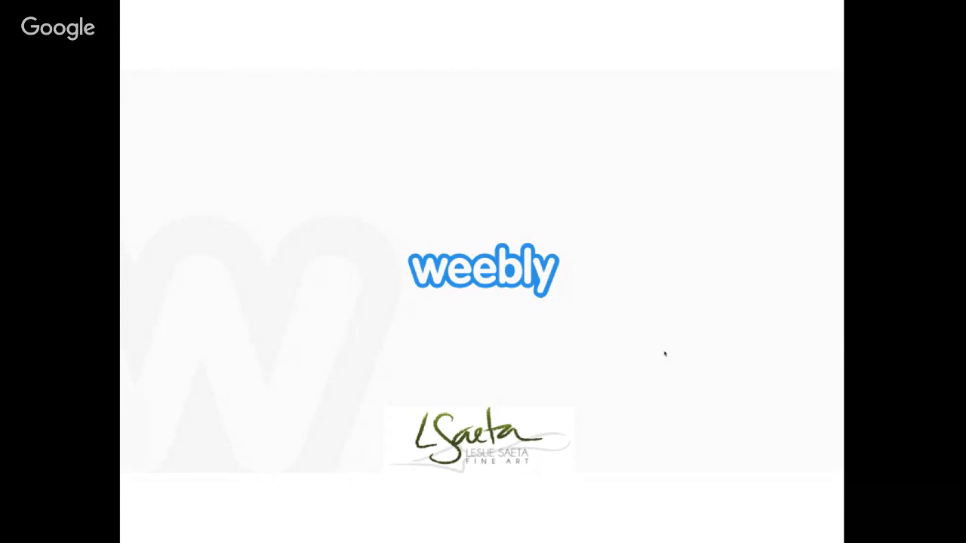
key("Right")
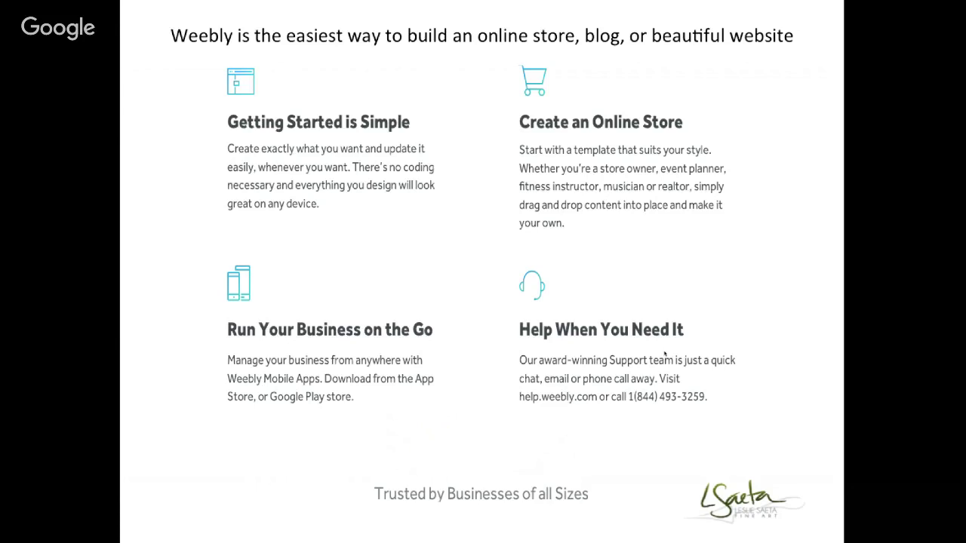
key("Right")
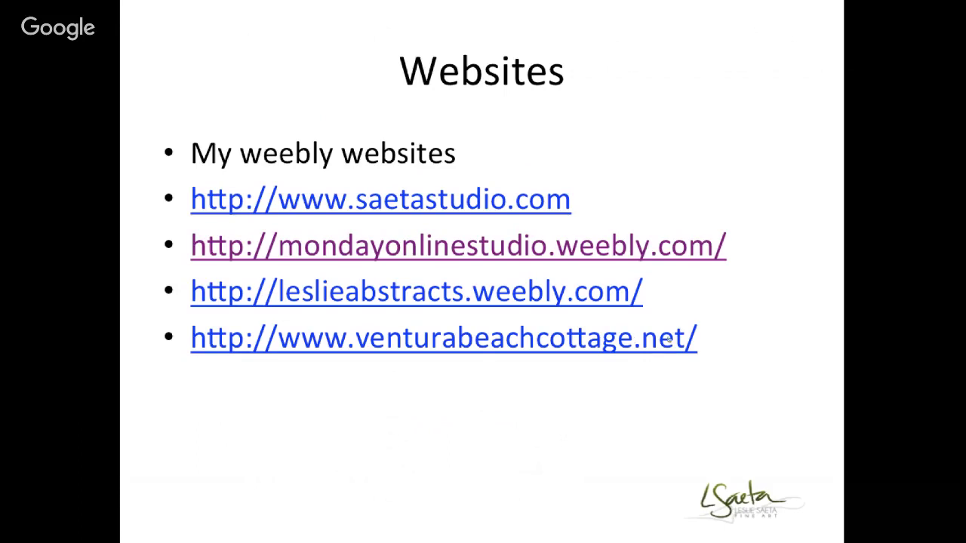
key("Right")
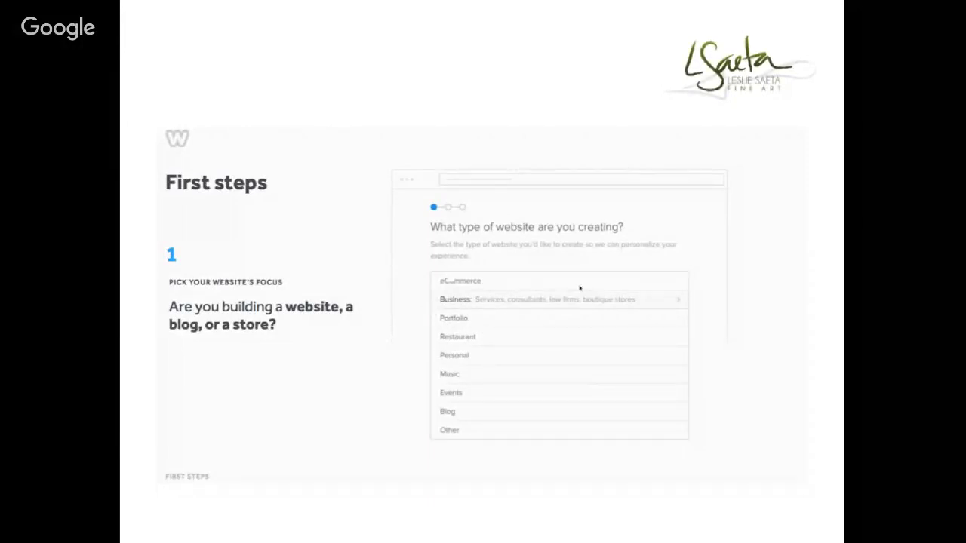
key("Right")
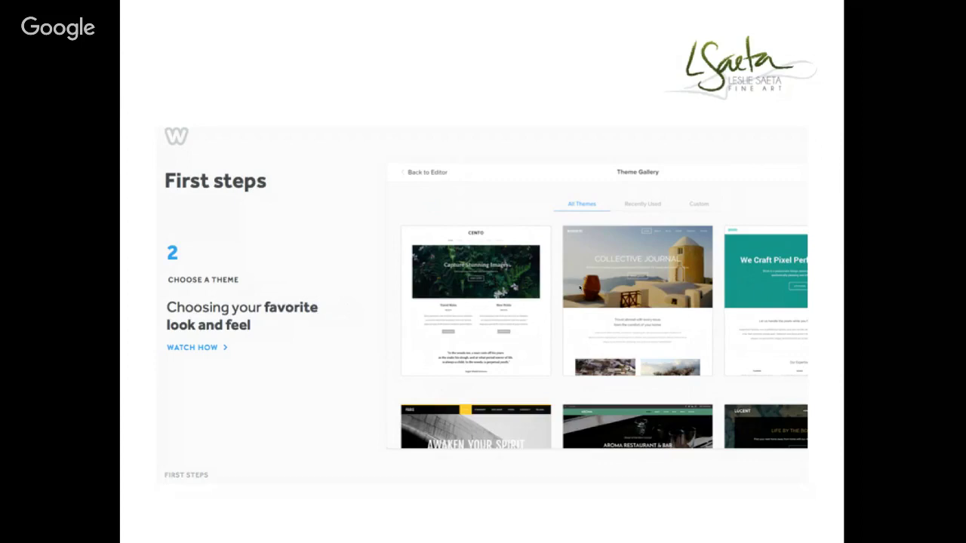
key("Right")
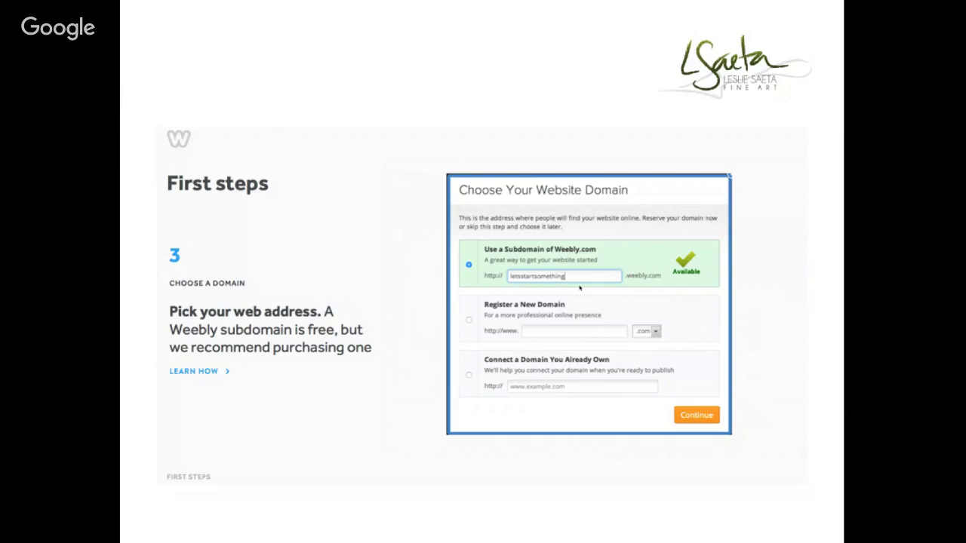
key("Right")
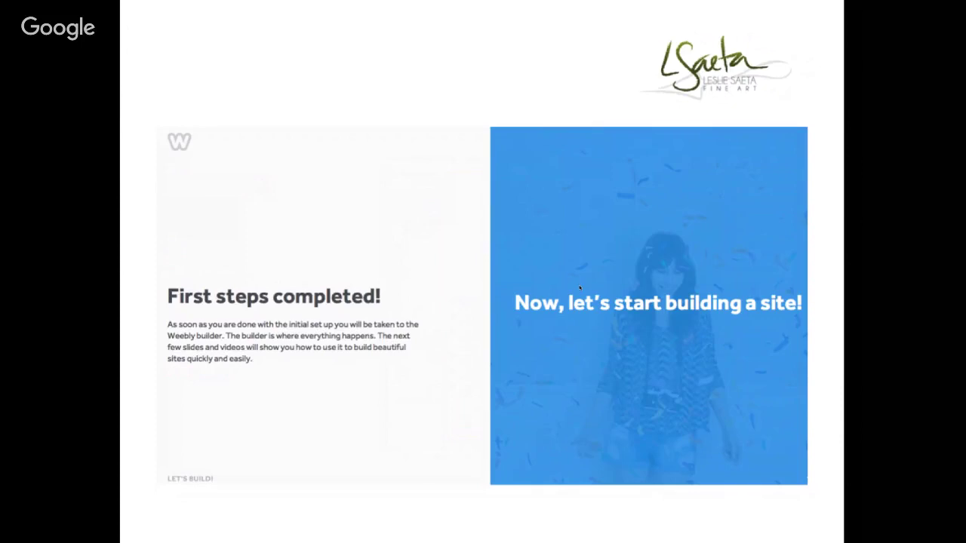
key("Right")
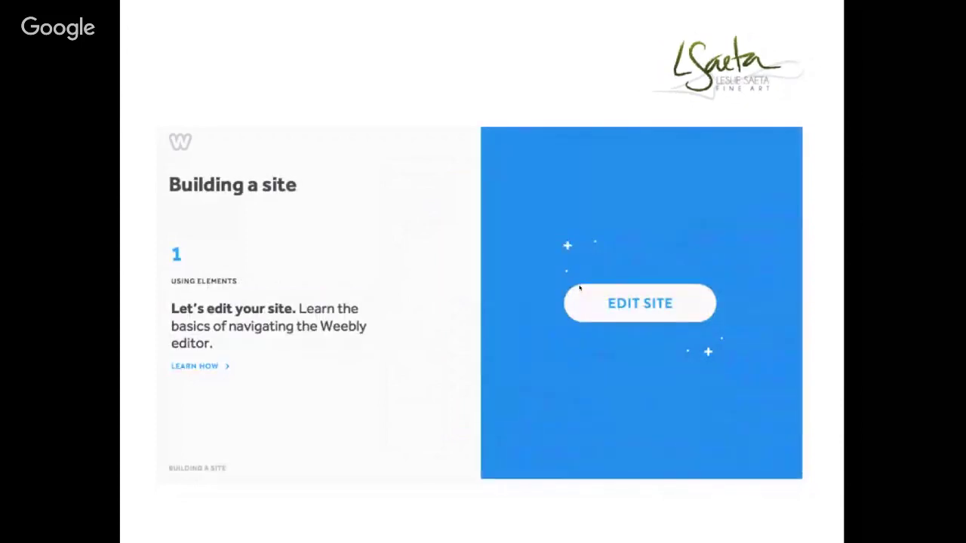
key("Right")
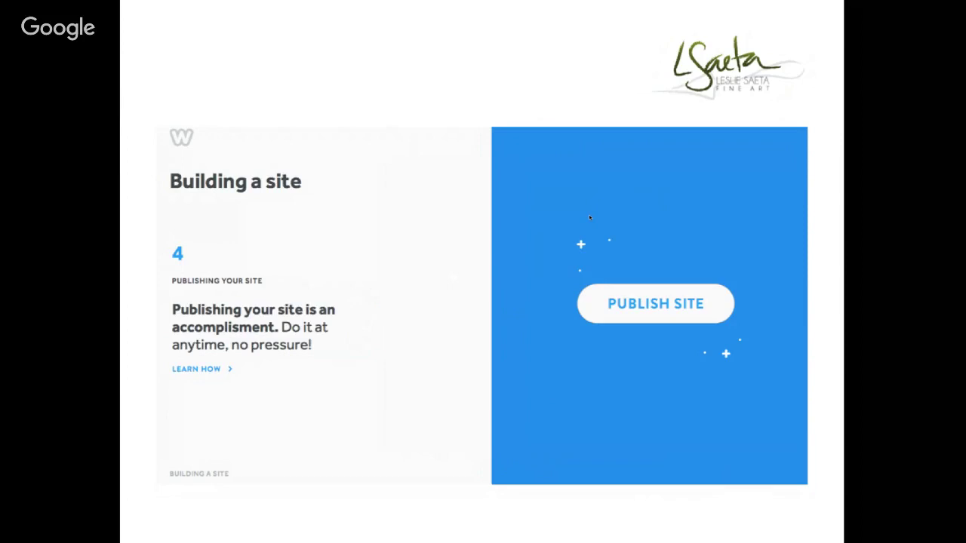
key("Right")
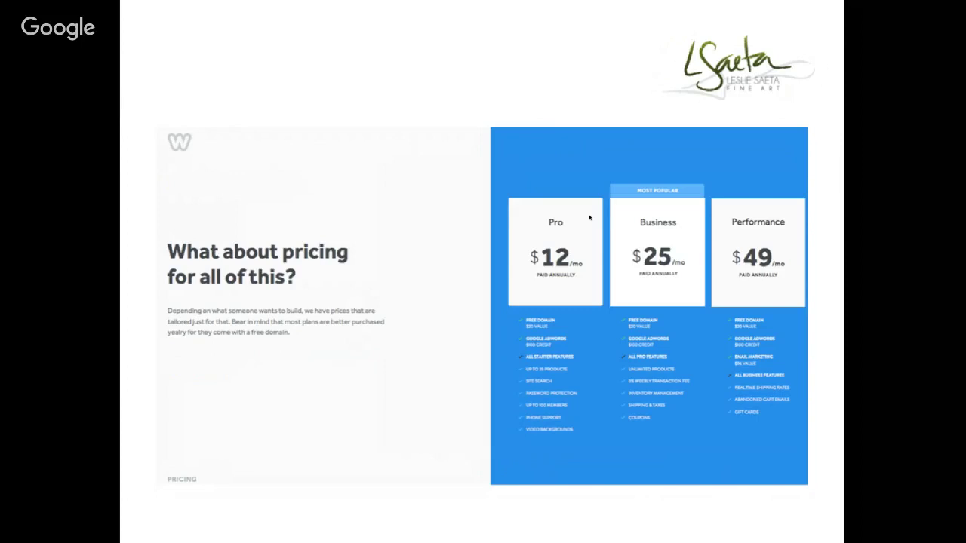
left_click(589, 217)
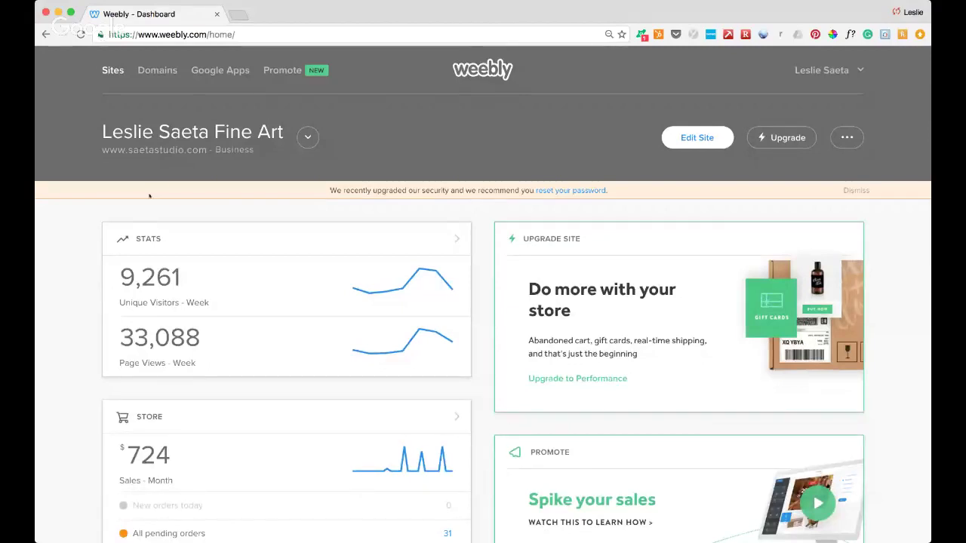
Look through the full list of the account's sites on the dashboard, keeping the current site selected.
left_click(259, 276)
left_click(307, 137)
scroll(304, 274, "up", 3)
left_click(170, 205)
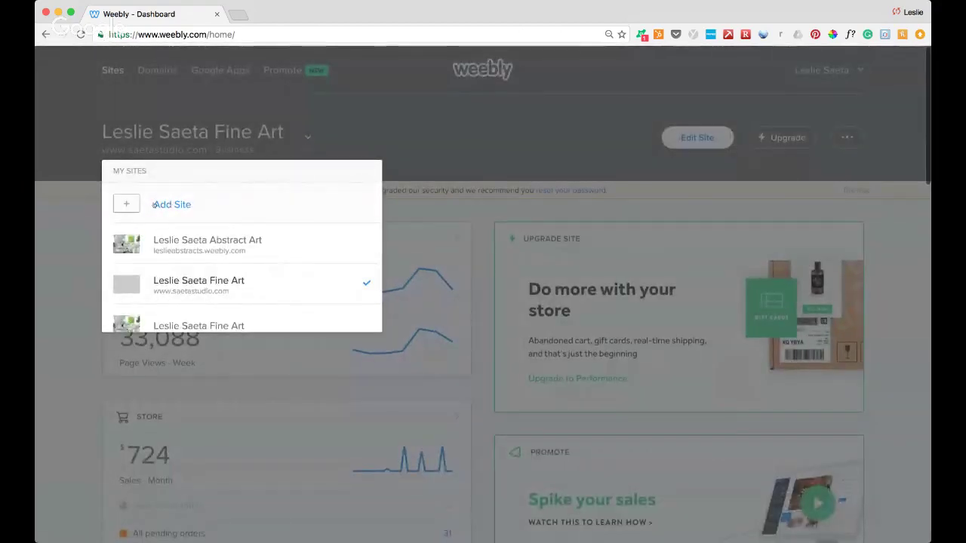
scroll(239, 237, "down", 5)
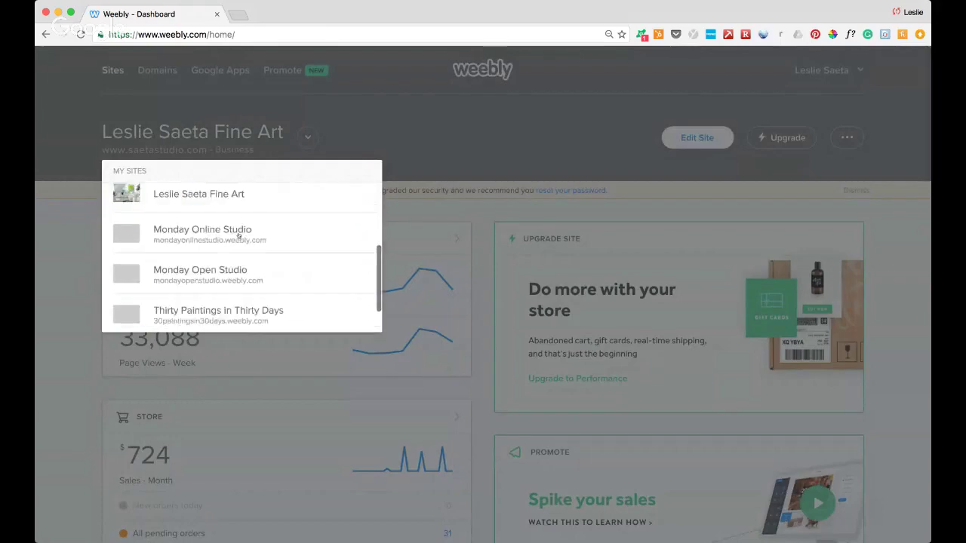
scroll(239, 236, "down", 3)
scroll(251, 197, "up", 8)
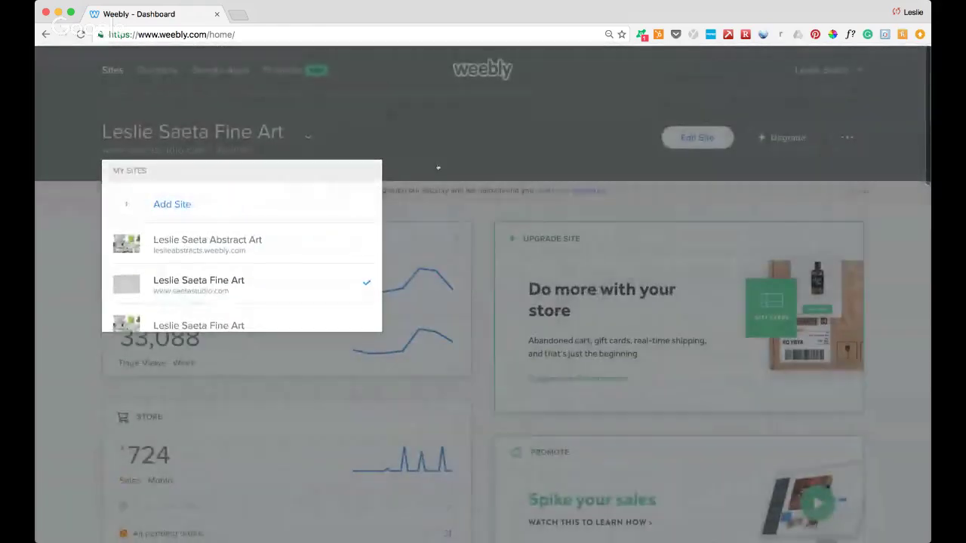
left_click(438, 167)
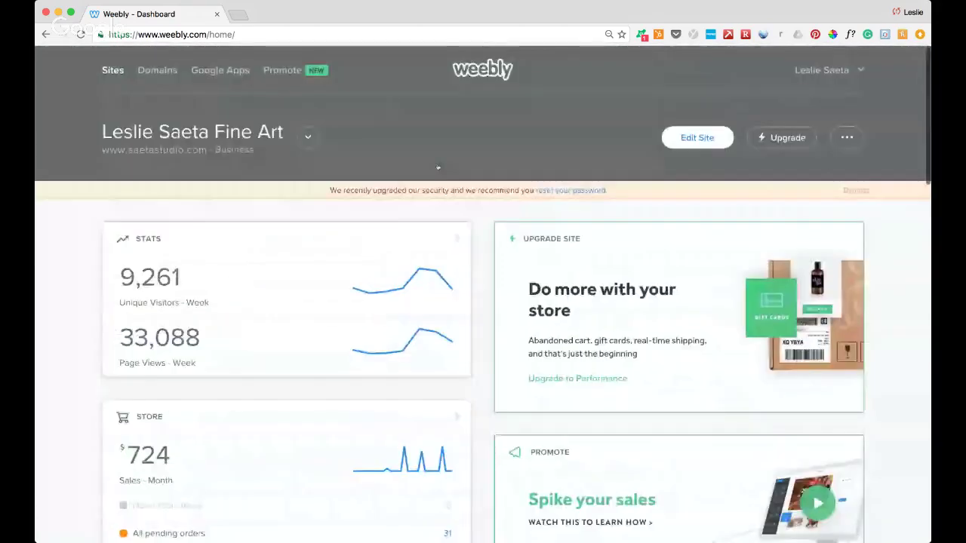
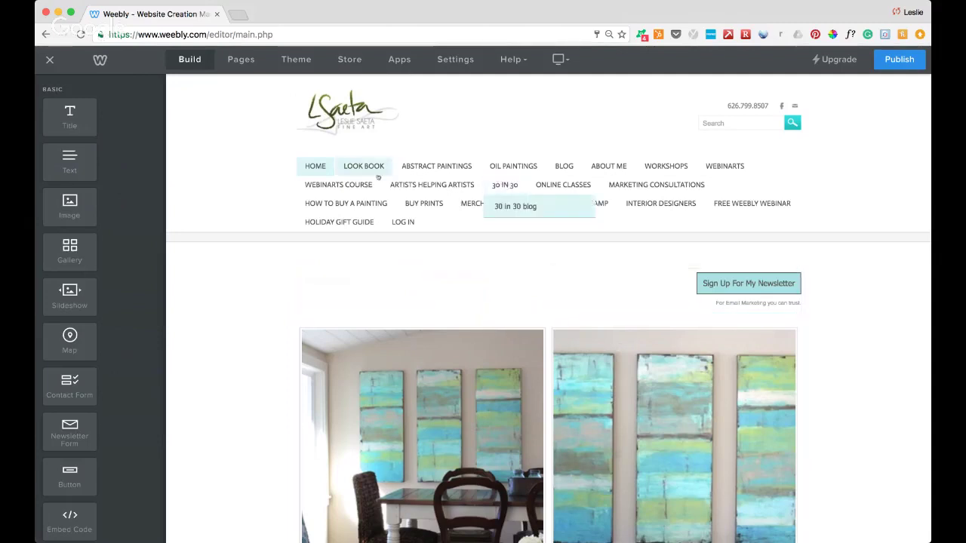
Open the 2 Getting Organized page under webinARTs course in the site's page list, review its content and return to the list.
mouse_move(423, 188)
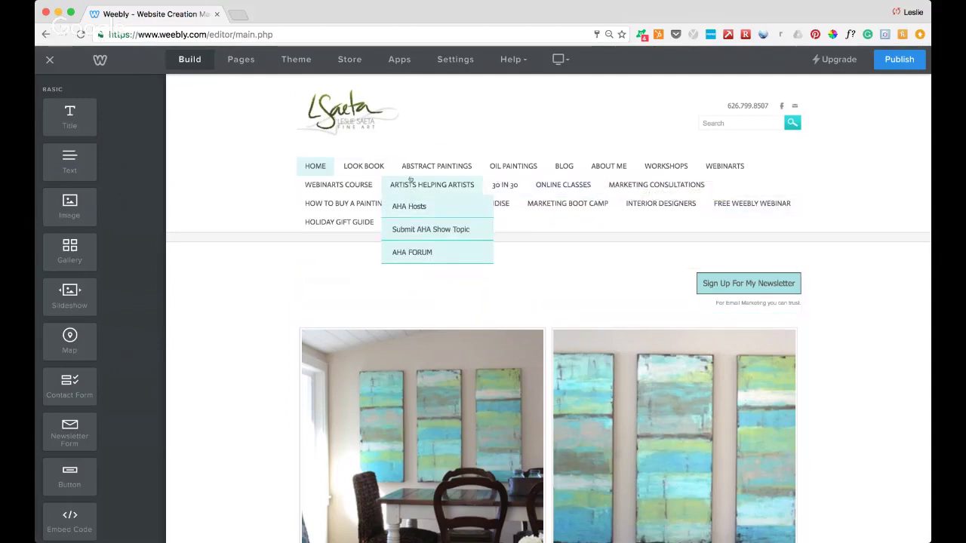
left_click(241, 60)
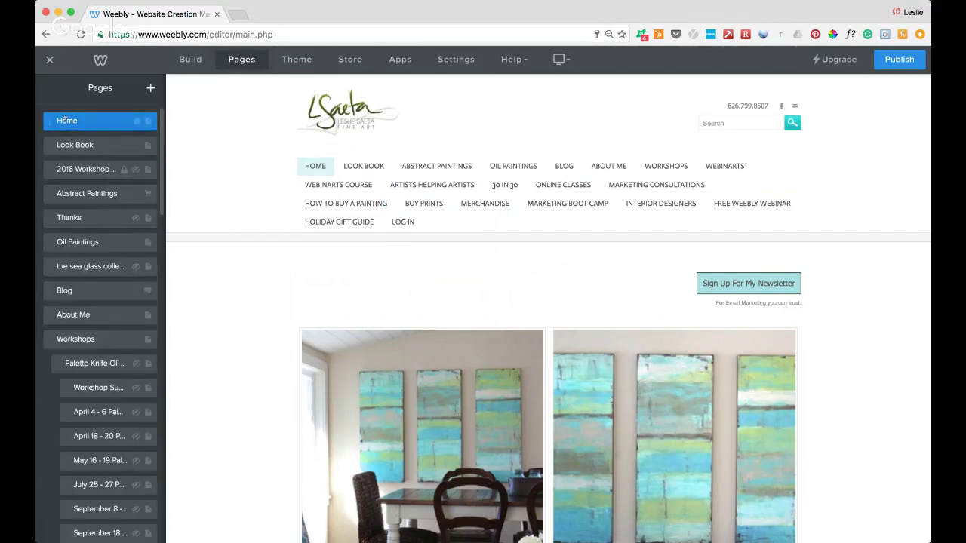
scroll(110, 421, "down", 5)
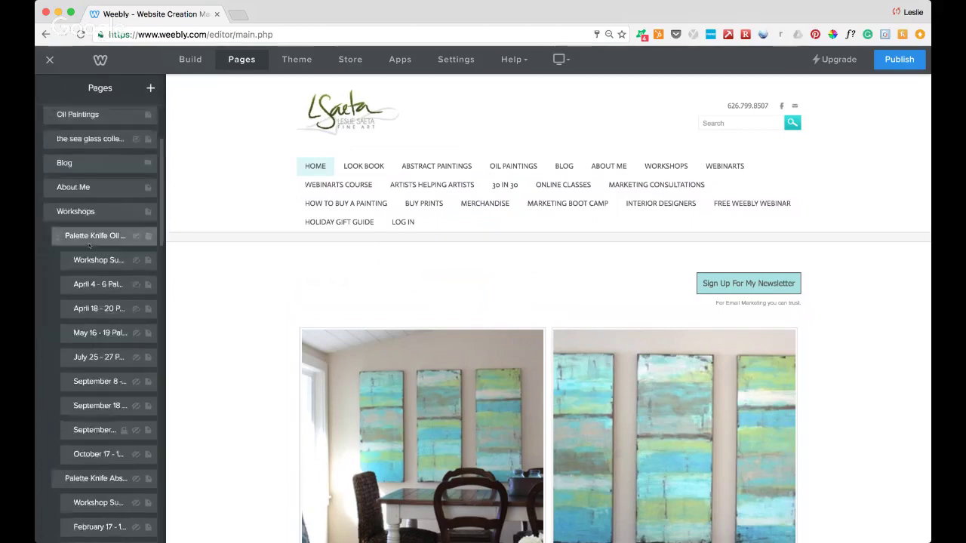
scroll(110, 421, "down", 15)
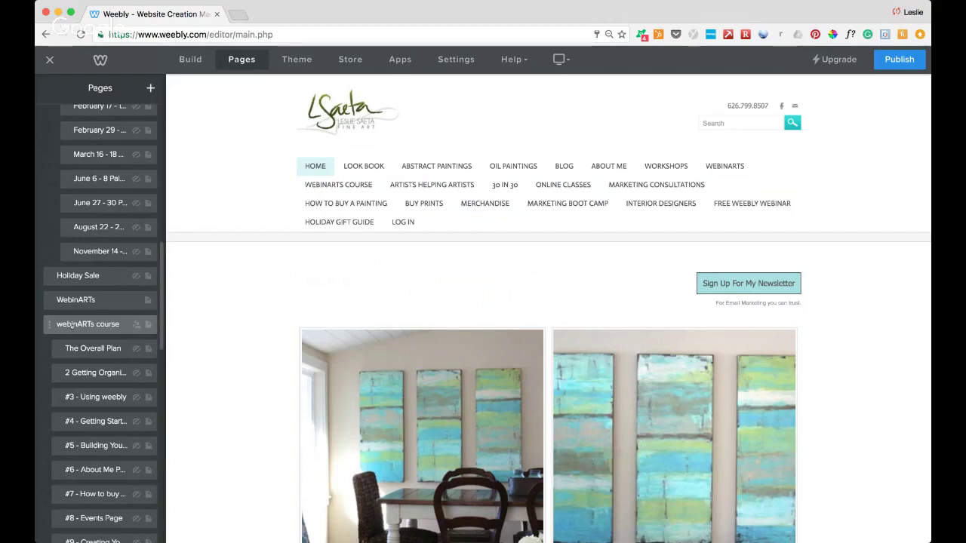
left_click(80, 373)
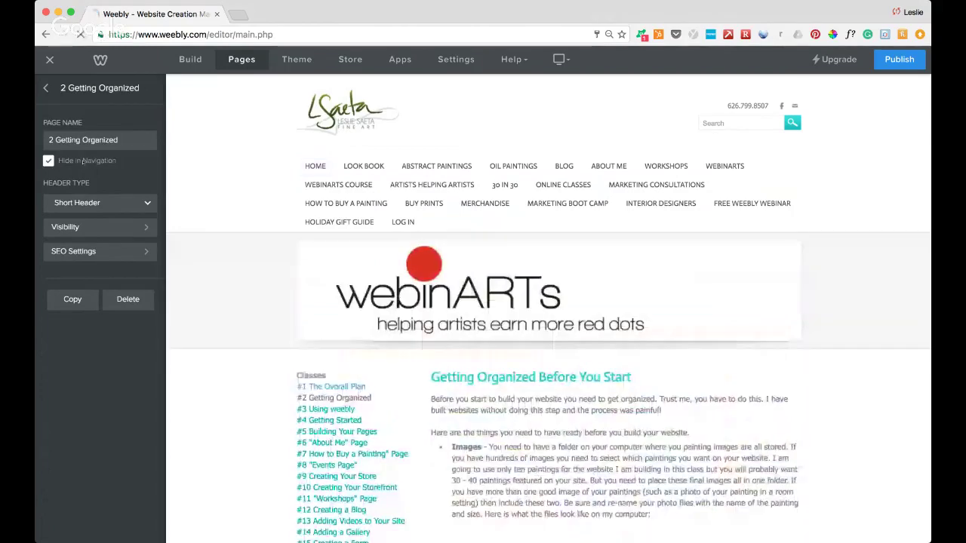
scroll(456, 221, "down", 1)
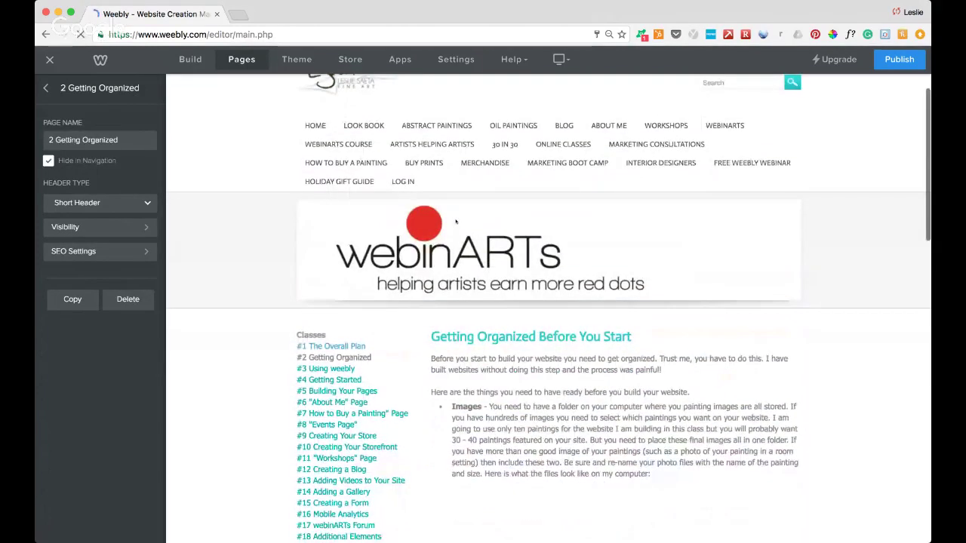
scroll(456, 221, "down", 10)
scroll(455, 221, "up", 8)
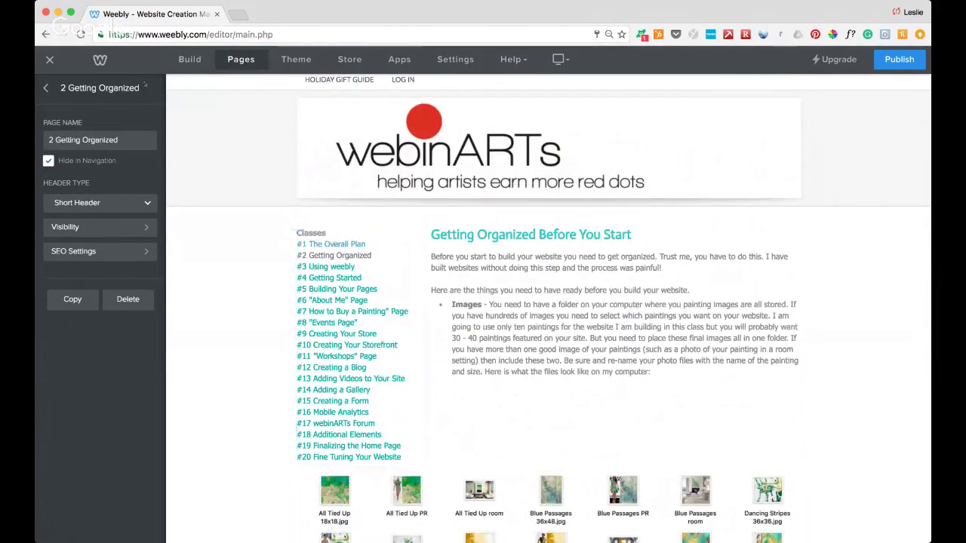
left_click(48, 87)
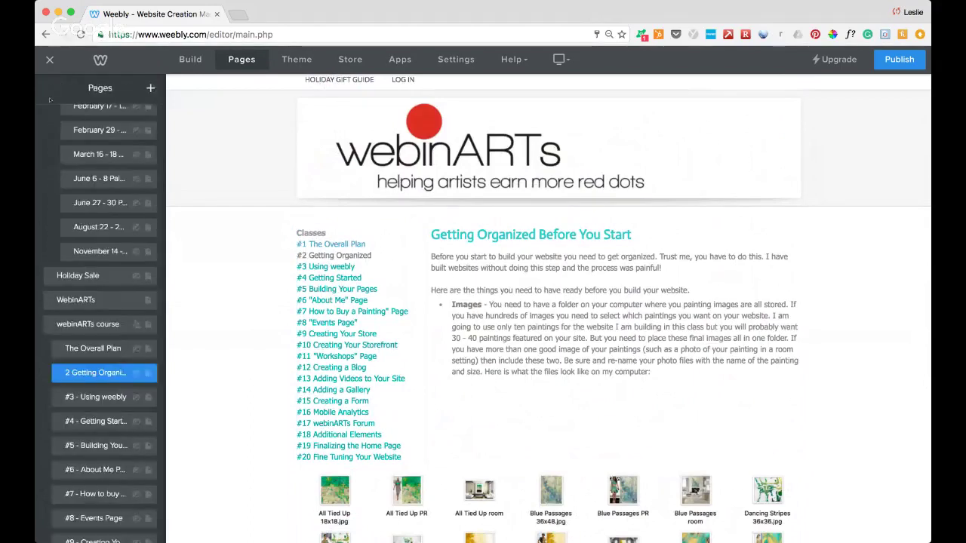
Open the #5 - Building Your Pages course page, read it through to the footer and return to the page list.
left_click(100, 446)
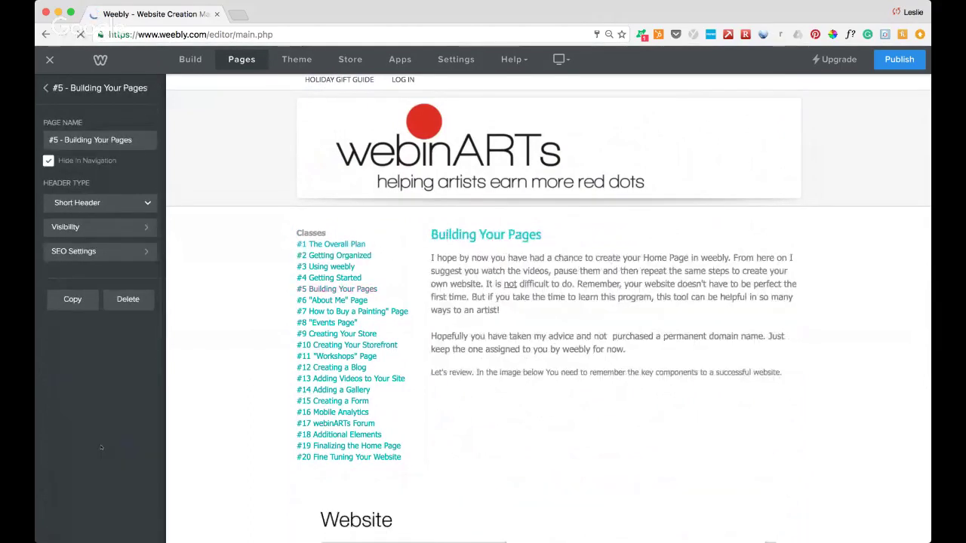
scroll(614, 302, "down", 1)
scroll(468, 255, "down", 5)
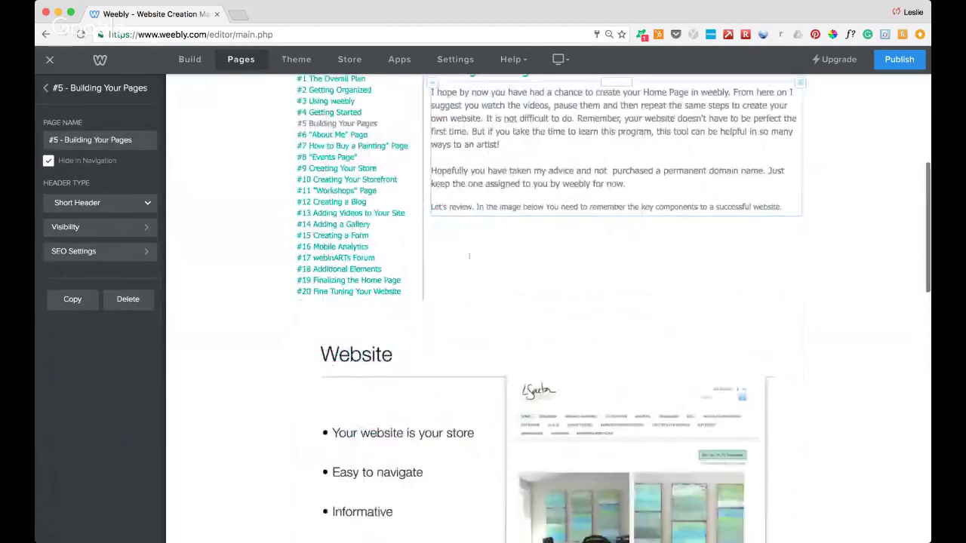
scroll(468, 256, "down", 15)
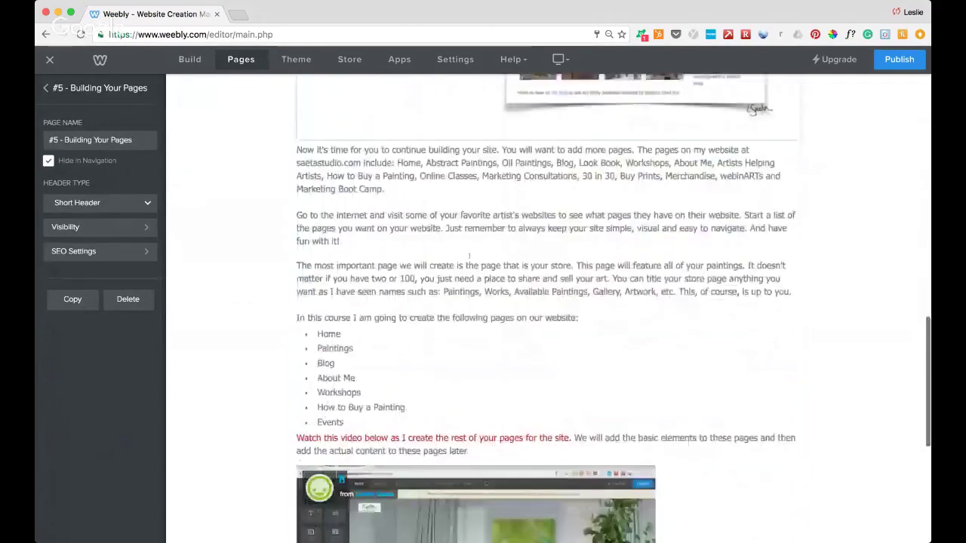
scroll(468, 263, "down", 3)
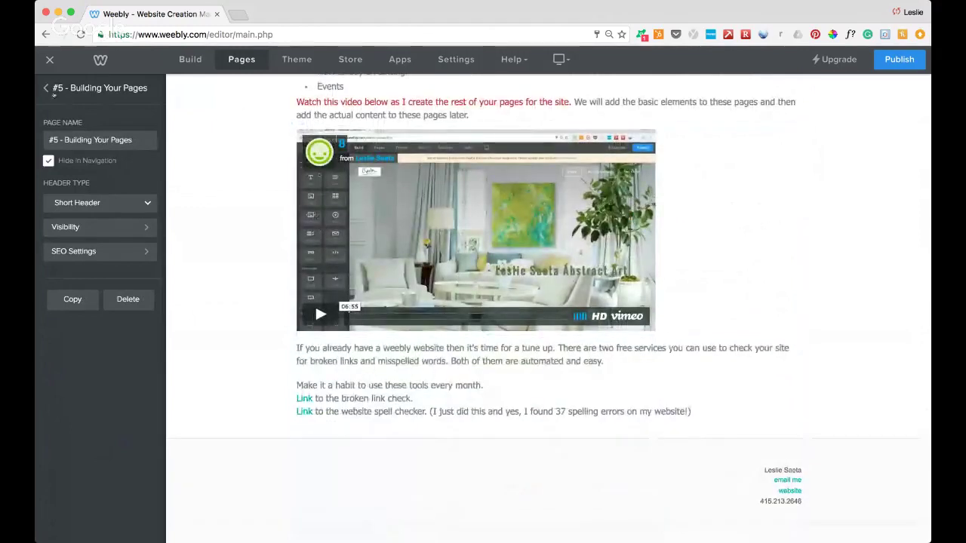
left_click(46, 88)
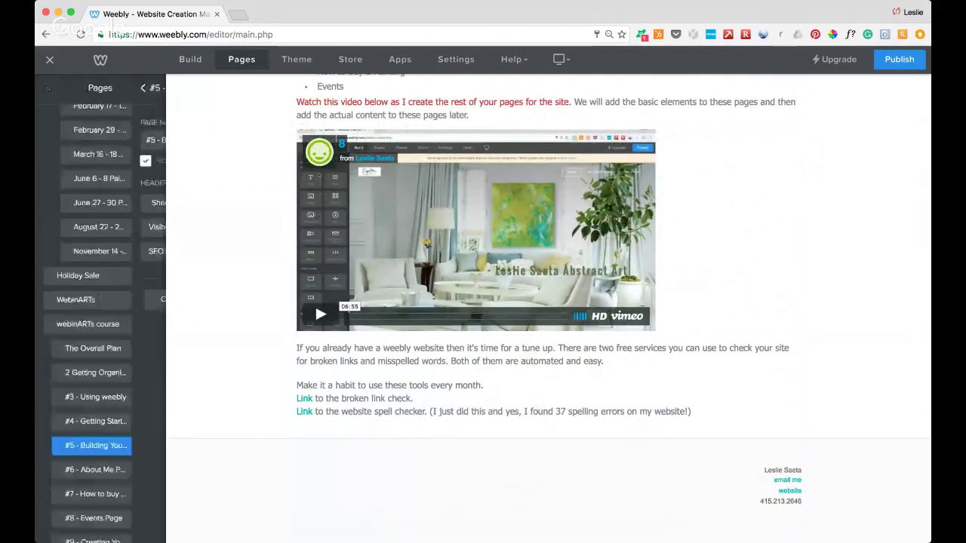
Open the #3 - Using weebly course page, review its text and videos, and return to the page list.
left_click(96, 397)
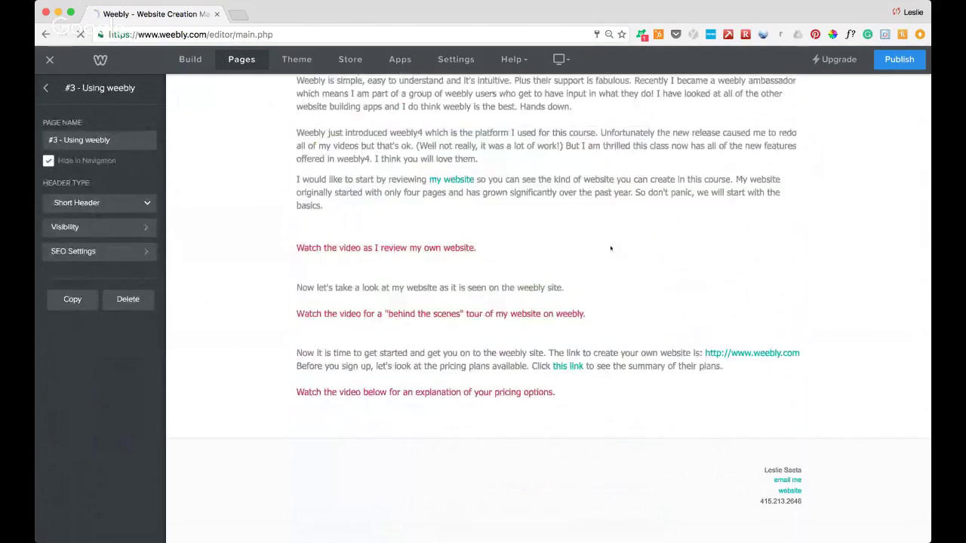
scroll(610, 249, "down", 10)
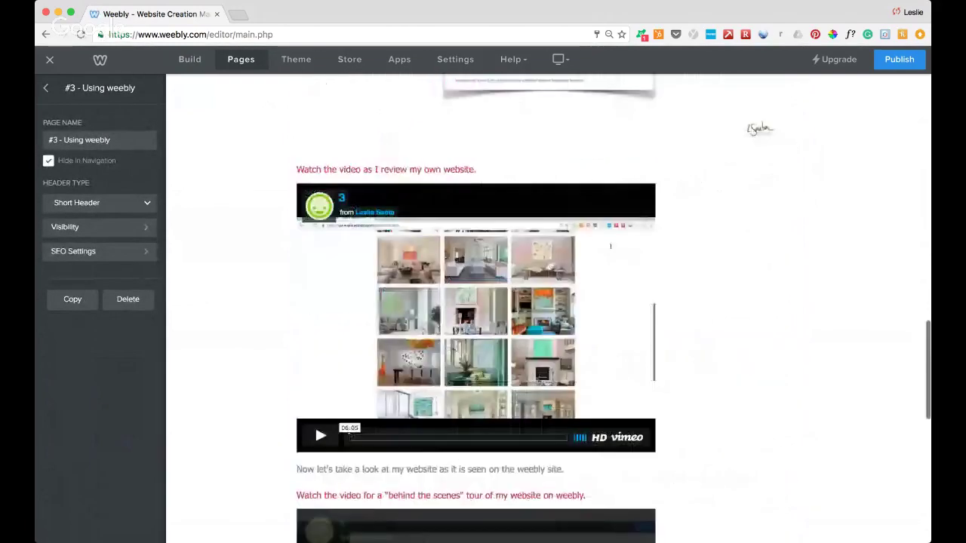
scroll(610, 245, "down", 10)
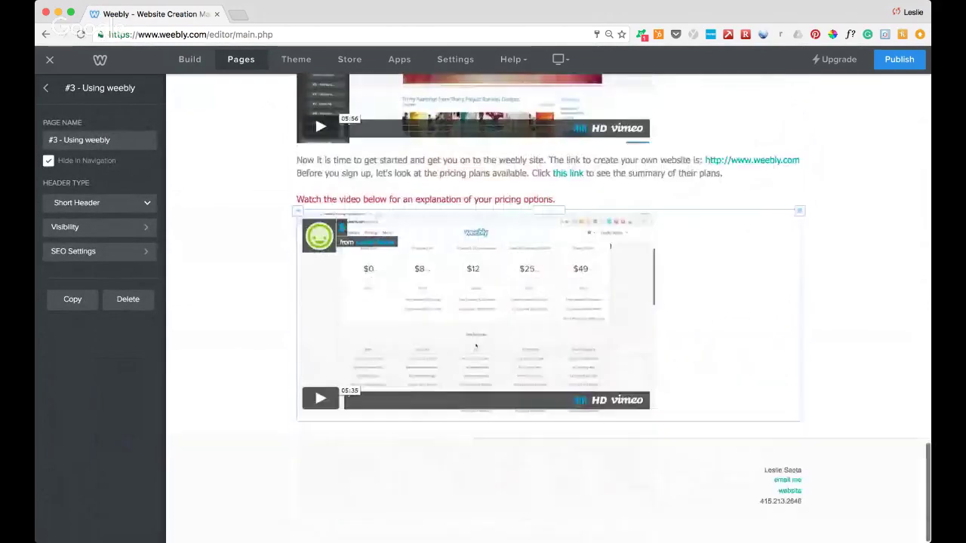
scroll(610, 246, "up", 15)
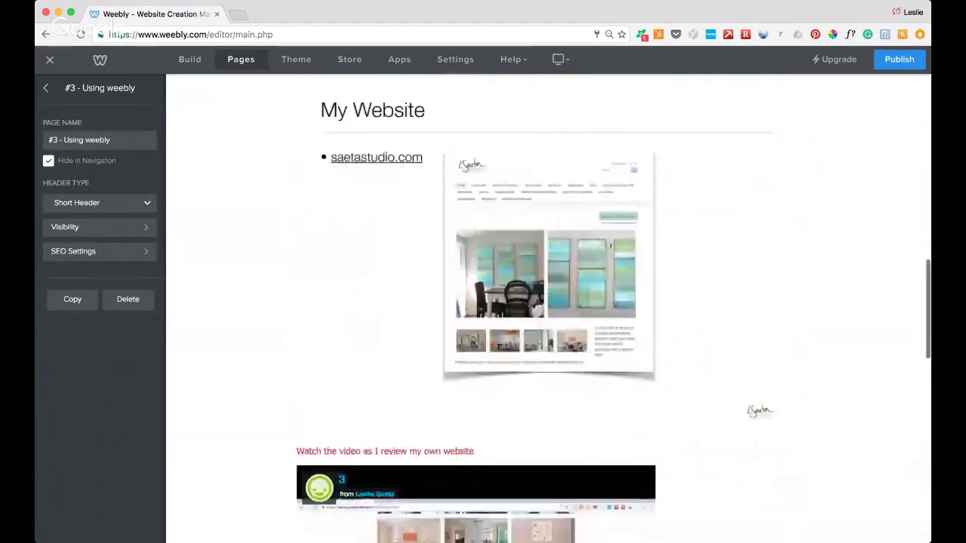
scroll(610, 246, "up", 10)
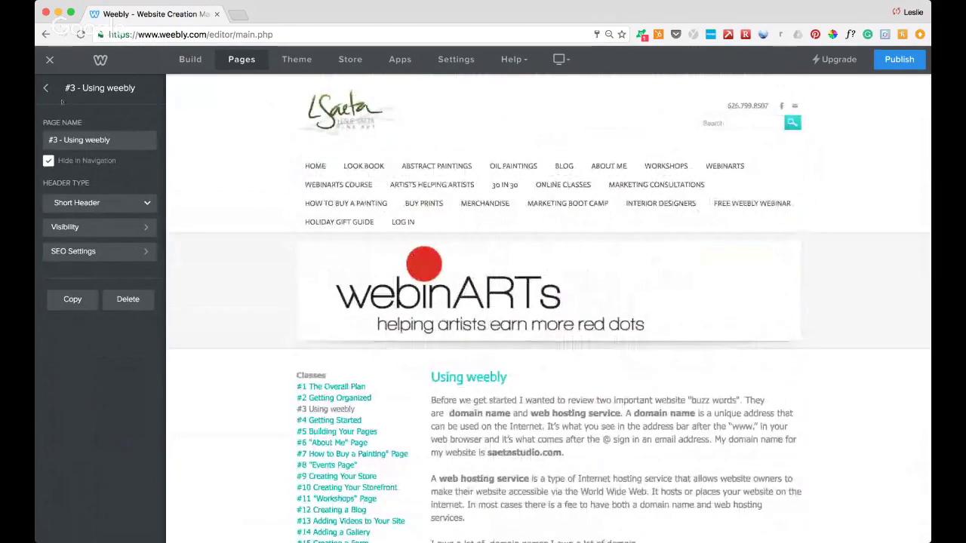
left_click(45, 89)
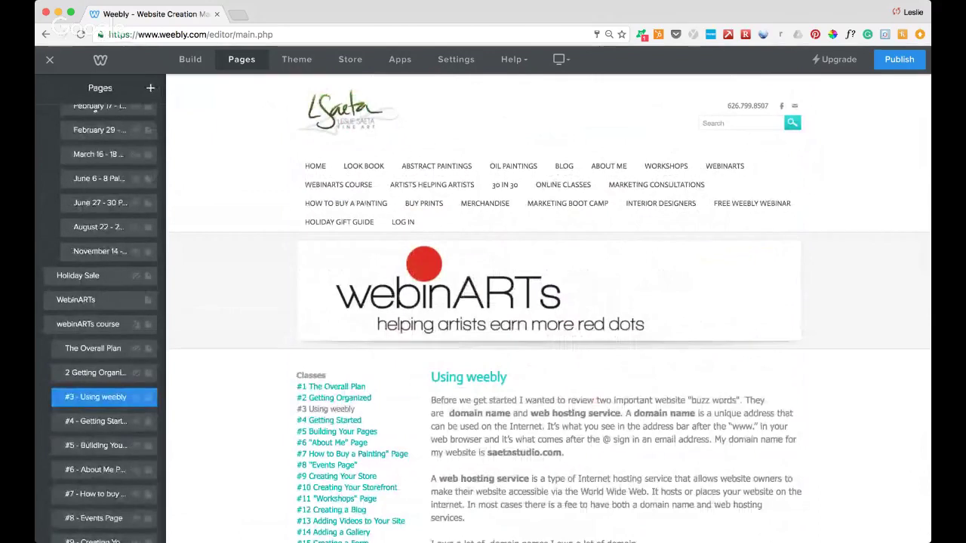
scroll(131, 352, "up", 10)
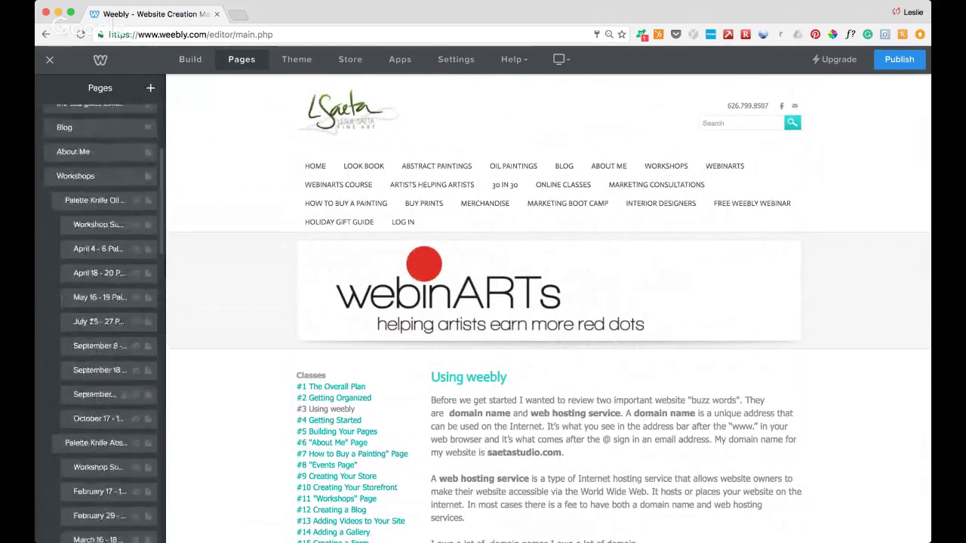
Open the Home page from the page list and review its content down to the footer and back.
left_click(68, 120)
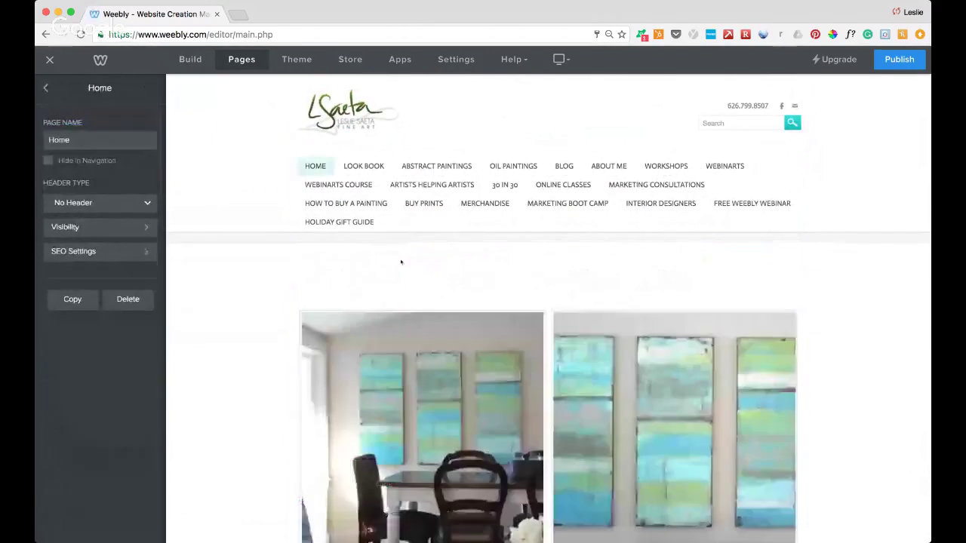
scroll(400, 261, "down", 3)
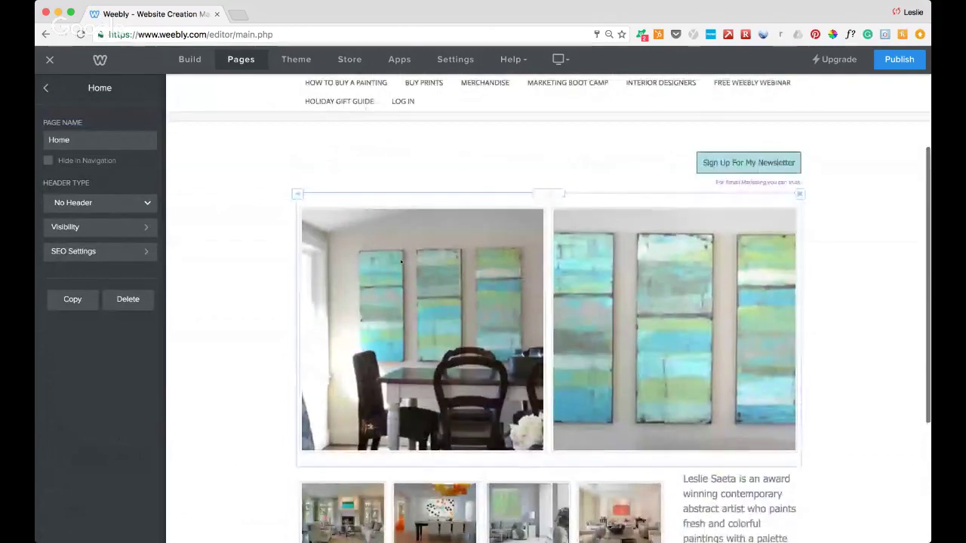
scroll(271, 215, "down", 5)
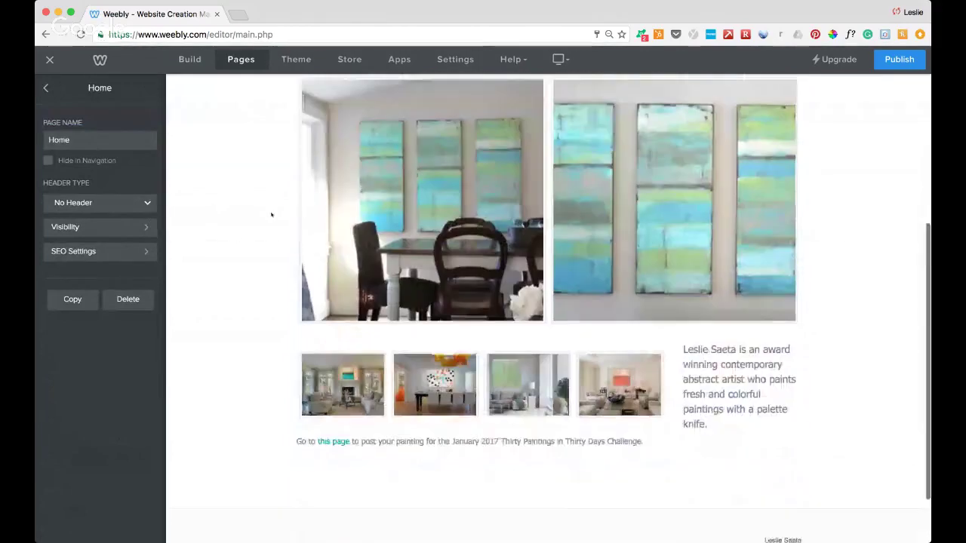
scroll(272, 215, "up", 8)
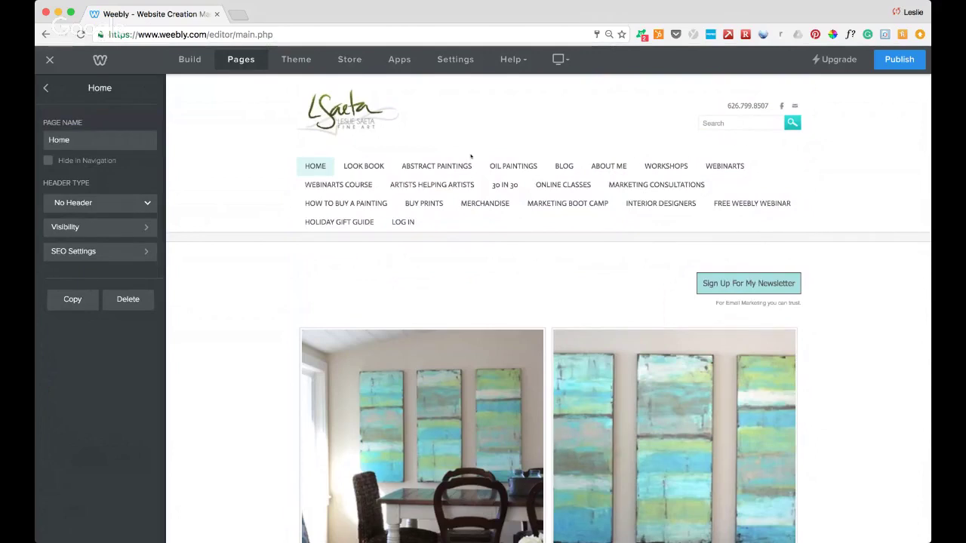
Return to the account dashboard and start adding a new site from the site list.
left_click(325, 125)
key("super+r")
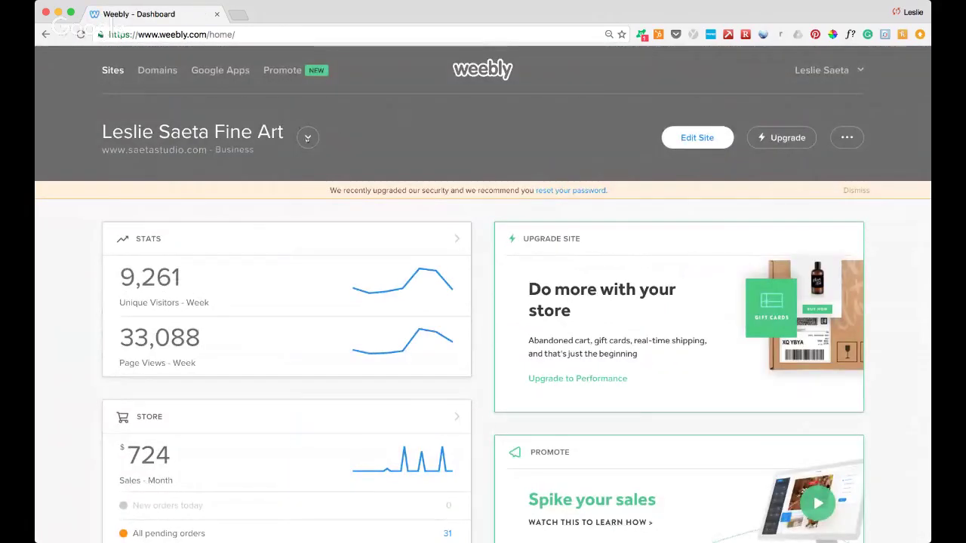
left_click(307, 138)
scroll(302, 227, "up", 2)
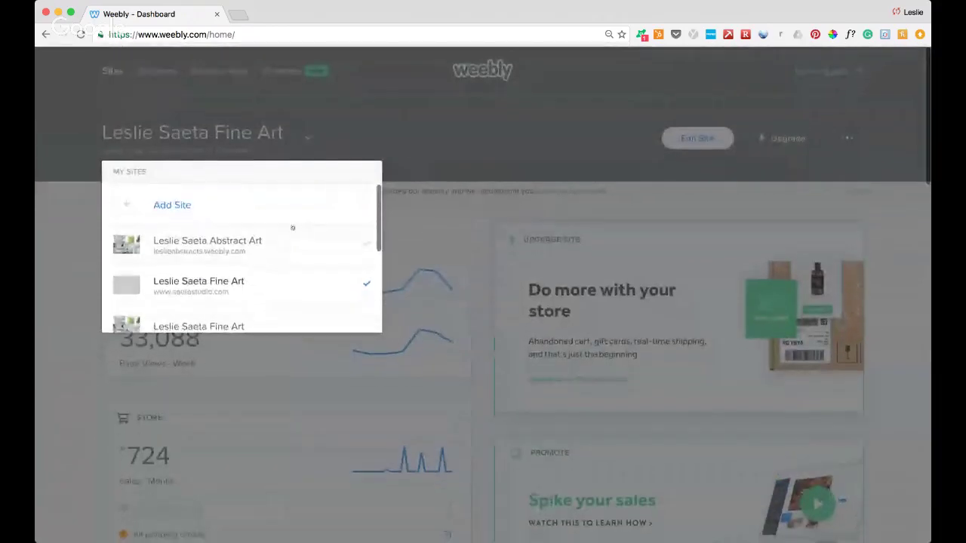
left_click(124, 204)
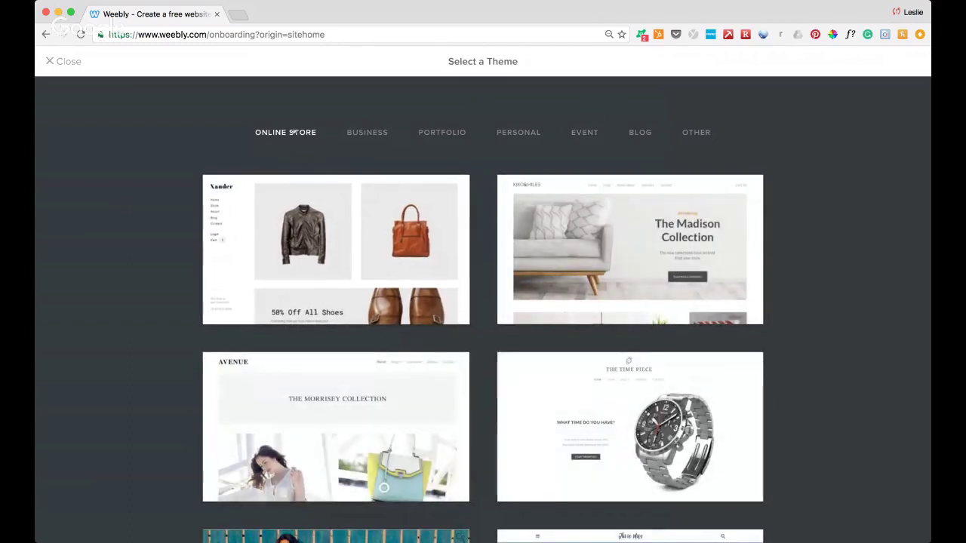
Browse the Business themes and preview the Bayside Inn theme with the headline about the joy of relaxation.
left_click(369, 136)
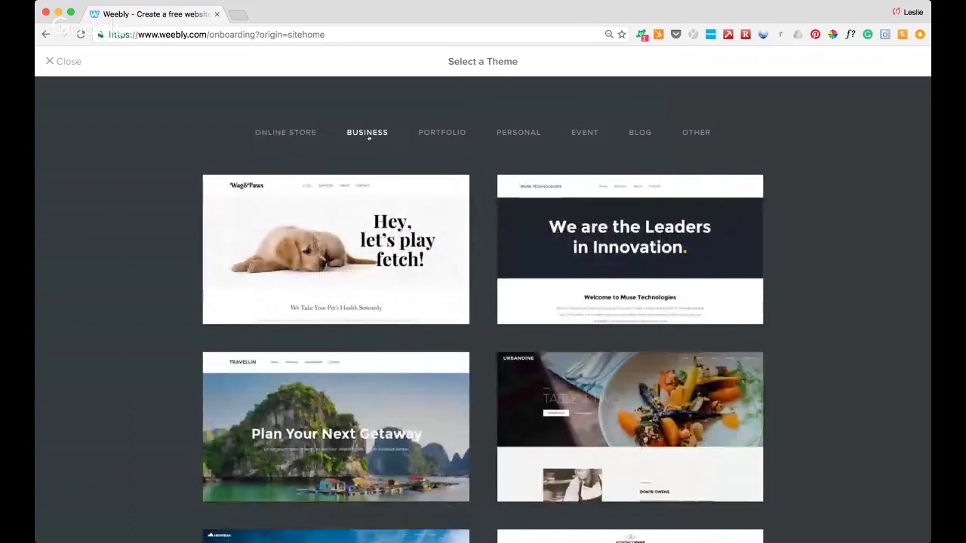
scroll(368, 137, "down", 2)
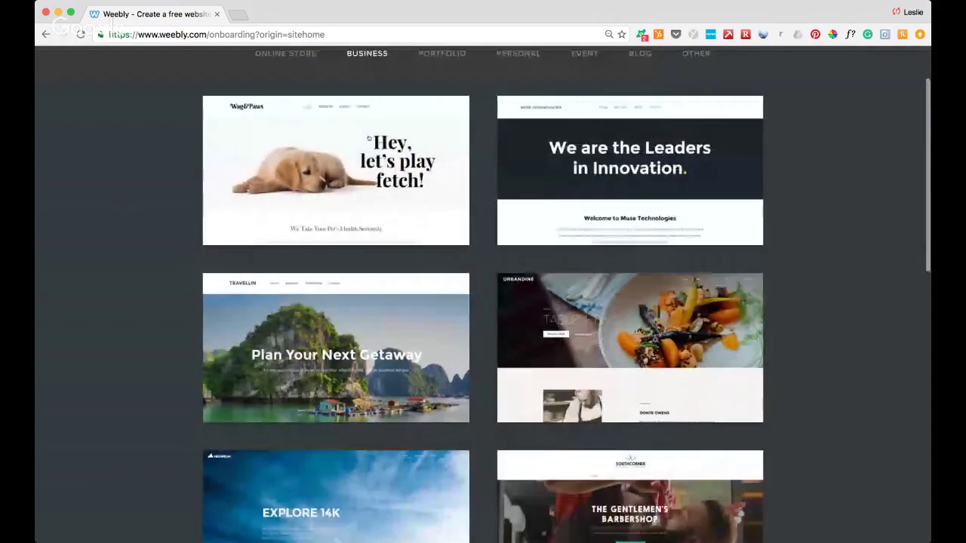
scroll(369, 138, "down", 15)
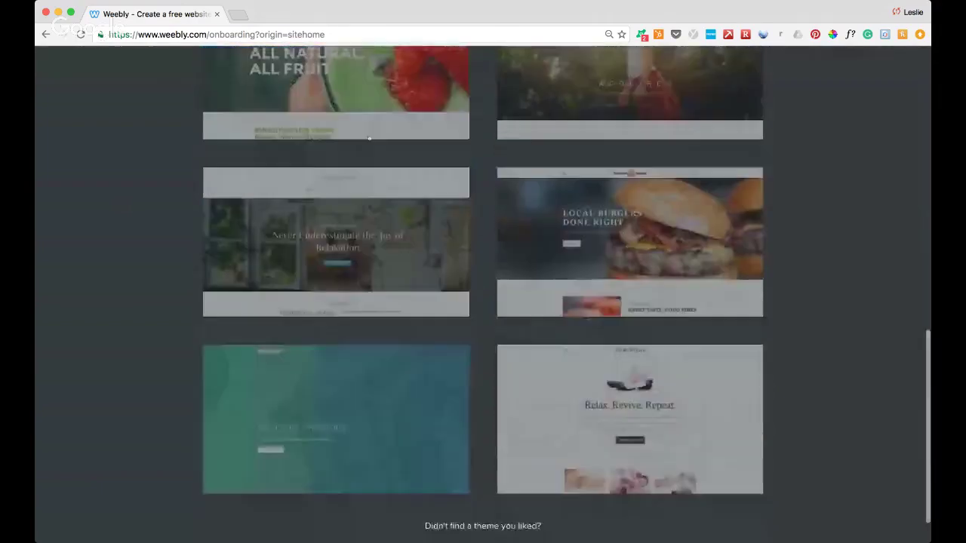
scroll(368, 138, "up", 9)
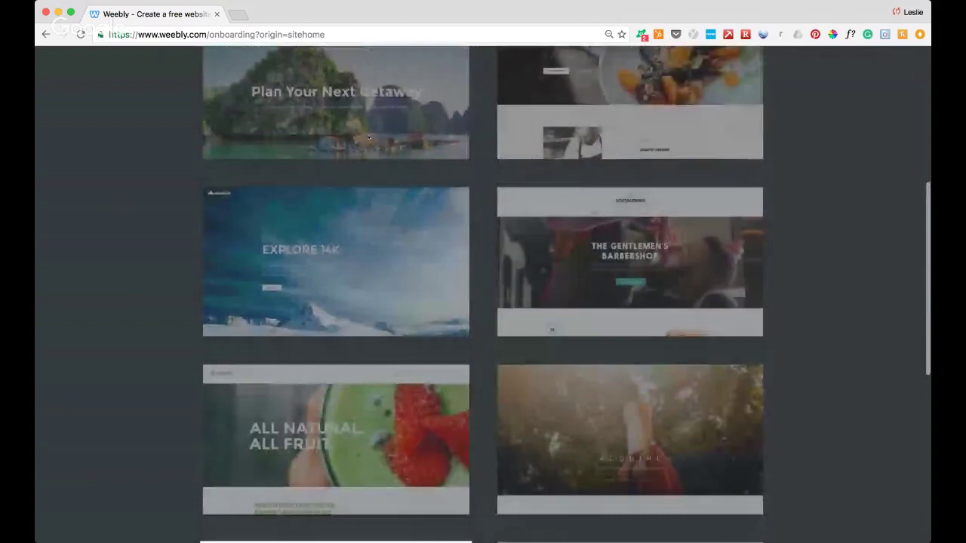
scroll(368, 137, "up", 5)
scroll(368, 138, "down", 15)
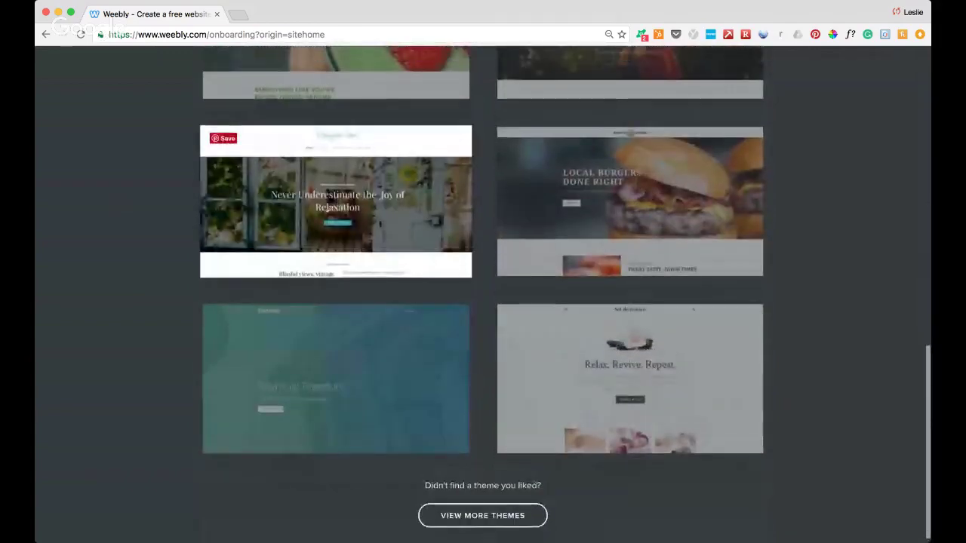
left_click(272, 202)
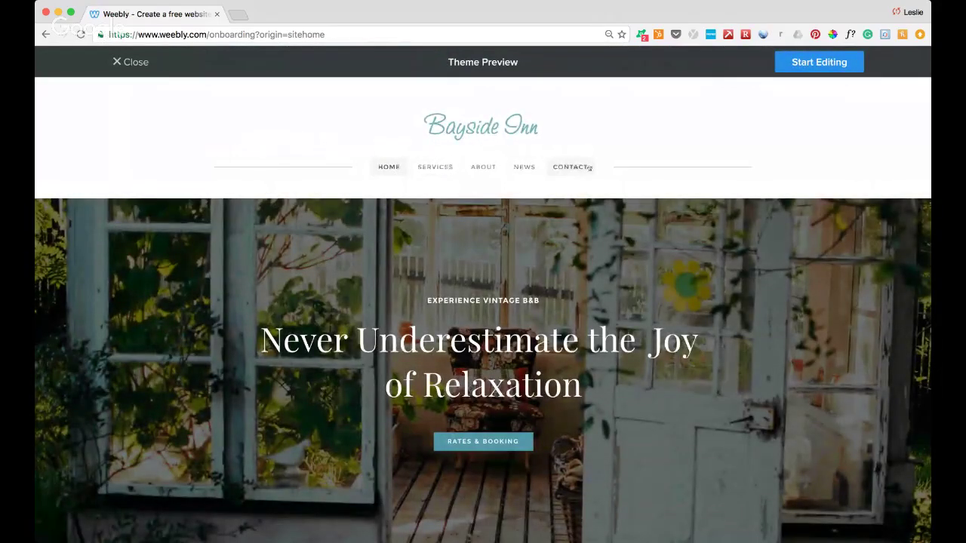
Examine the Home page and the Services page in the Bayside Inn theme preview.
scroll(397, 221, "down", 3)
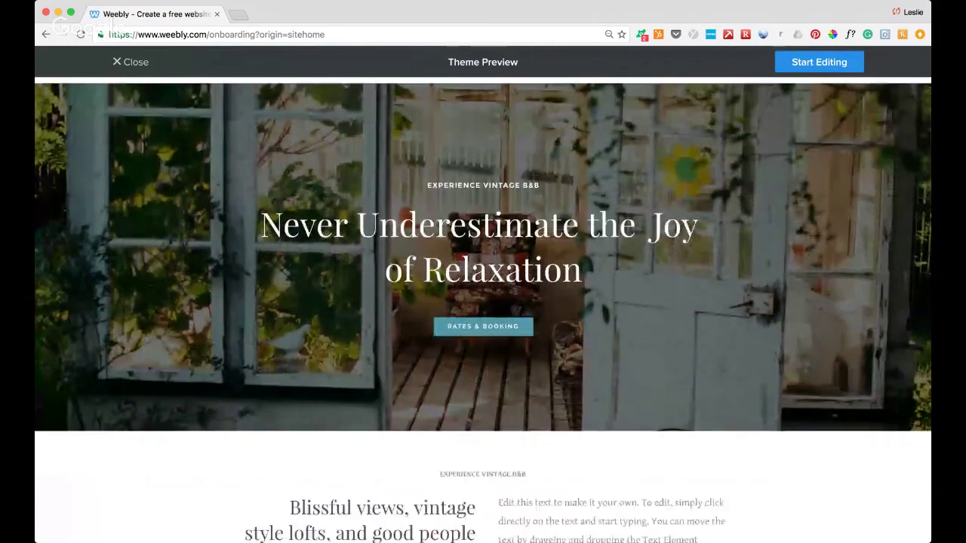
scroll(482, 311, "up", 3)
left_click(436, 166)
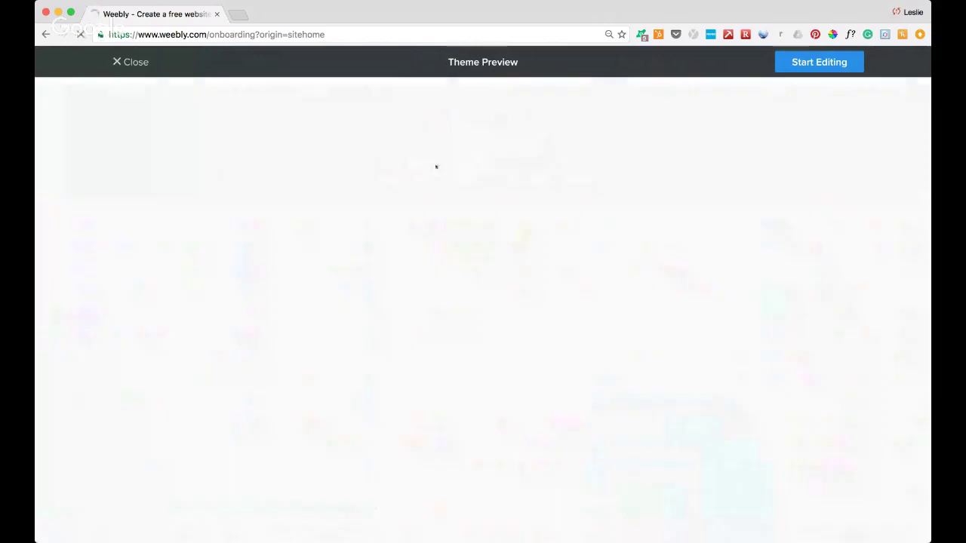
scroll(440, 211, "down", 5)
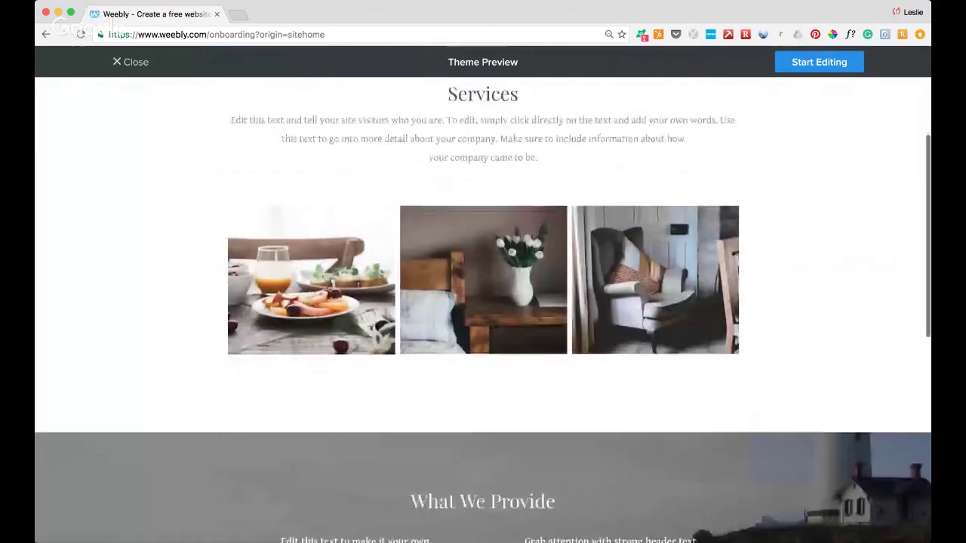
scroll(445, 252, "up", 5)
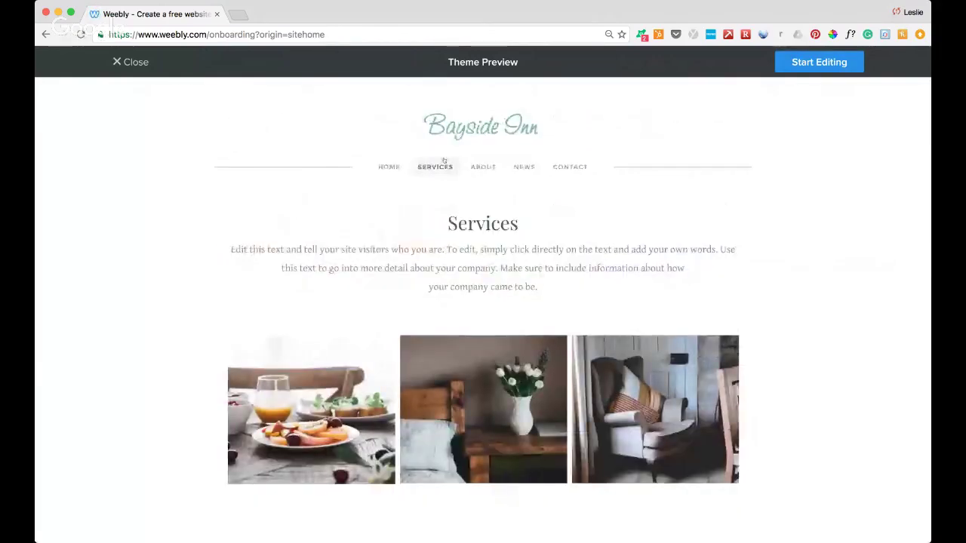
Examine the text and image layout of the theme preview's About page.
left_click(484, 167)
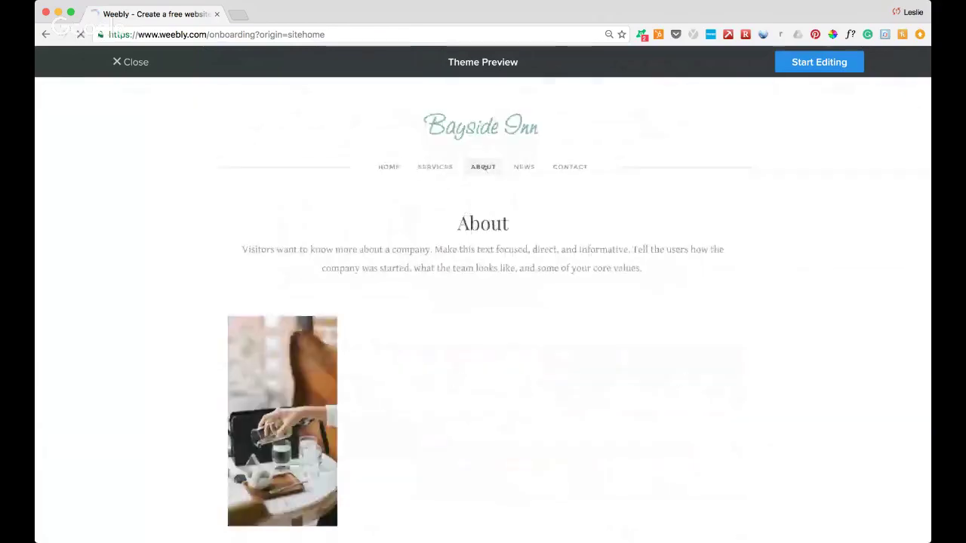
scroll(484, 167, "down", 5)
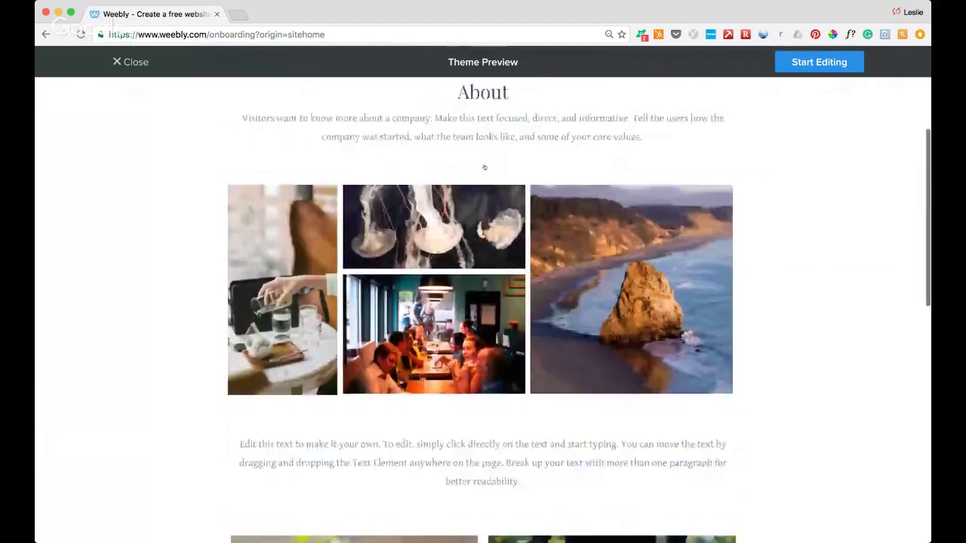
scroll(484, 168, "up", 4)
scroll(484, 166, "up", 1)
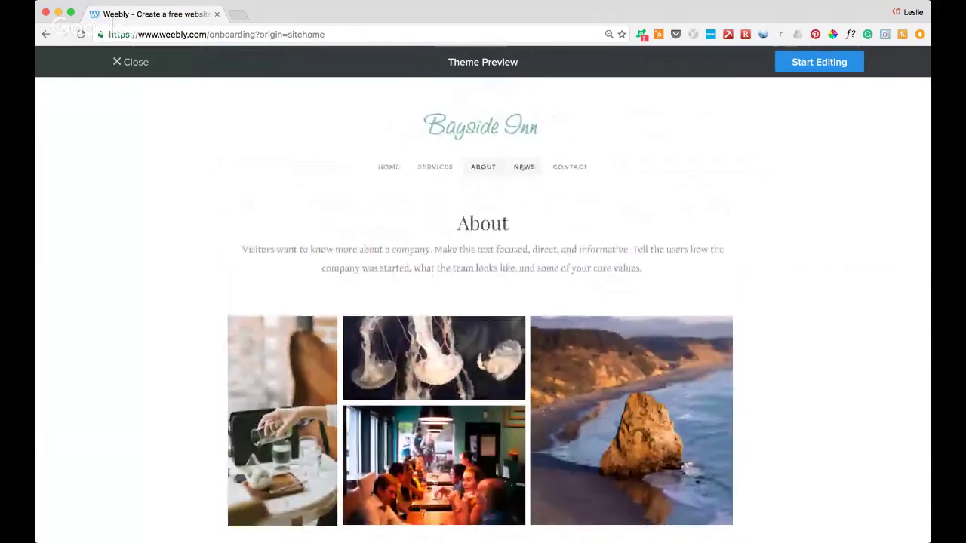
Examine the theme preview's News and Contact pages and return to its Home page.
left_click(522, 168)
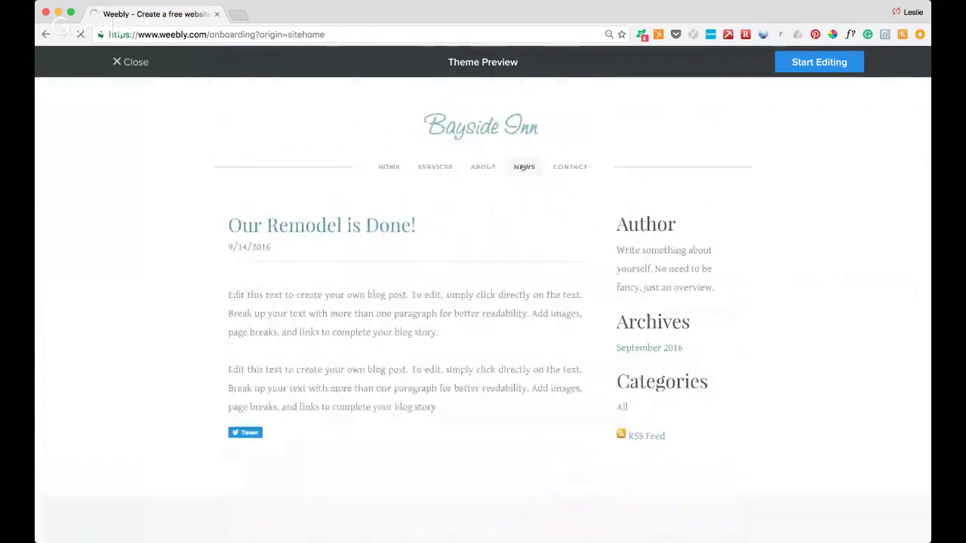
scroll(522, 167, "down", 4)
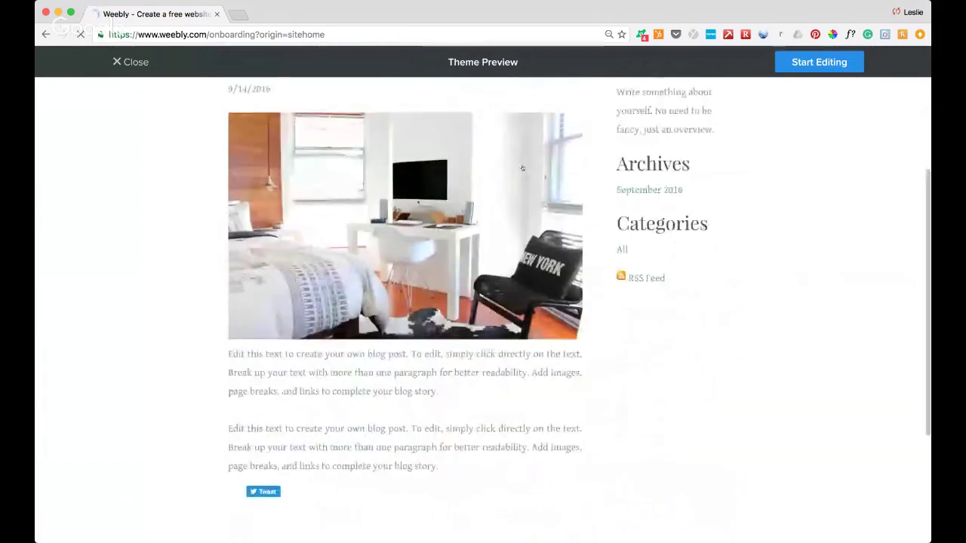
scroll(522, 167, "up", 2)
scroll(522, 167, "up", 2)
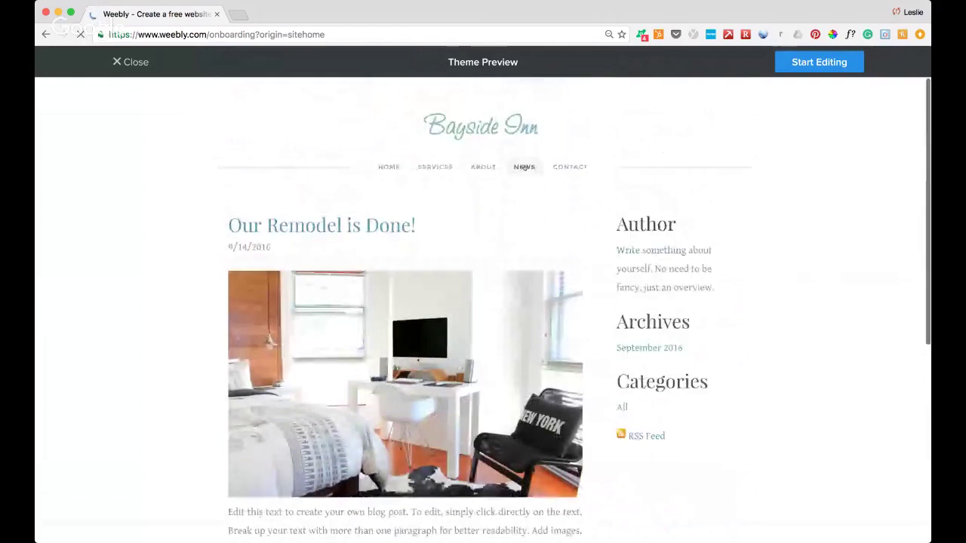
left_click(570, 168)
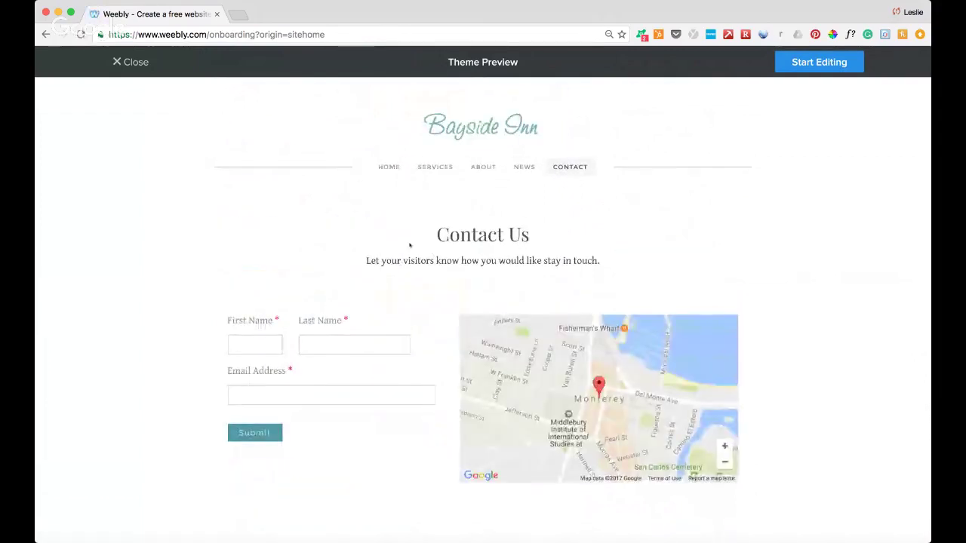
left_click(382, 169)
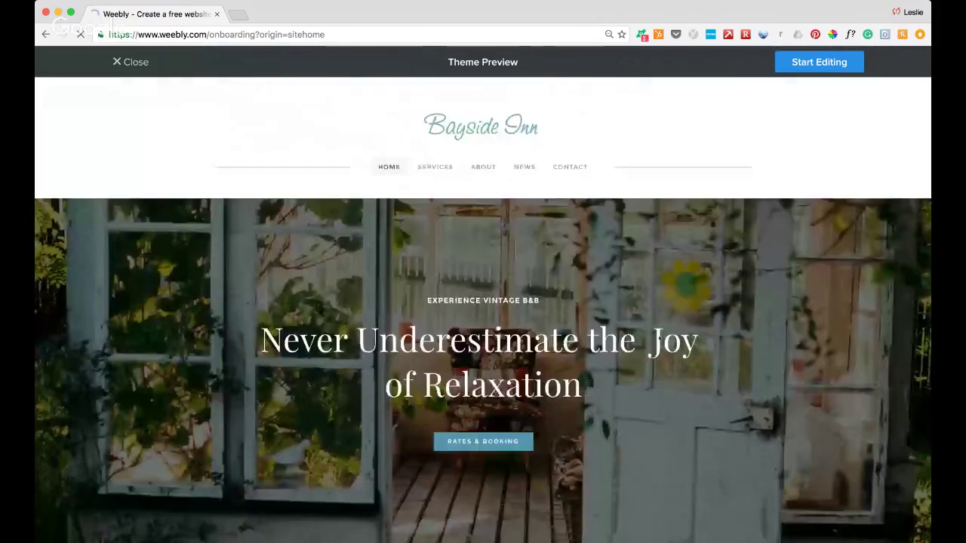
Start editing a site with the previewed theme and enter the site owner's full name as the weebly.com subdomain.
left_click(828, 65)
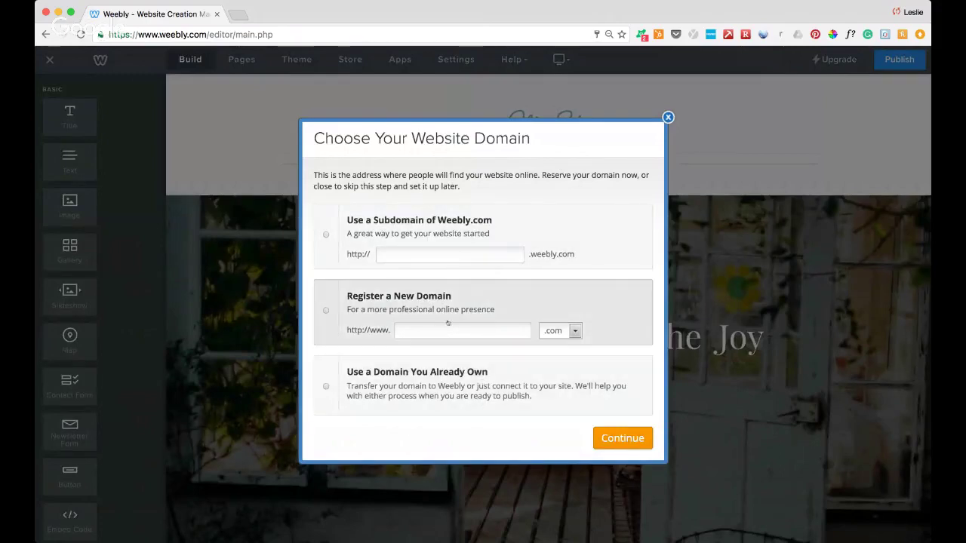
left_click(387, 256)
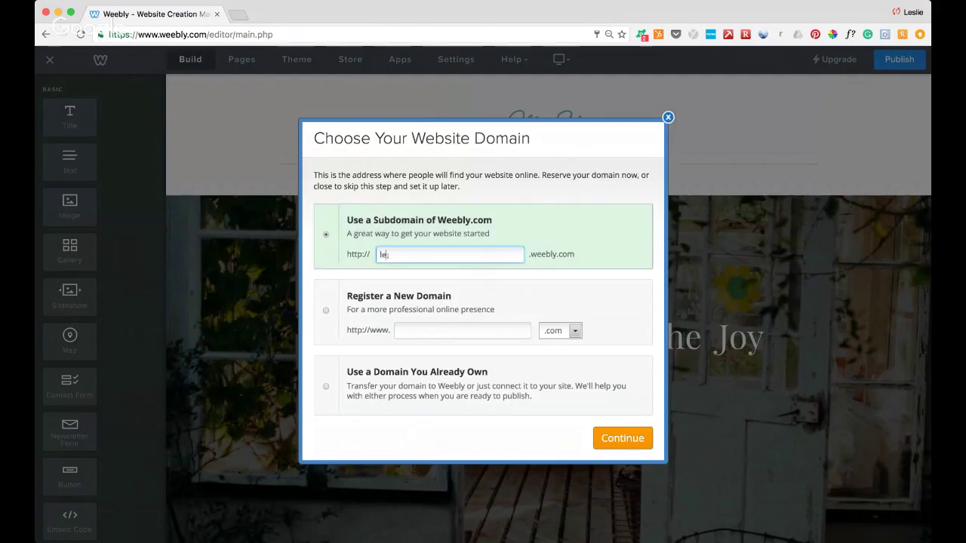
type("leslieannbyrd")
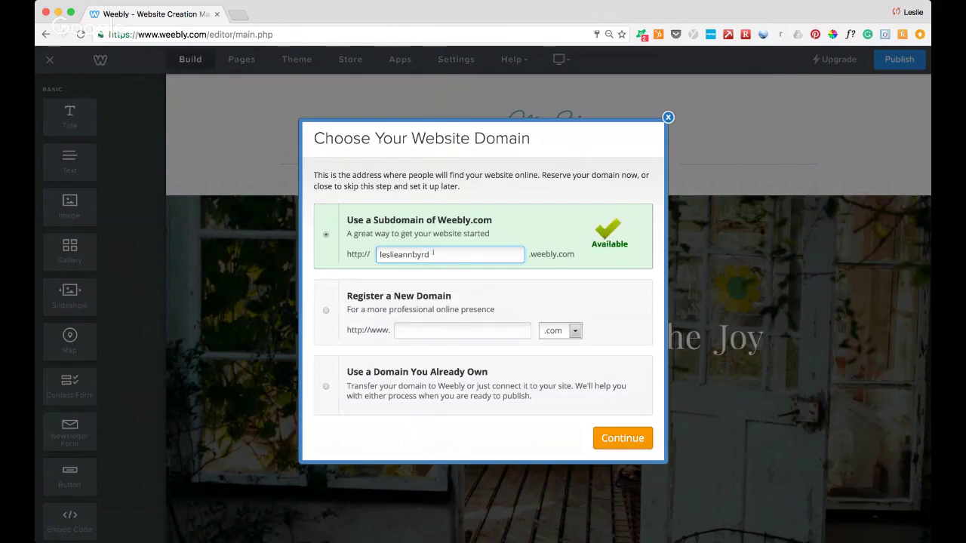
Try only the owner's first name as the subdomain, restore the full name and continue with that address.
left_click_drag(433, 255, 401, 255)
key("BackSpace")
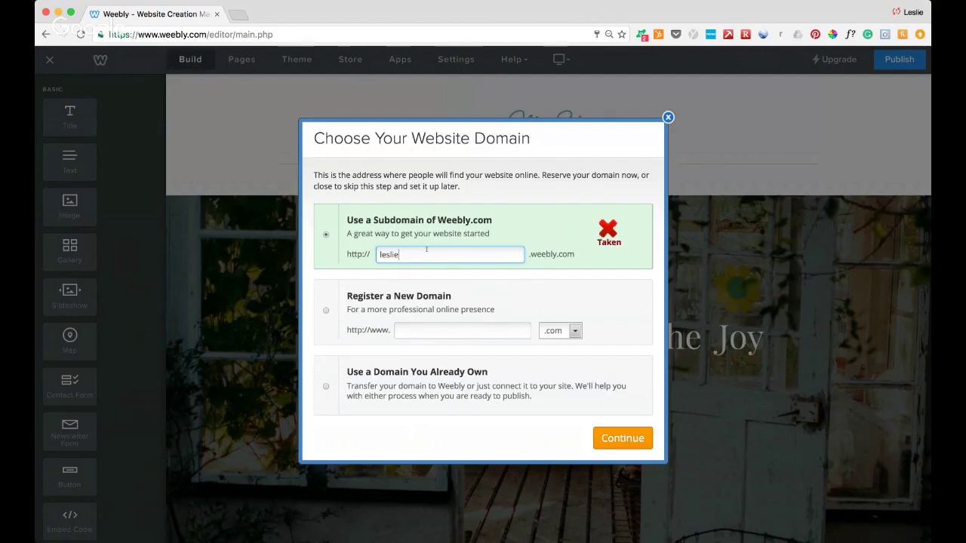
type("nbyrd")
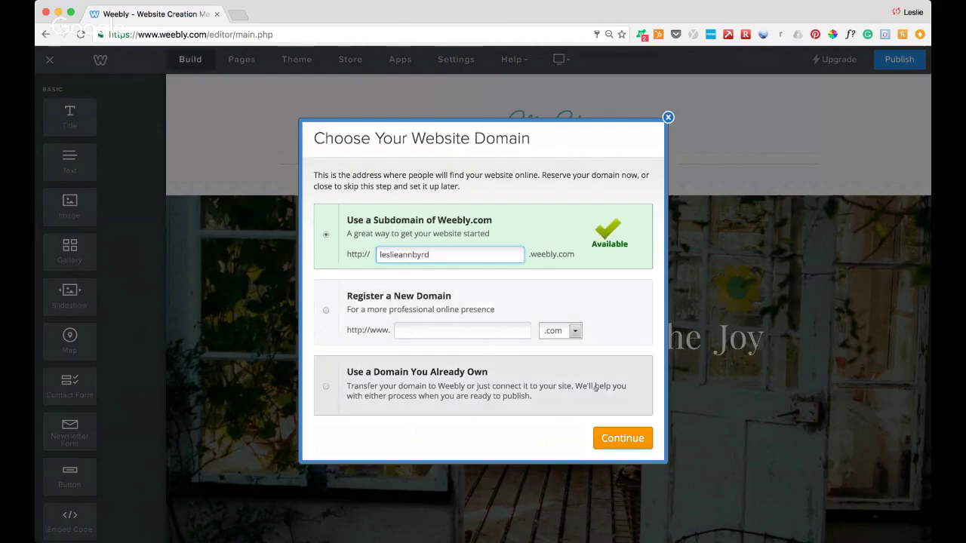
left_click(626, 442)
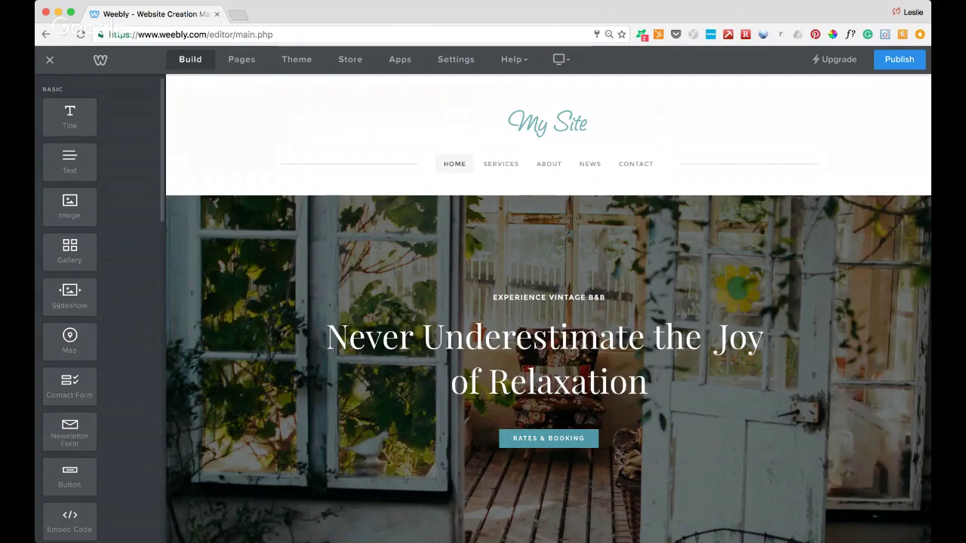
Look through the available page-building elements and open the Services page's settings from the new site's page list.
scroll(68, 148, "down", 6)
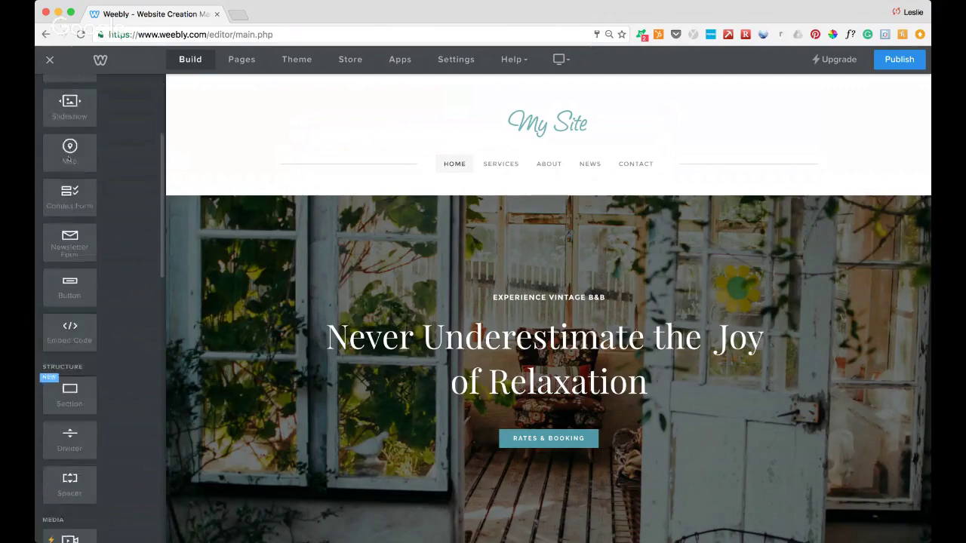
scroll(69, 159, "up", 6)
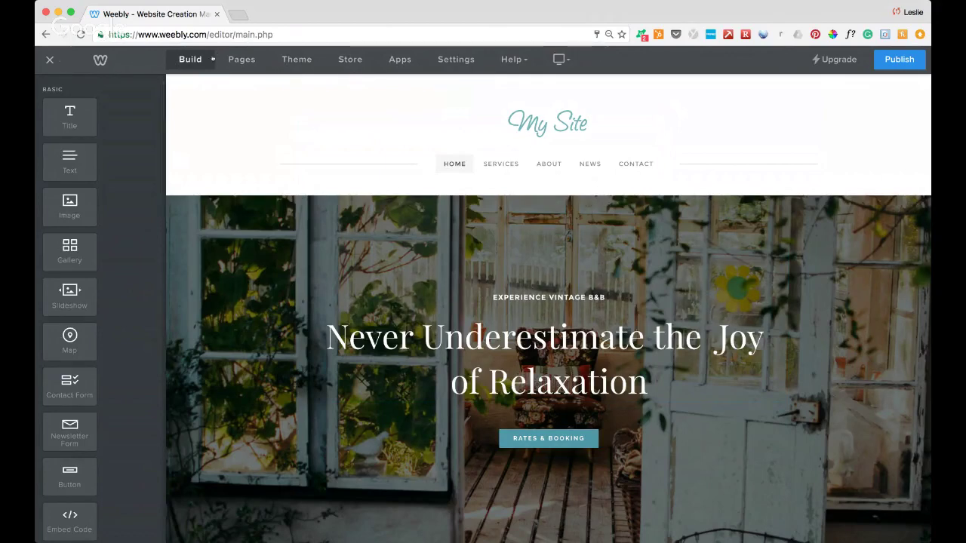
left_click(241, 60)
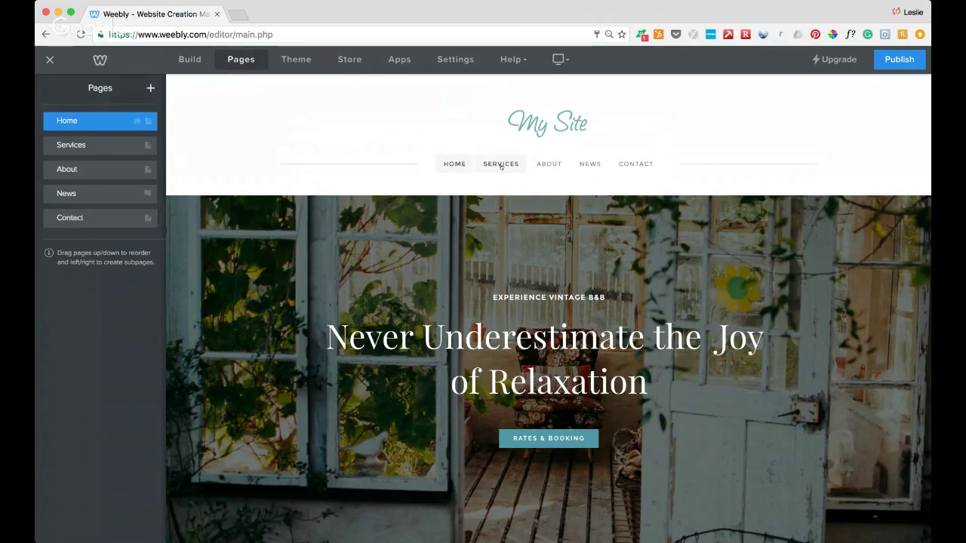
left_click(92, 143)
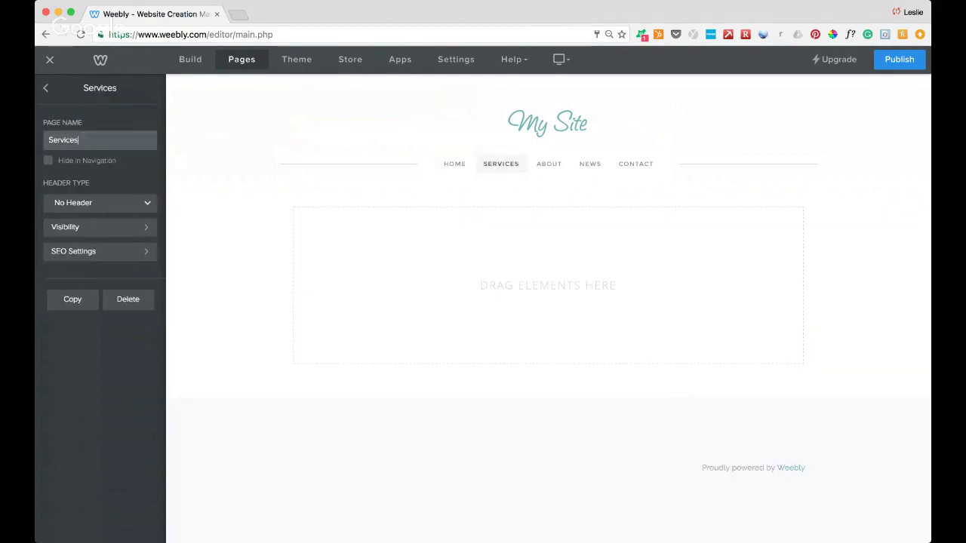
Rename the Services page as Paintings and return to the list of pages.
left_click_drag(80, 141, 40, 140)
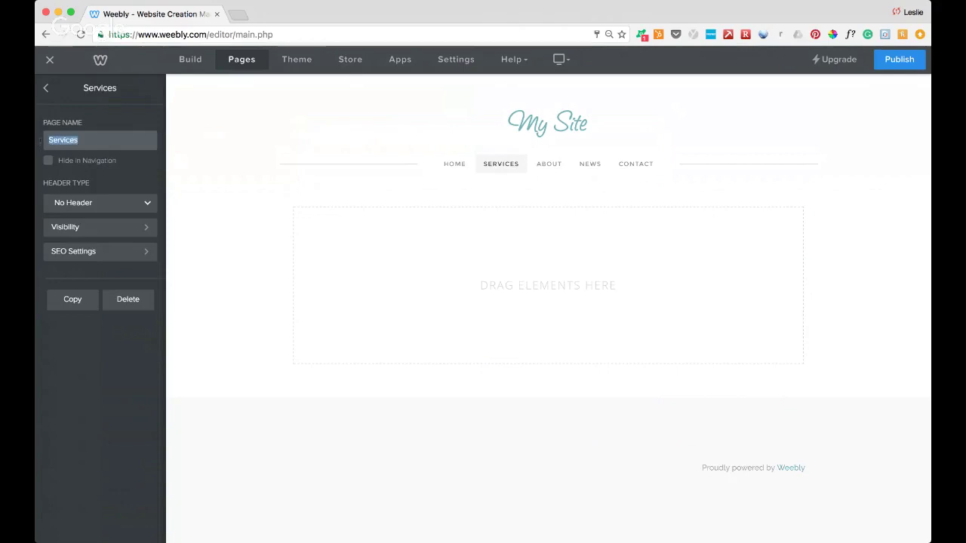
type("Paintings")
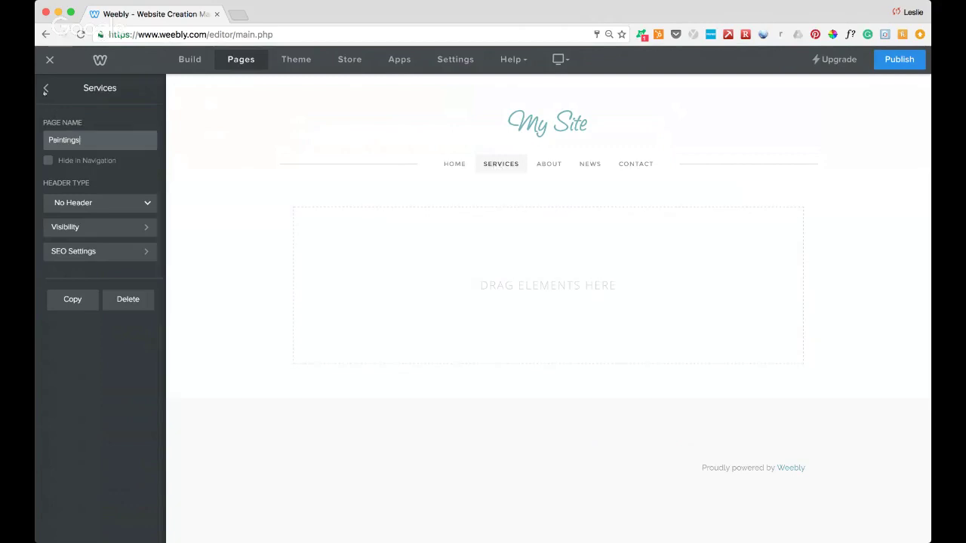
left_click(46, 89)
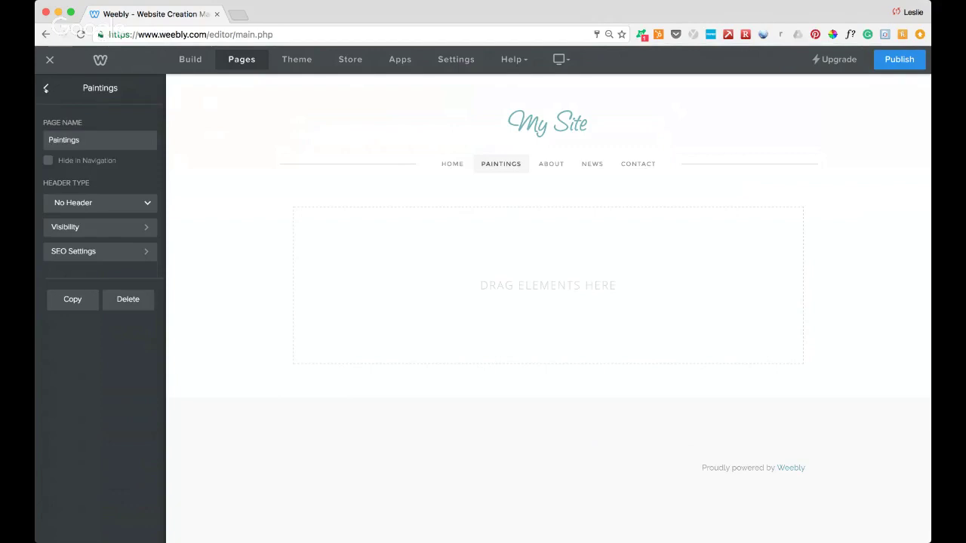
left_click(45, 89)
double_click(99, 88)
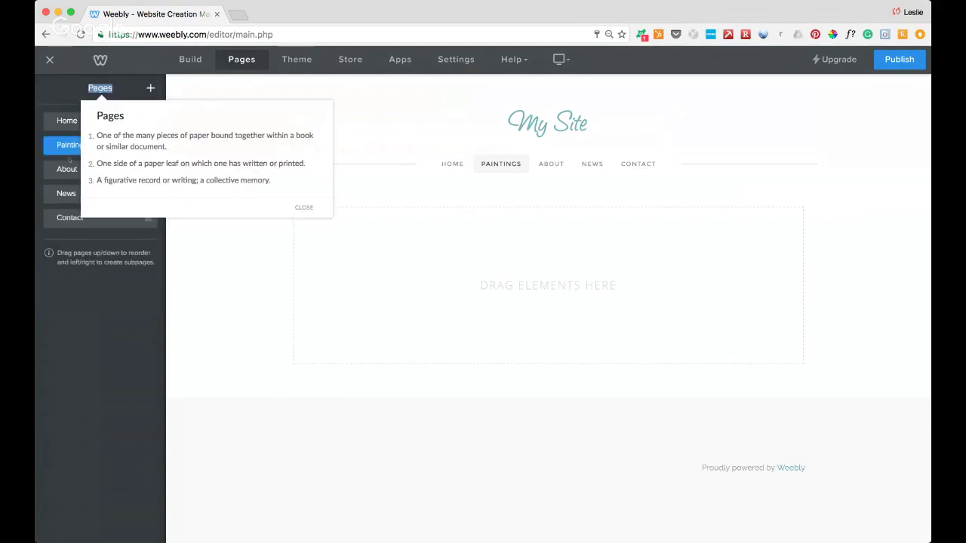
left_click(305, 207)
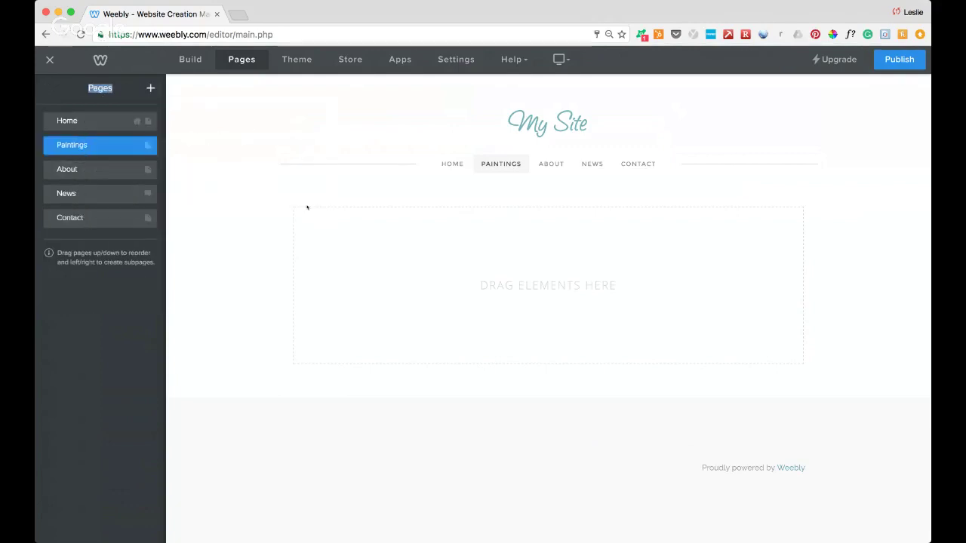
Rename the News page as Blog and return to the list of pages.
left_click(590, 164)
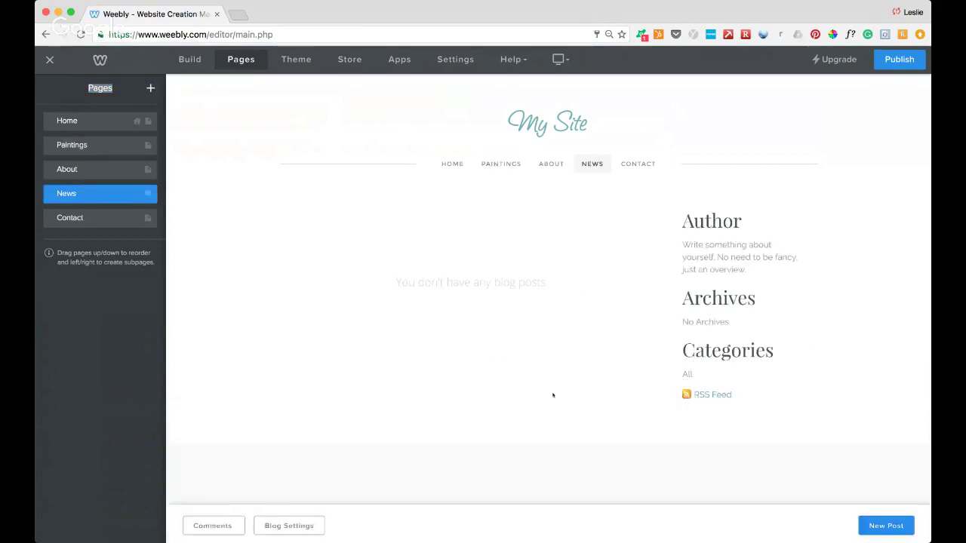
left_click(74, 195)
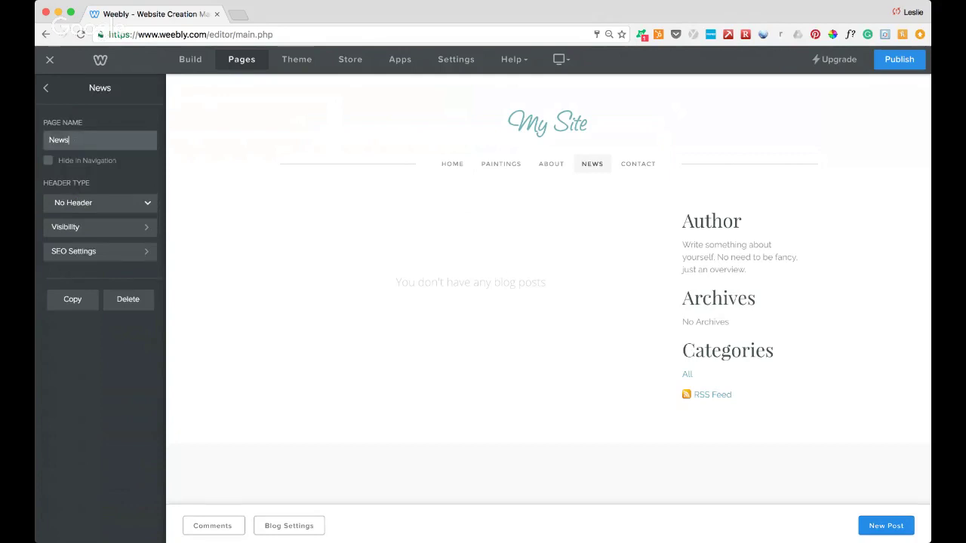
double_click(69, 140)
type("Blog")
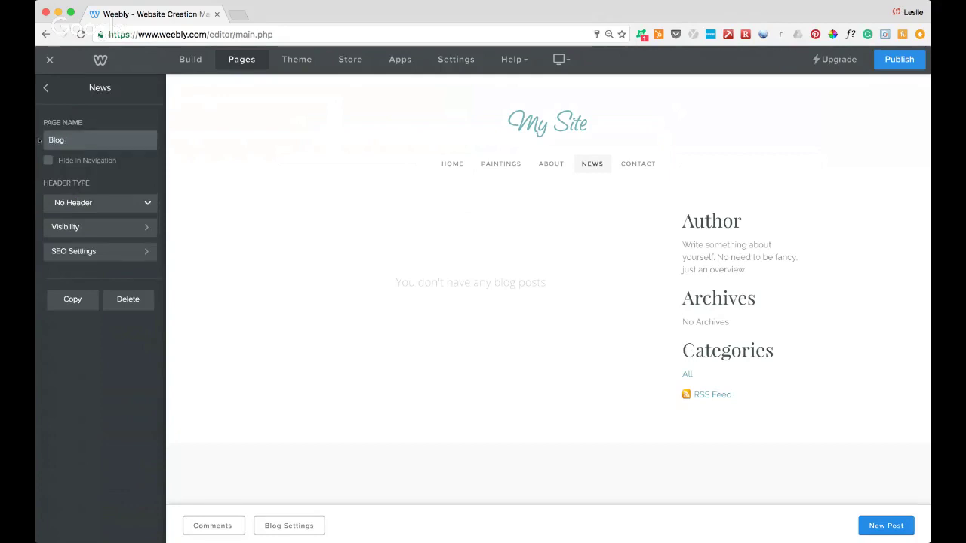
key("Return")
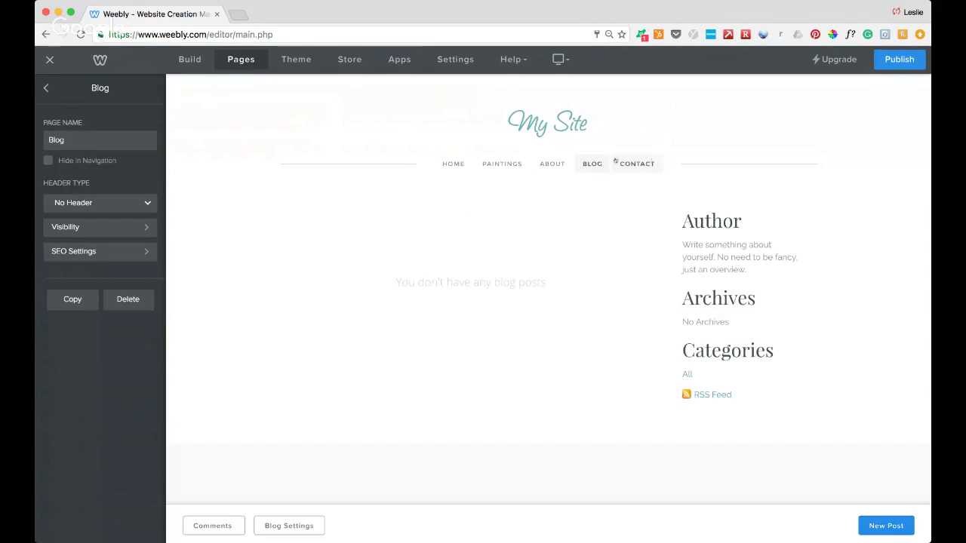
left_click(46, 88)
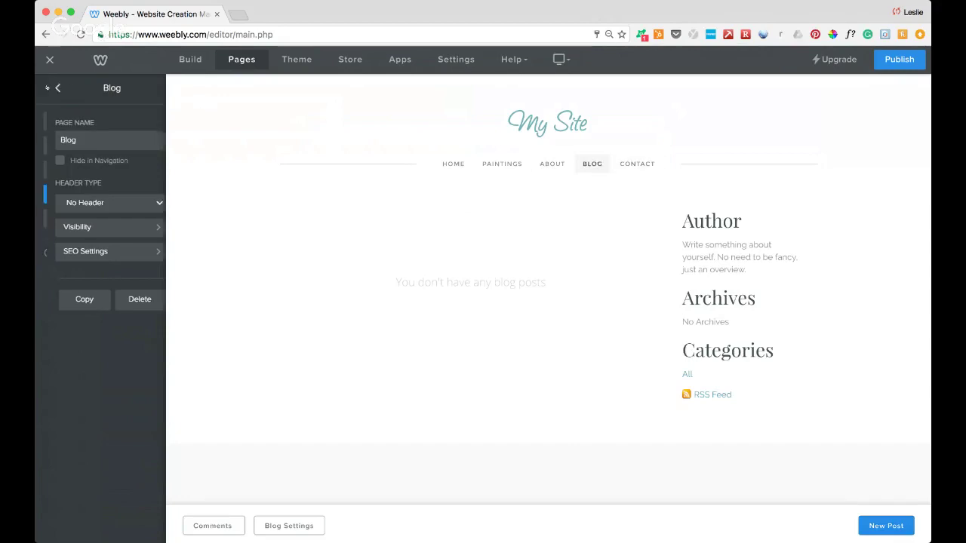
Open the Home page and replace the site title with the owner's full name followed by "Fine Art".
left_click(66, 121)
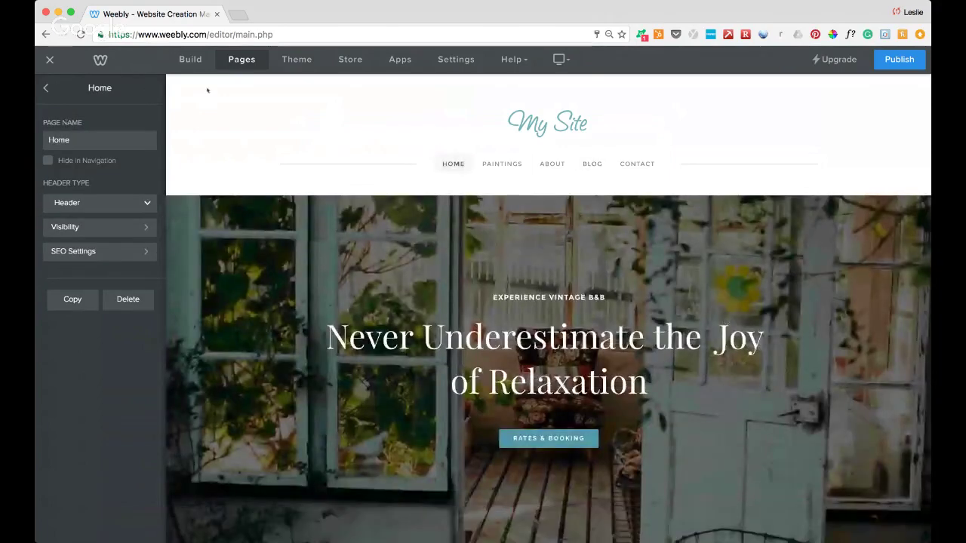
mouse_move(534, 110)
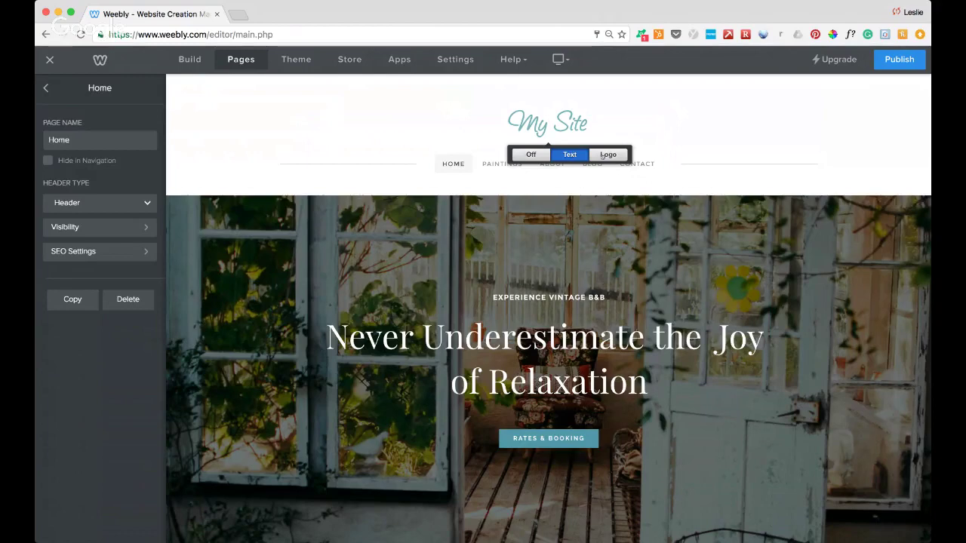
left_click_drag(588, 124, 507, 115)
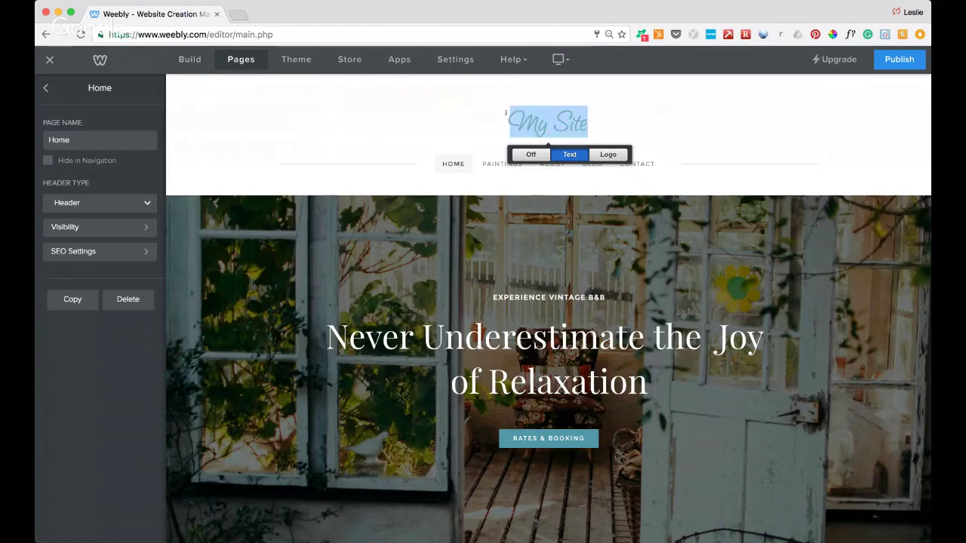
type("Leslie")
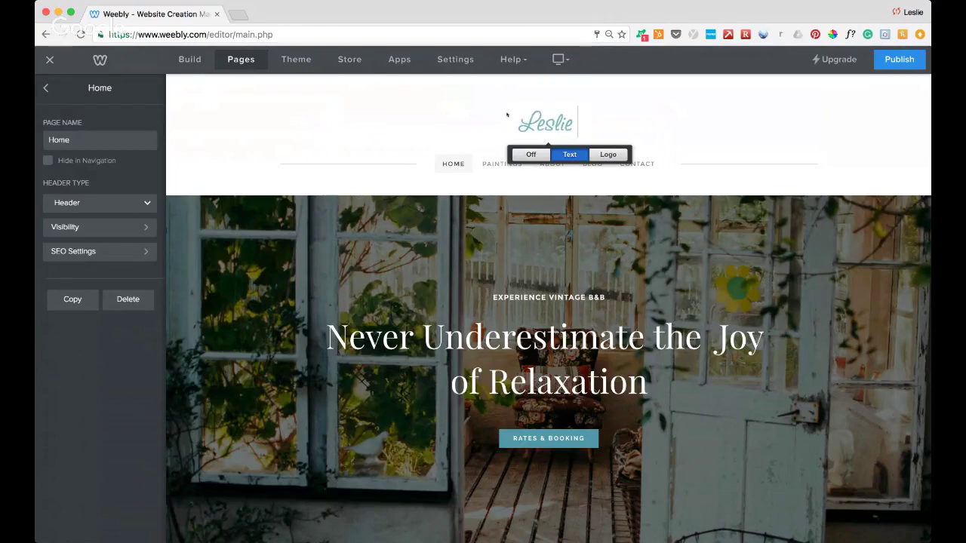
type(" Saeta Fi")
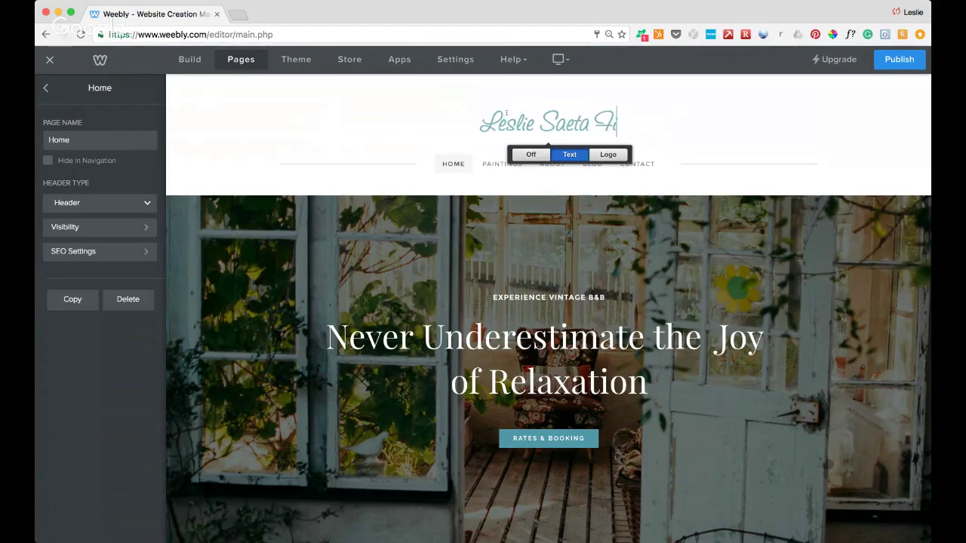
type("ne Art")
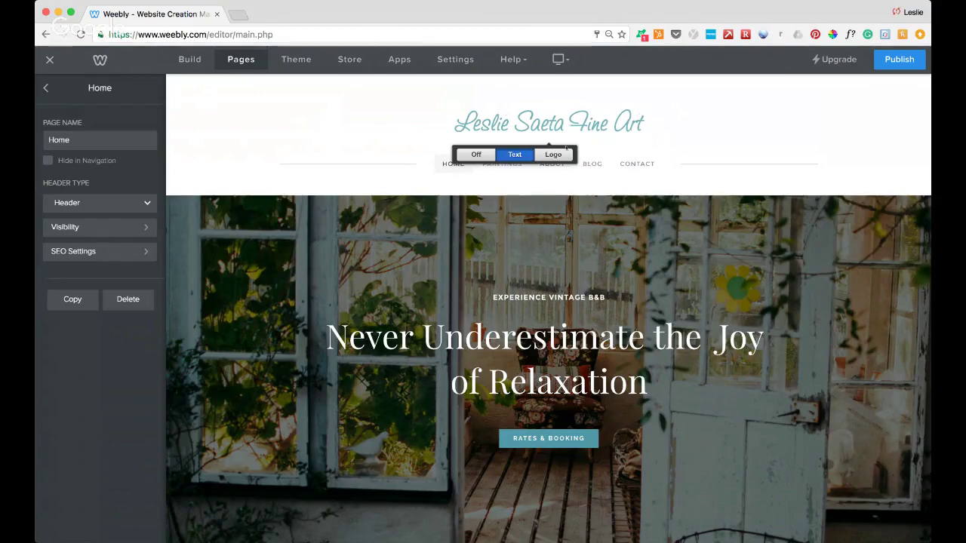
Switch the site title from text to a logo and upload the artist's logo image from the computer.
left_click(553, 154)
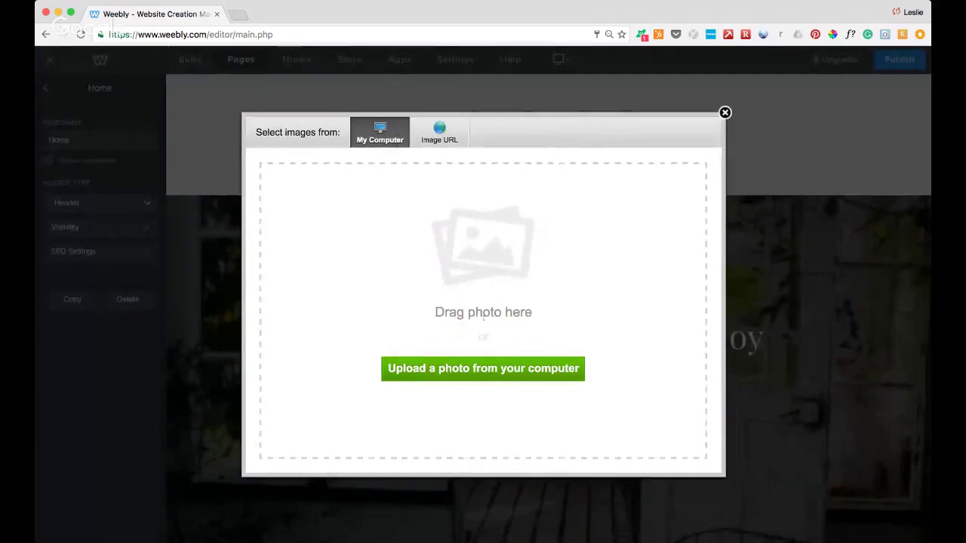
left_click(467, 369)
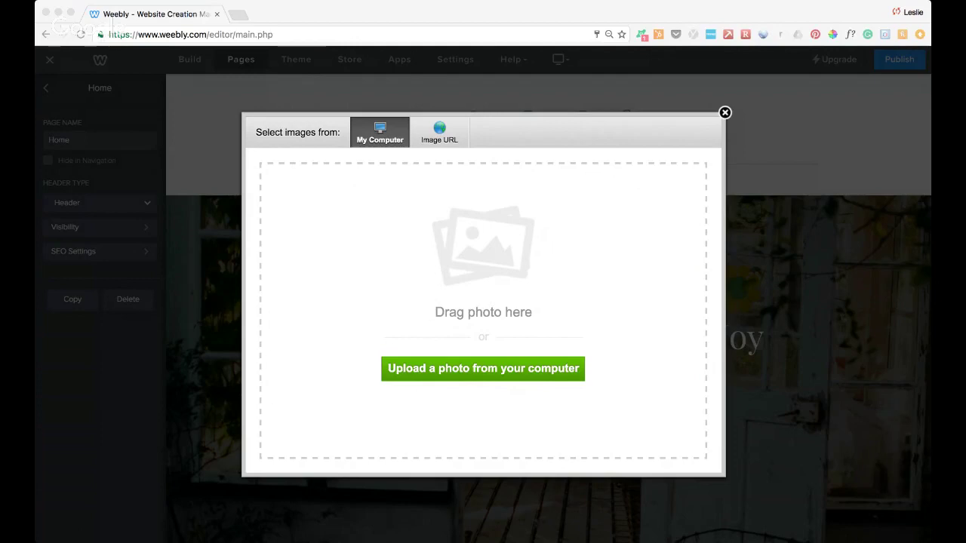
left_click_drag(606, 322, 605, 322)
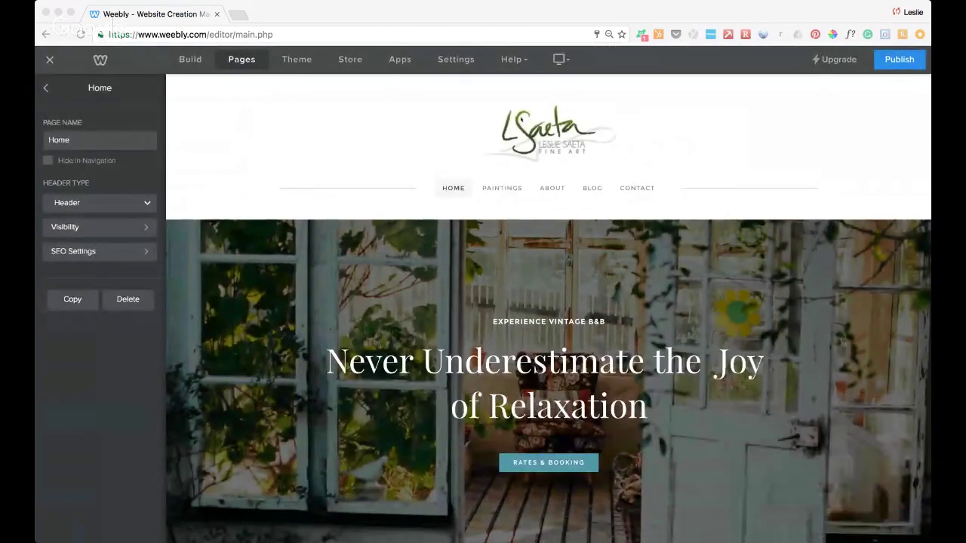
Open the background settings of the Home page header, look at the background types and keep Image.
scroll(431, 347, "down", 4)
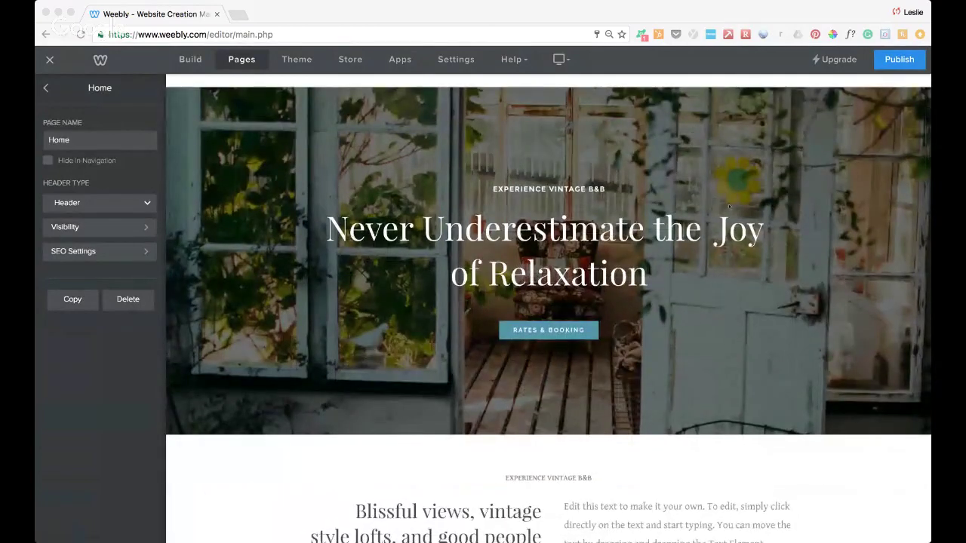
left_click(400, 392)
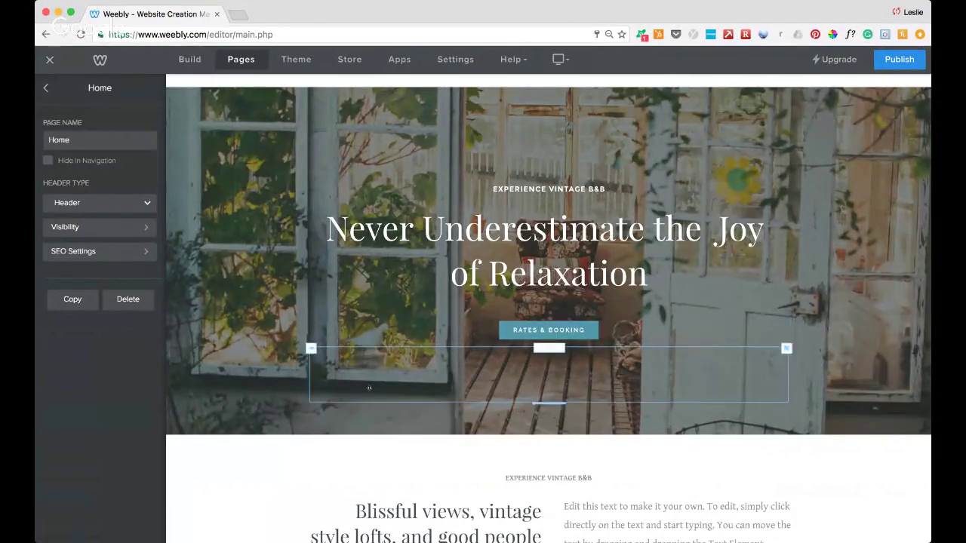
left_click(487, 424)
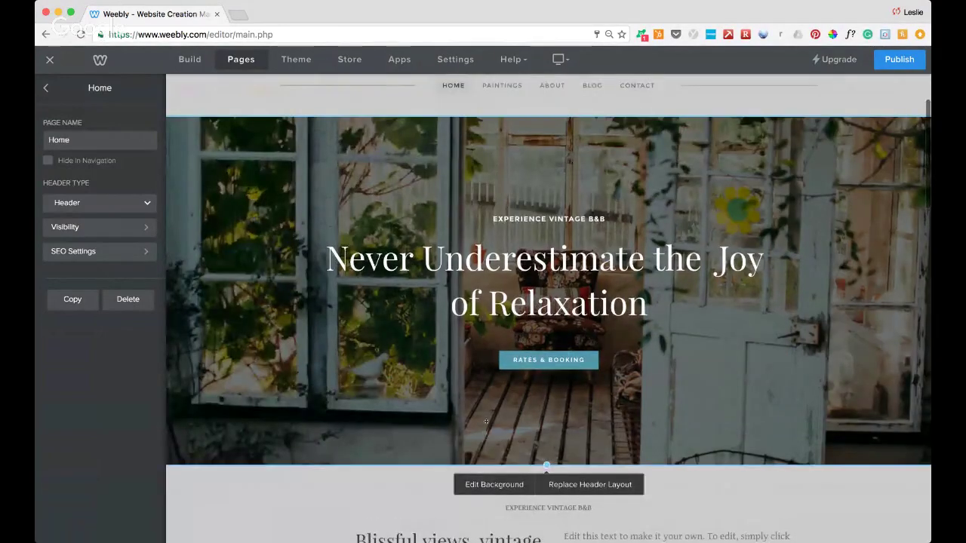
left_click(495, 484)
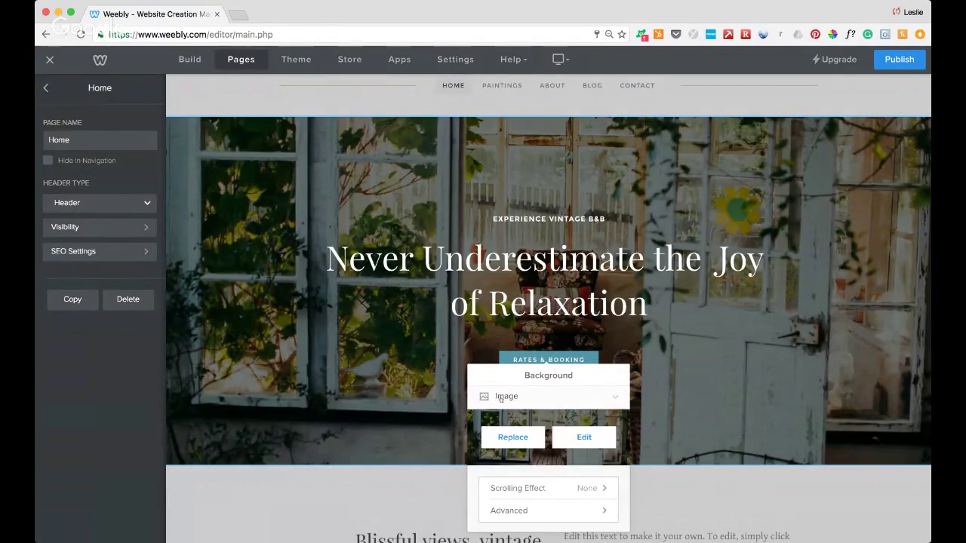
left_click(615, 398)
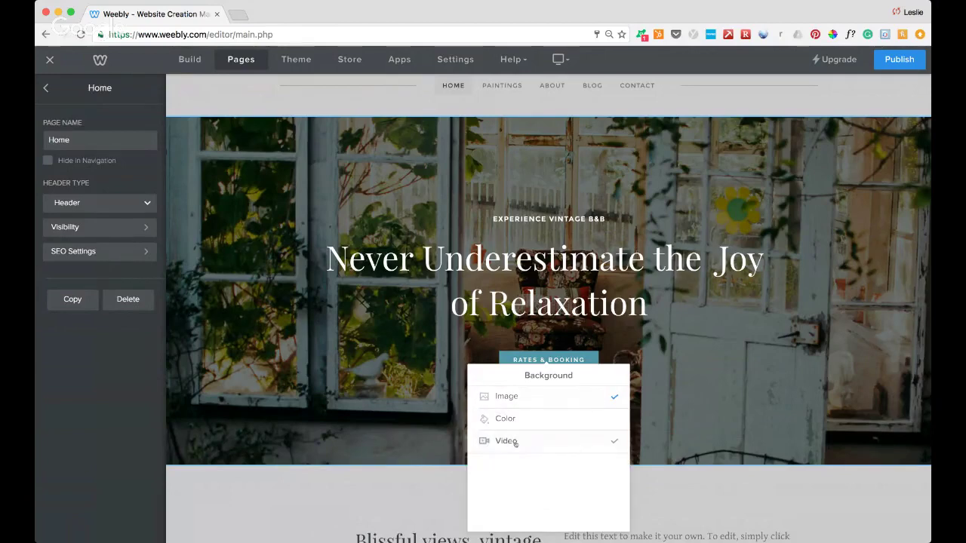
left_click(507, 398)
Upload the living-room photo with the blue sofa as the replacement header background and dismiss the stock background selection.
left_click(513, 437)
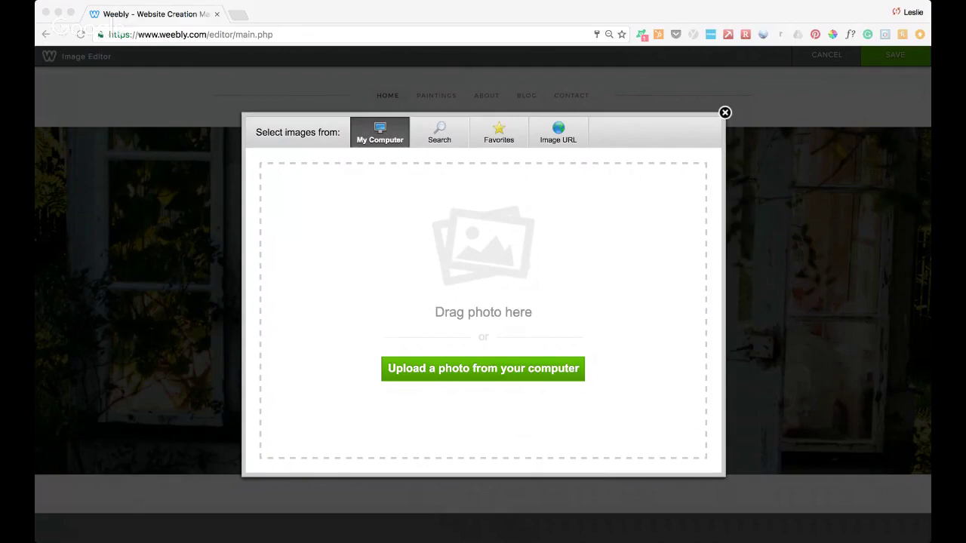
left_click_drag(935, 289, 591, 289)
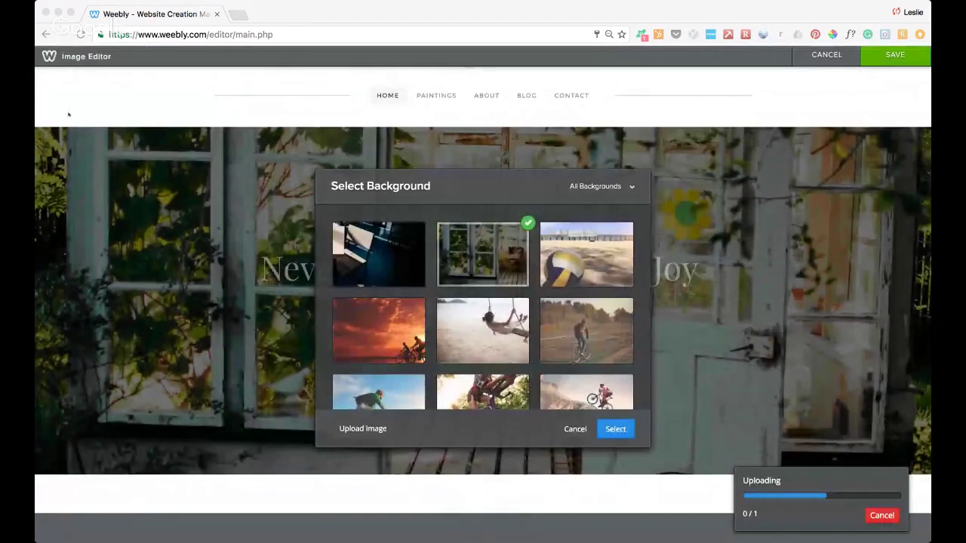
left_click(577, 429)
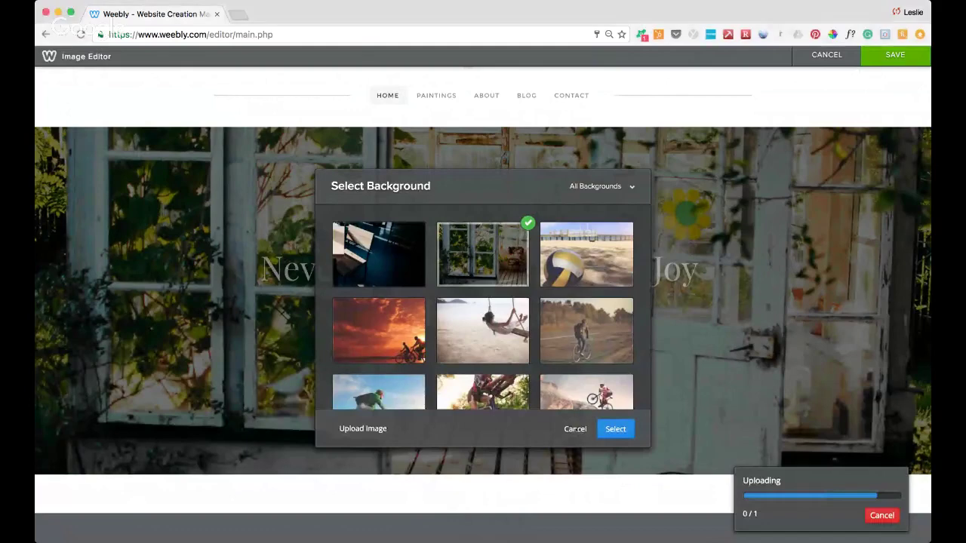
left_click(575, 428)
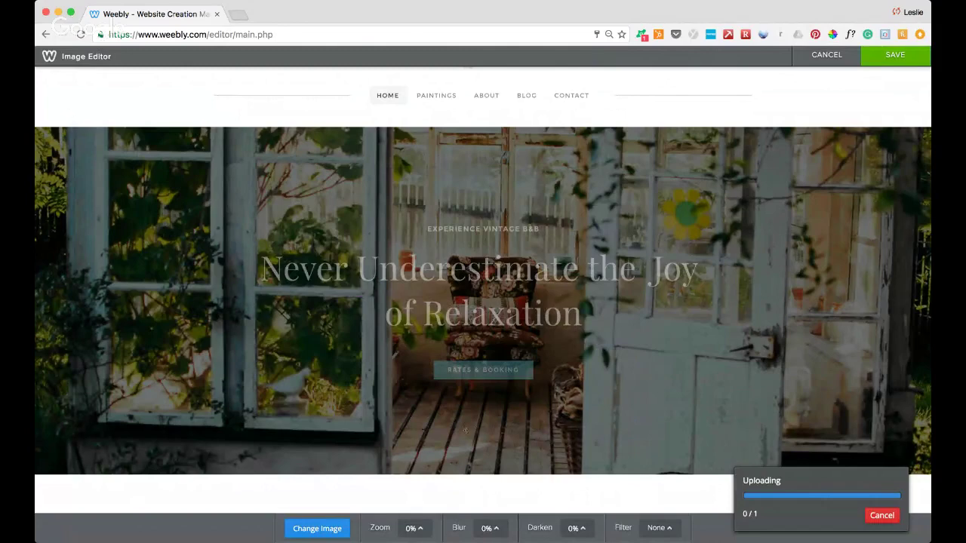
Check the uploaded photo across the Home page header and save it as the background image.
scroll(465, 430, "up", 2)
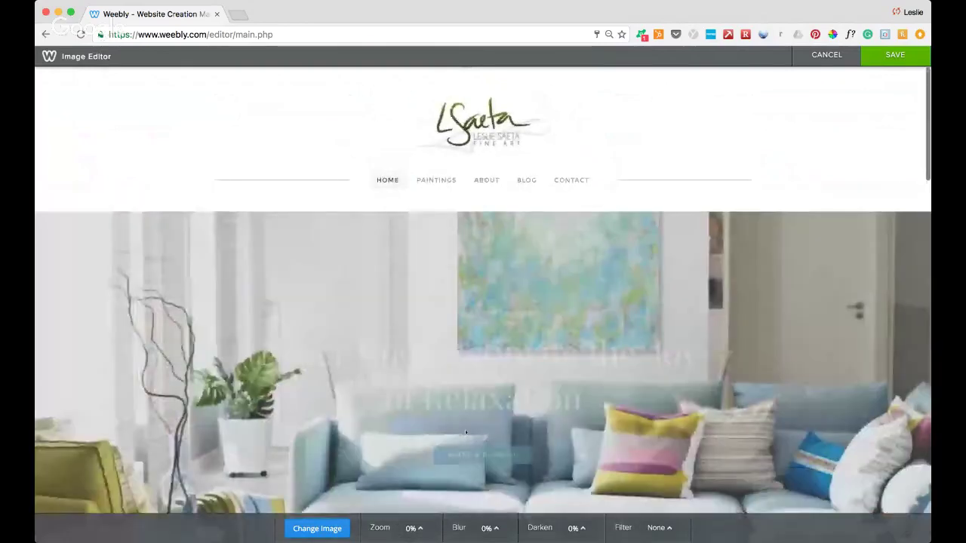
scroll(465, 430, "down", 2)
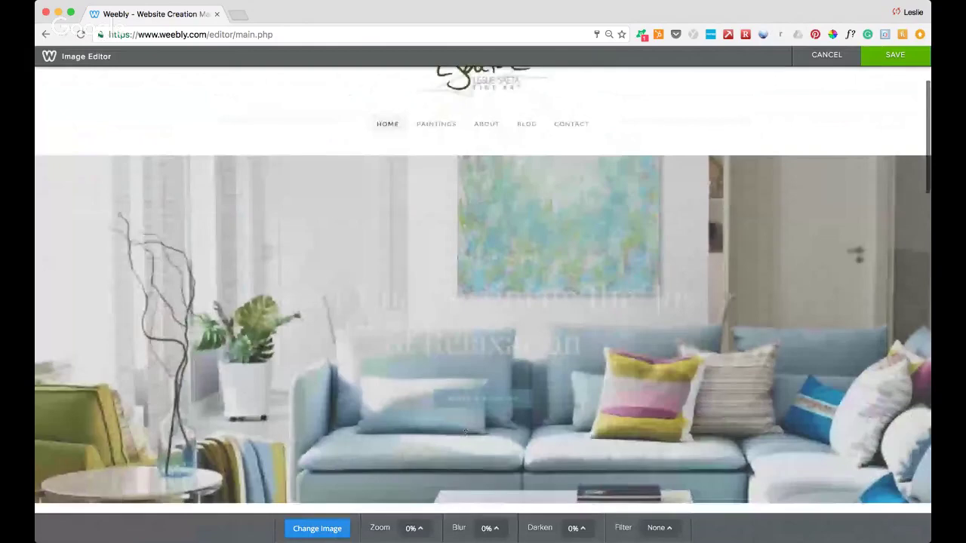
scroll(465, 431, "up", 2)
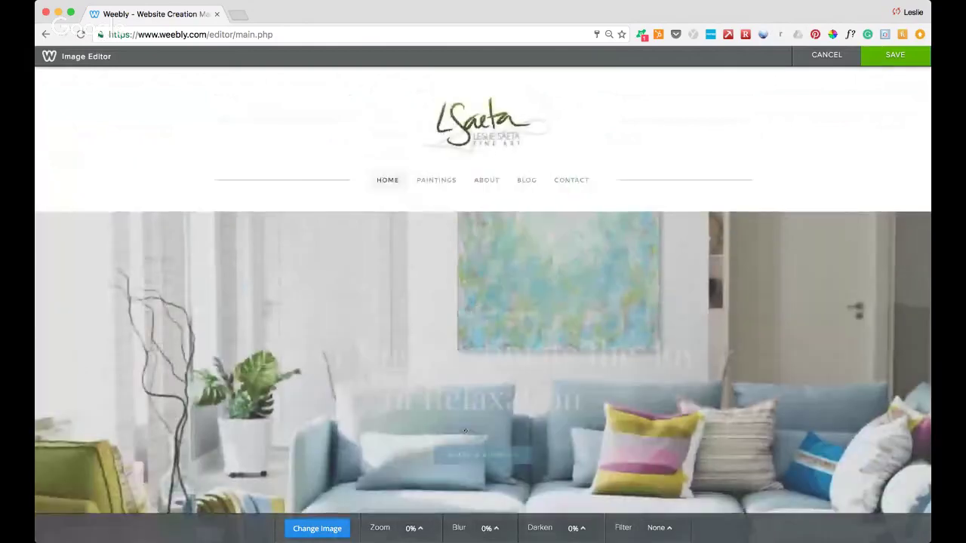
scroll(464, 431, "down", 4)
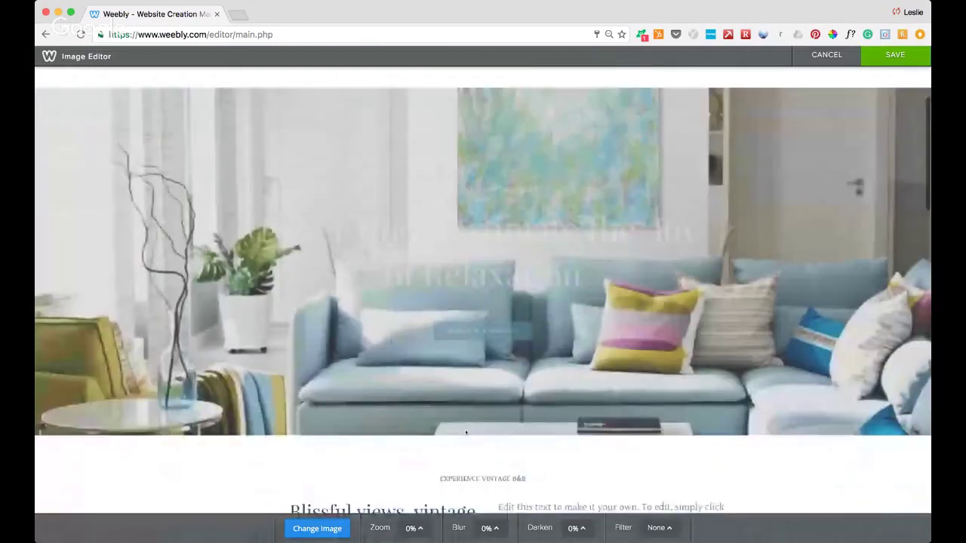
scroll(466, 431, "down", 1)
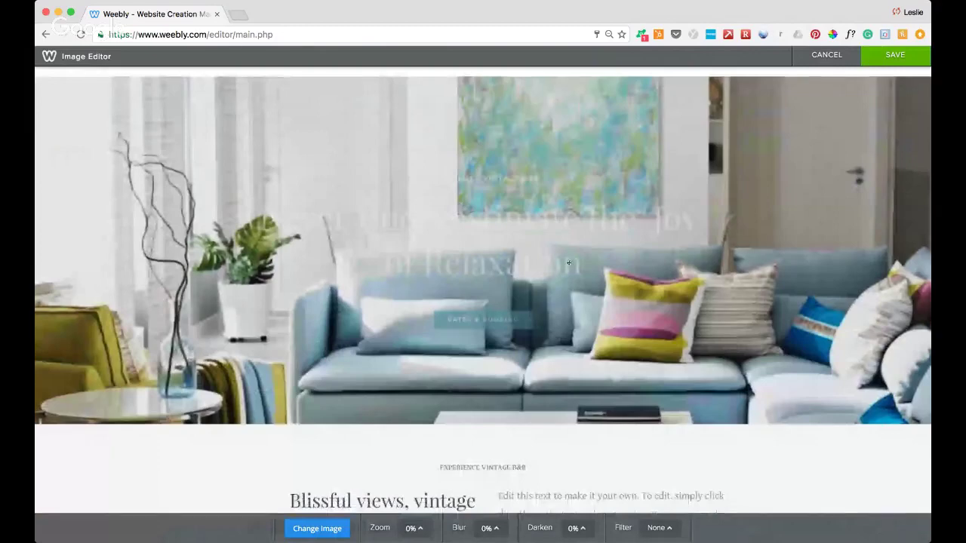
left_click(894, 57)
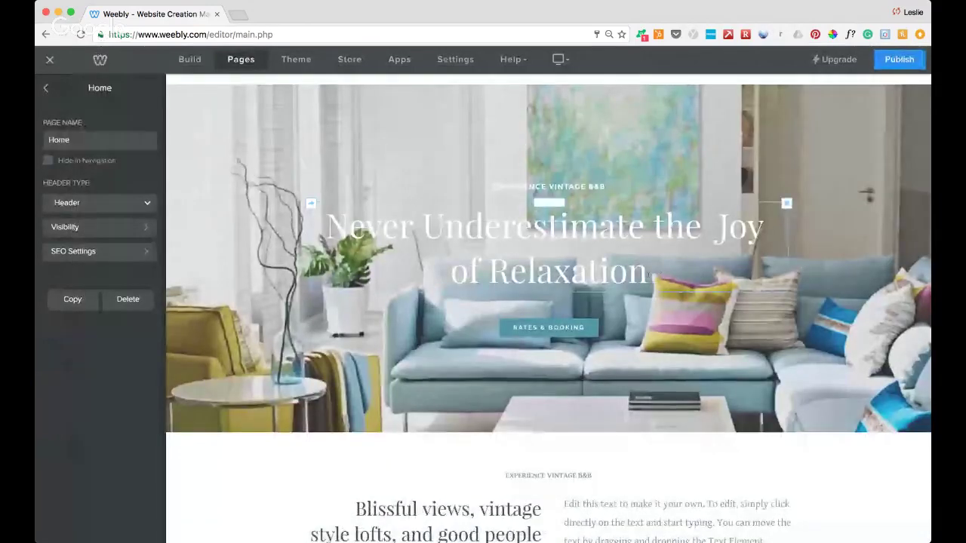
Replace the Home page header's headline with the artist's full name followed by "Abstract Art".
left_click(596, 270)
left_click_drag(650, 273, 330, 228)
key("BackSpace")
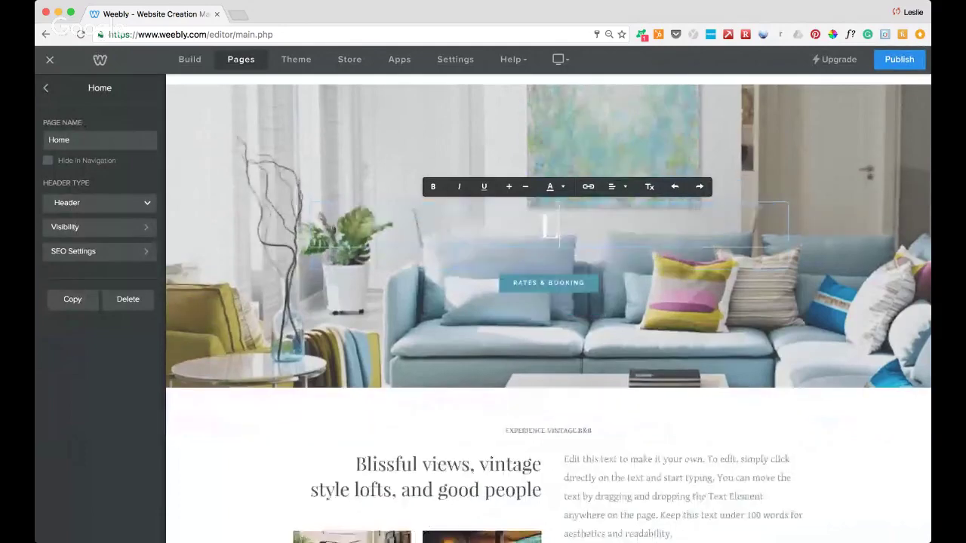
type("Leslie Sae")
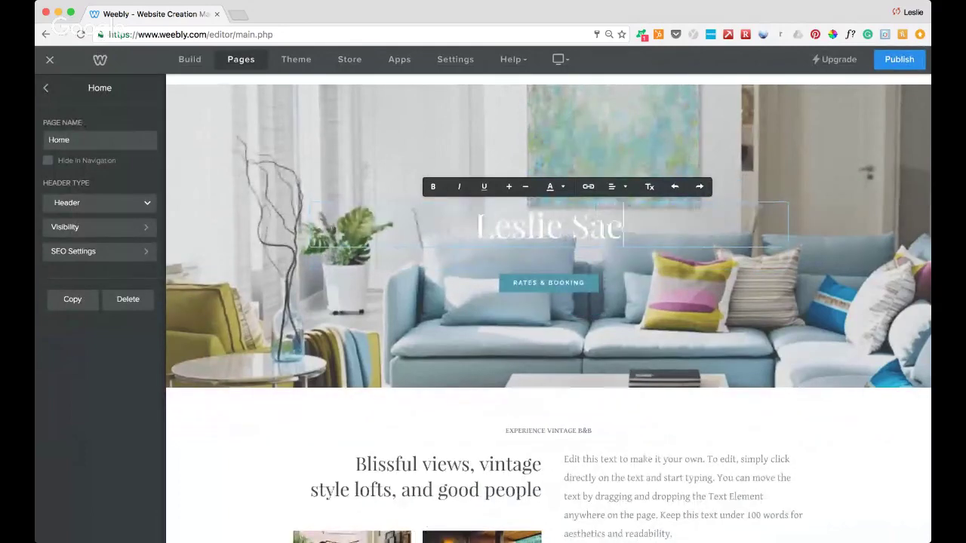
type("ta Abstra")
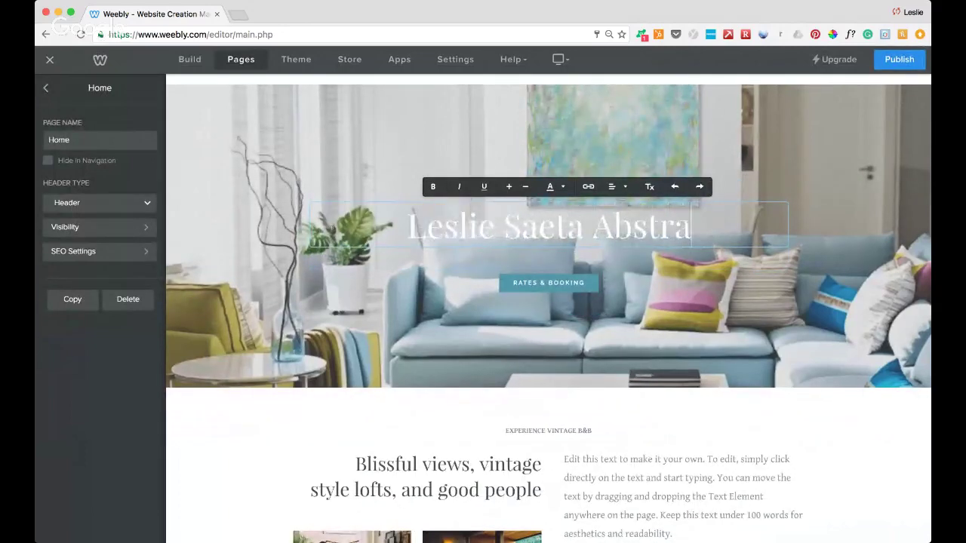
key("BackSpace")
type("act Art")
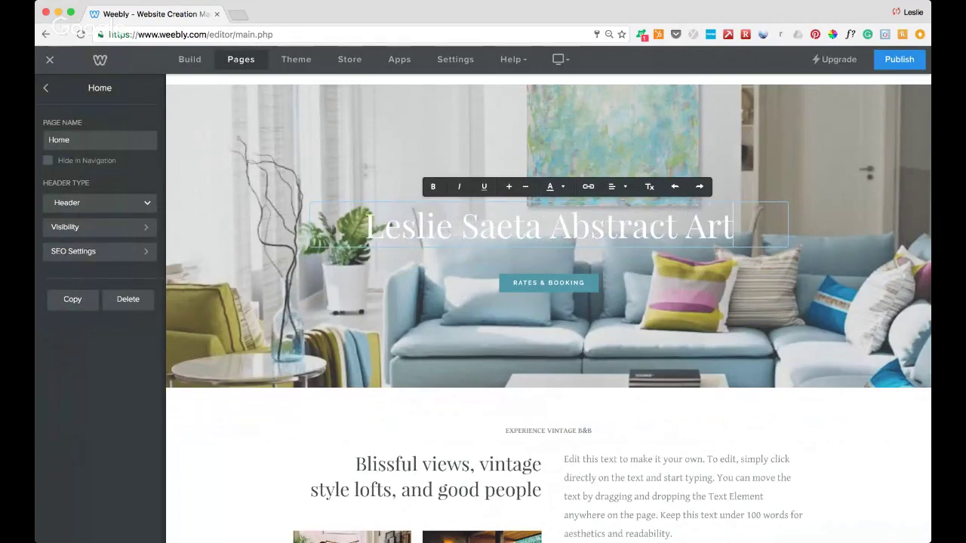
left_click(831, 221)
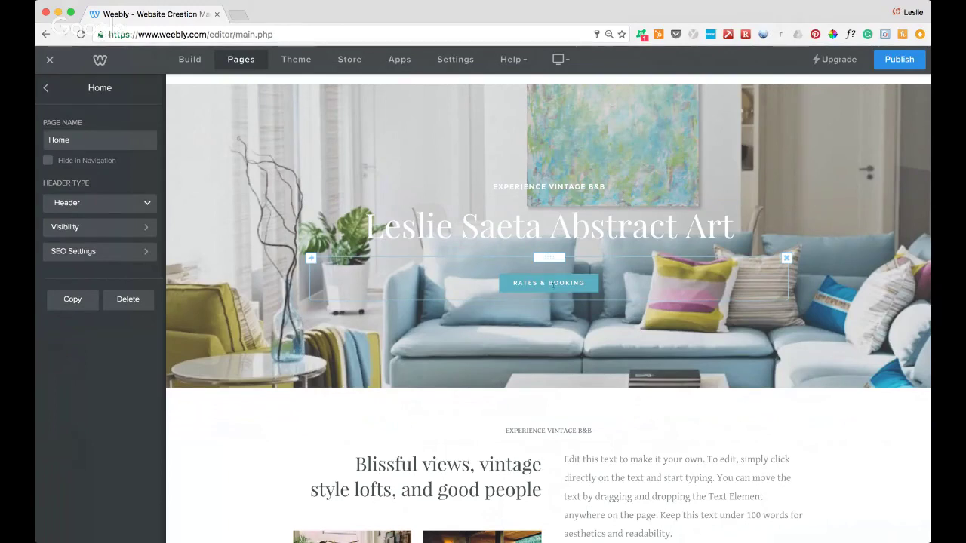
Change the text of the header's "Rates & Booking" button to "VIEW MY PAINTINGS".
left_click(549, 285)
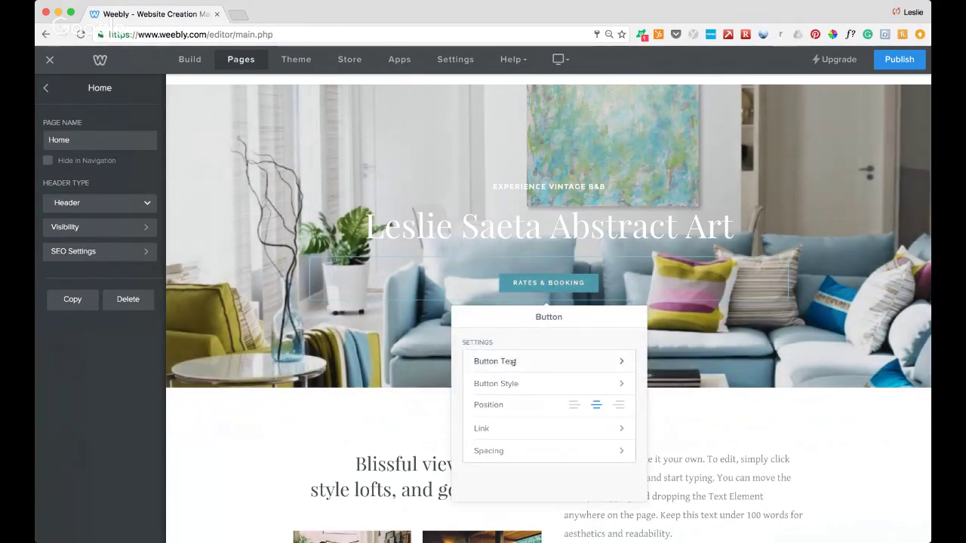
left_click(512, 361)
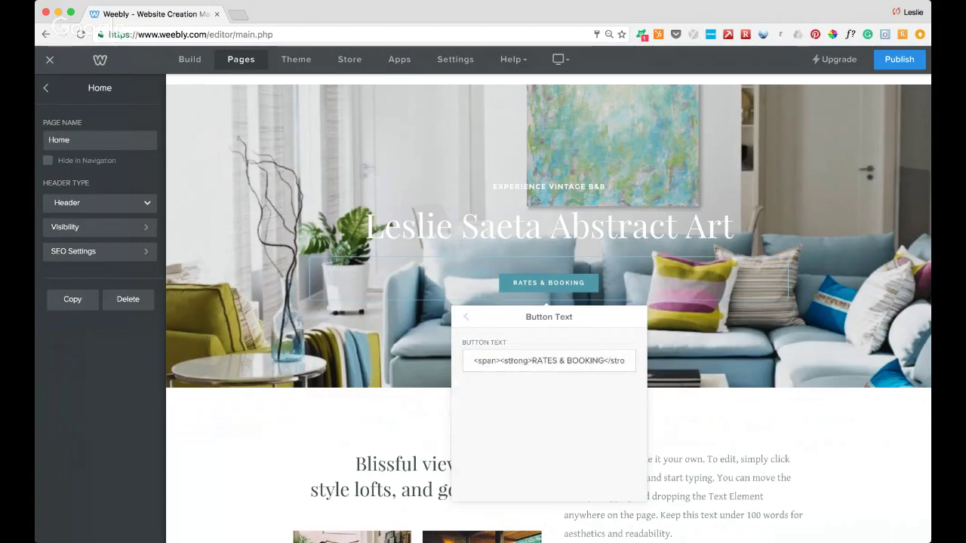
triple_click(513, 362)
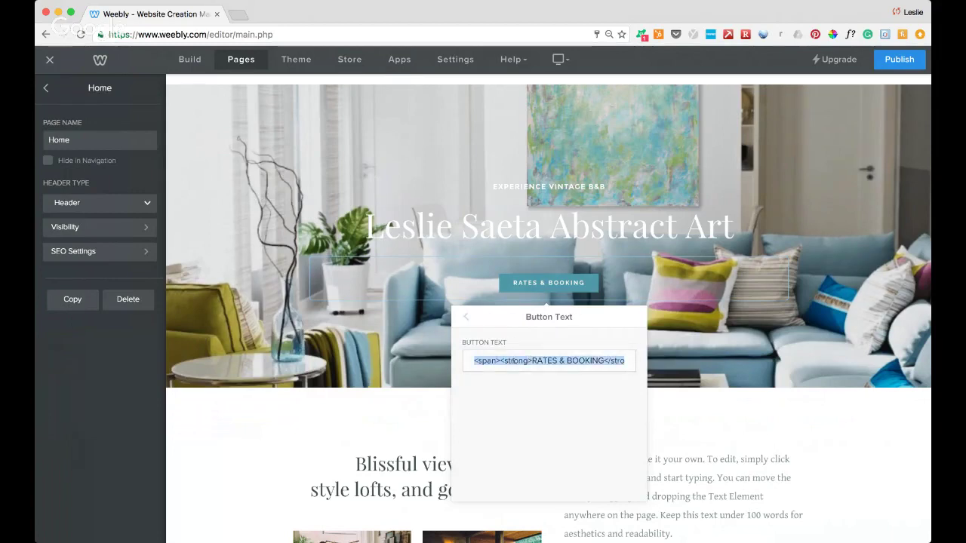
type("VIEW ")
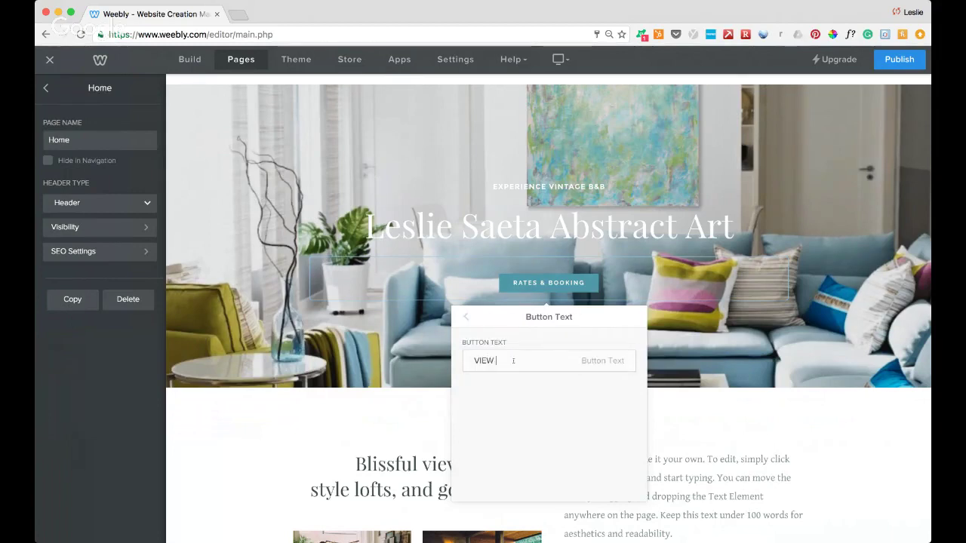
type("MY PAINTINGS")
left_click(472, 317)
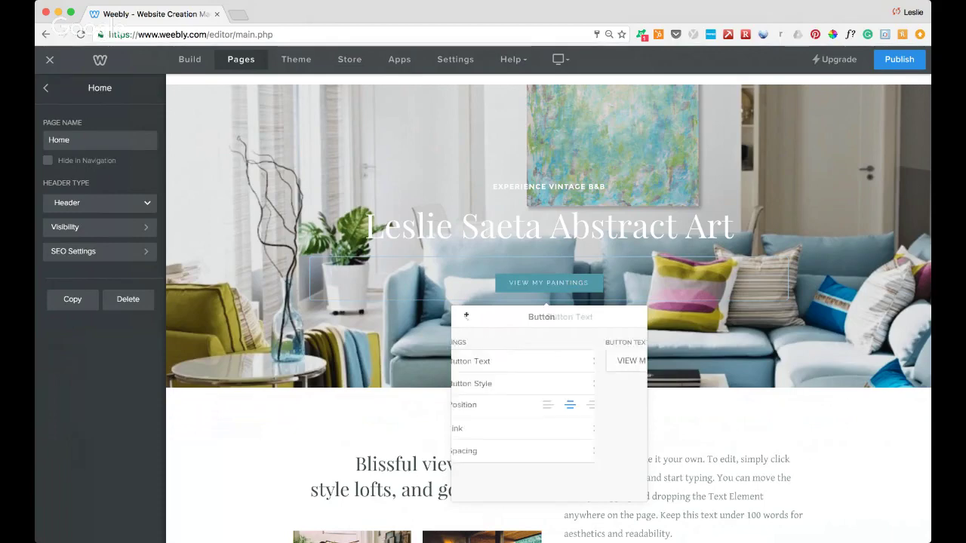
left_click(826, 182)
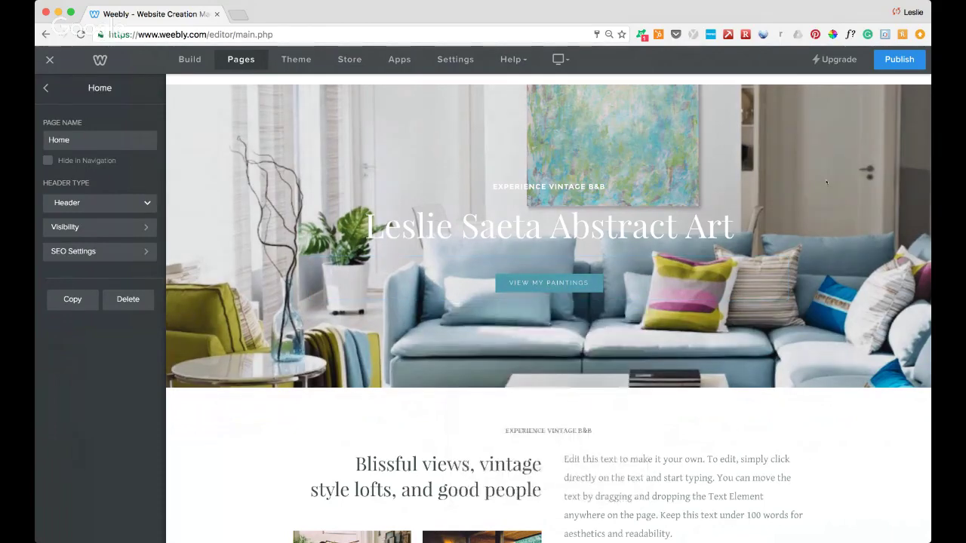
Right-align the header headline and the "View My Paintings" button beneath it.
left_click(649, 231)
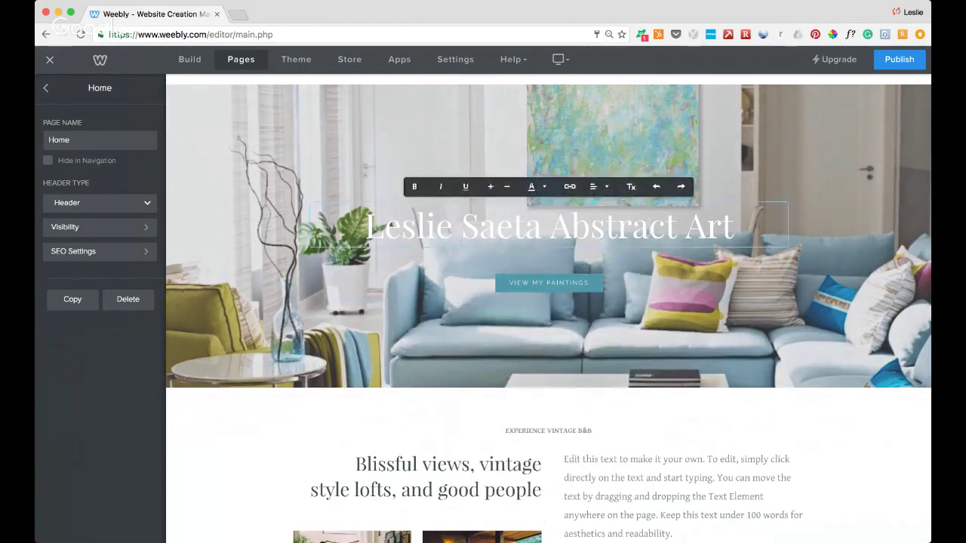
left_click(598, 186)
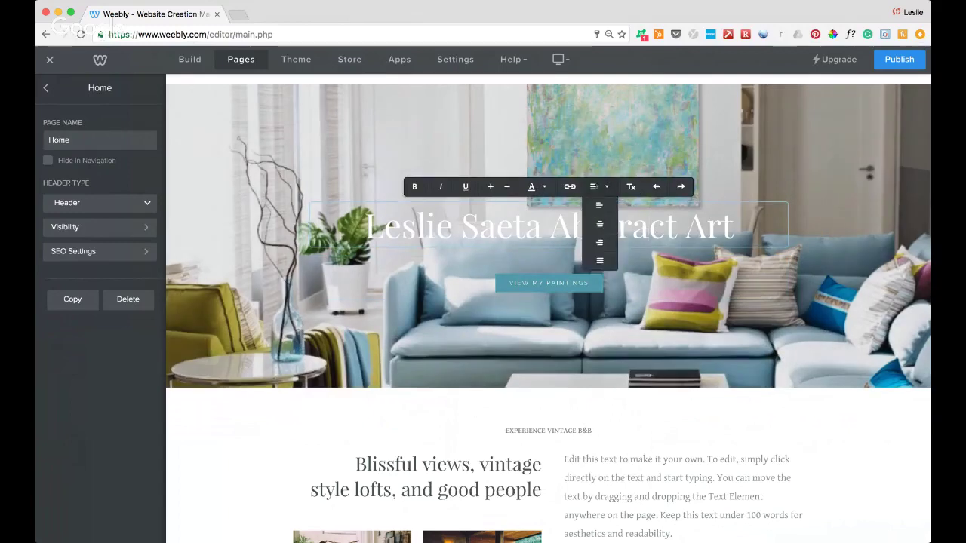
left_click(599, 241)
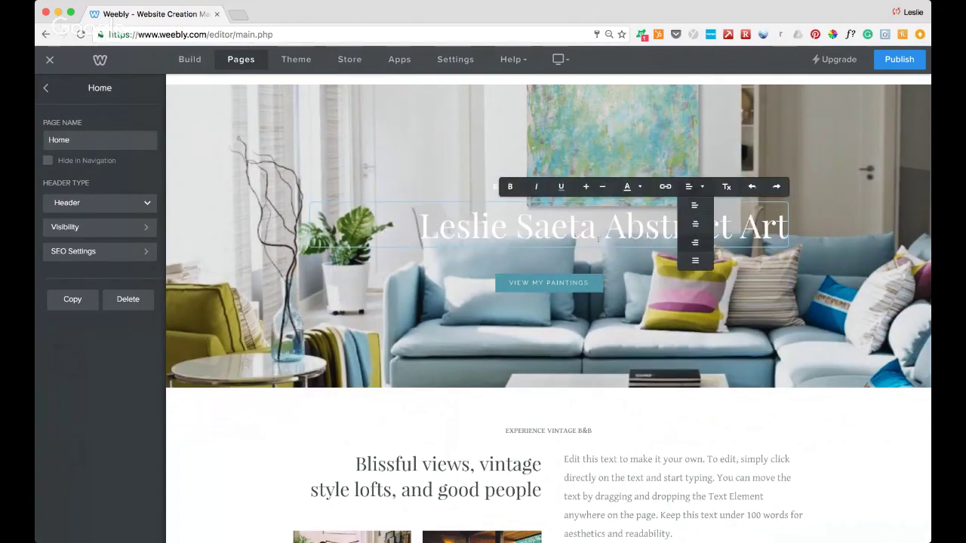
left_click(574, 332)
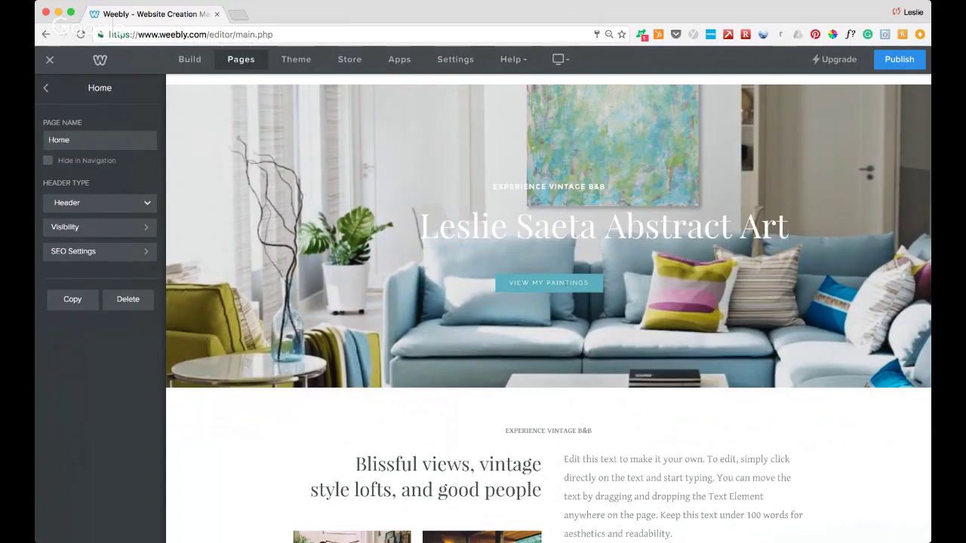
left_click(548, 283)
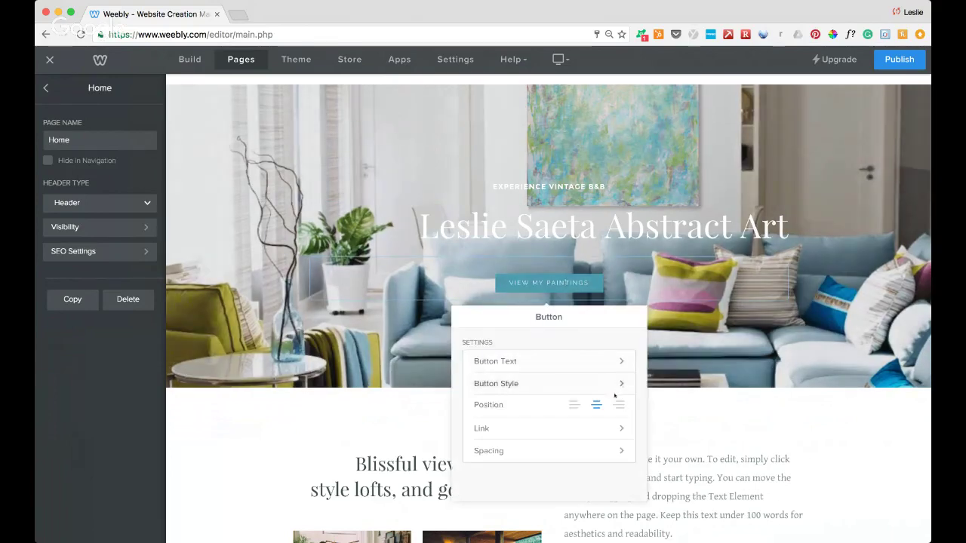
left_click(617, 404)
left_click(836, 162)
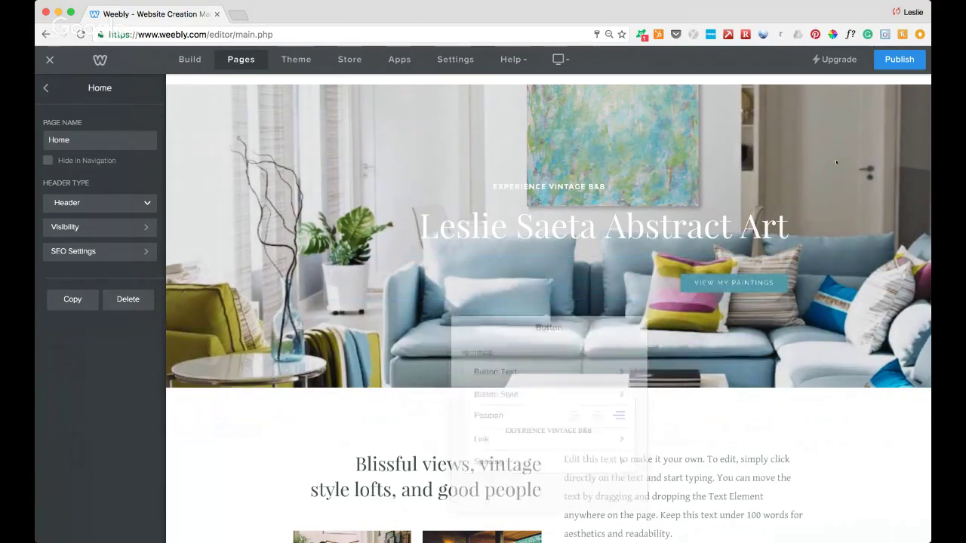
Recolor the entire header headline dark blue.
left_click(658, 224)
double_click(658, 225)
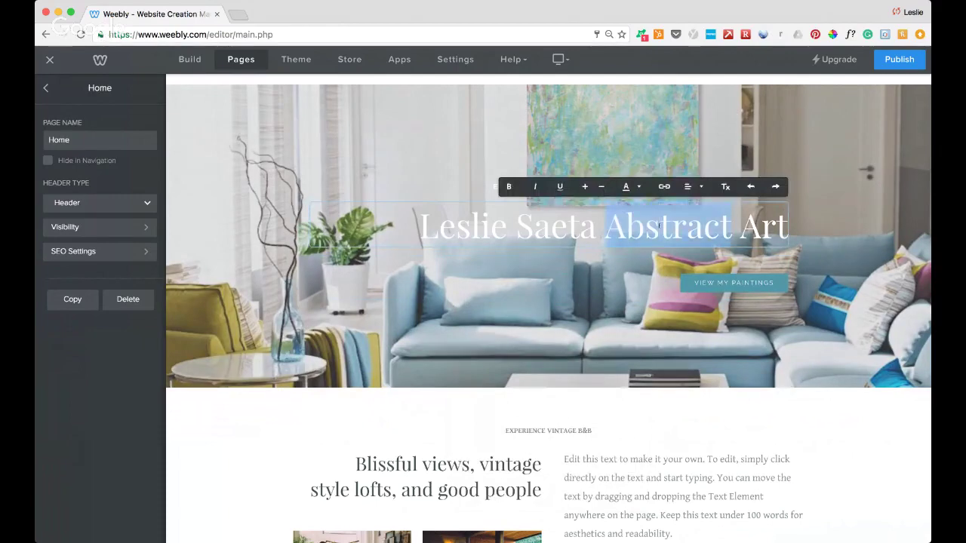
left_click(659, 225)
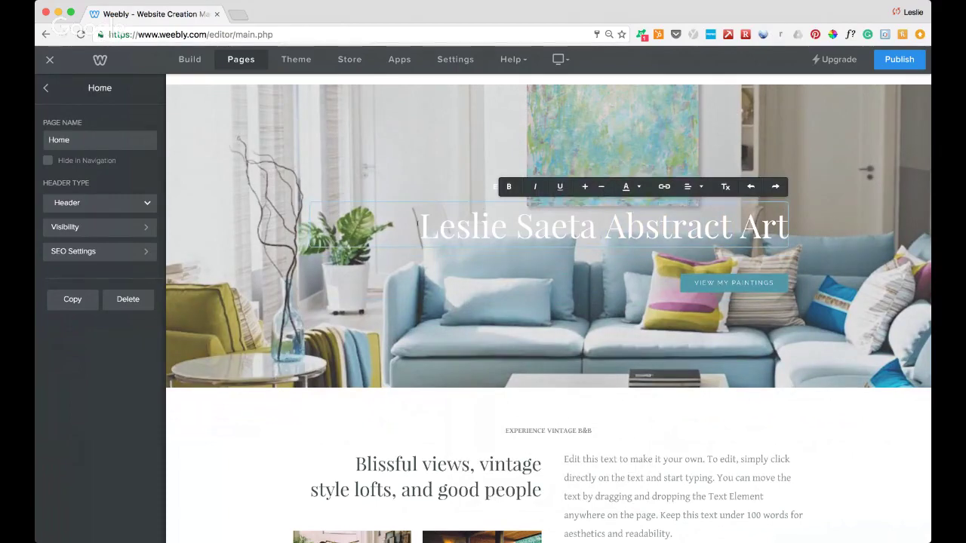
left_click_drag(420, 225, 789, 225)
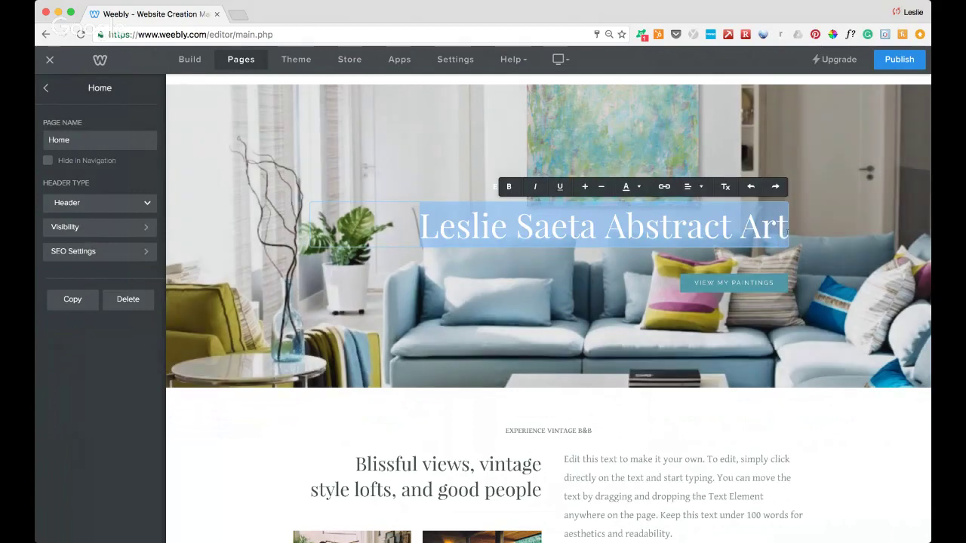
left_click(632, 186)
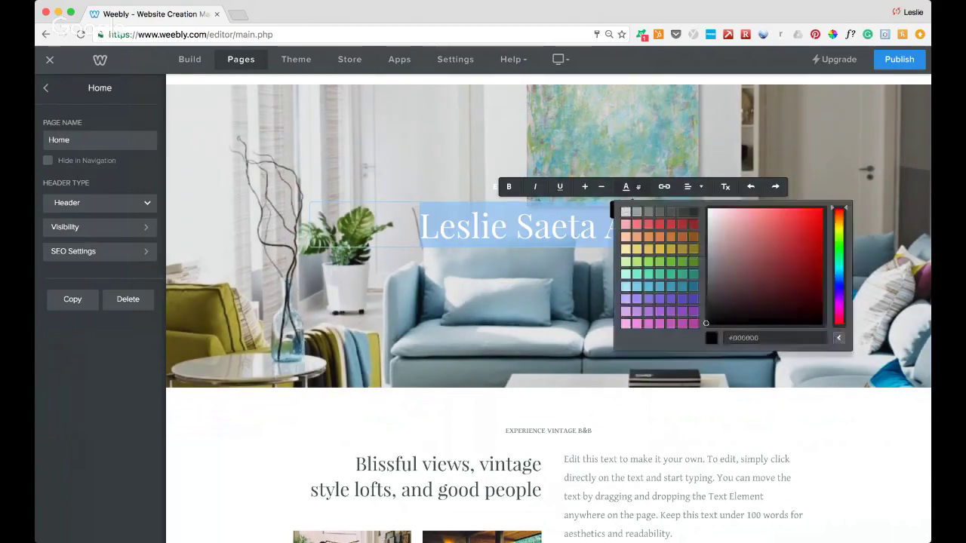
left_click(694, 287)
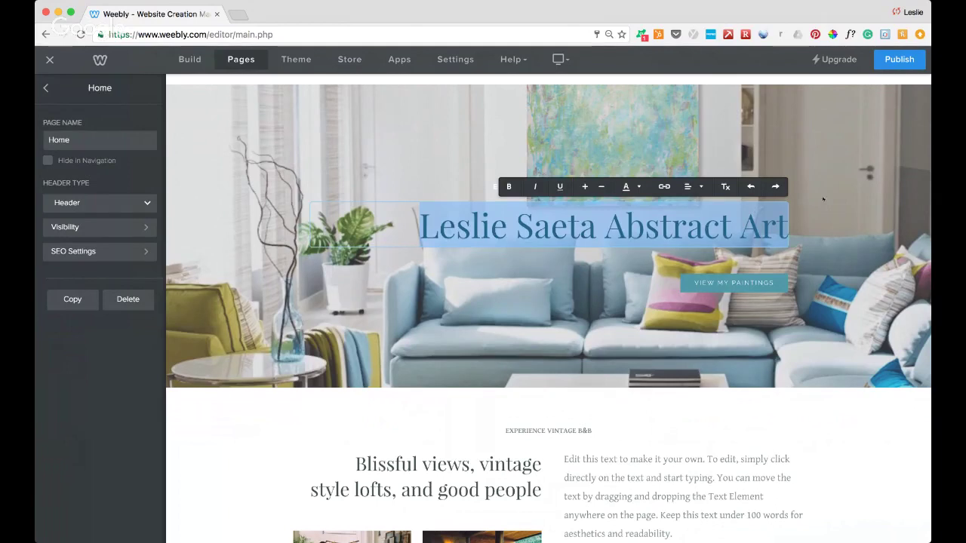
left_click(830, 198)
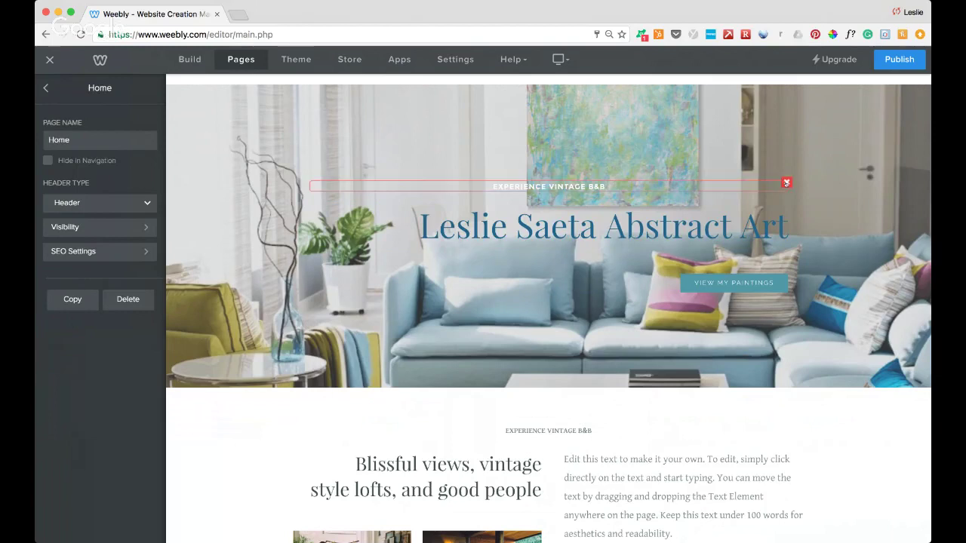
Delete the "EXPERIENCE VINTAGE B&B" text element above the header headline.
left_click(786, 182)
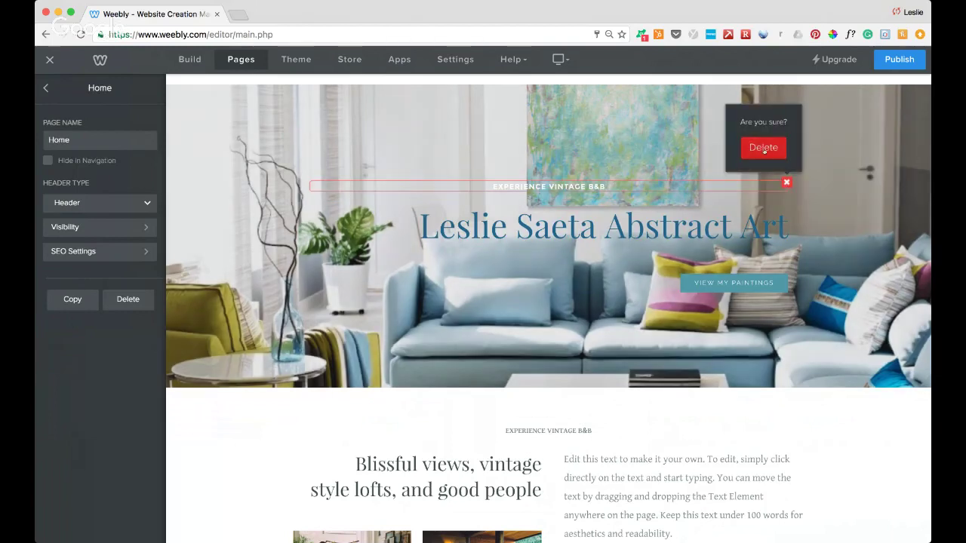
left_click(762, 147)
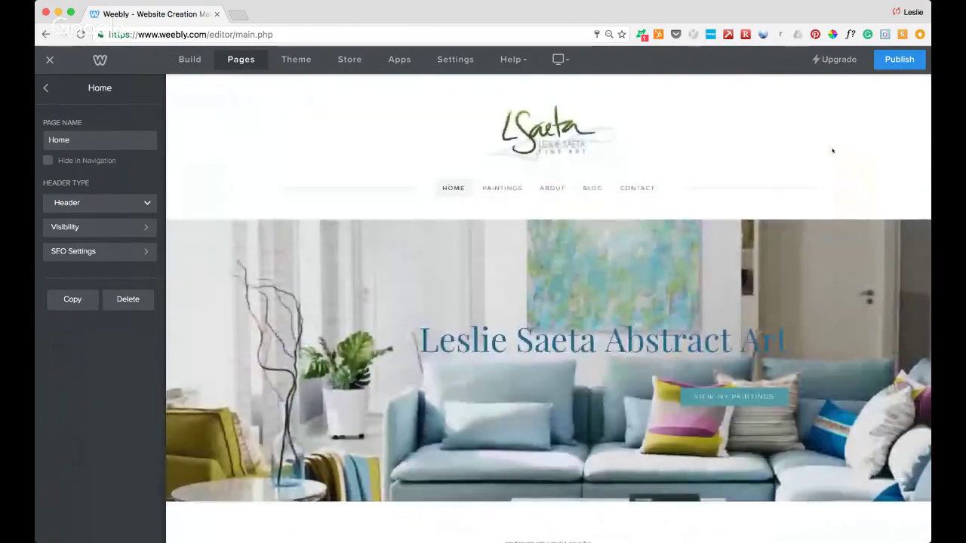
scroll(833, 150, "down", 2)
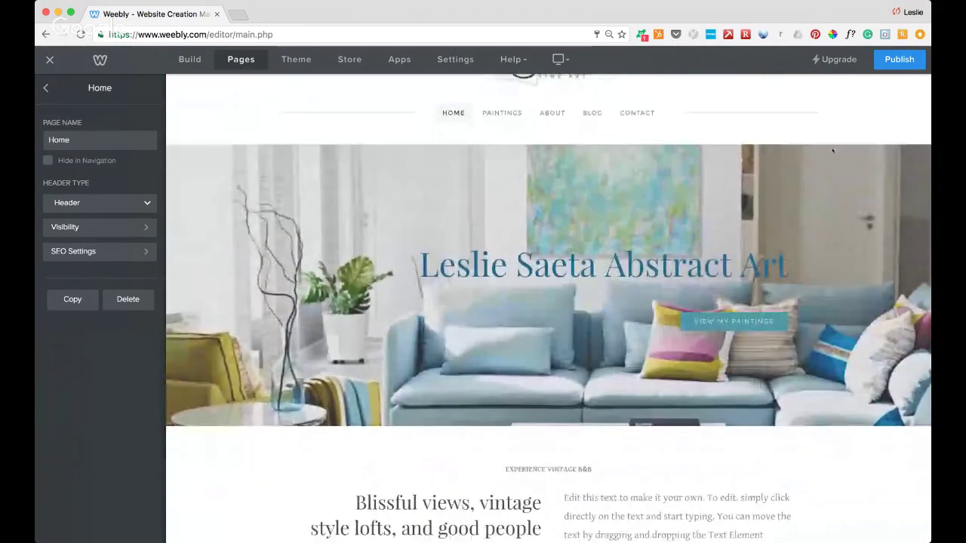
Publish the website on the suggested free weebly.com subdomain and dismiss the publishing notice.
left_click(901, 61)
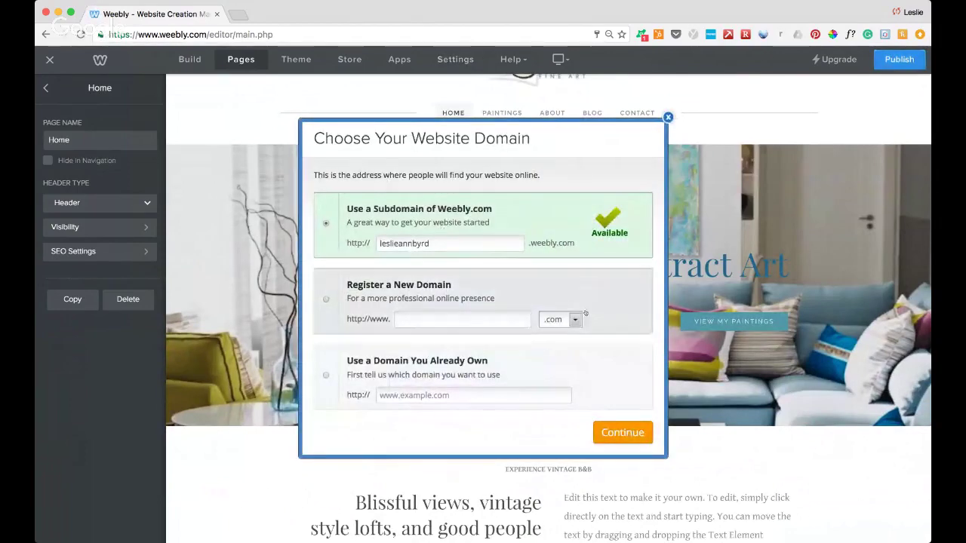
left_click(627, 433)
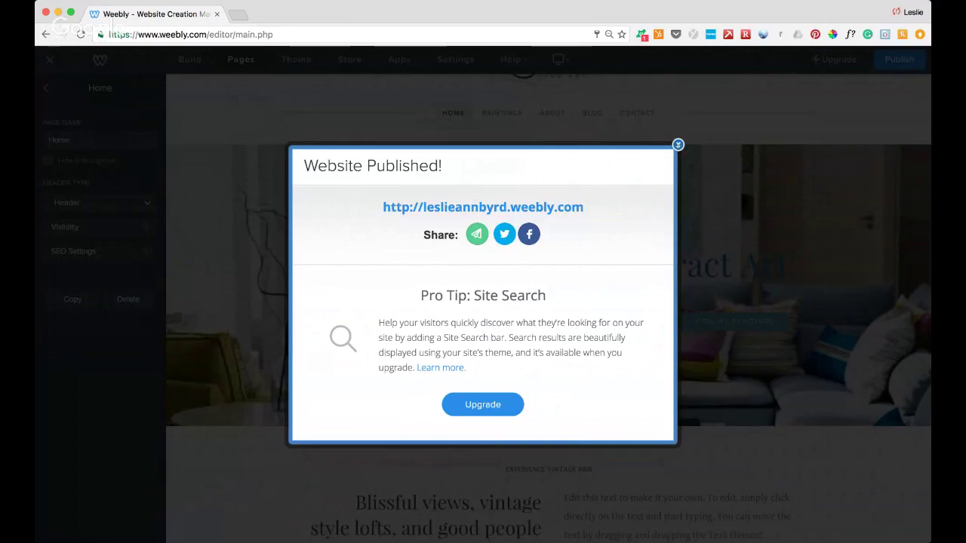
left_click(678, 144)
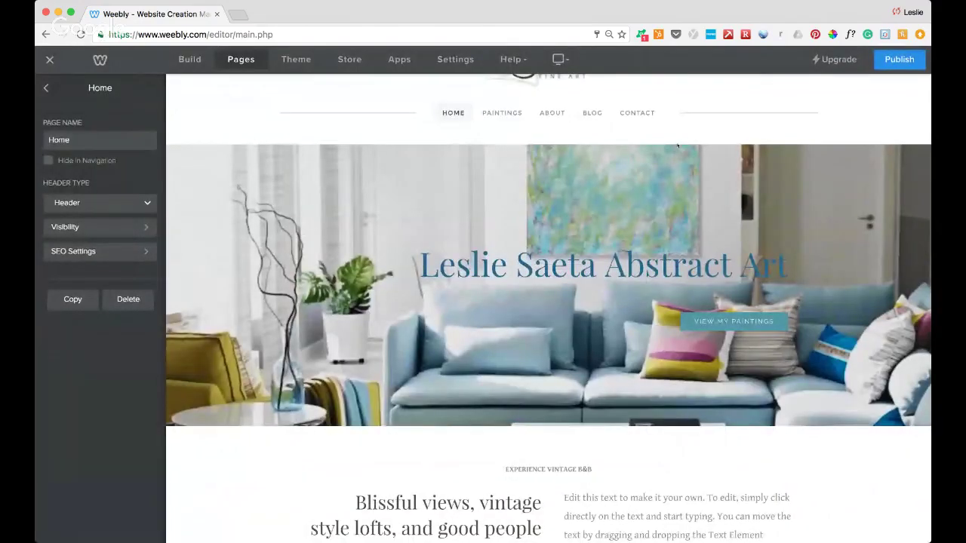
Replace the first photo below the "Blissful views" heading with a computer photo of a living room with a lime-green bench.
scroll(678, 147, "down", 3)
scroll(677, 145, "up", 2)
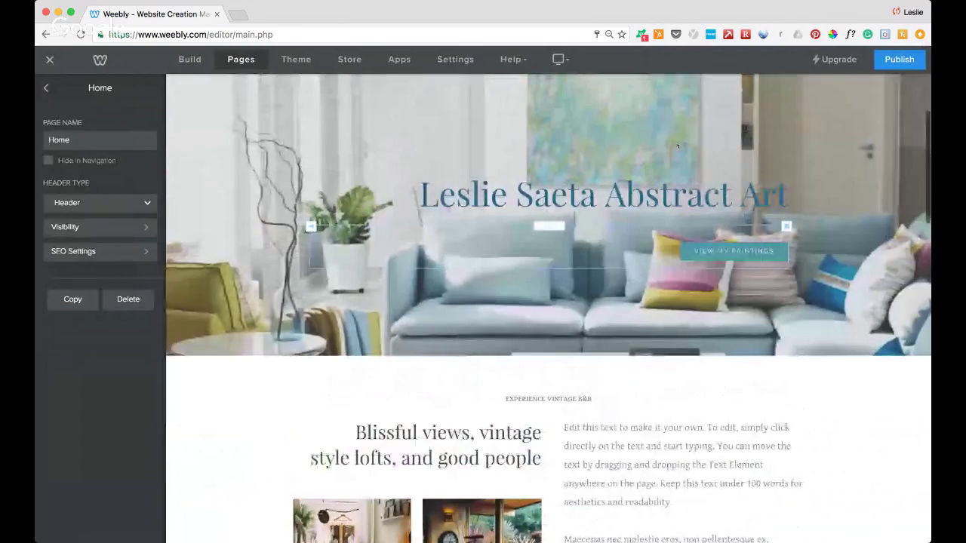
scroll(677, 145, "up", 4)
scroll(678, 147, "down", 5)
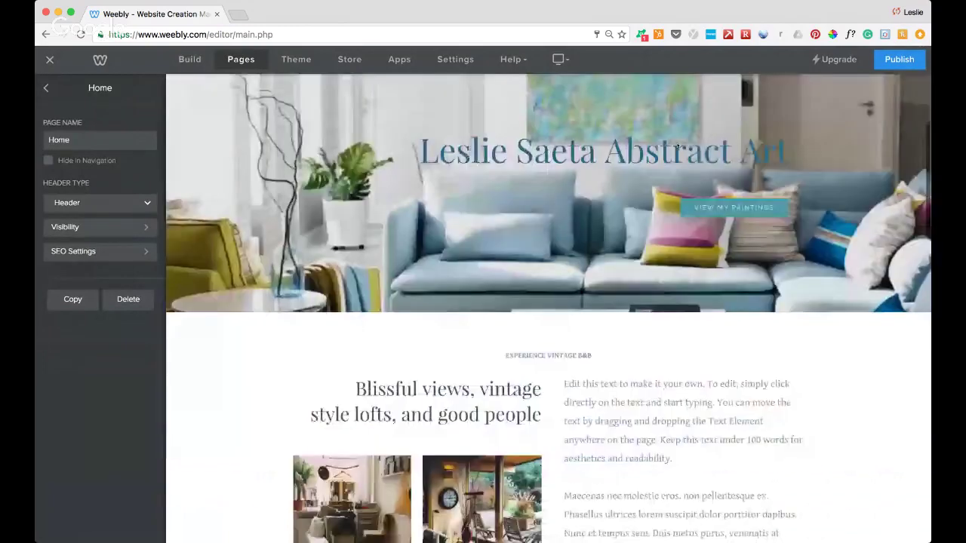
scroll(677, 146, "down", 2)
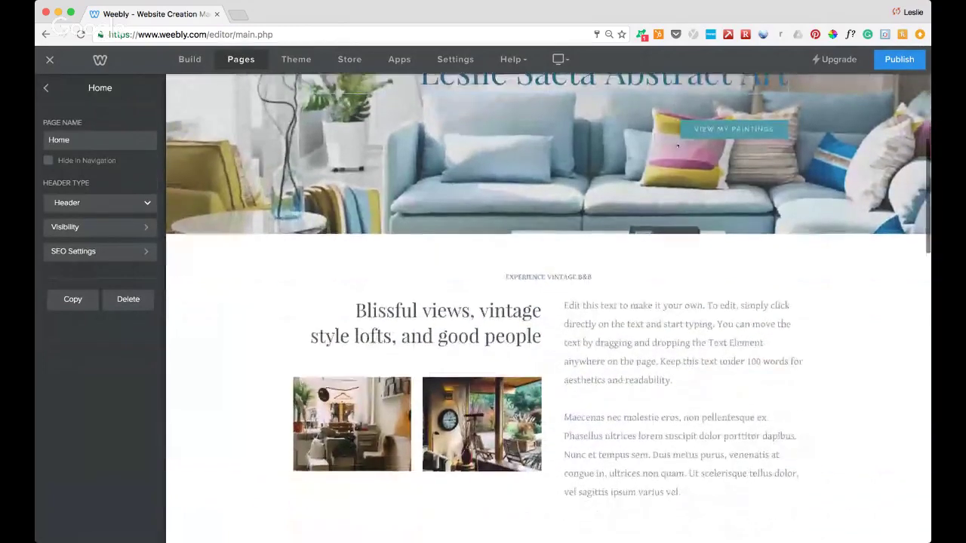
scroll(678, 146, "down", 5)
scroll(678, 146, "up", 5)
scroll(678, 145, "down", 3)
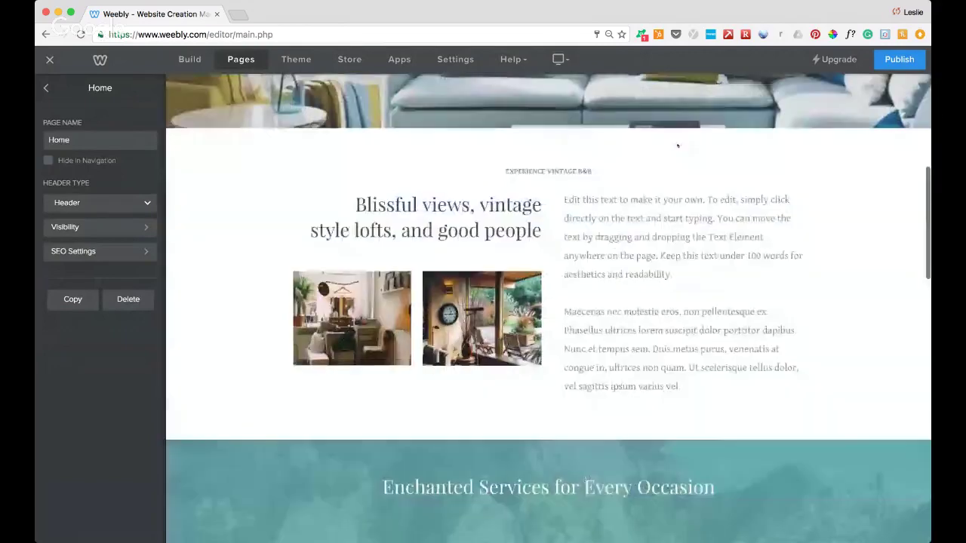
left_click(366, 318)
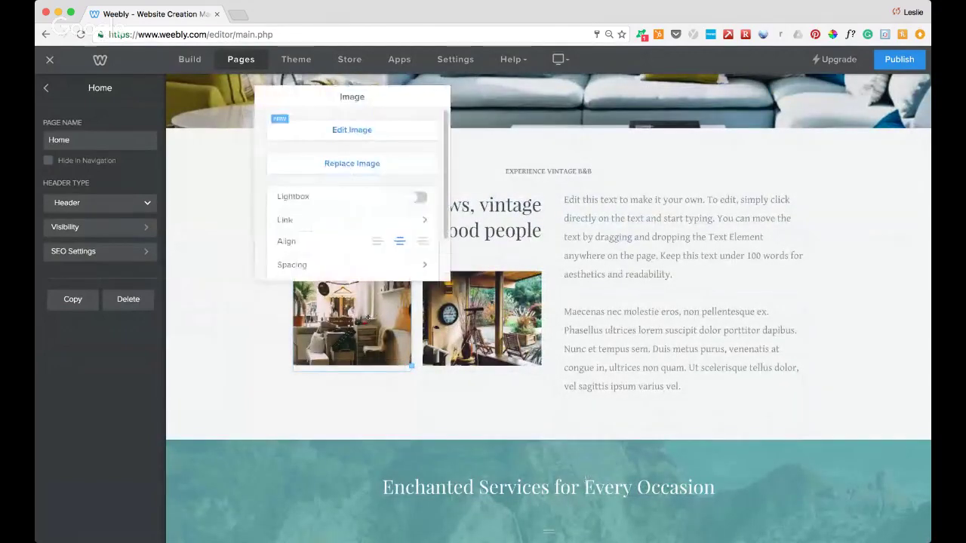
left_click(367, 163)
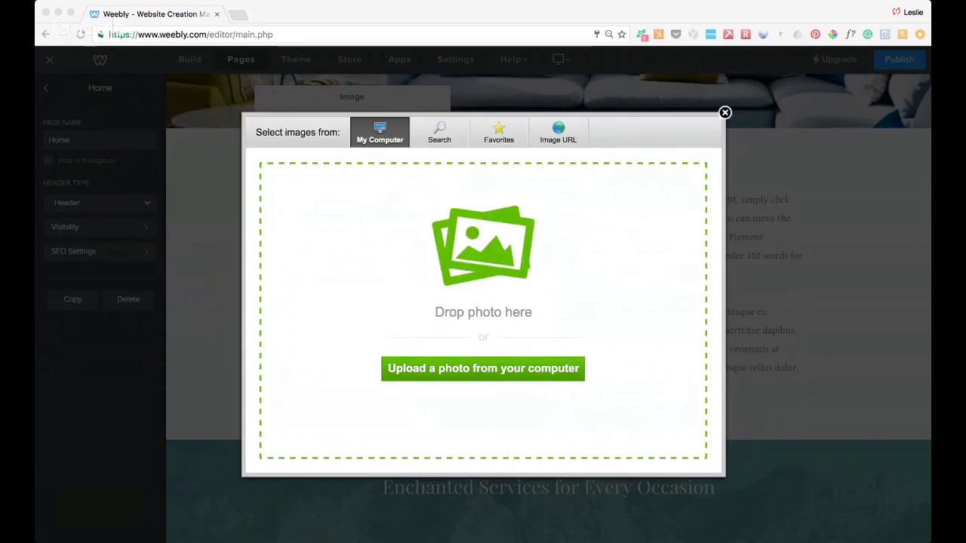
left_click_drag(595, 251, 595, 251)
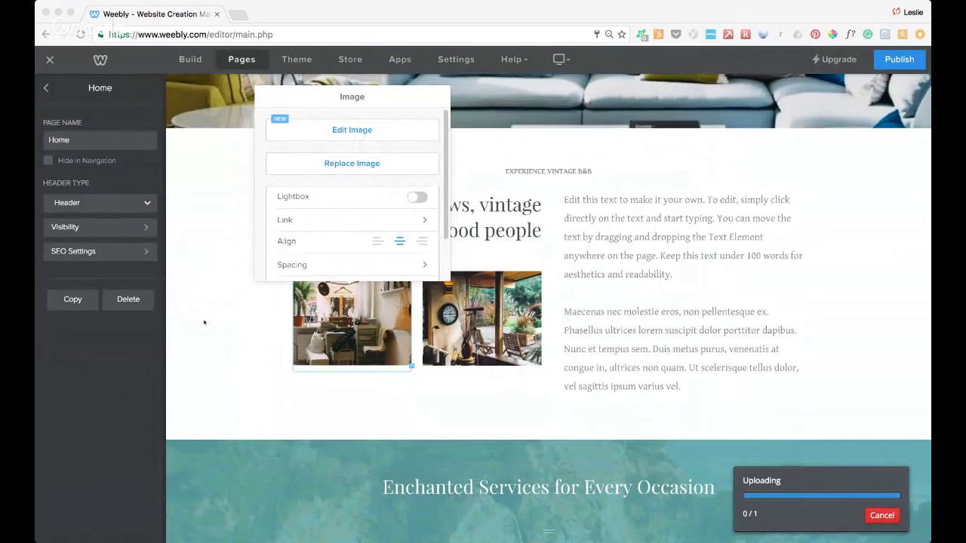
left_click(206, 284)
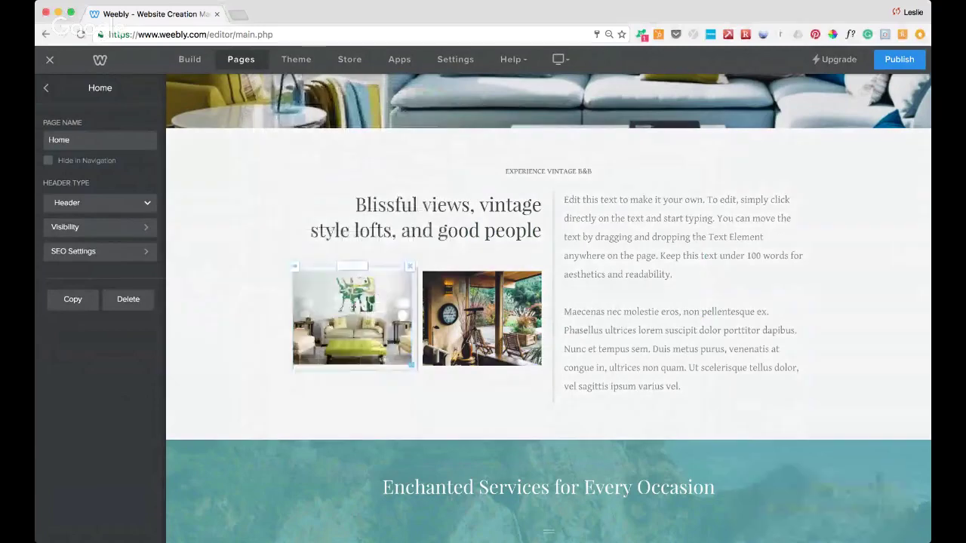
Replace the second photo below the "Blissful views" heading with a computer photo of a white living room with brown sofas.
left_click(482, 317)
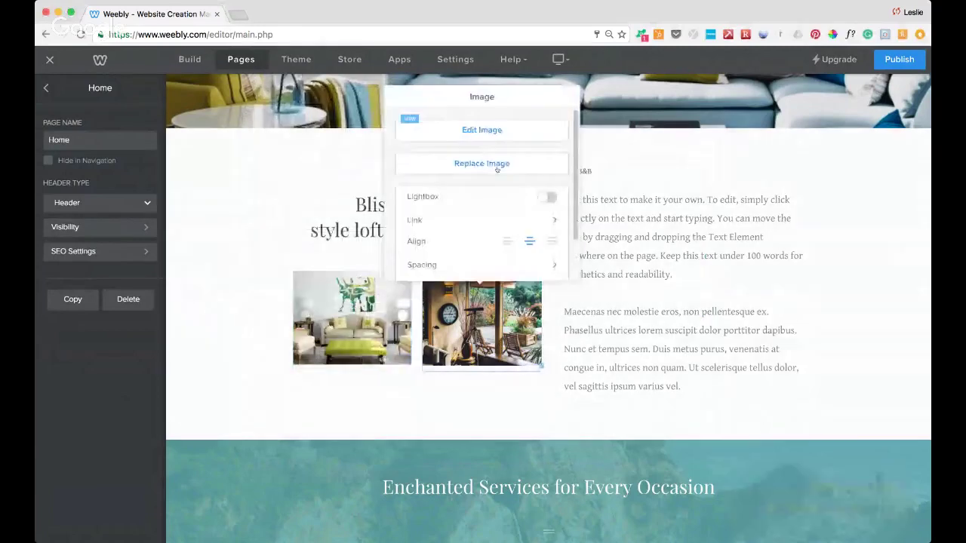
left_click(495, 166)
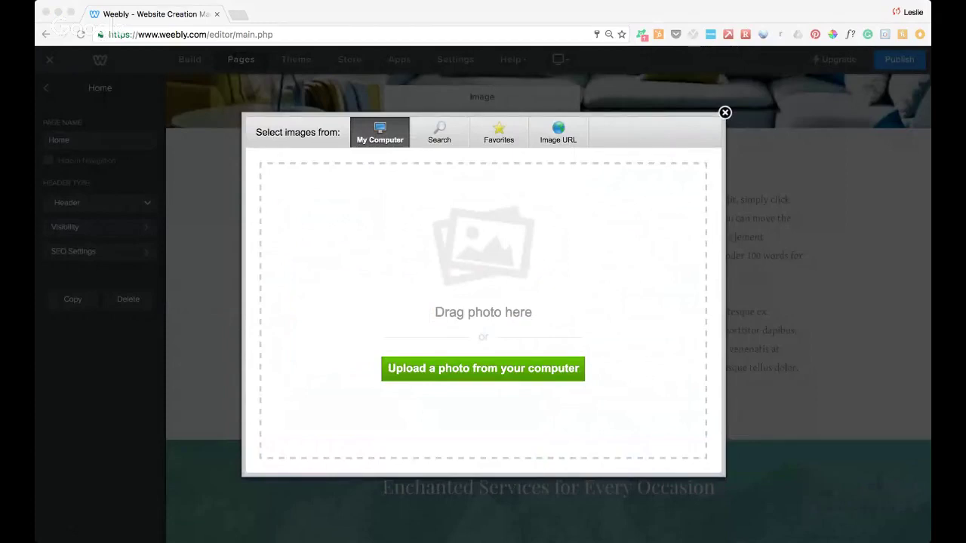
left_click_drag(755, 302, 483, 302)
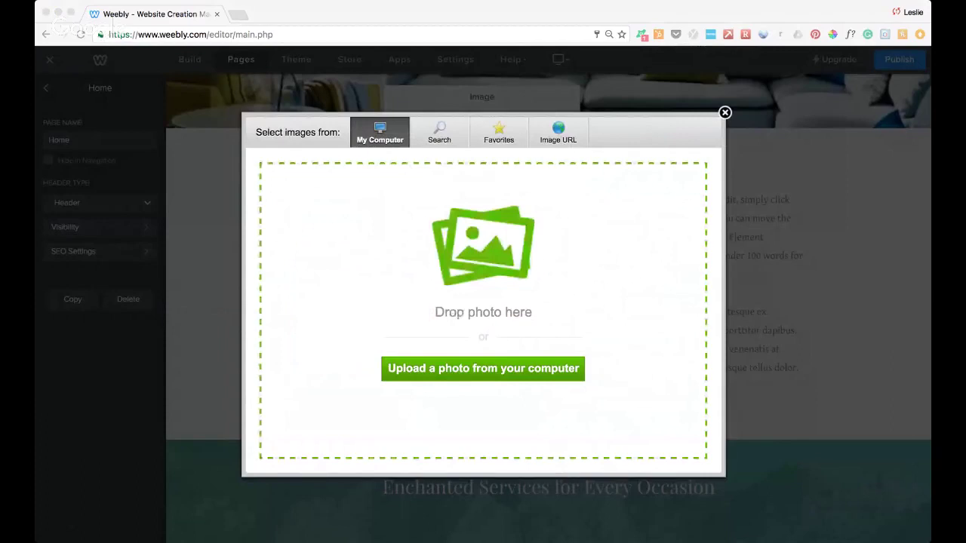
left_click_drag(483, 302, 332, 188)
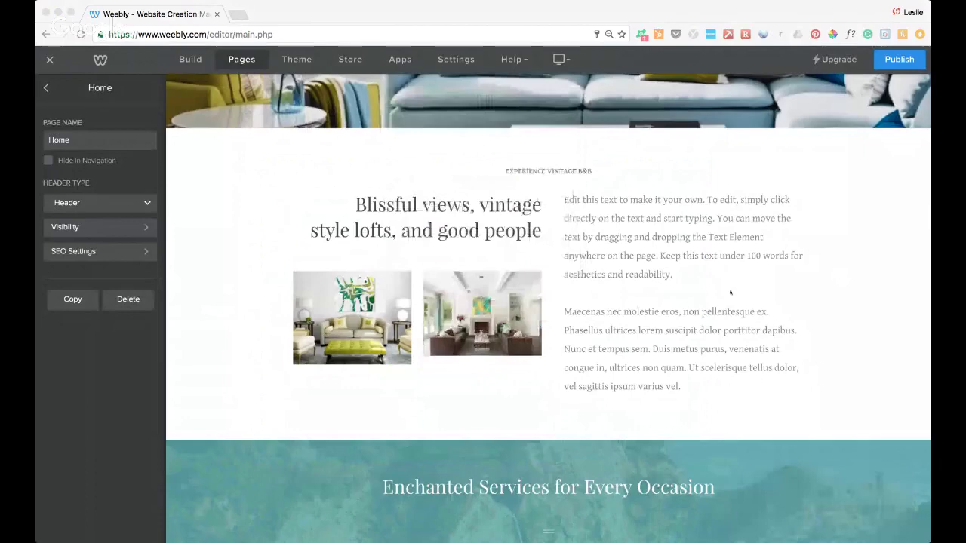
Link the header's "View My Paintings" button to the standard page Paintings, set to open in a new window.
scroll(730, 293, "up", 5)
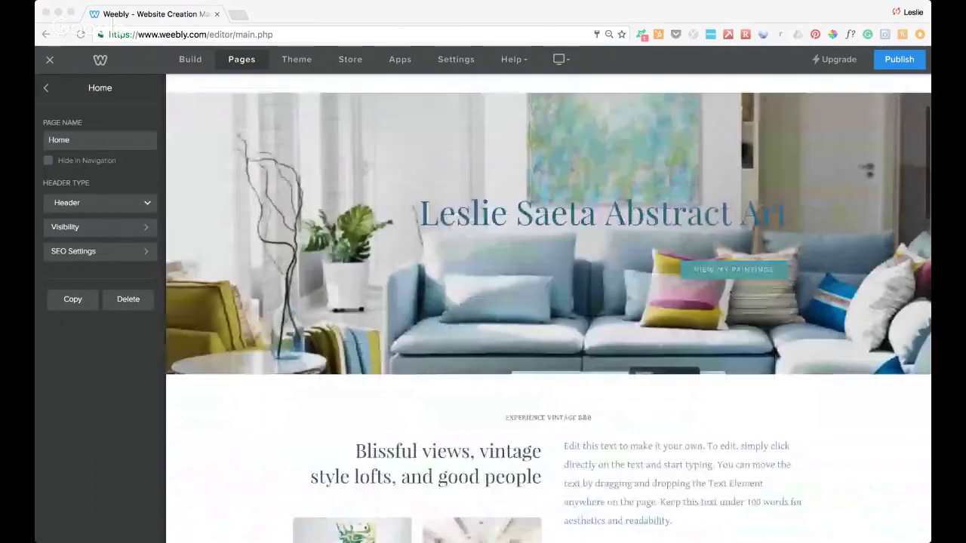
scroll(730, 293, "up", 3)
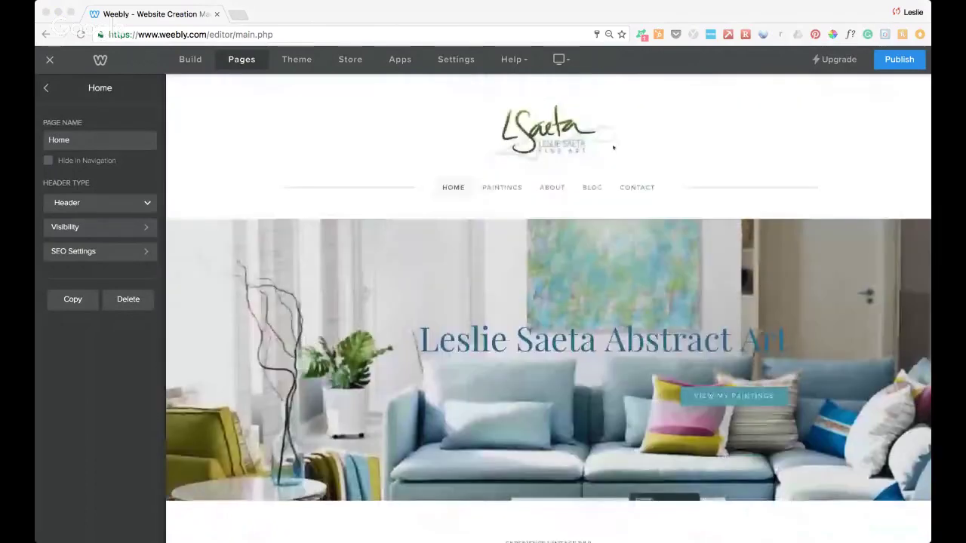
scroll(612, 147, "down", 3)
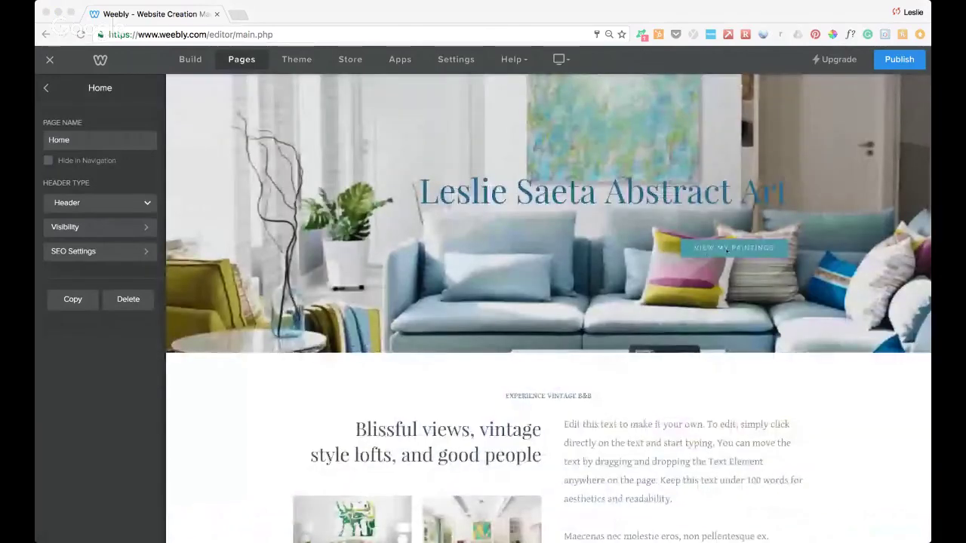
left_click(786, 223)
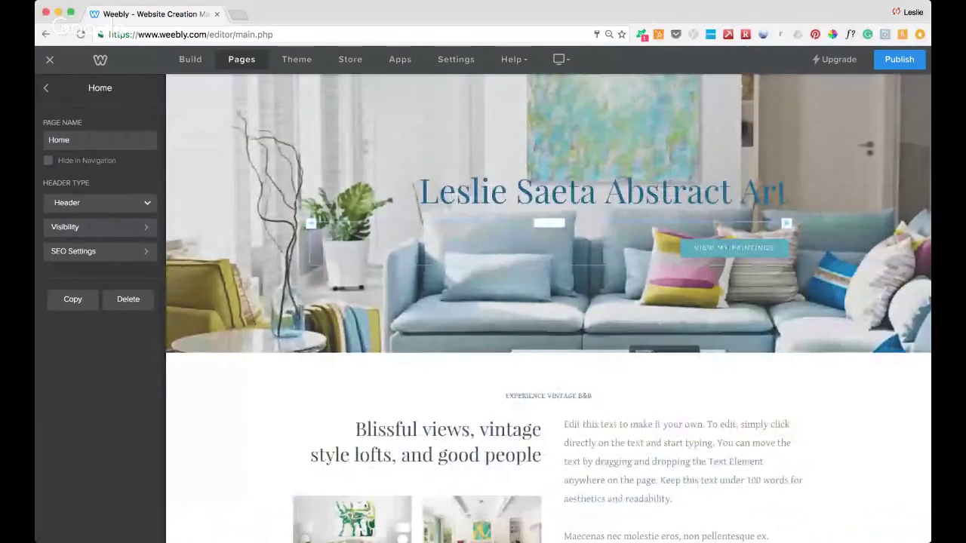
left_click(548, 222)
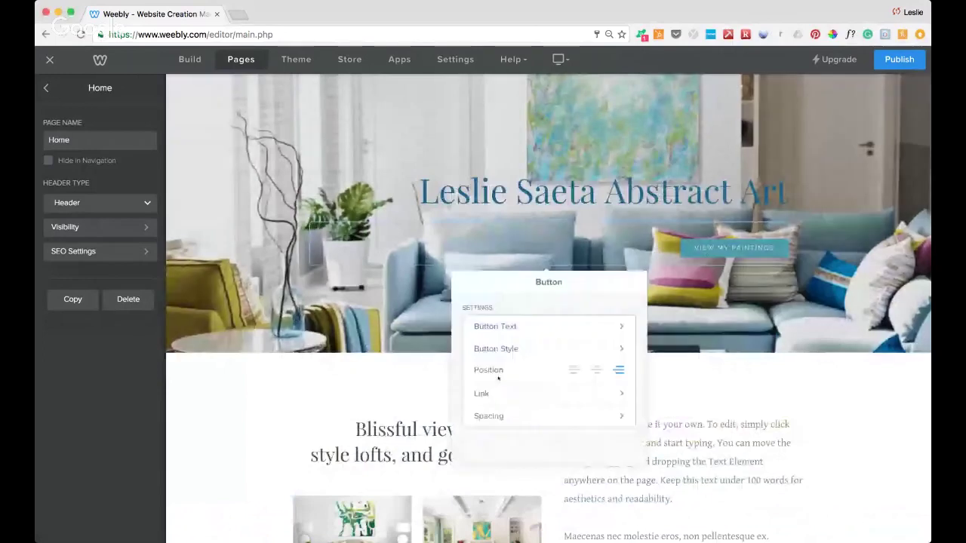
left_click(622, 395)
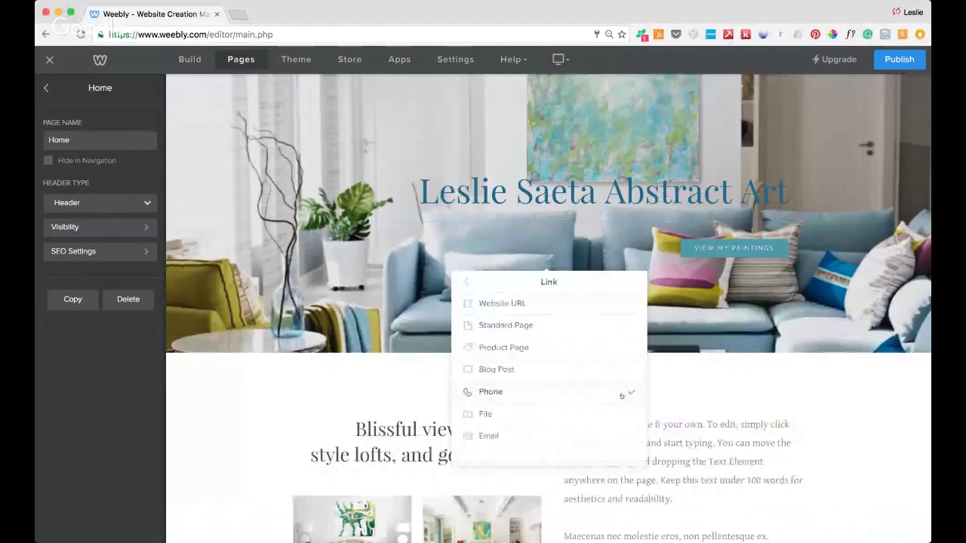
left_click(519, 303)
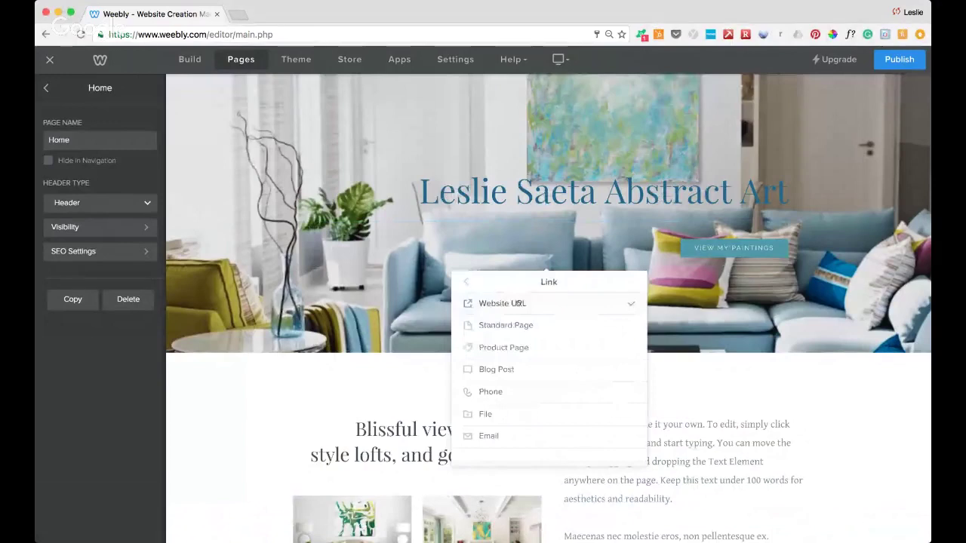
left_click(517, 325)
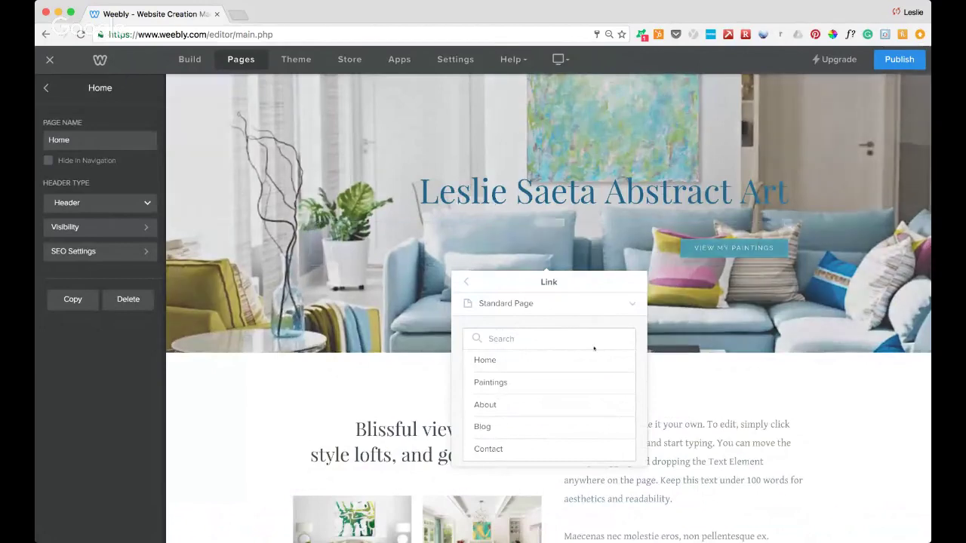
left_click(501, 383)
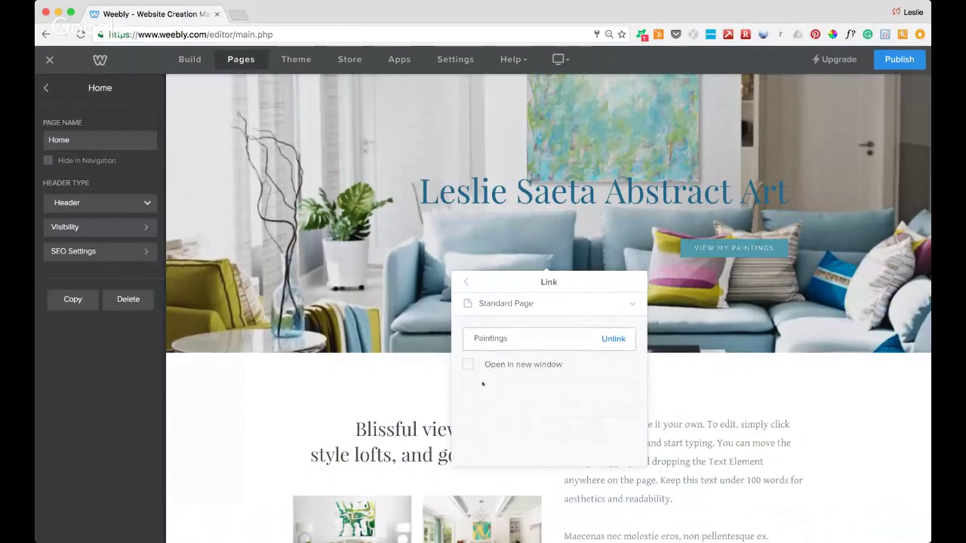
left_click(468, 364)
left_click(810, 392)
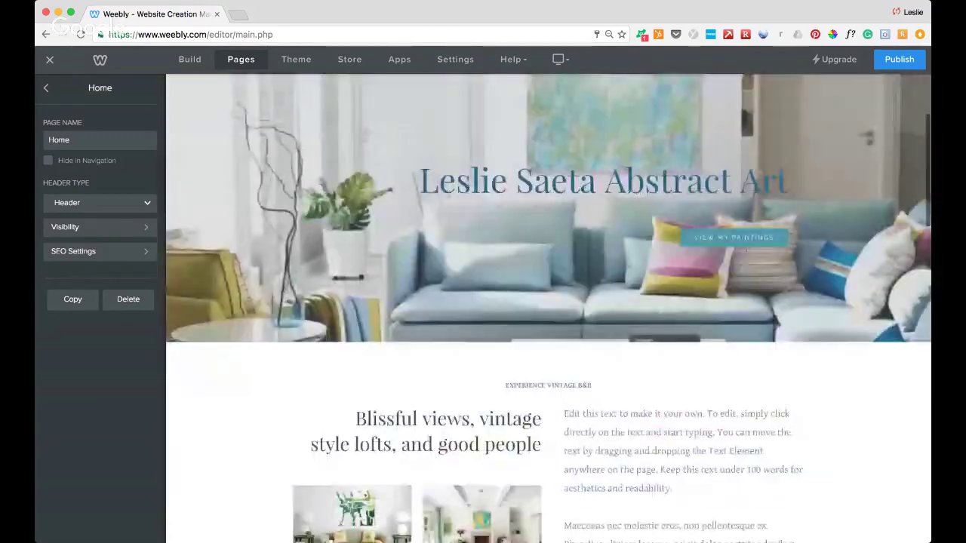
Switch the background type of the "Enchanted Services for Every Occasion" section from image to video.
scroll(745, 246, "down", 5)
scroll(745, 246, "down", 1)
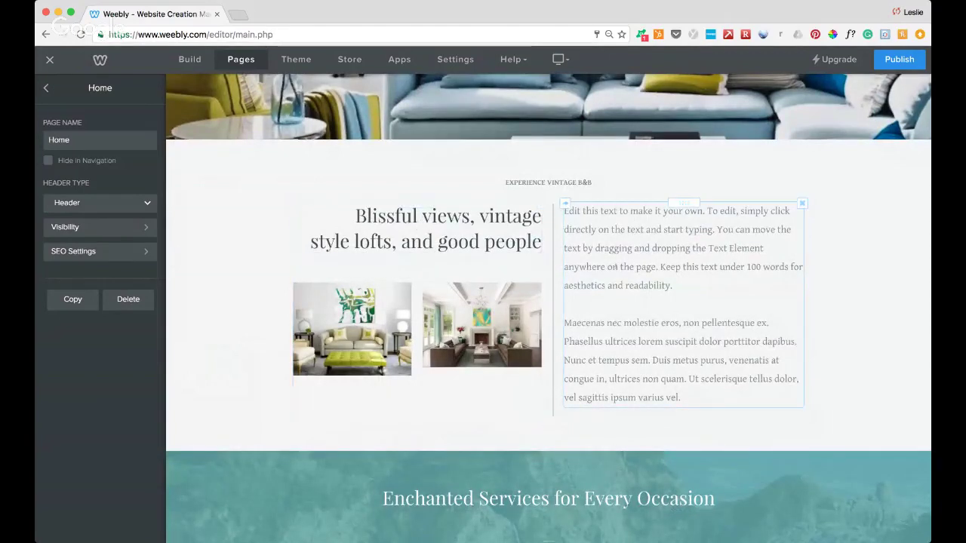
scroll(615, 264, "down", 3)
scroll(616, 264, "down", 3)
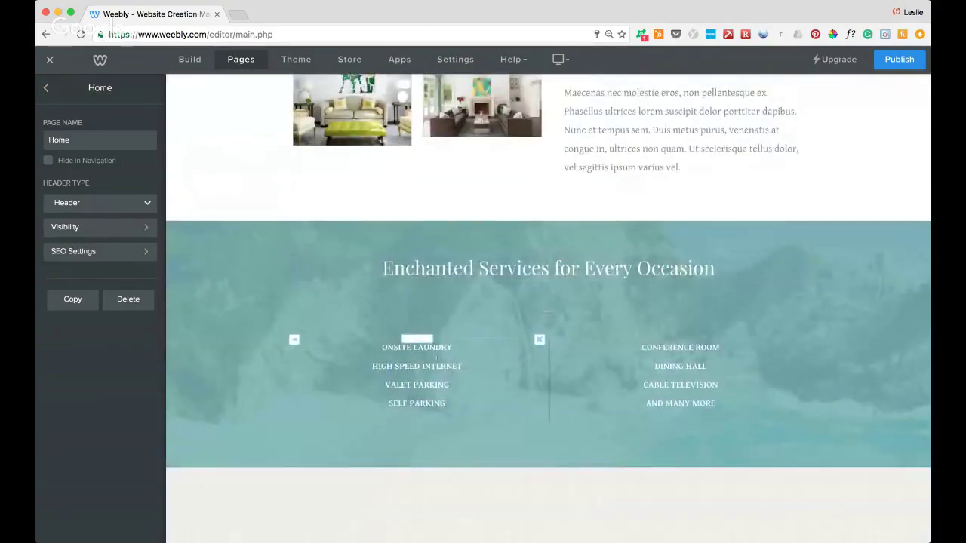
scroll(584, 211, "down", 3)
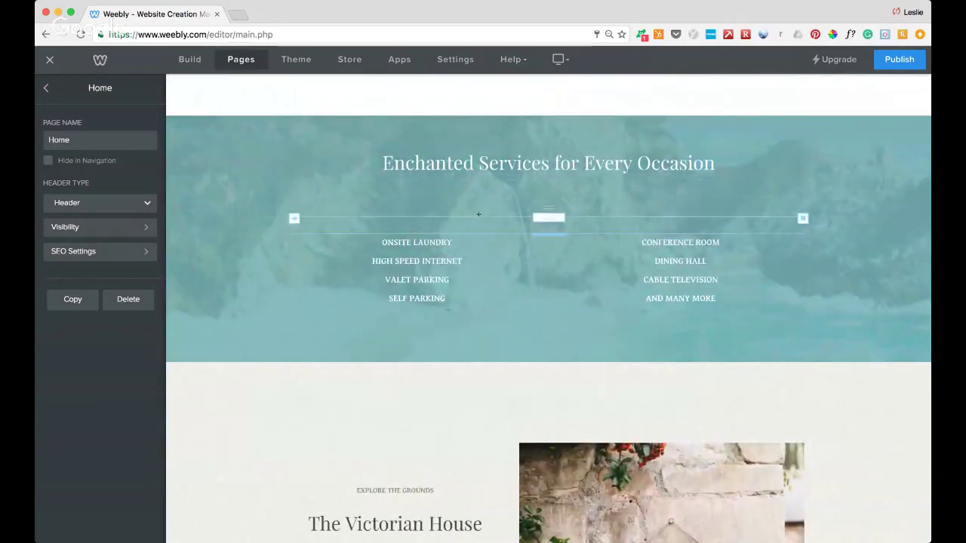
left_click_drag(479, 215, 466, 184)
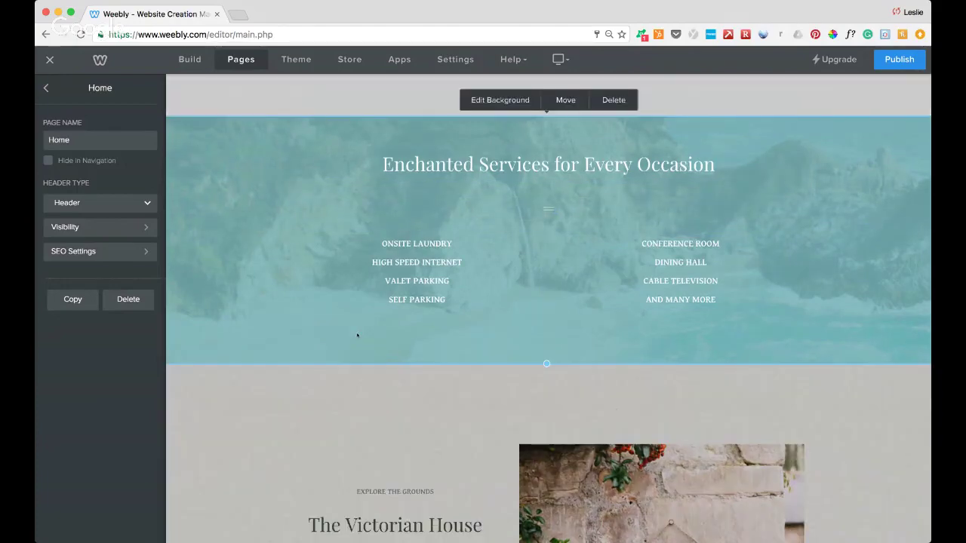
scroll(357, 335, "up", 2)
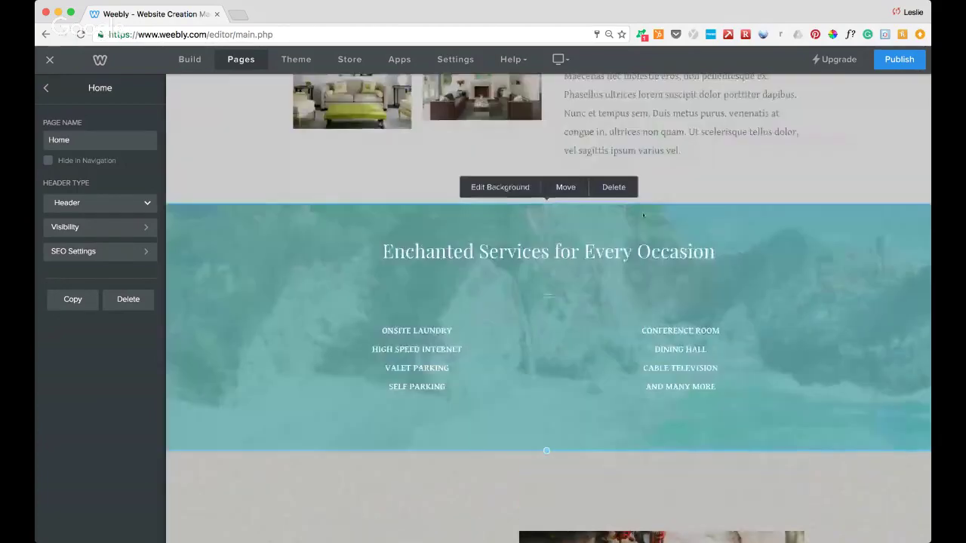
left_click(502, 187)
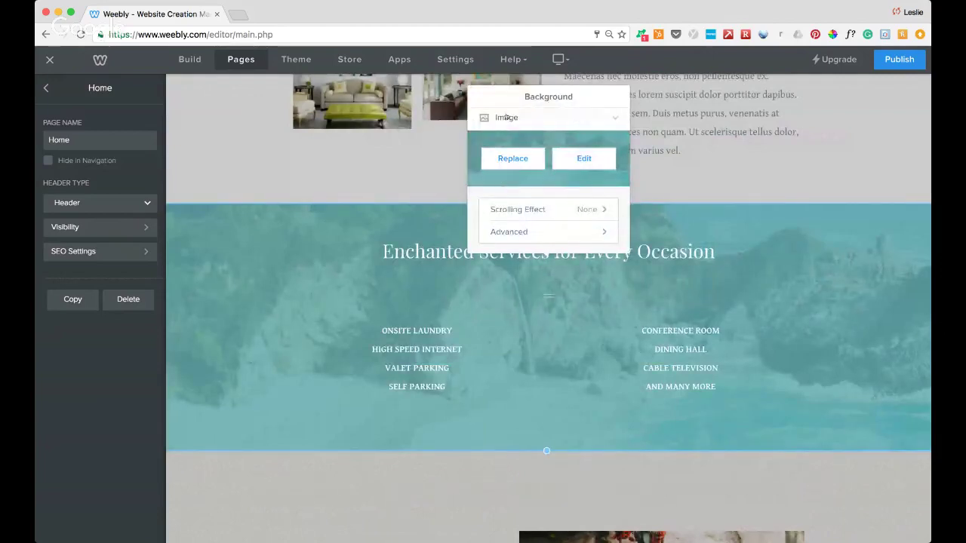
left_click(614, 120)
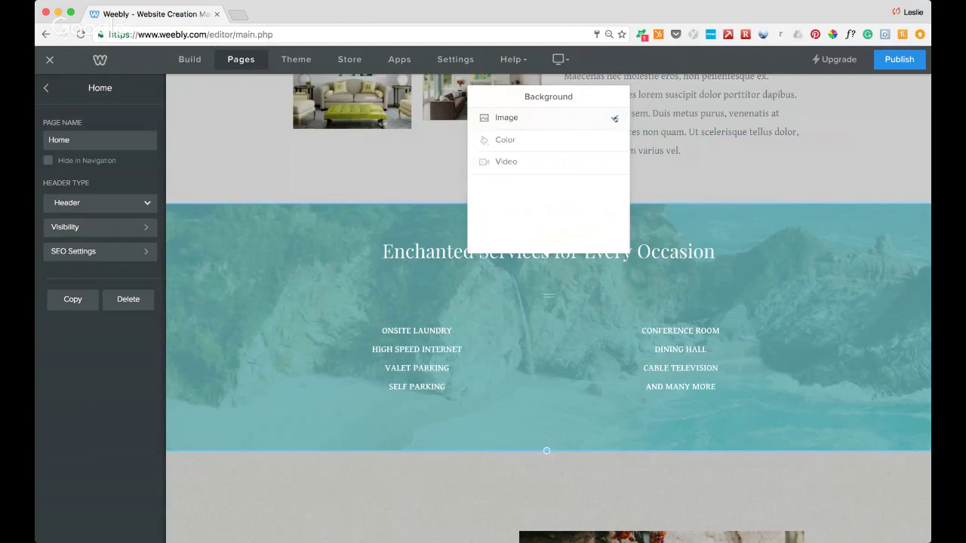
left_click(512, 162)
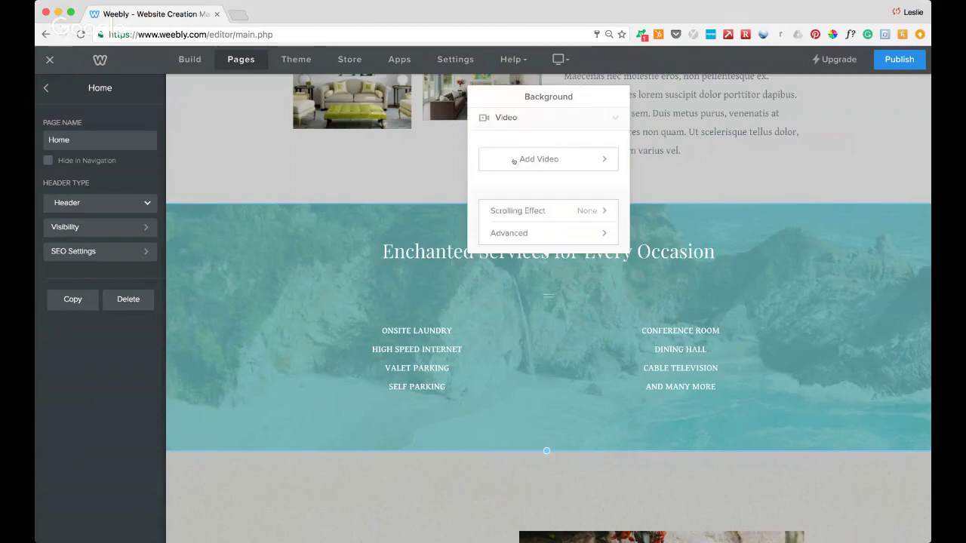
Add the gallery's ocean waves video as the section's background and save it.
left_click(605, 161)
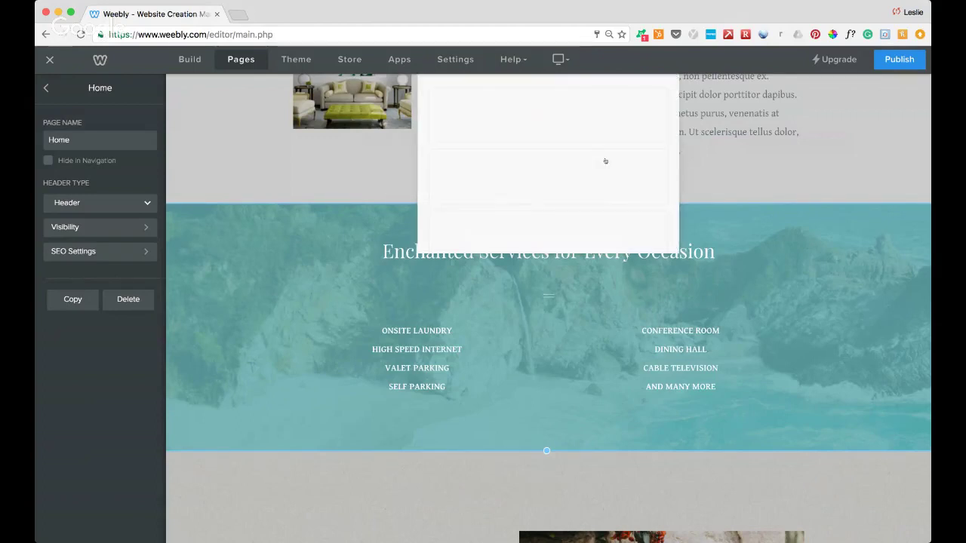
scroll(590, 218, "down", 1)
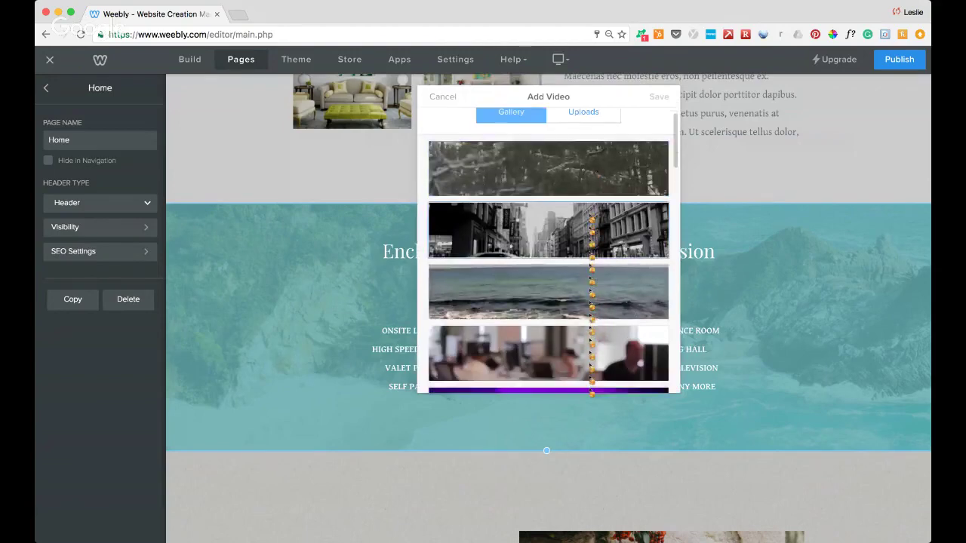
scroll(591, 219, "down", 2)
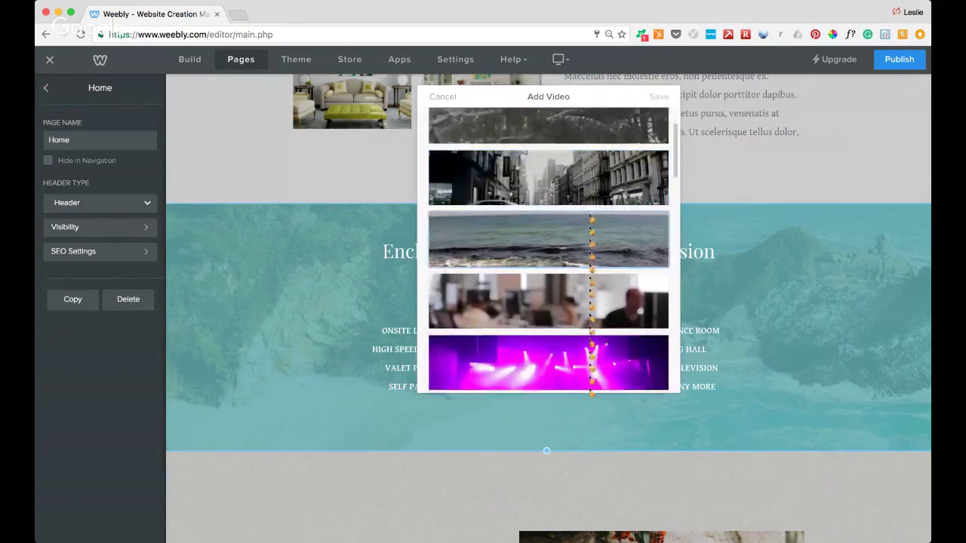
left_click(567, 240)
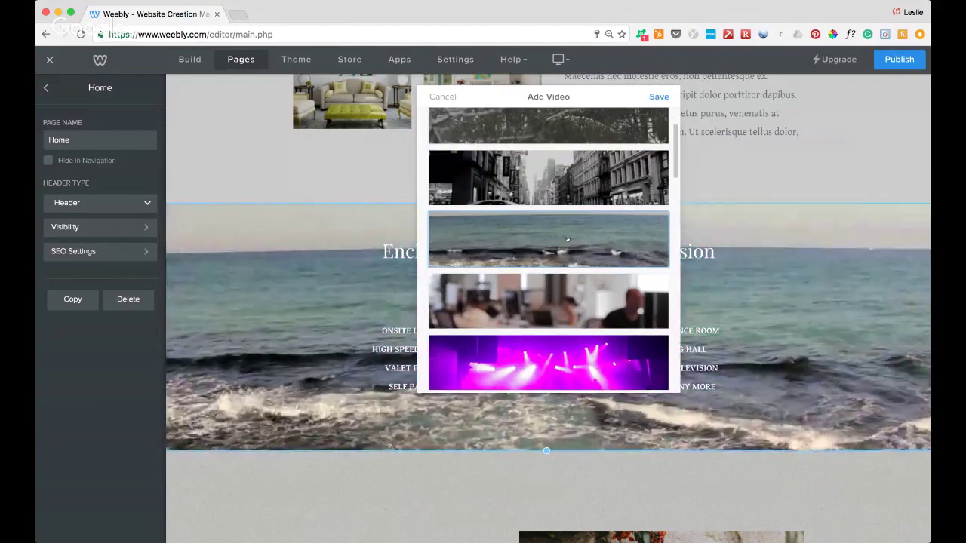
left_click(659, 96)
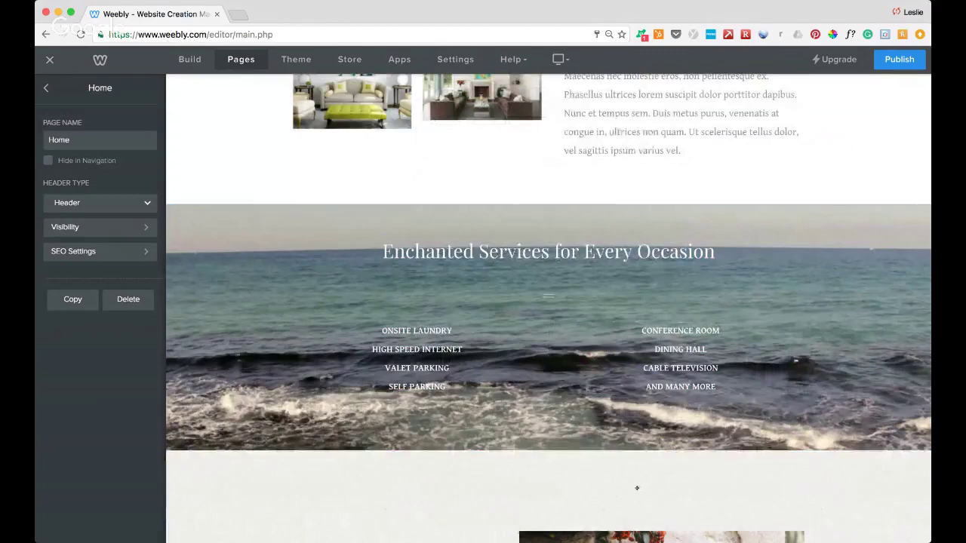
Review the Home page from the header down to the contact section, including the ocean video background behind the services section.
scroll(610, 341, "up", 3)
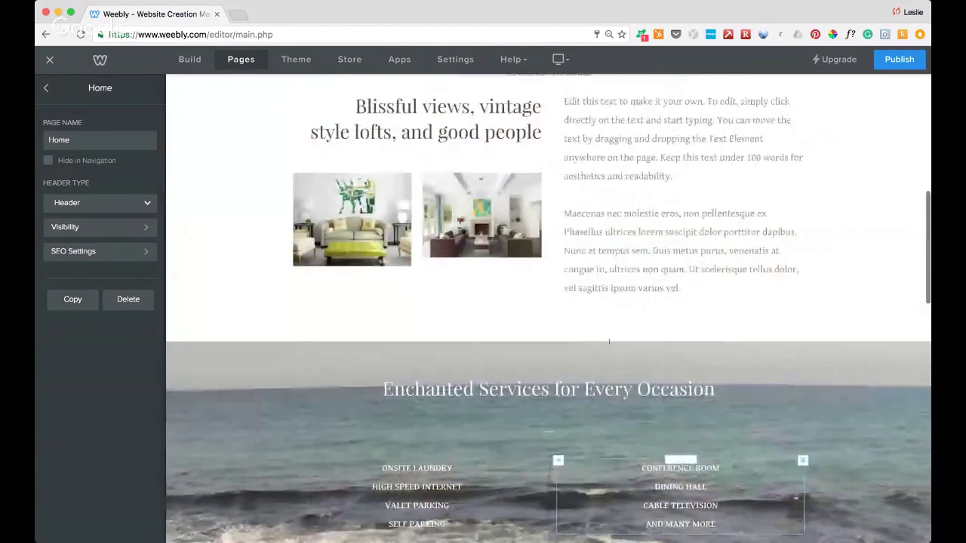
scroll(610, 344, "down", 3)
scroll(609, 343, "down", 2)
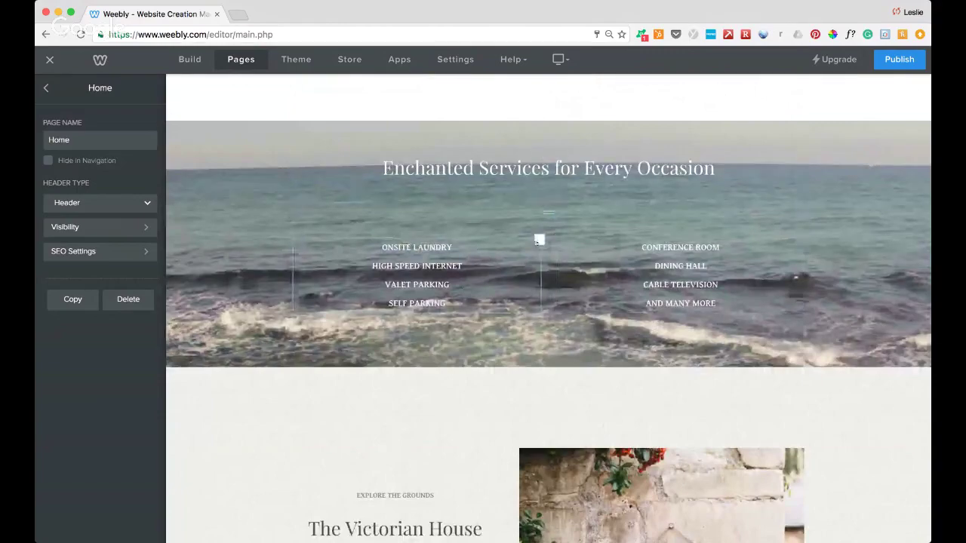
scroll(537, 242, "up", 5)
scroll(536, 243, "up", 12)
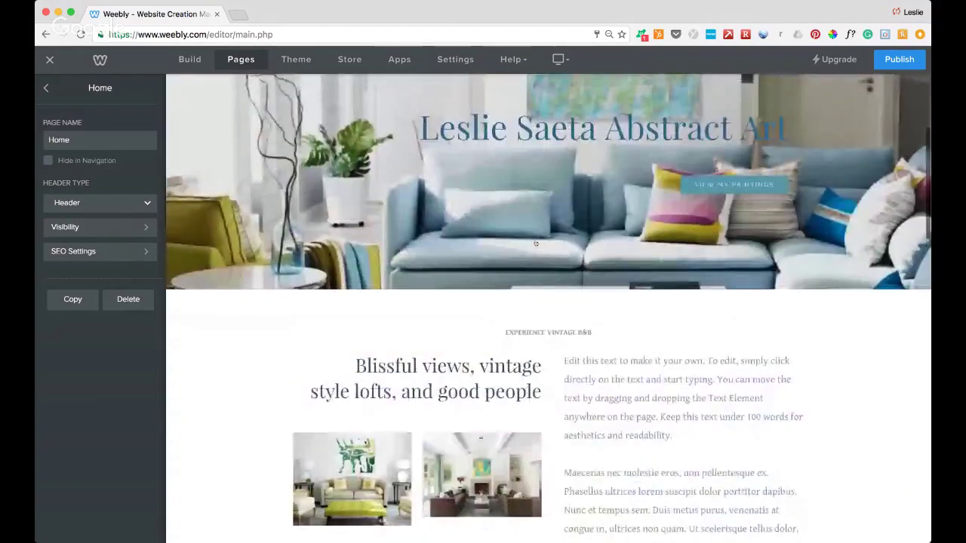
scroll(535, 242, "down", 15)
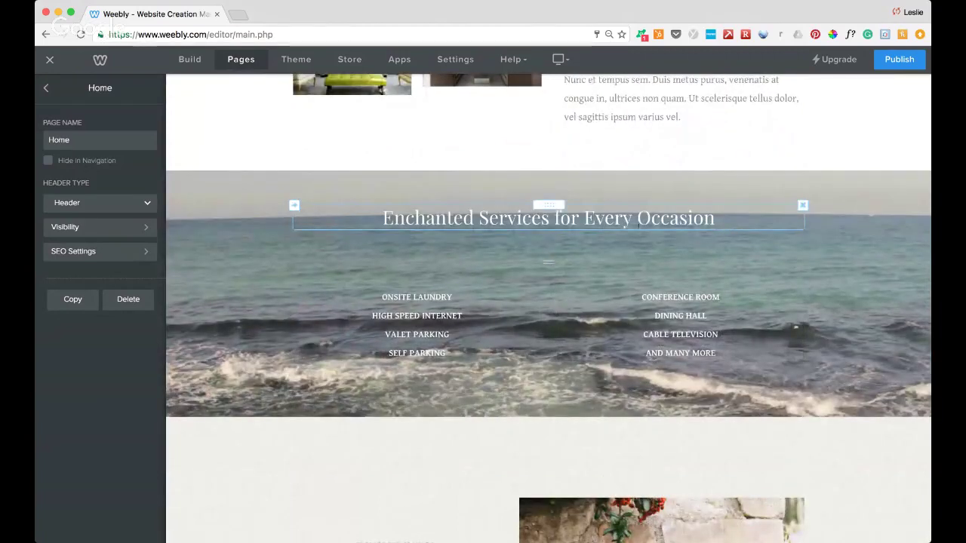
scroll(639, 224, "down", 2)
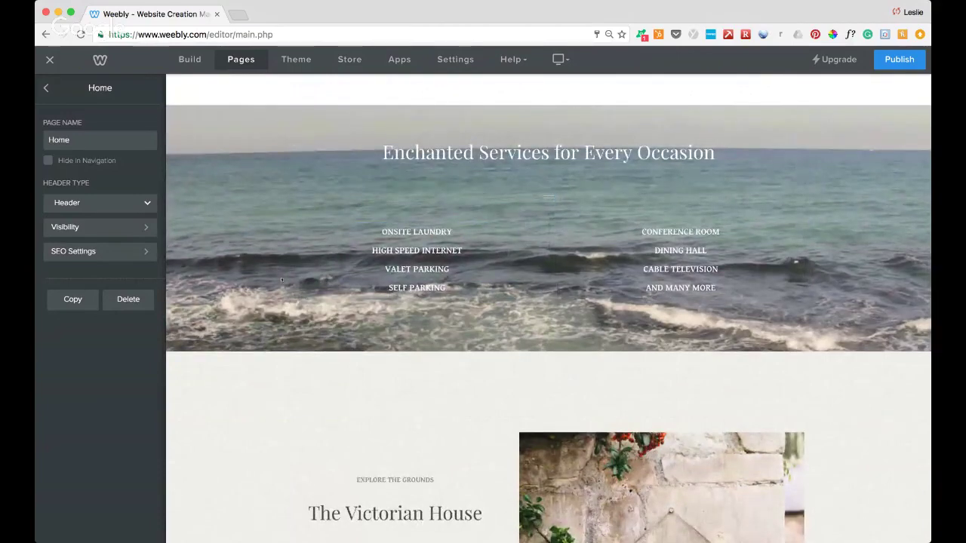
scroll(549, 302, "up", 3)
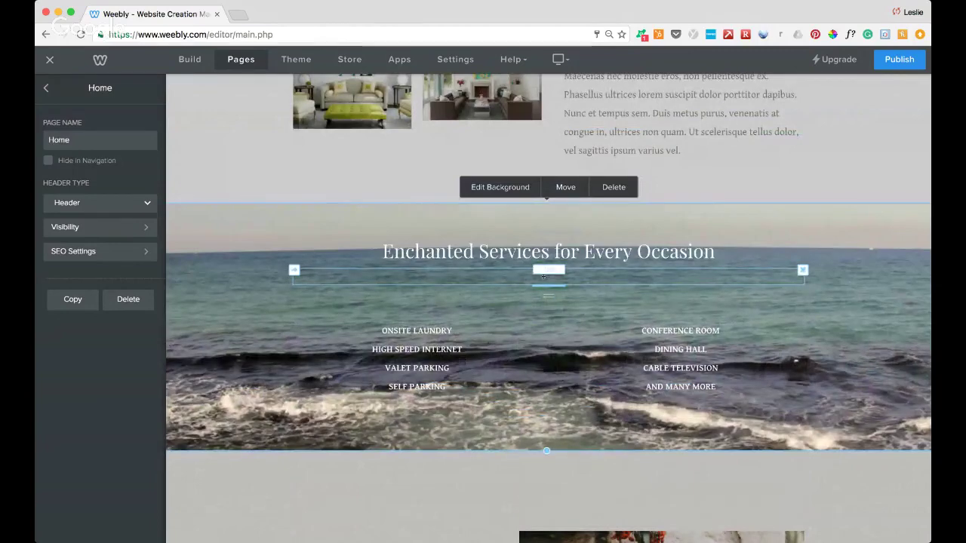
scroll(543, 277, "down", 2)
scroll(544, 278, "down", 2)
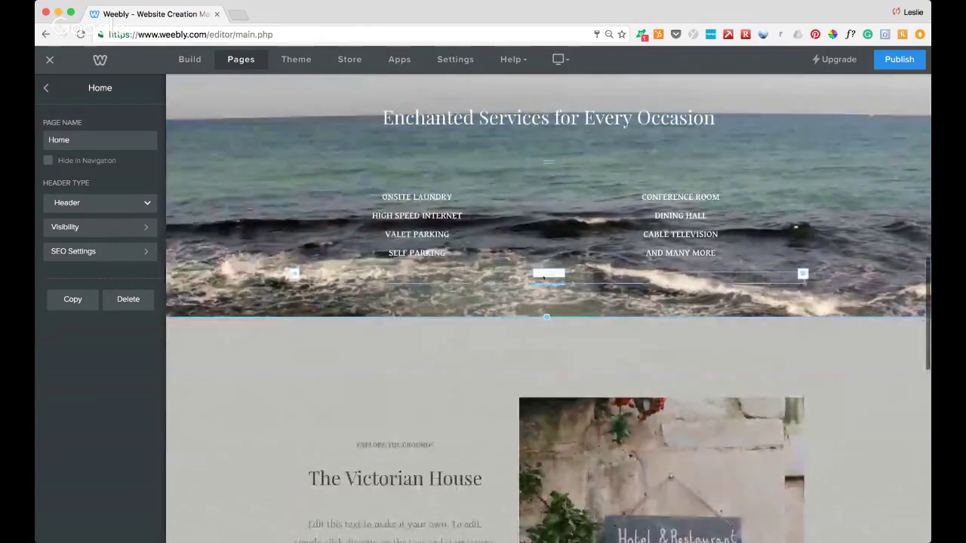
scroll(544, 278, "down", 5)
scroll(543, 277, "down", 2)
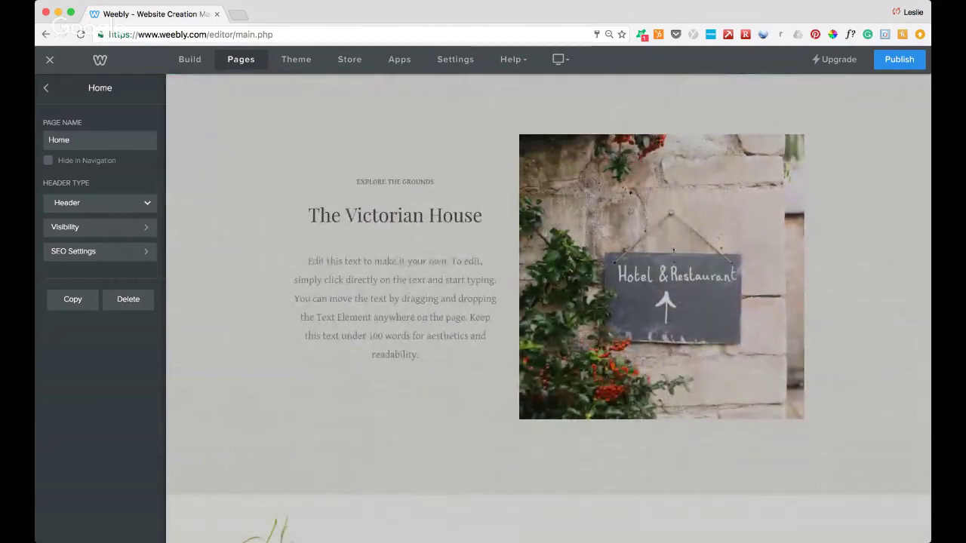
scroll(543, 280, "down", 10)
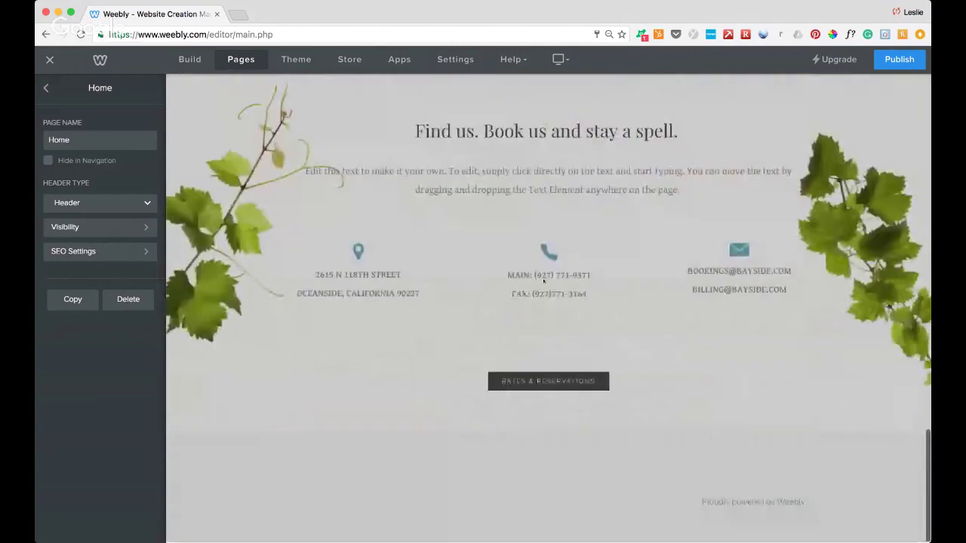
scroll(543, 281, "up", 20)
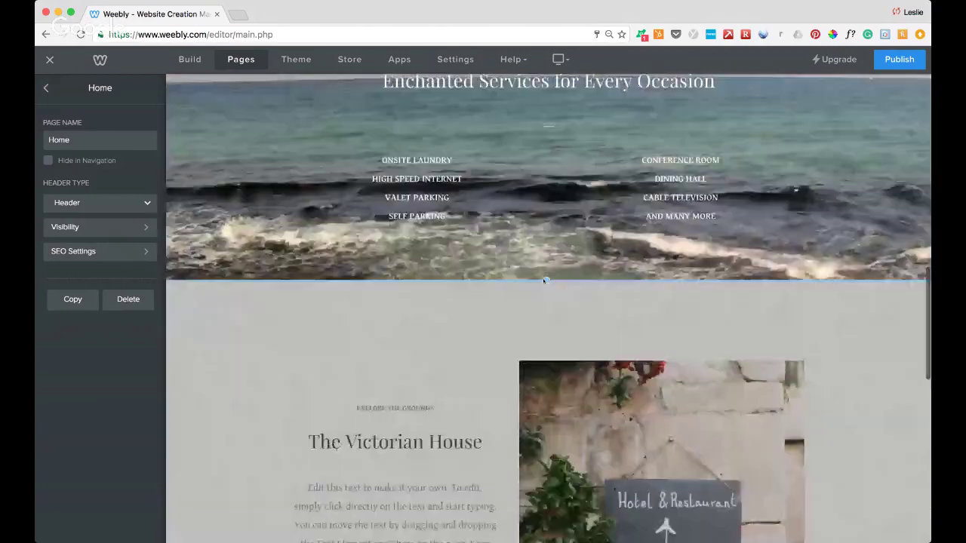
scroll(544, 280, "up", 5)
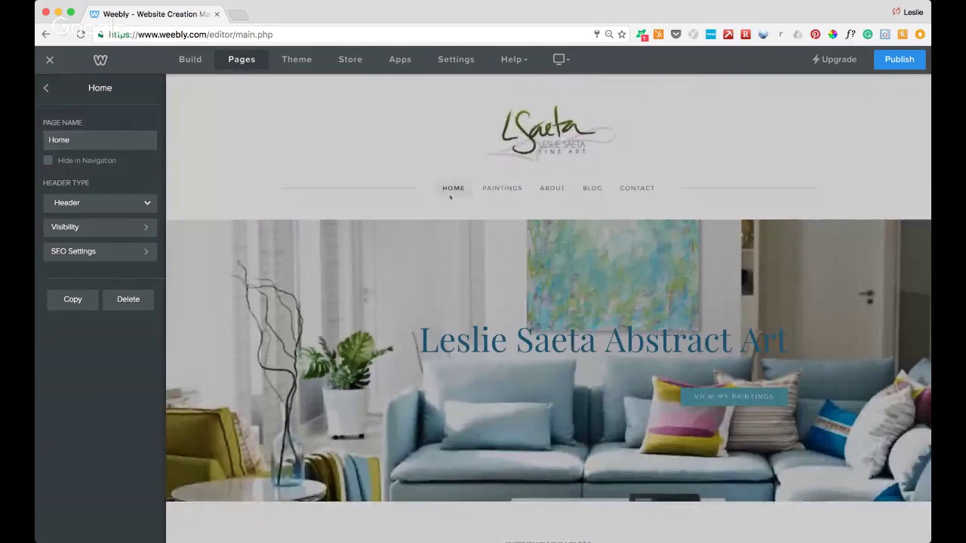
On the About page, add an image element with a text element in a second column on its right.
left_click(45, 88)
left_click(67, 169)
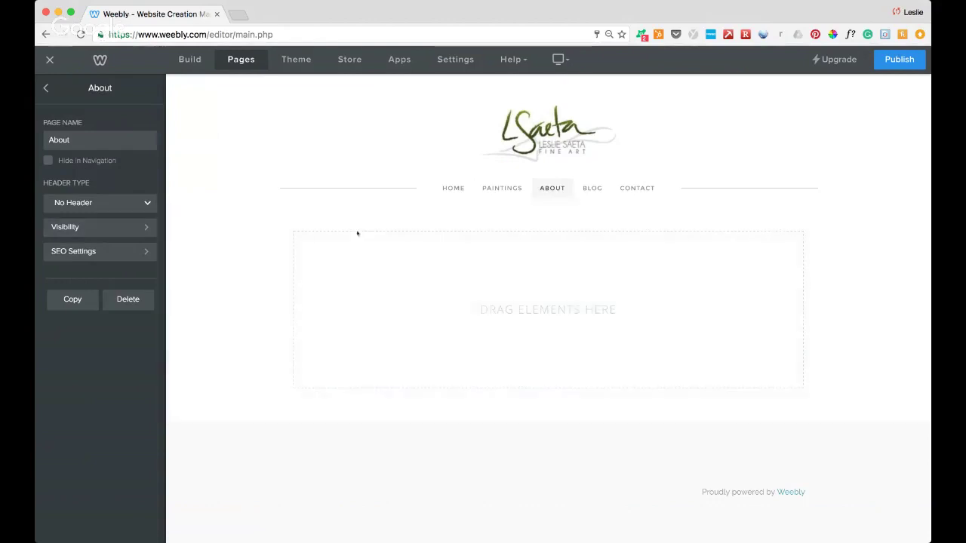
left_click(190, 60)
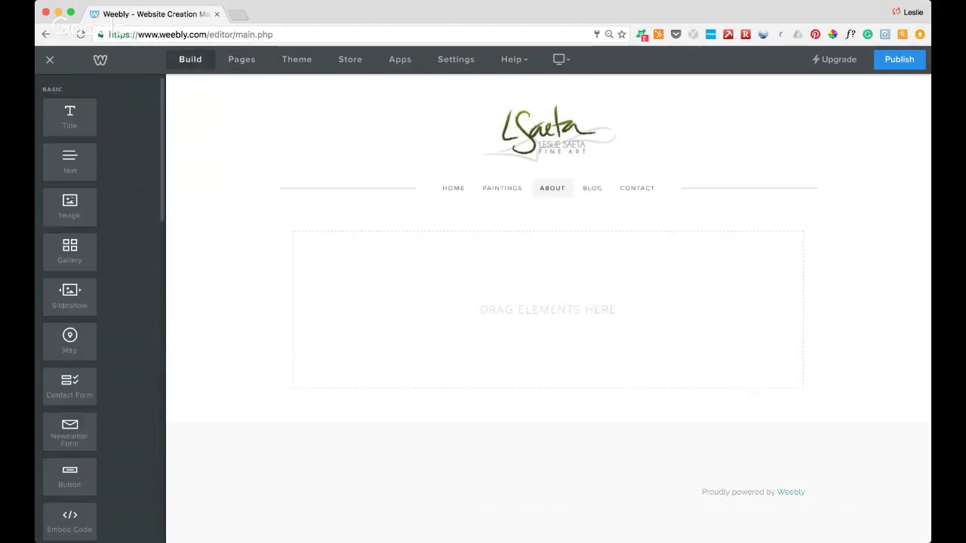
left_click_drag(68, 212, 357, 257)
left_click_drag(354, 230, 341, 292)
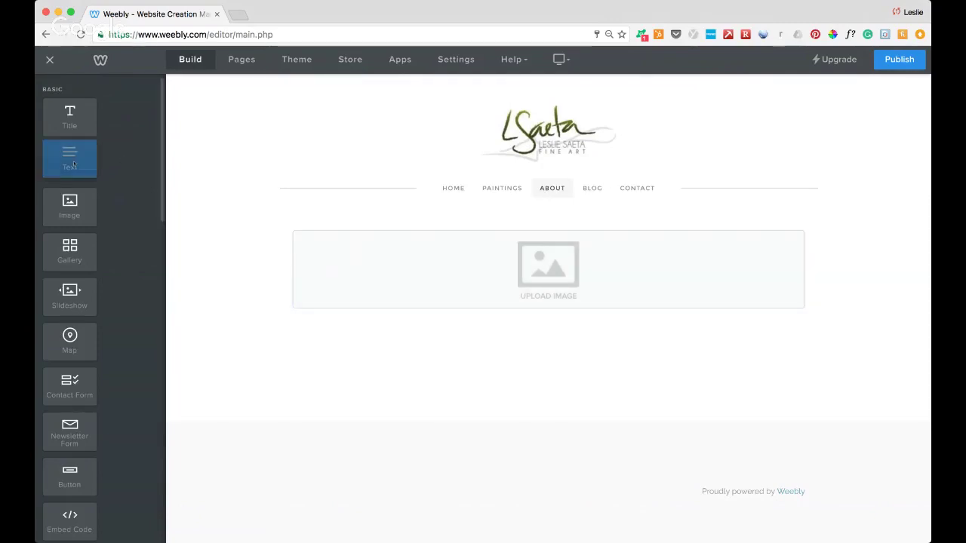
left_click_drag(70, 160, 802, 258)
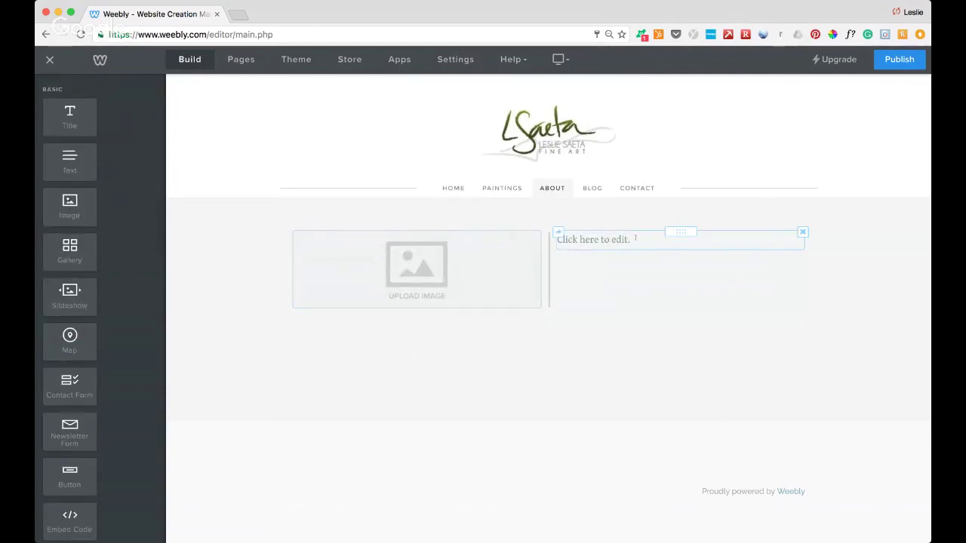
Fill the About page's image element with the computer photo of the artist under a green umbrella and shrink it to fit well within its column.
left_click(417, 265)
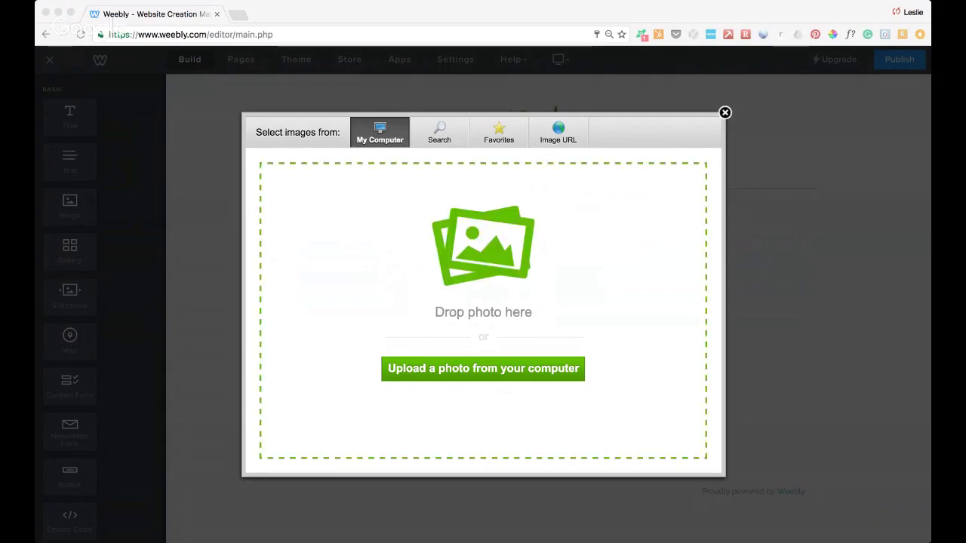
left_click_drag(483, 309, 172, 81)
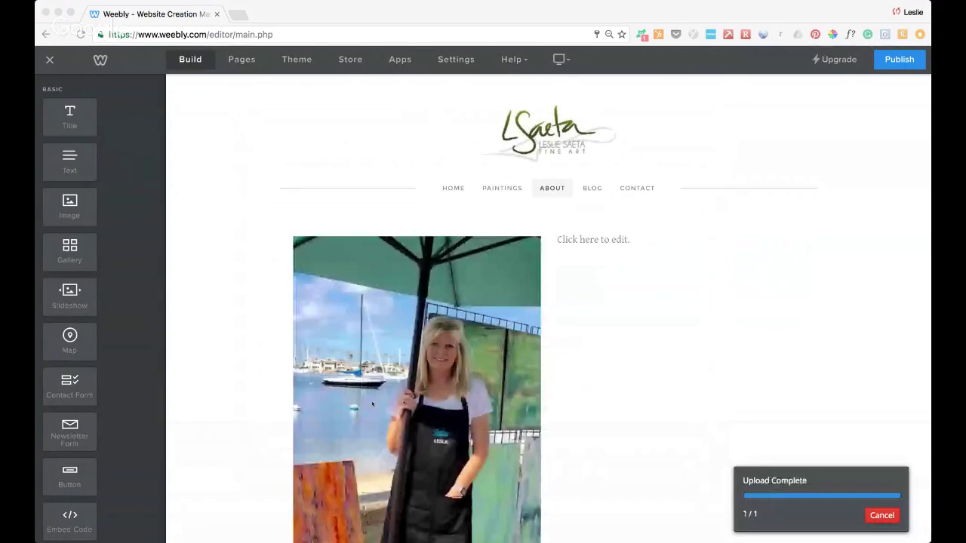
scroll(372, 405, "down", 3)
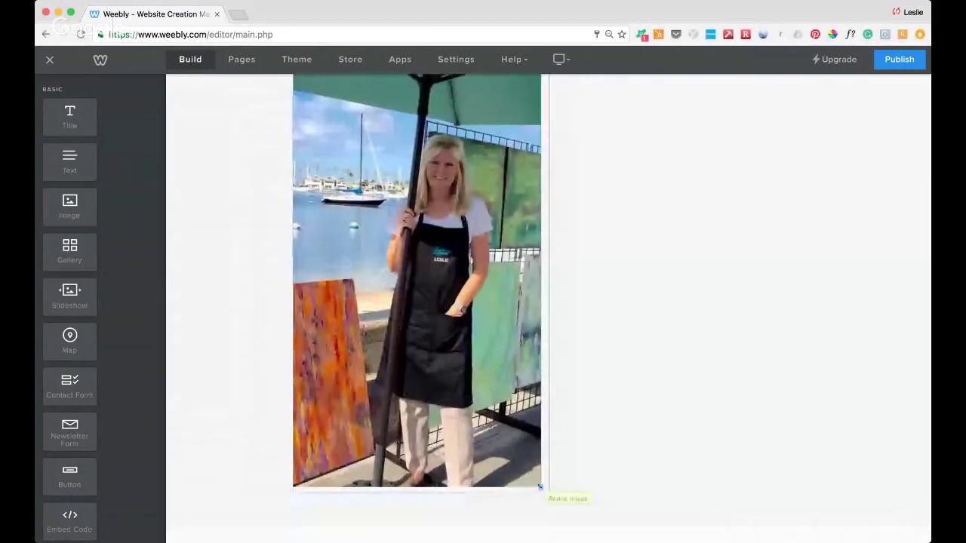
left_click_drag(539, 487, 483, 356)
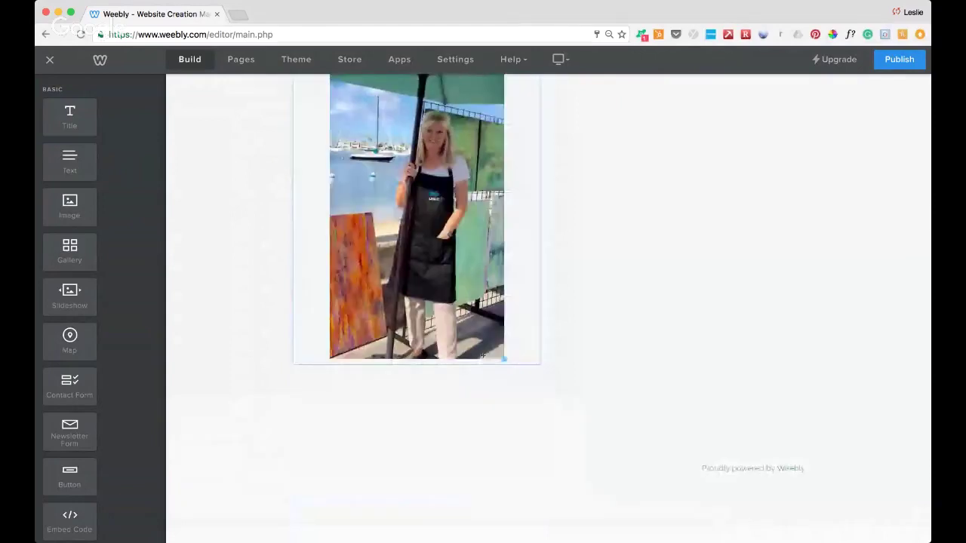
Enter "Welcome to my website." followed by random filler letters in the text element beside the photo.
scroll(498, 302, "up", 3)
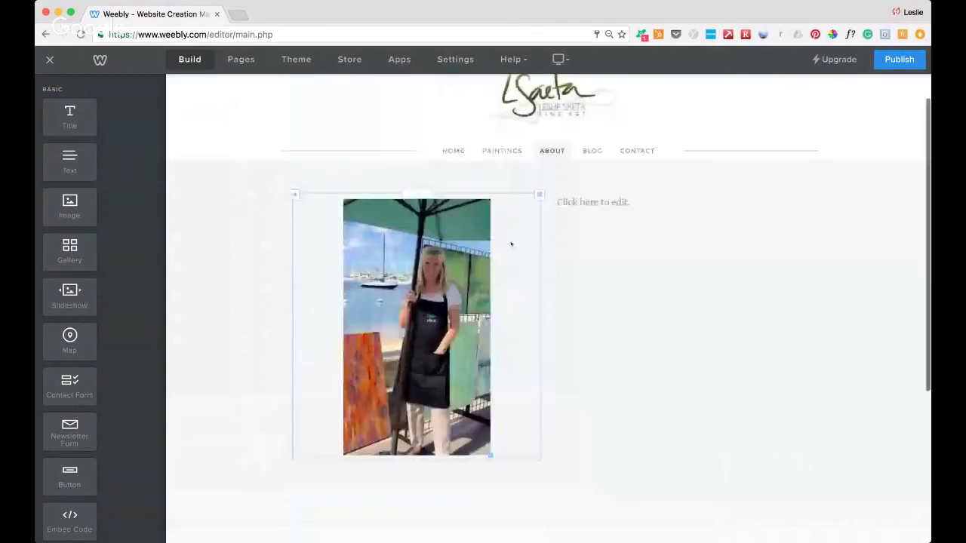
left_click(601, 201)
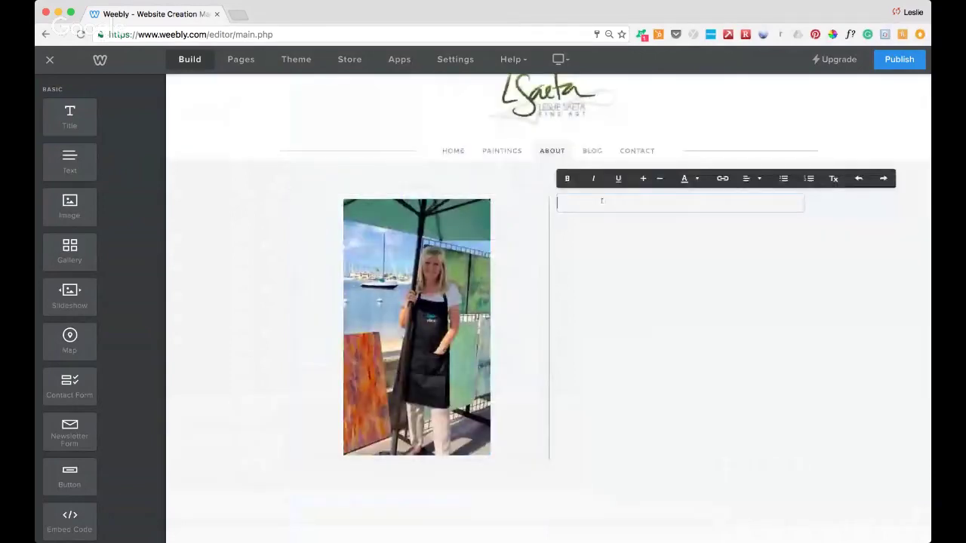
type("Welcome to my website. ")
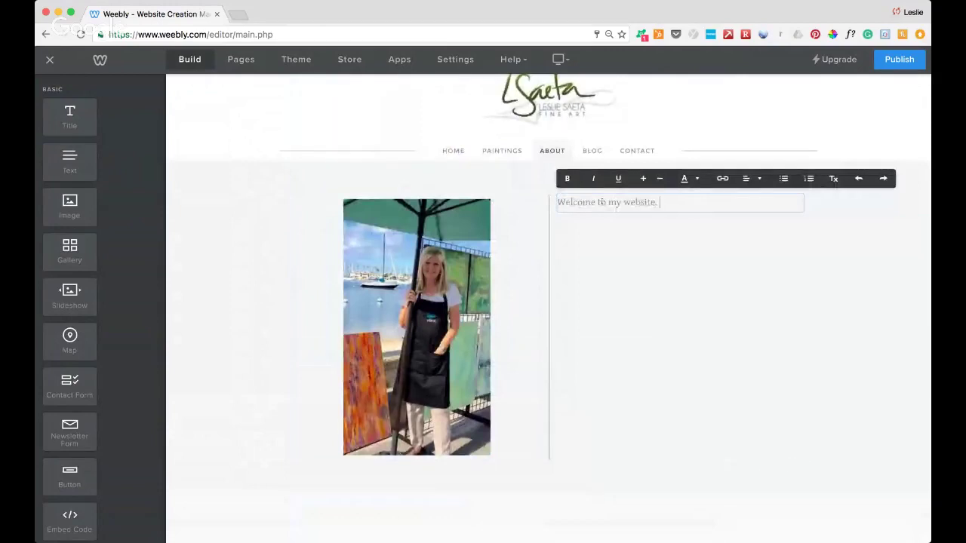
type("rgnhmcrkjvnkajbndzjbkdjbnn")
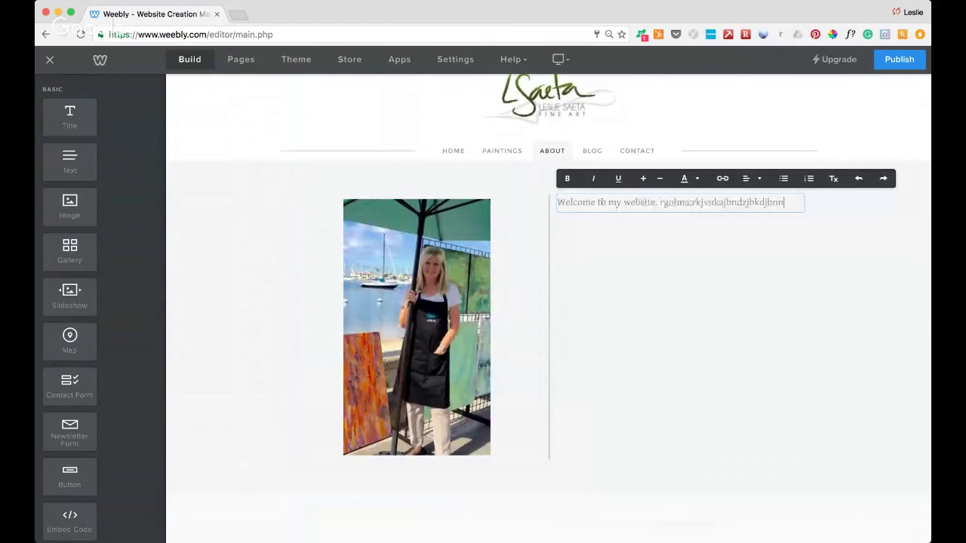
Add a full-width gallery element below the photo and text, and upload four abstract painting images from the computer into it.
scroll(601, 203, "down", 1)
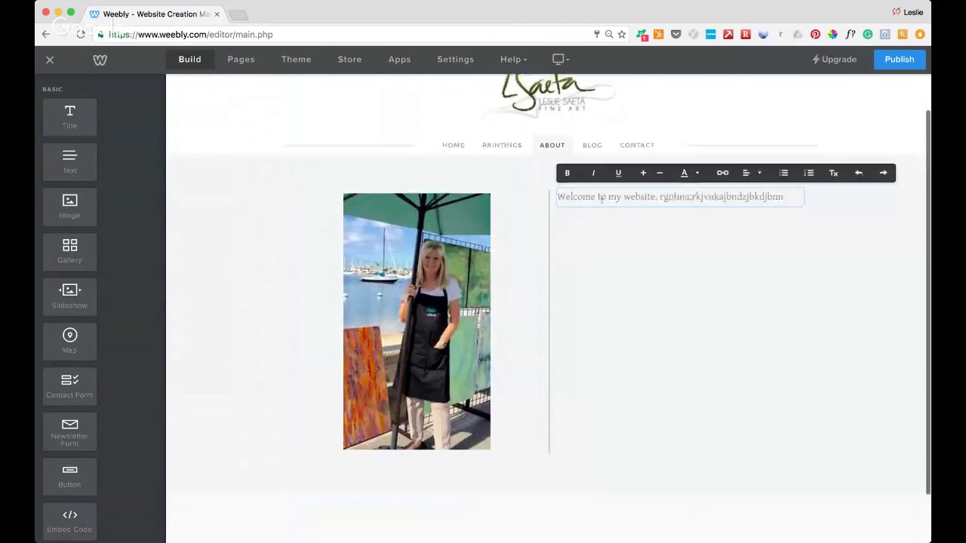
scroll(602, 198, "down", 3)
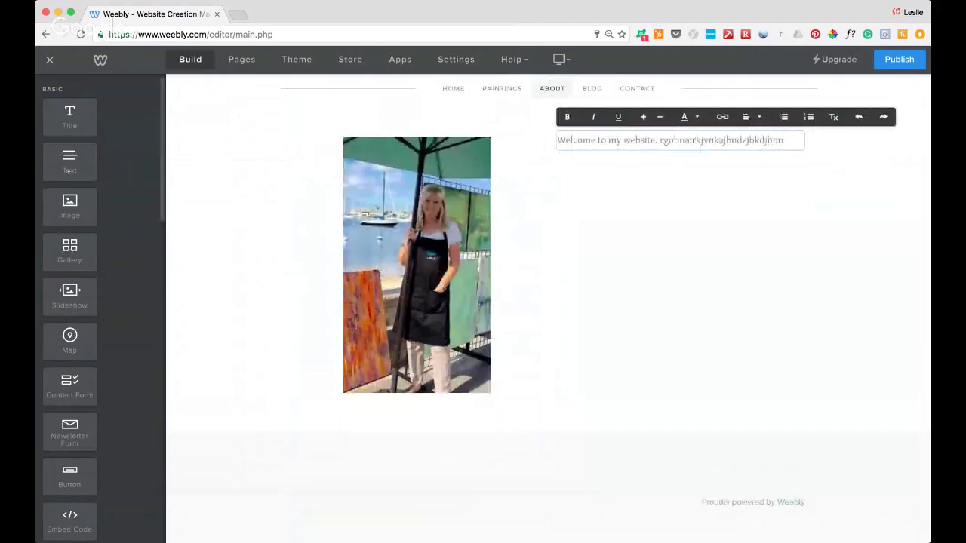
left_click_drag(65, 250, 540, 406)
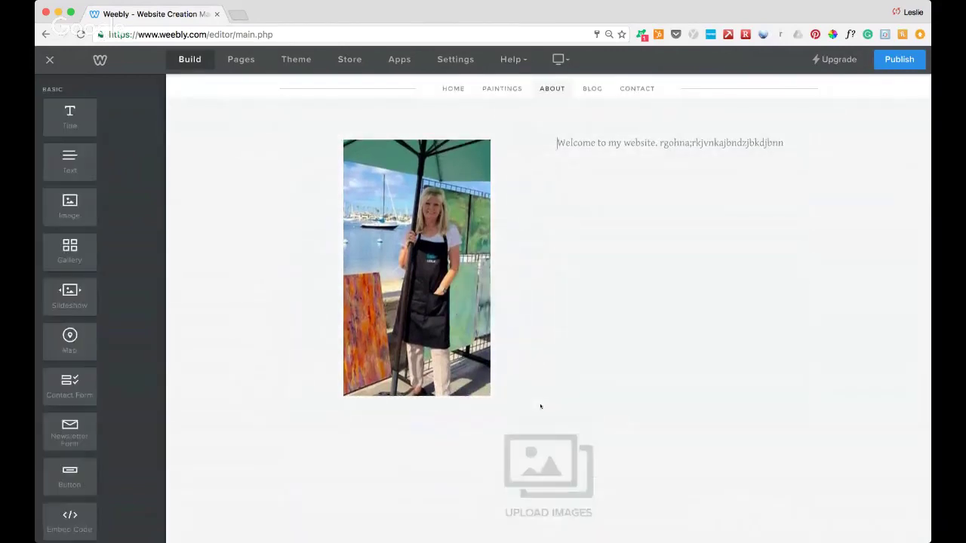
scroll(540, 406, "down", 3)
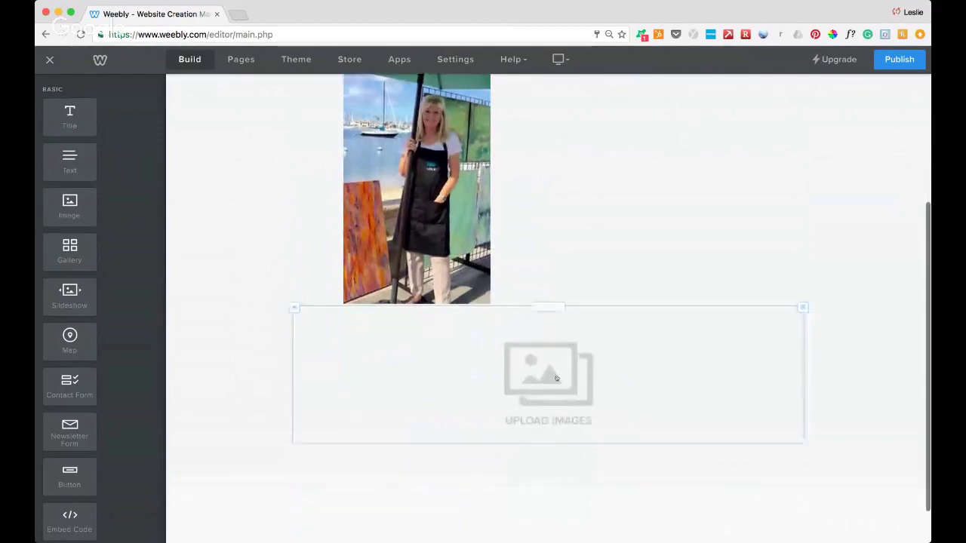
left_click(554, 376)
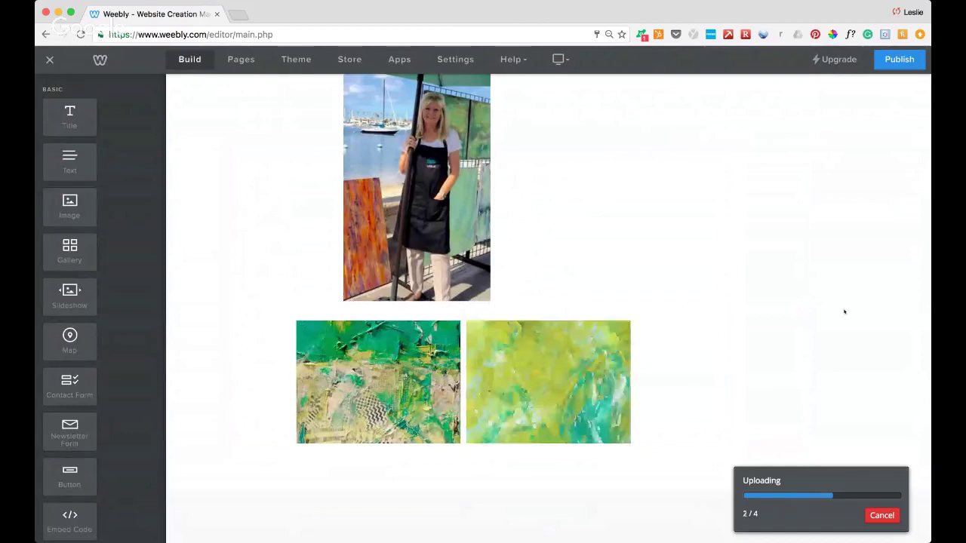
scroll(844, 312, "up", 1)
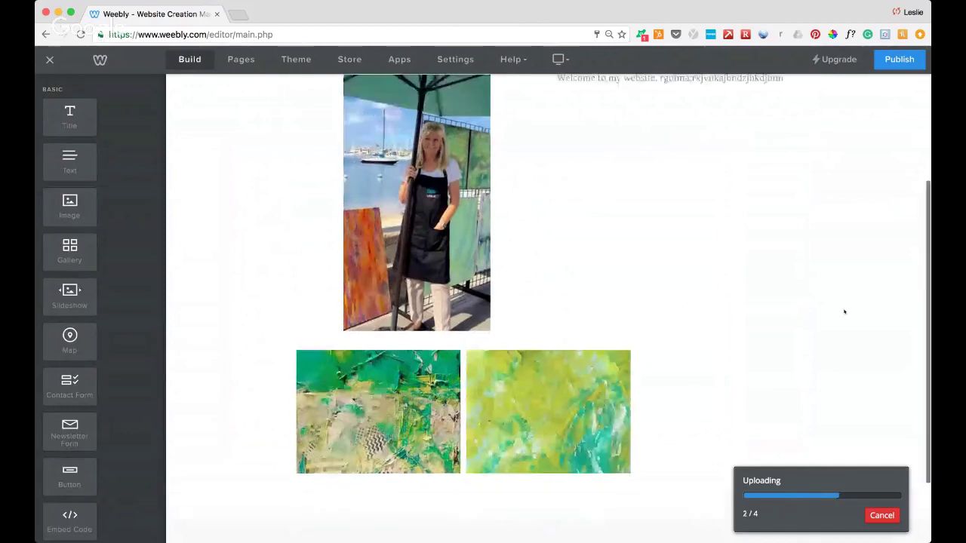
scroll(664, 471, "up", 5)
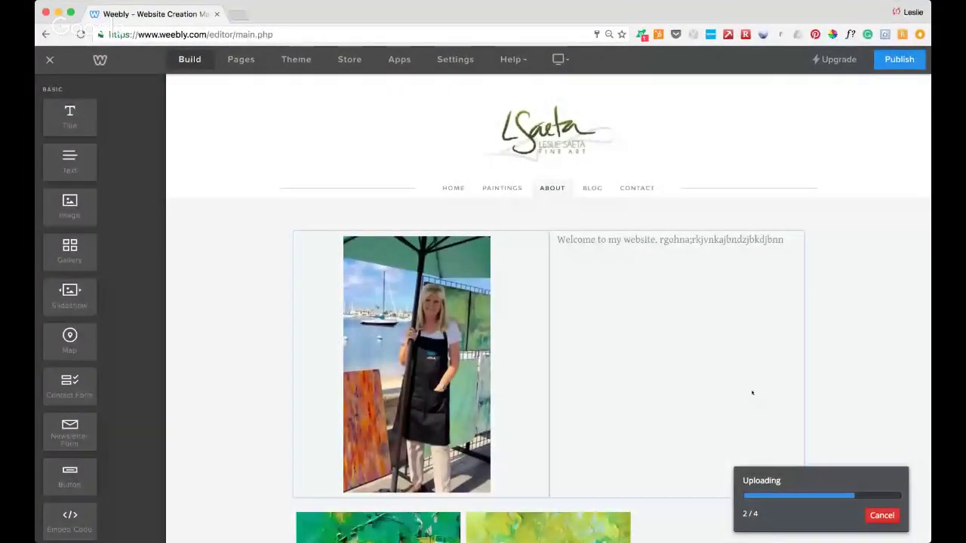
Set the painting gallery to 4 columns and check its top and bottom margin settings.
scroll(750, 393, "down", 3)
scroll(752, 392, "down", 1)
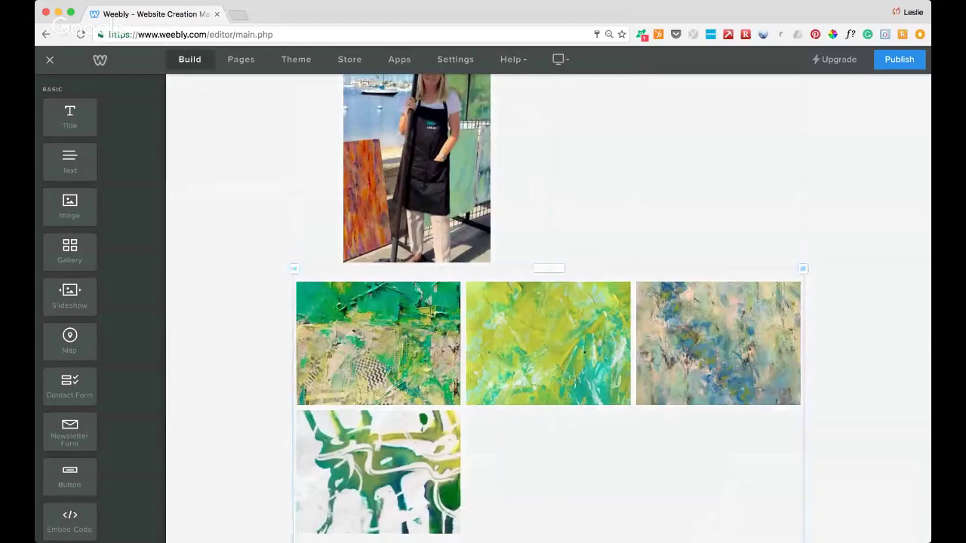
left_click(549, 349)
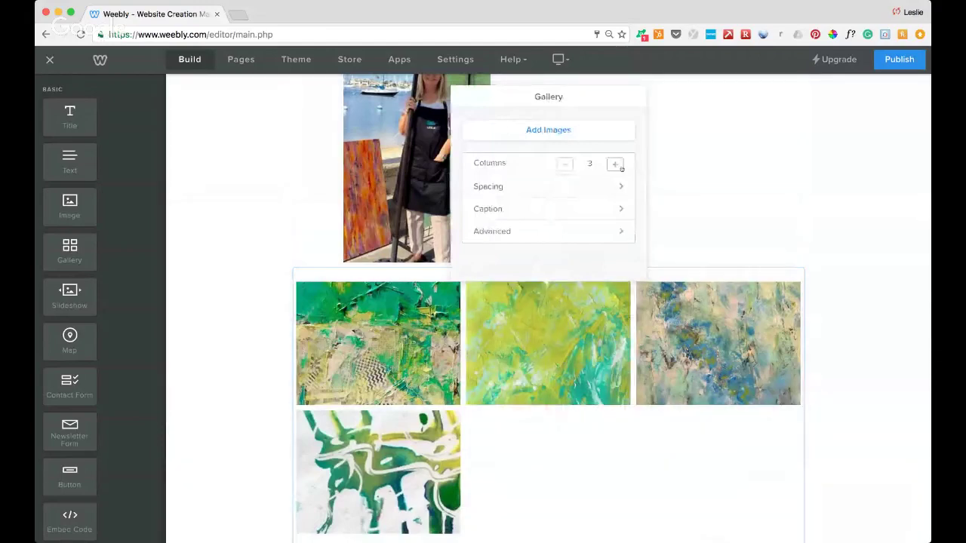
left_click(616, 165)
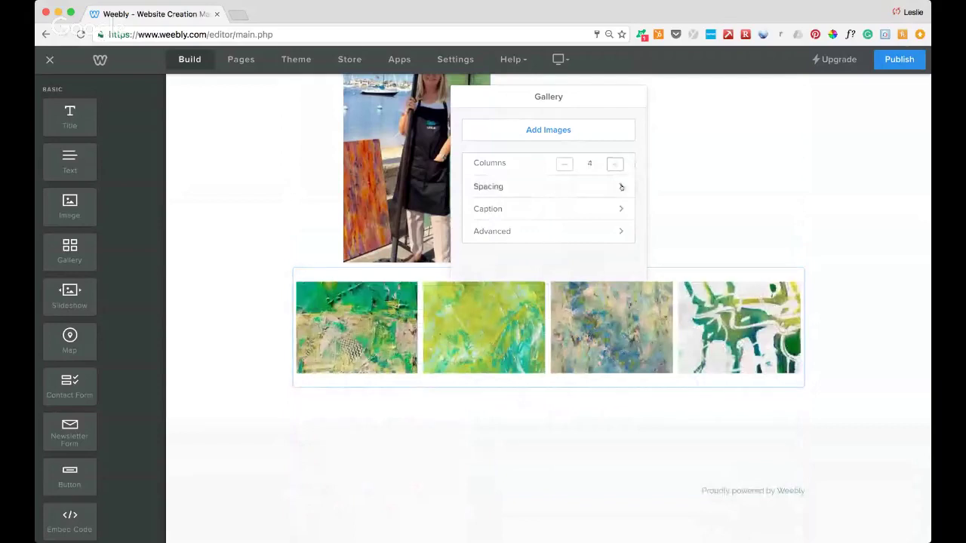
left_click(621, 187)
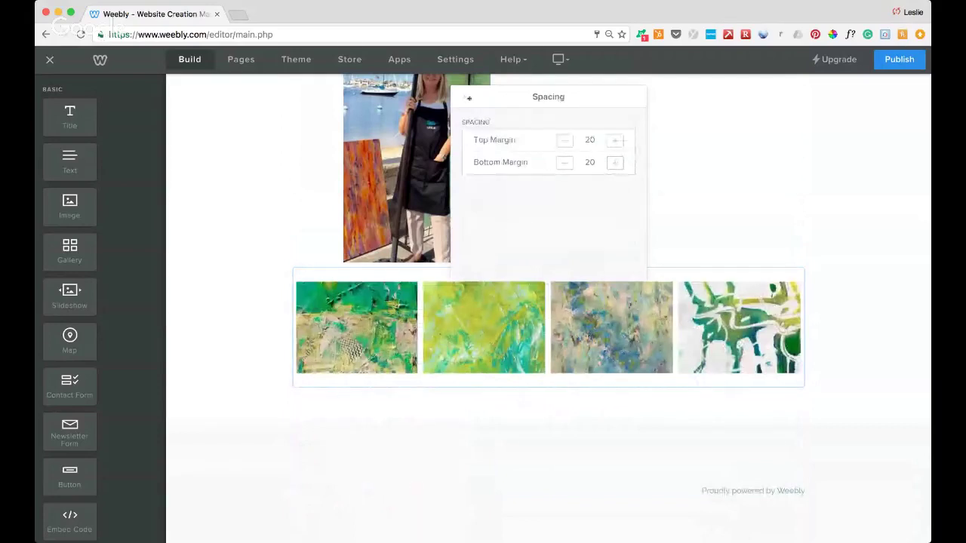
left_click(465, 97)
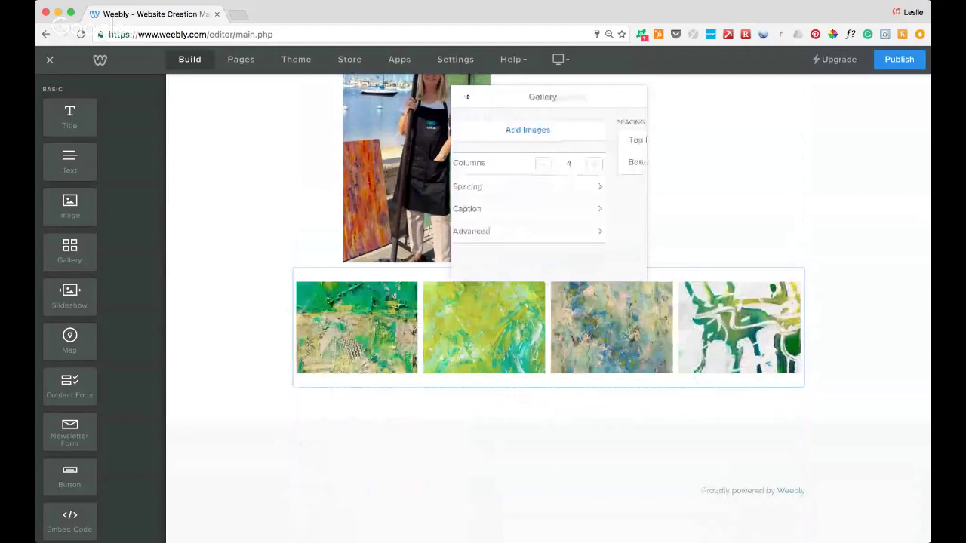
Review the painting gallery's caption settings and its advanced image spacing, border and ratio options.
left_click(620, 208)
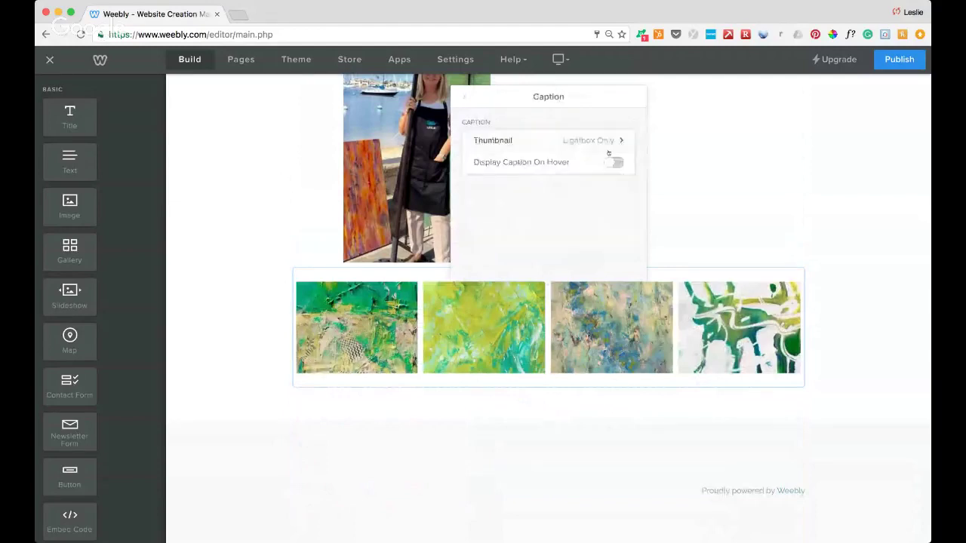
left_click(466, 97)
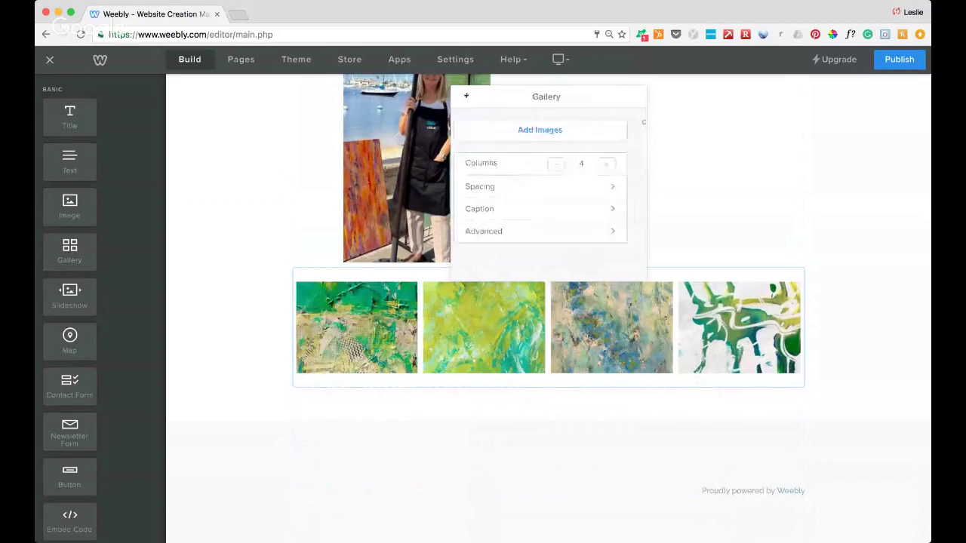
left_click(619, 231)
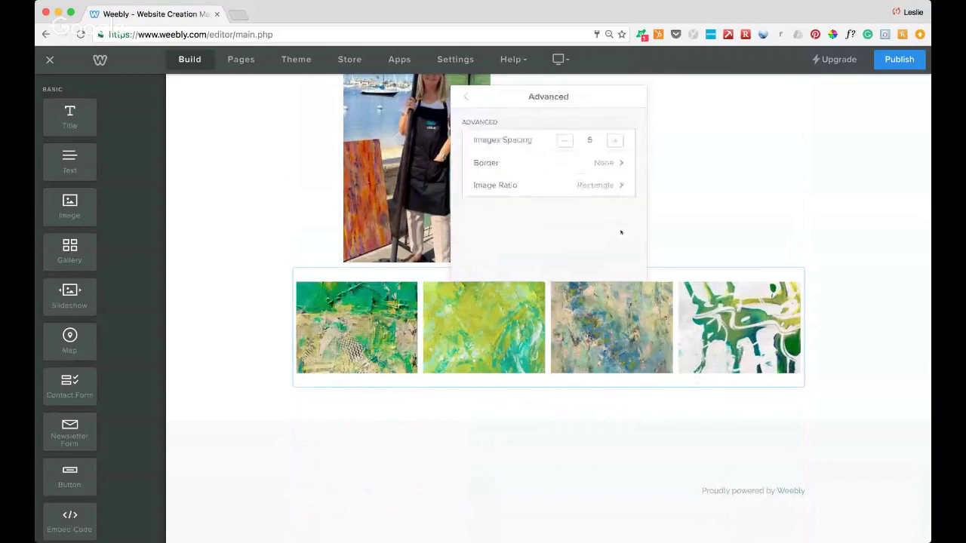
left_click(464, 97)
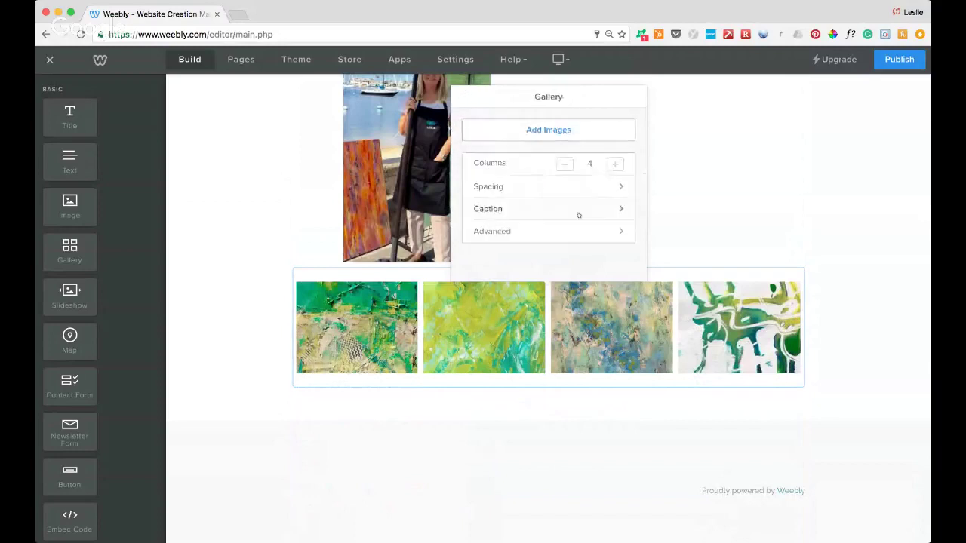
left_click(675, 196)
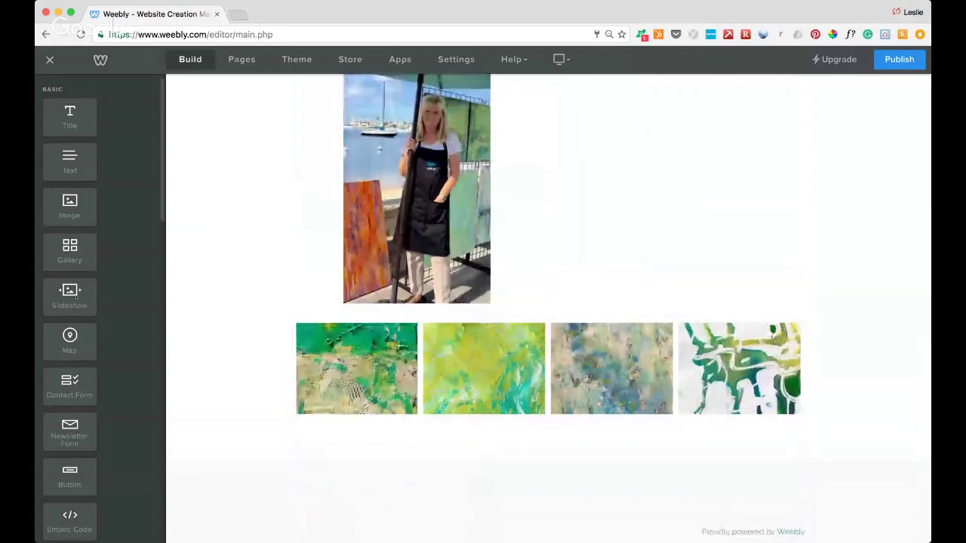
Try to add a Thumbnails on Bottom slideshow below the painting gallery with photos uploaded from the computer, and close its photo dialog.
scroll(76, 297, "down", 1)
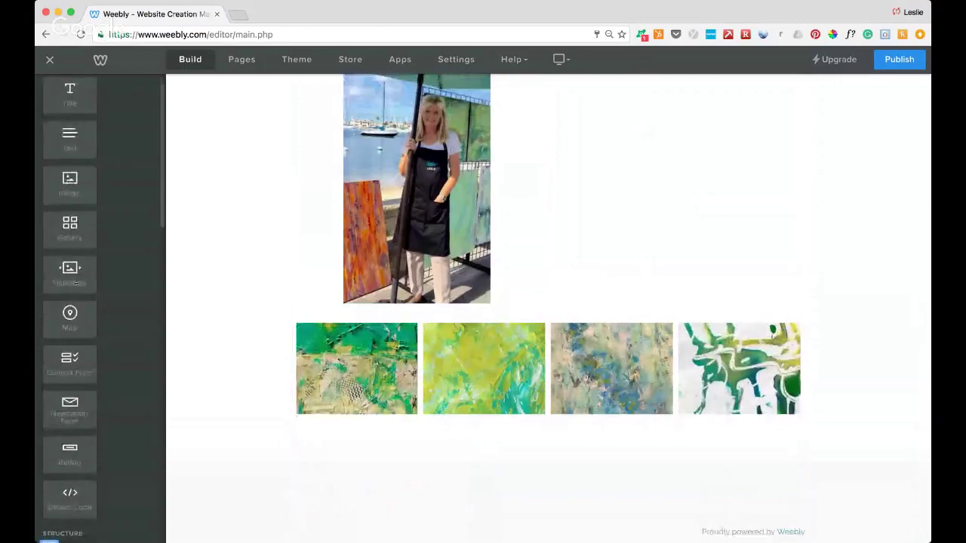
left_click_drag(75, 282, 476, 420)
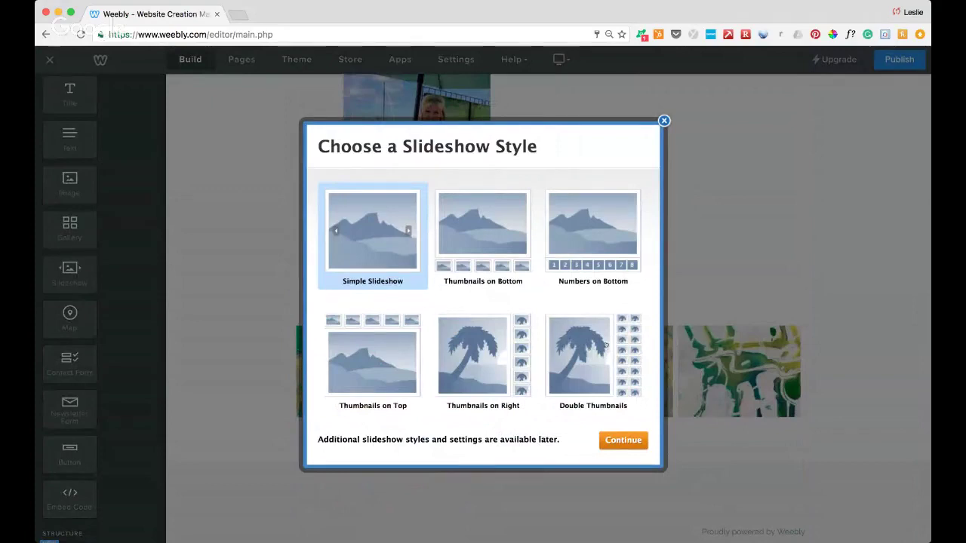
left_click(482, 219)
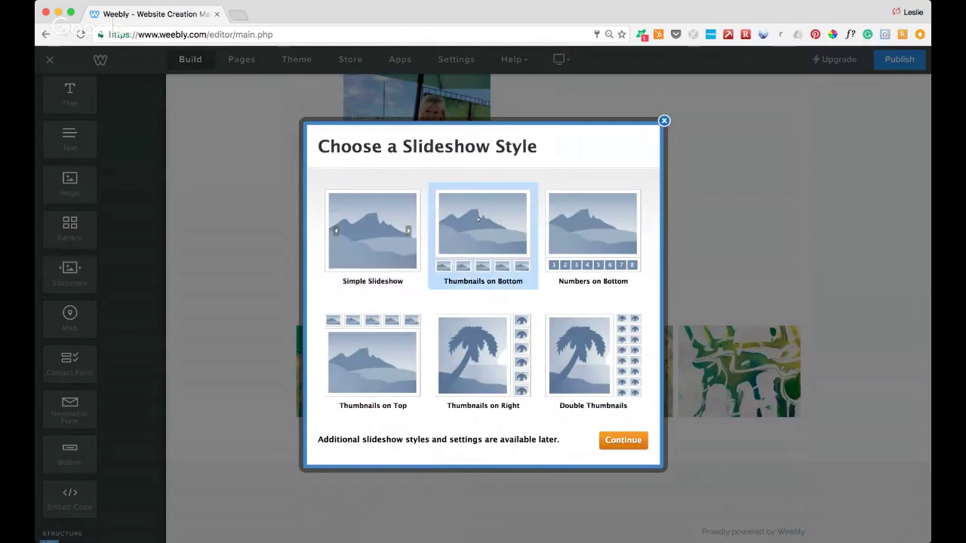
left_click(629, 441)
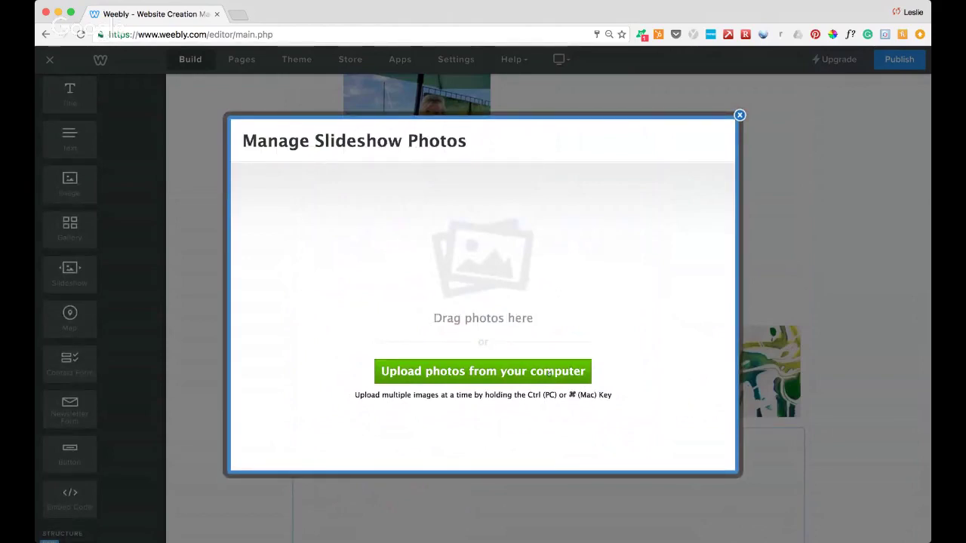
left_click(549, 371)
left_click(672, 308)
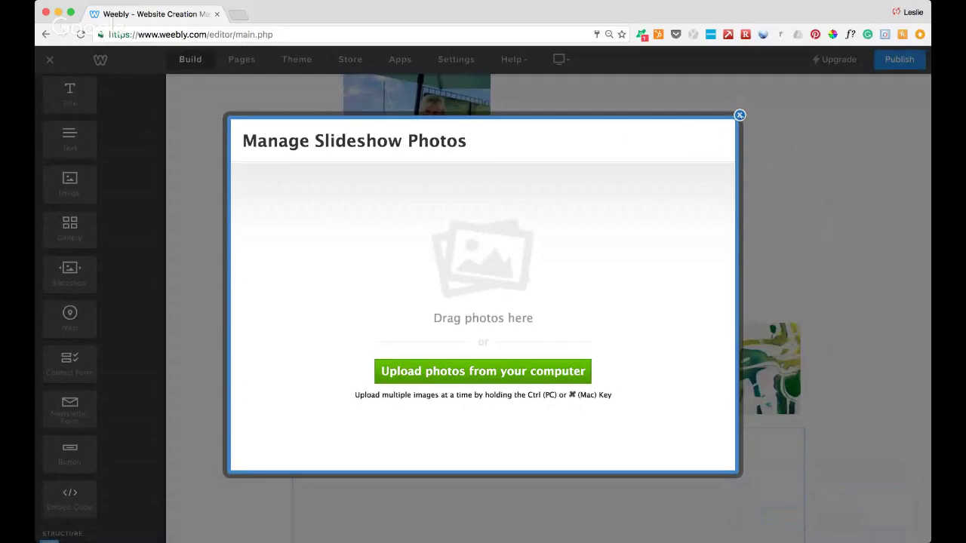
left_click(740, 115)
Add a full-width map element directly below the painting gallery on the About page.
scroll(740, 116, "down", 3)
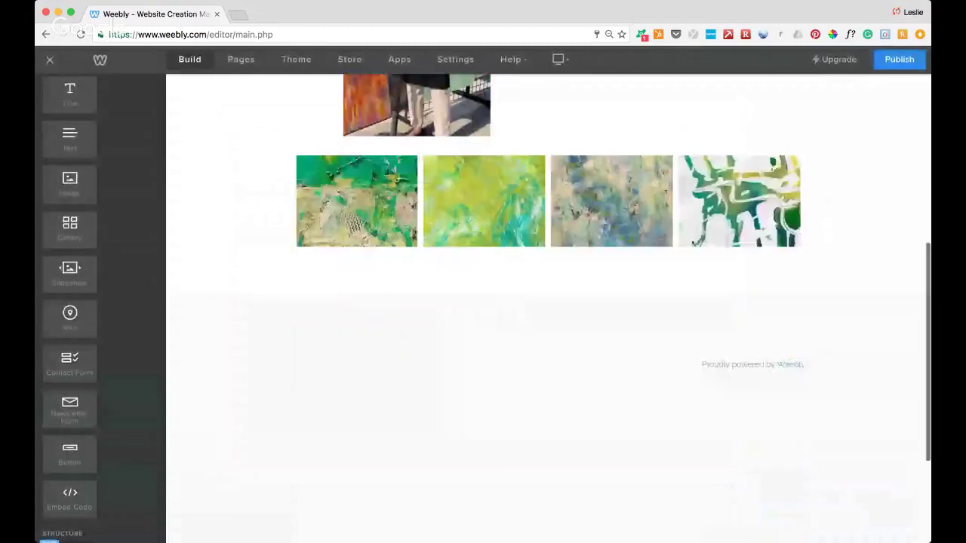
scroll(692, 243, "up", 4)
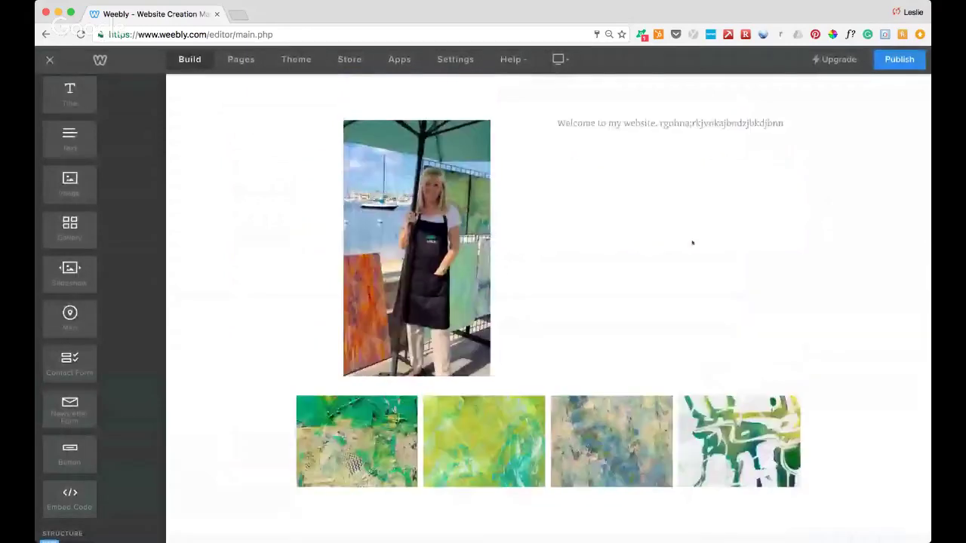
scroll(330, 199, "down", 2)
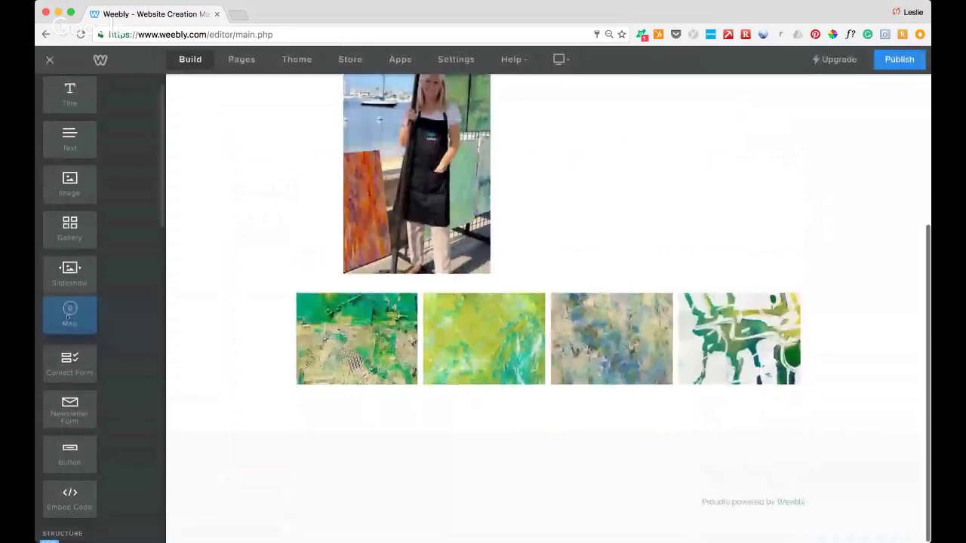
left_click_drag(68, 317, 512, 389)
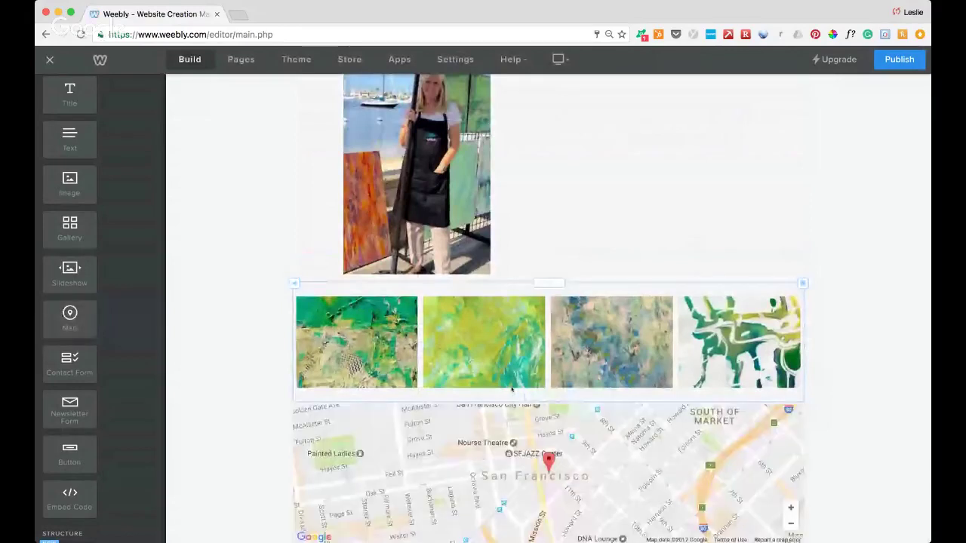
scroll(528, 362, "down", 3)
Set the map's address to Ventura, CA, zoom it out to show the surrounding area, and set its position to centered.
left_click(610, 332)
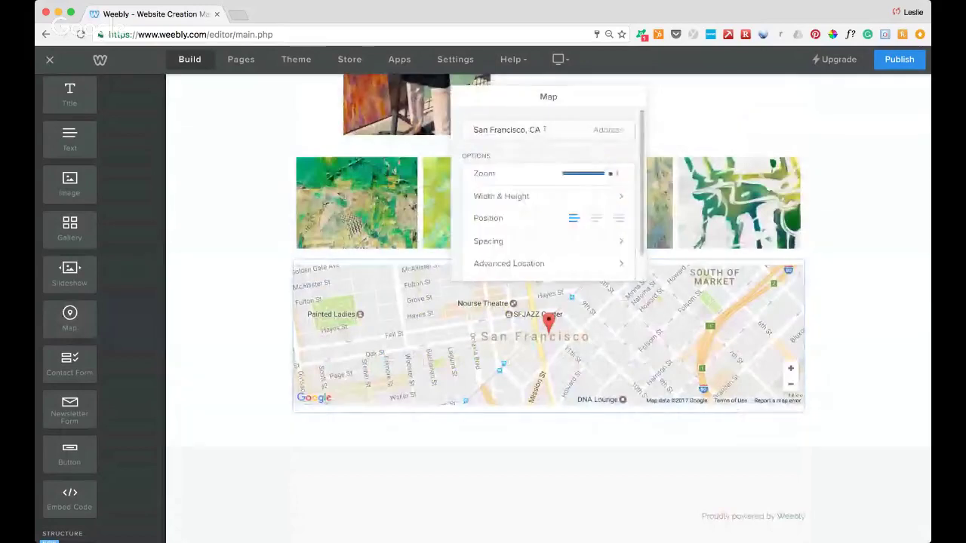
left_click(448, 127)
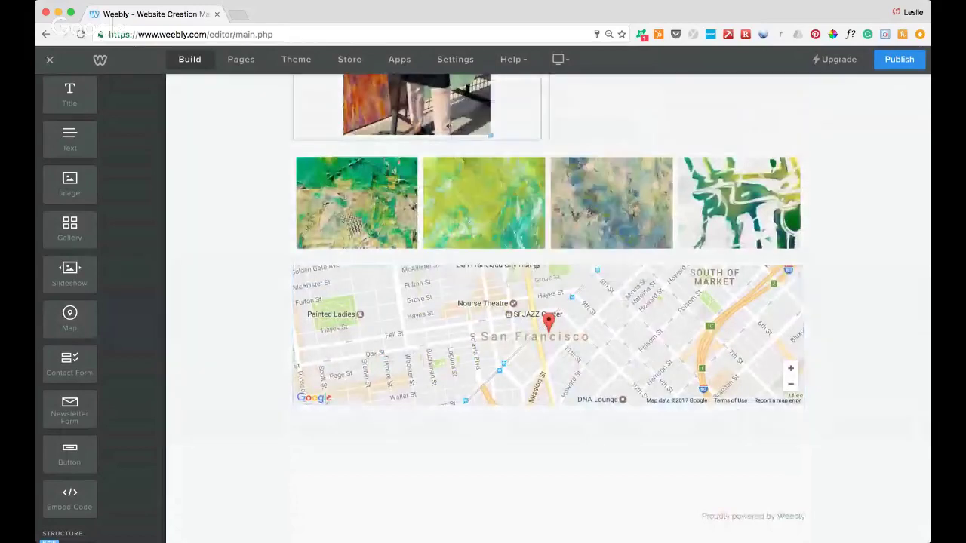
scroll(448, 127, "down", 1)
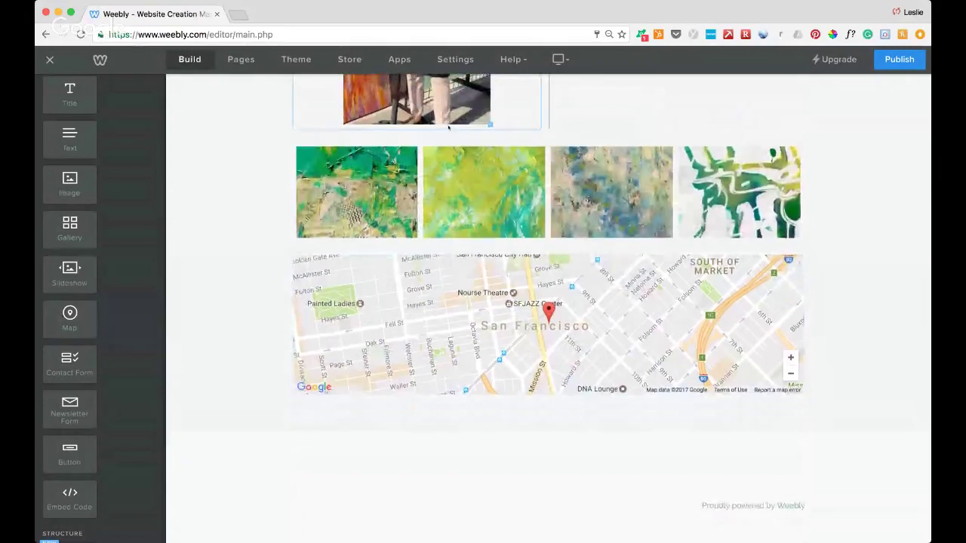
scroll(448, 127, "up", 3)
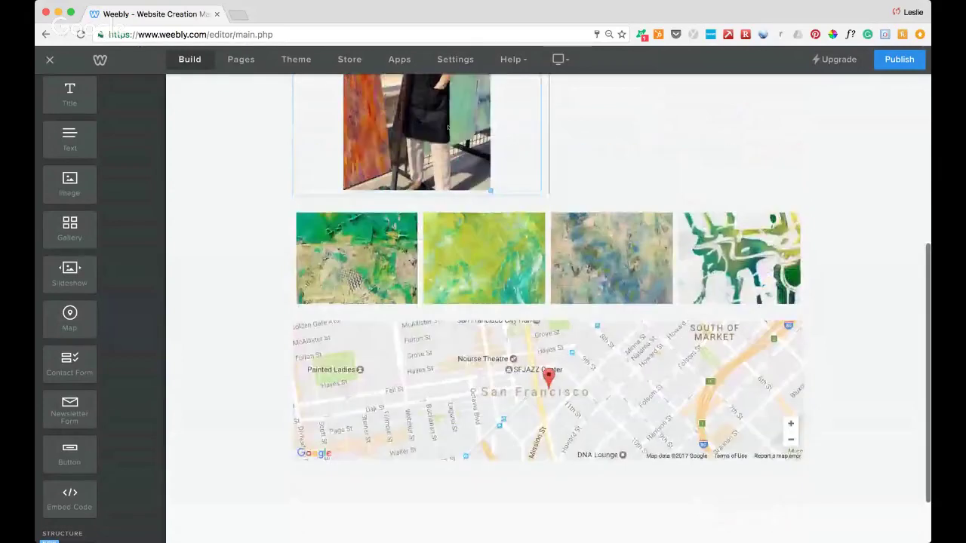
left_click(543, 340)
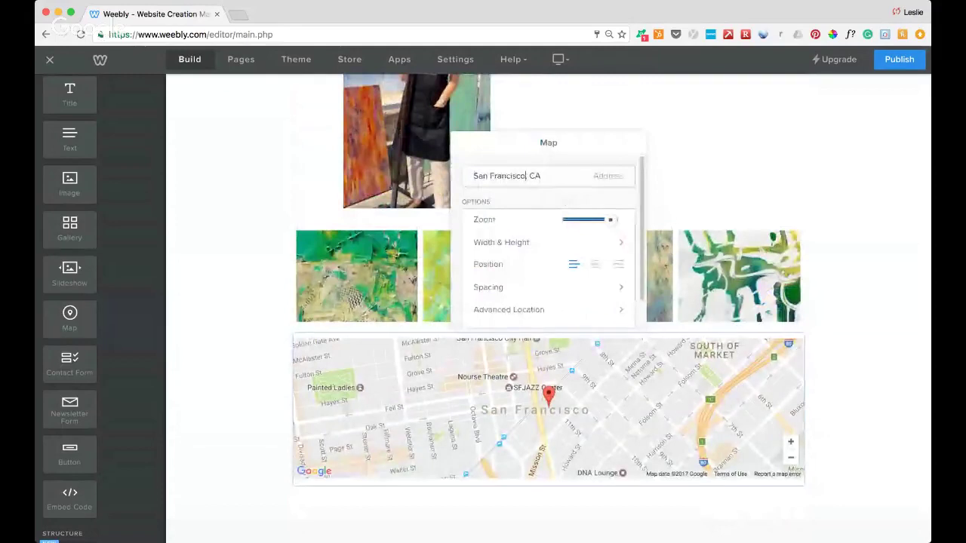
left_click_drag(526, 176, 461, 176)
type("Ventur")
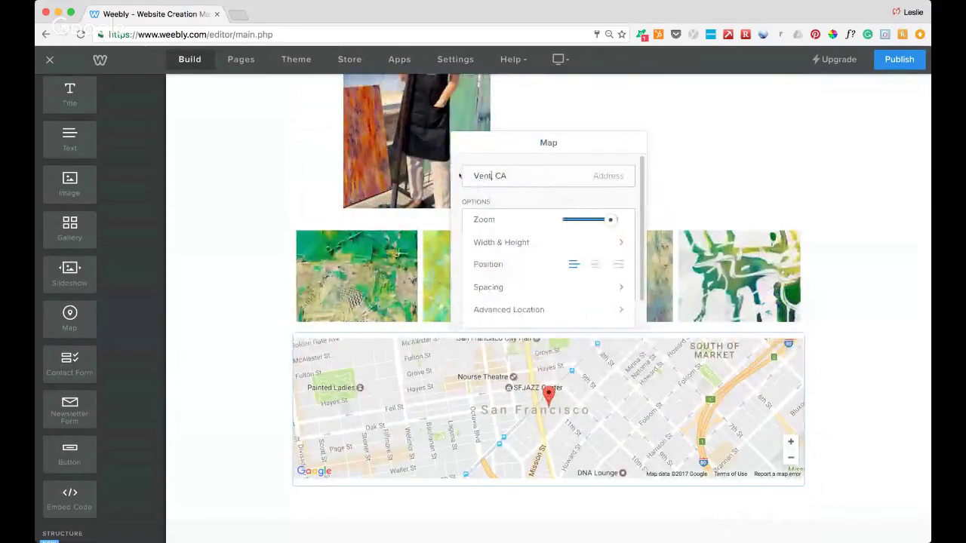
type("a")
left_click_drag(609, 219, 600, 219)
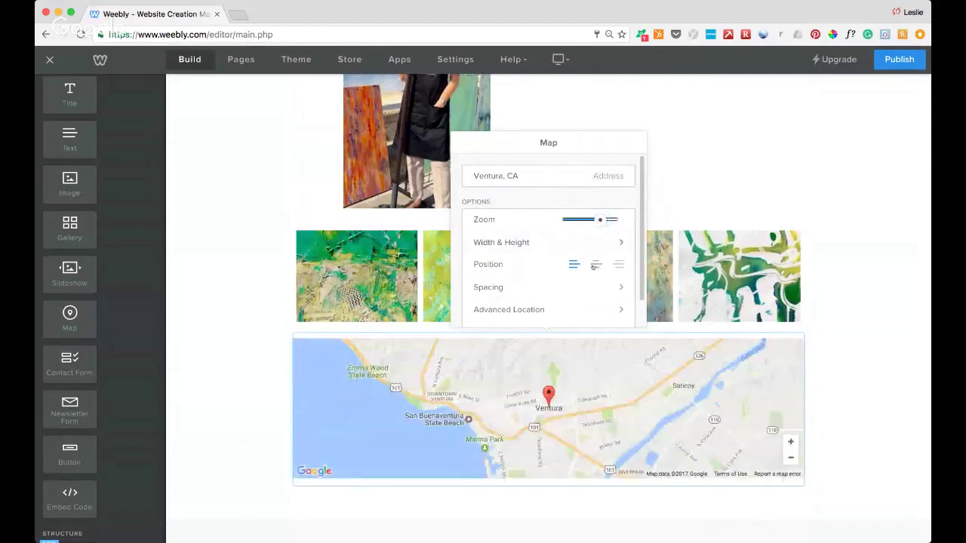
left_click(595, 264)
left_click(604, 173)
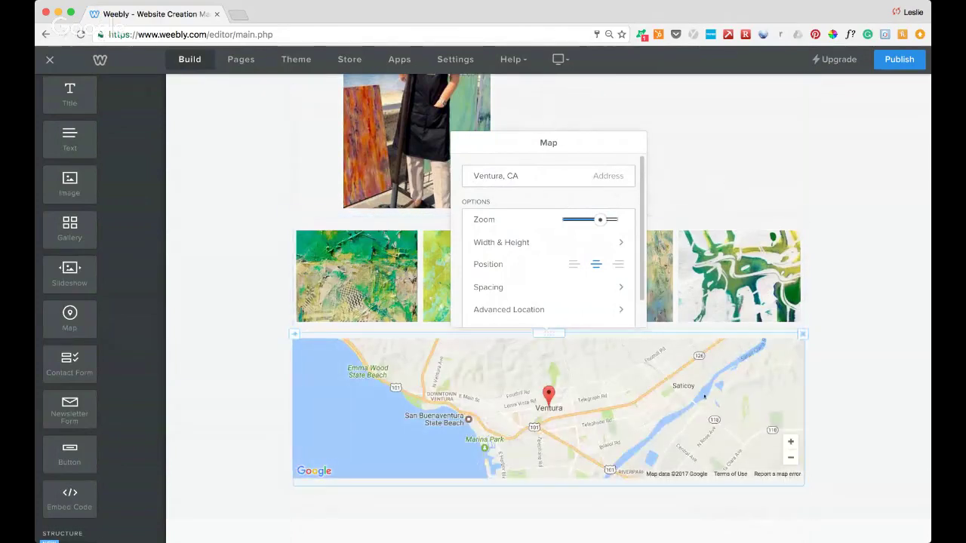
left_click(866, 368)
Add a contact form element in a column to the right of the Ventura map.
scroll(866, 367, "down", 2)
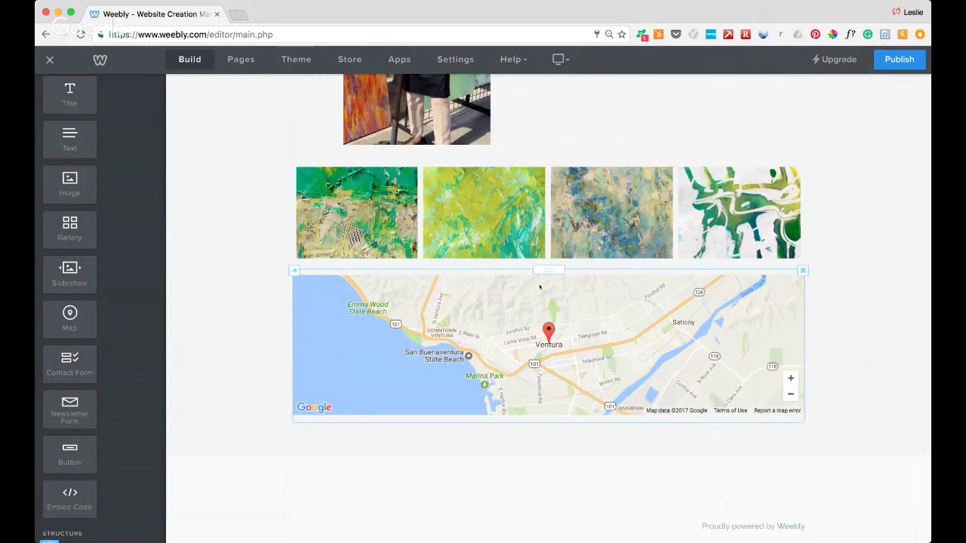
scroll(113, 272, "down", 2)
scroll(110, 273, "down", 1)
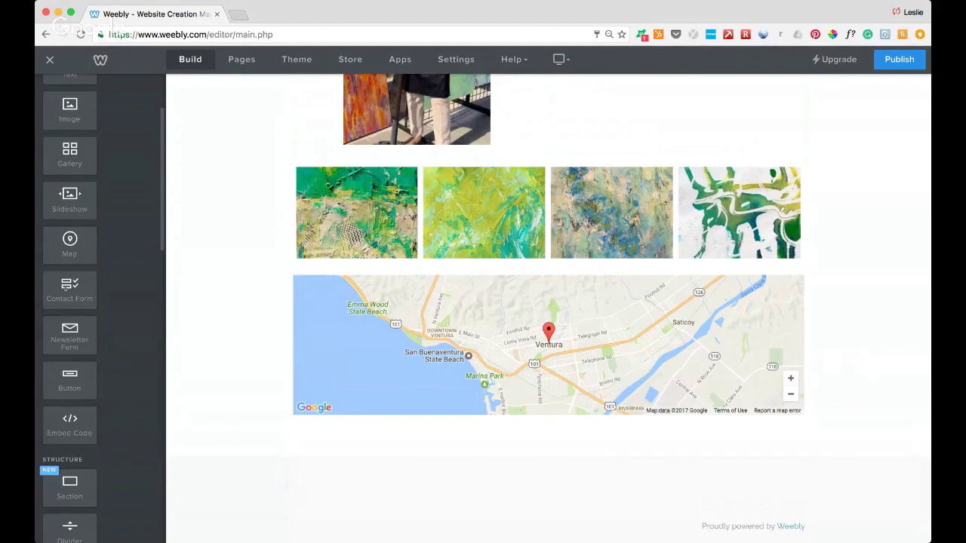
left_click_drag(67, 295, 783, 347)
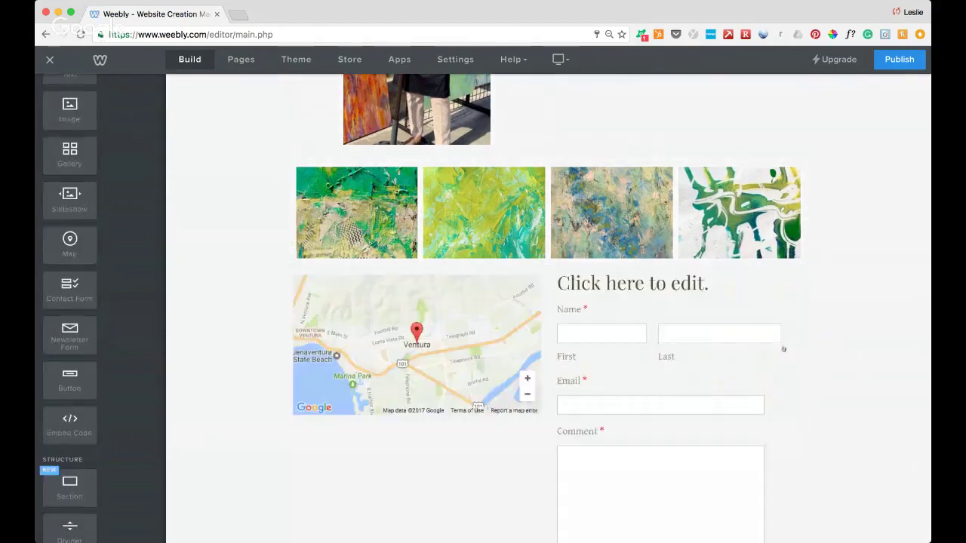
Replace the contact form's placeholder heading with "Join my Mailing List".
scroll(783, 349, "down", 3)
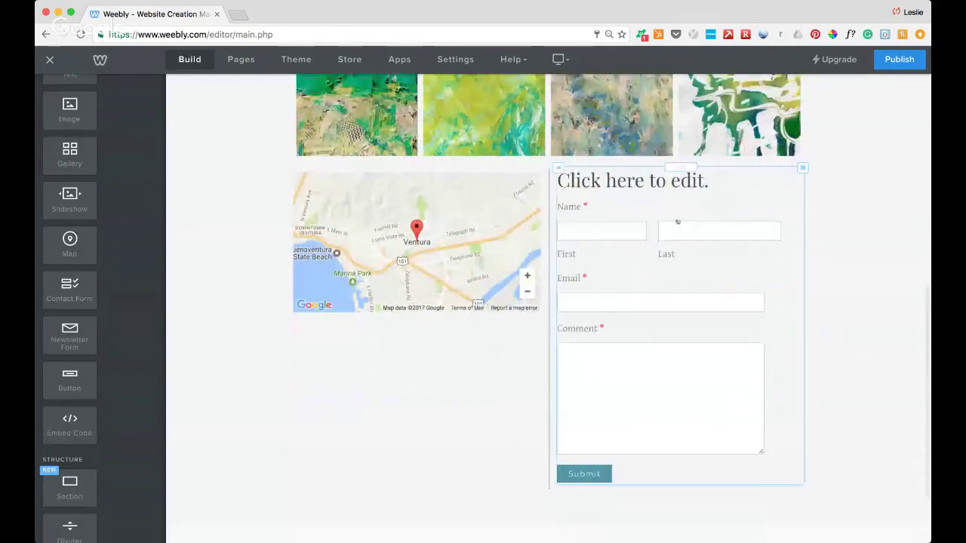
left_click(643, 182)
left_click(642, 182)
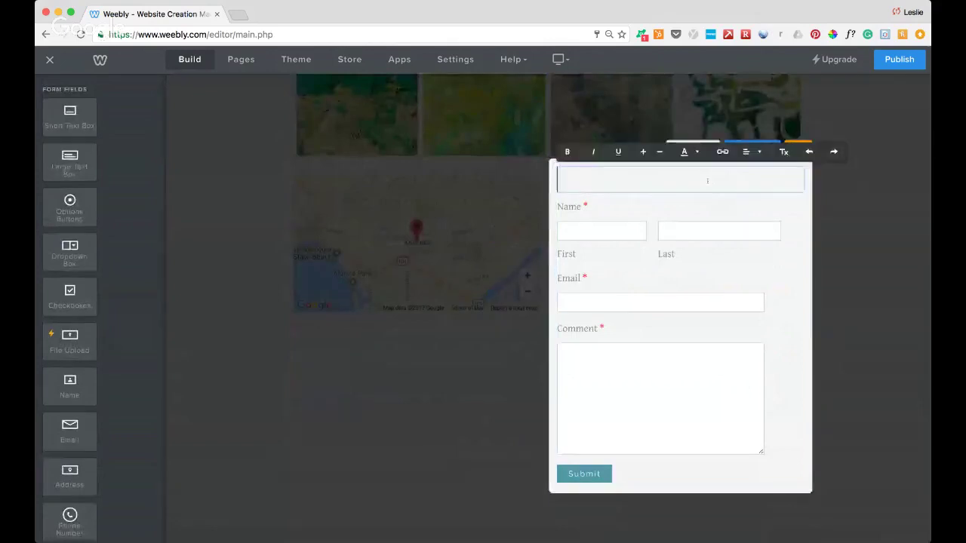
type("Join")
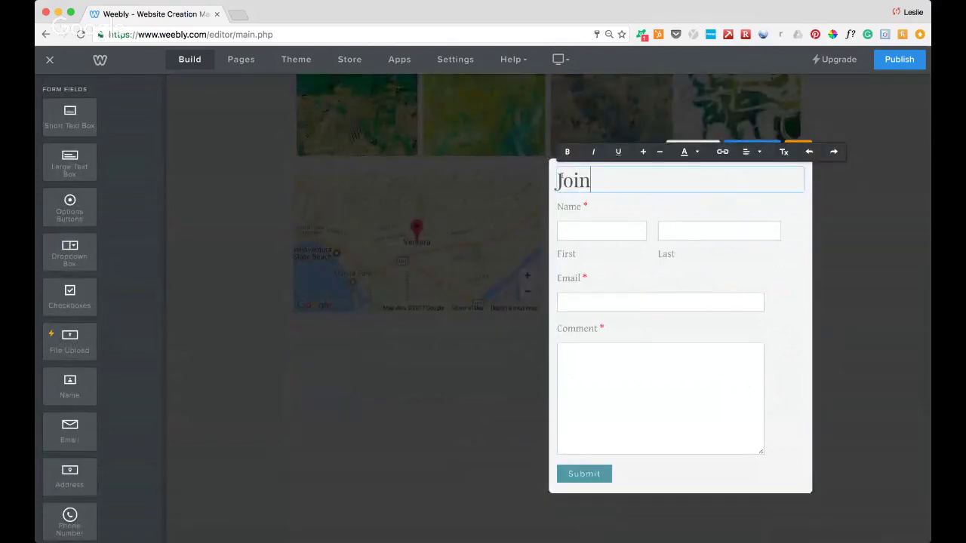
type(" my Maili")
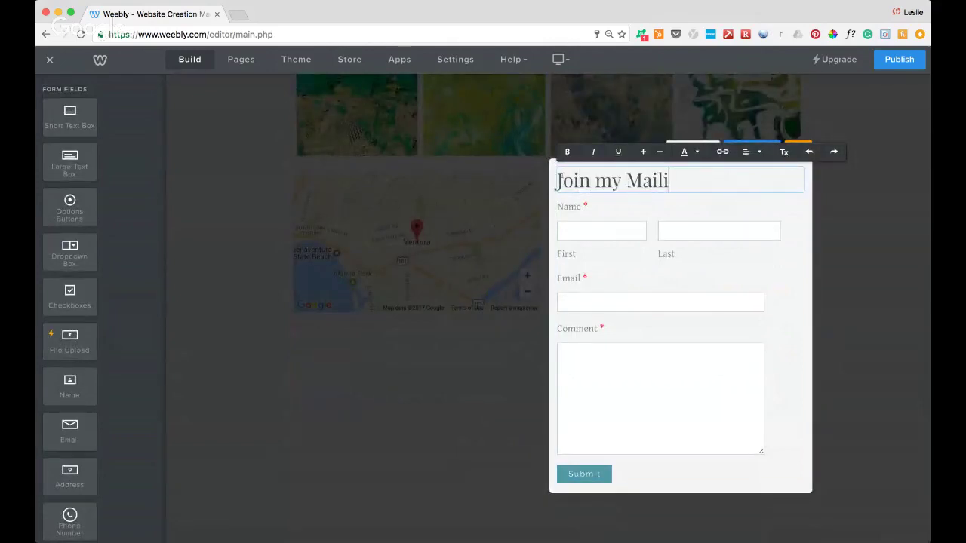
type("ng List")
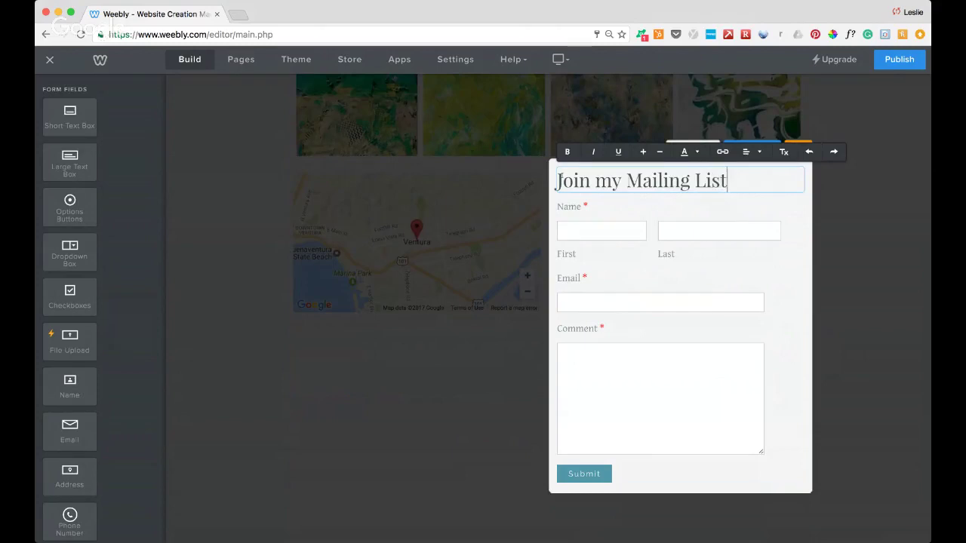
left_click(716, 221)
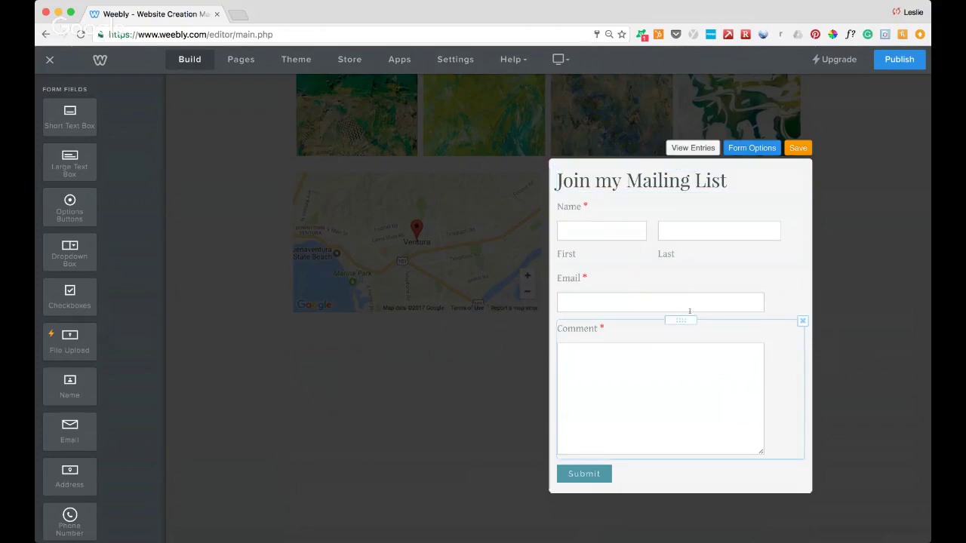
Review the mailing-list form's options, including its confirmation message, and save the form.
left_click(752, 148)
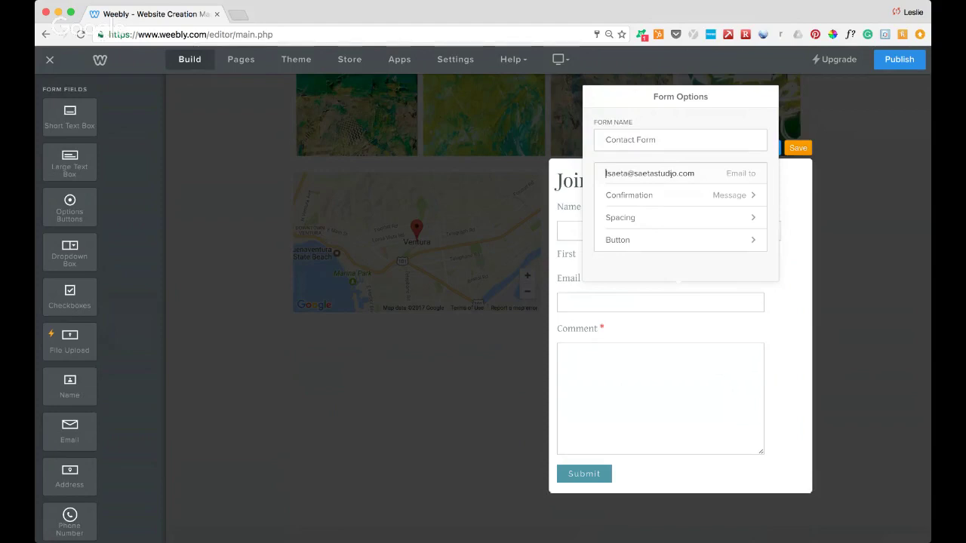
left_click(755, 196)
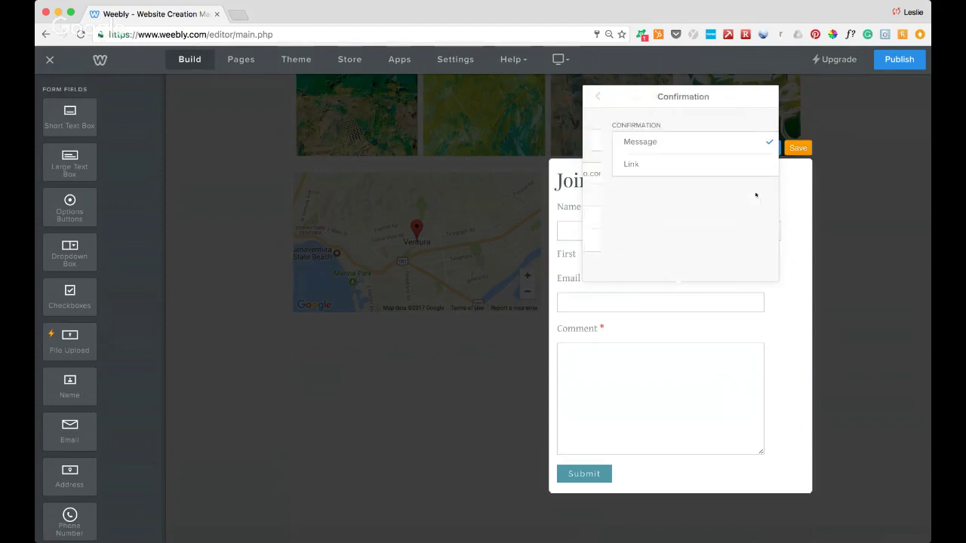
left_click(747, 141)
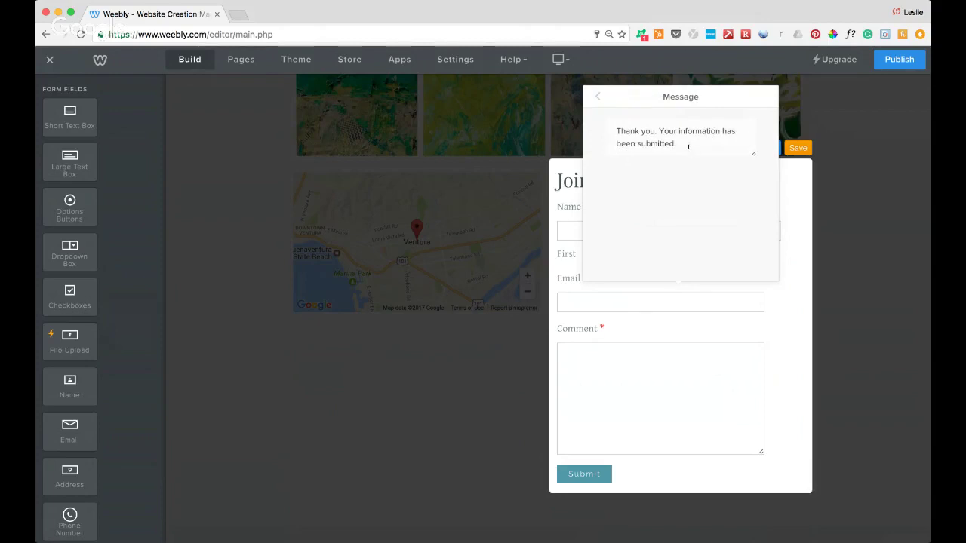
left_click(596, 97)
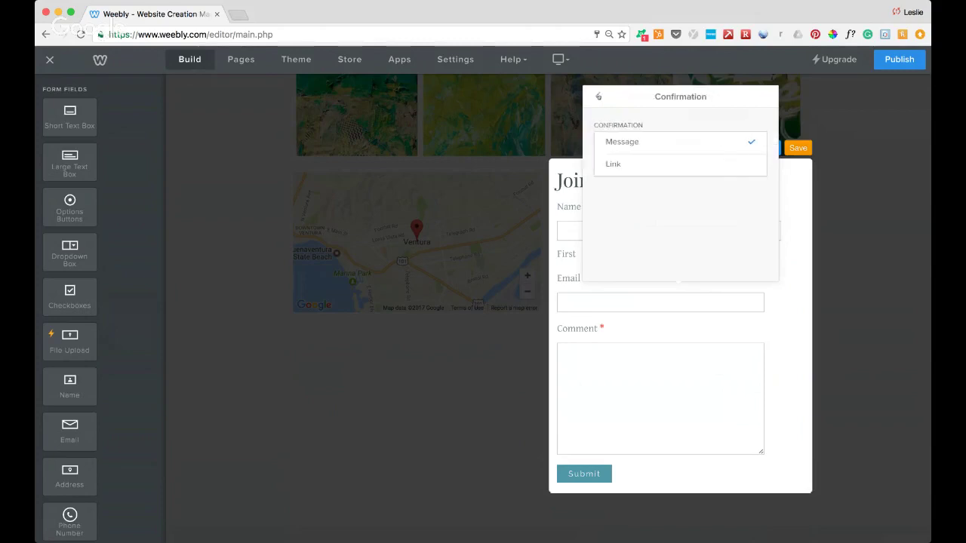
left_click(598, 96)
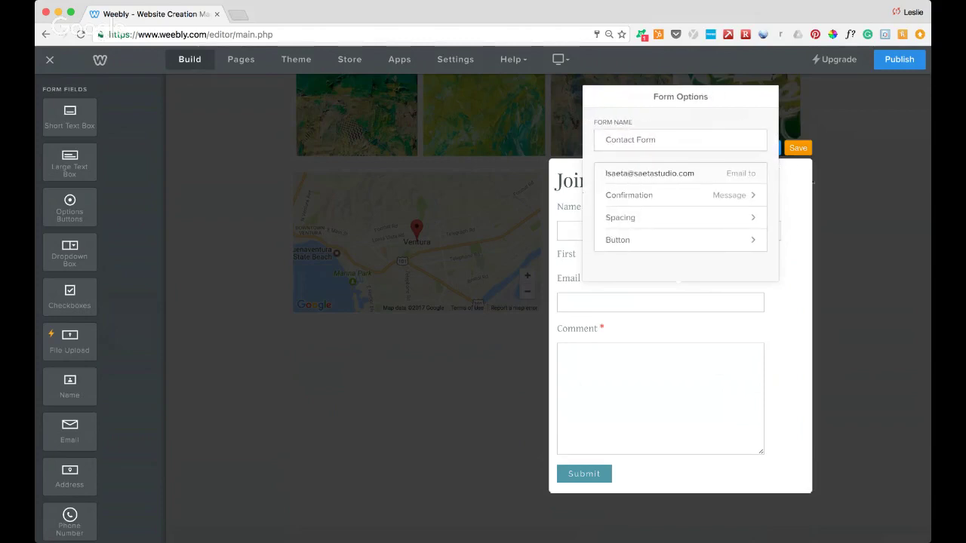
left_click(812, 195)
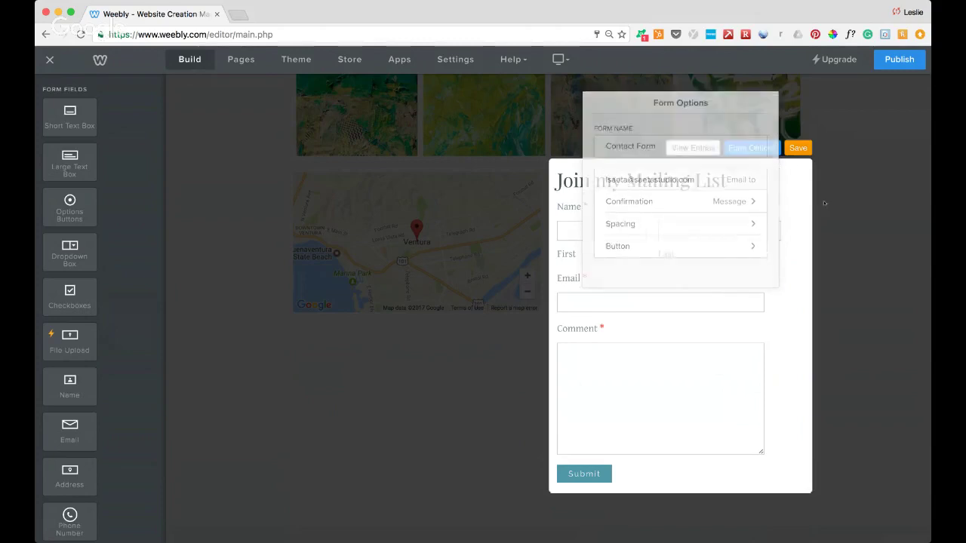
left_click(797, 148)
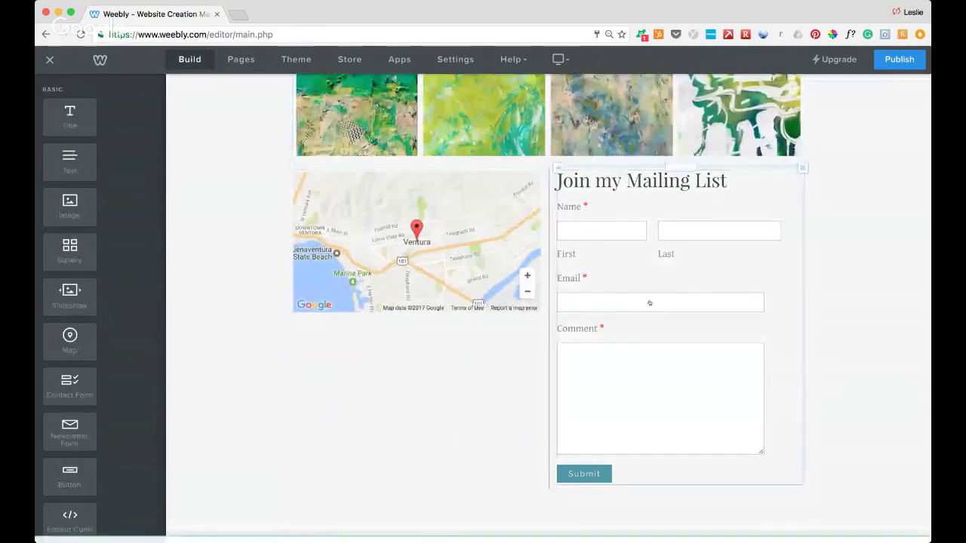
Add a button element directly below the Ventura map and set its text to "Shop Here".
scroll(69, 273, "down", 5)
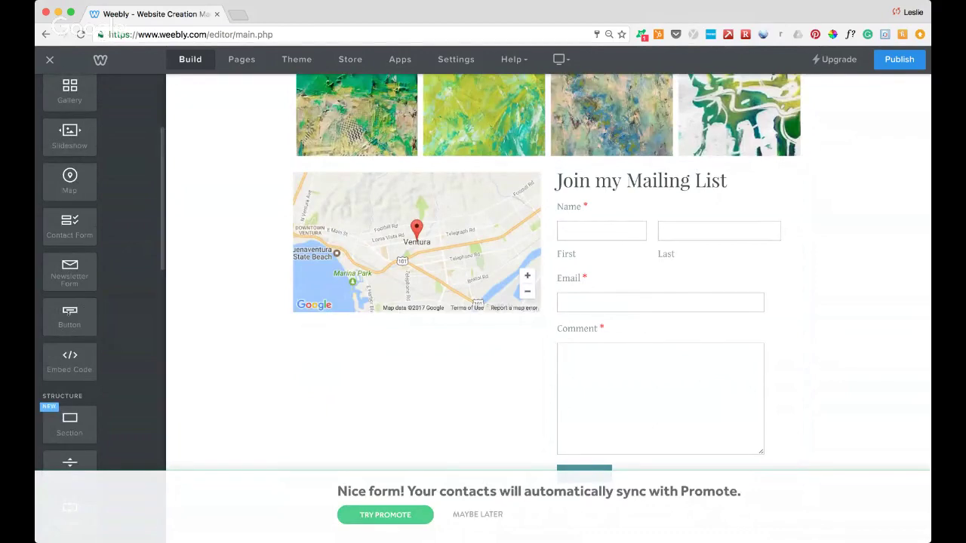
left_click_drag(70, 317, 421, 339)
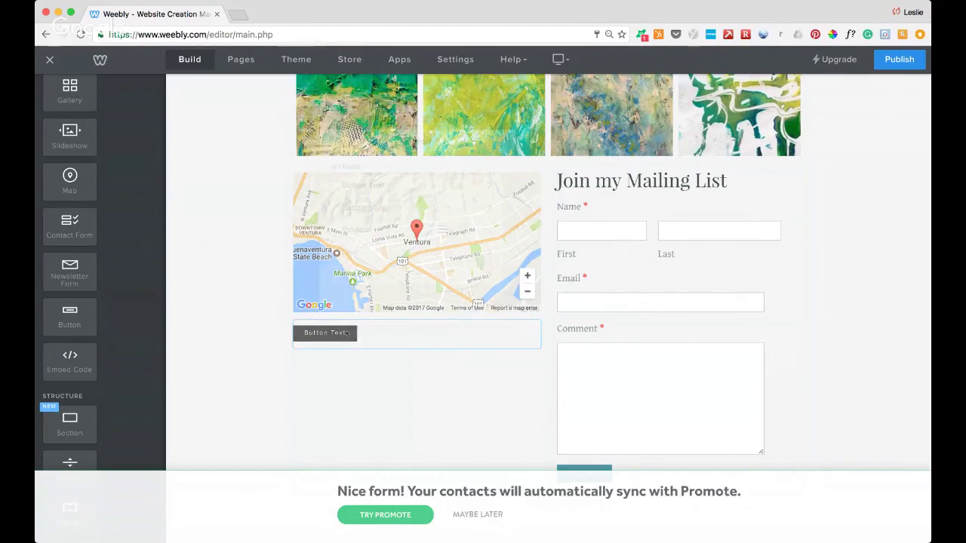
left_click(347, 334)
left_click(488, 173)
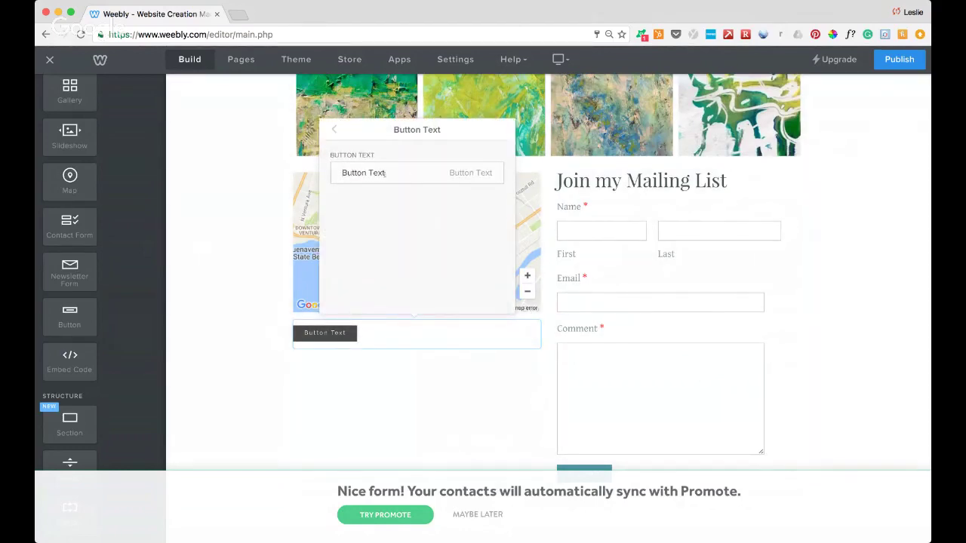
left_click_drag(385, 173, 333, 173)
type("Shop Here")
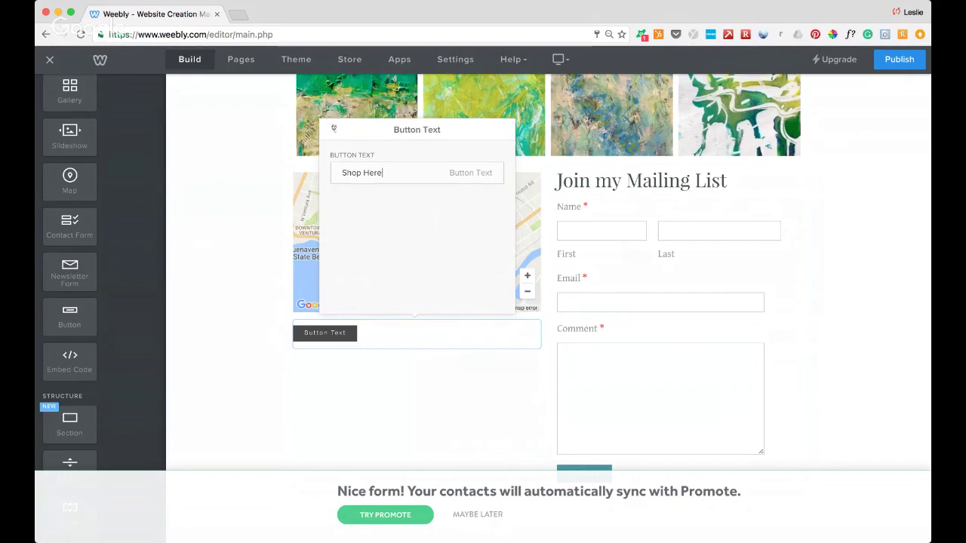
left_click(333, 129)
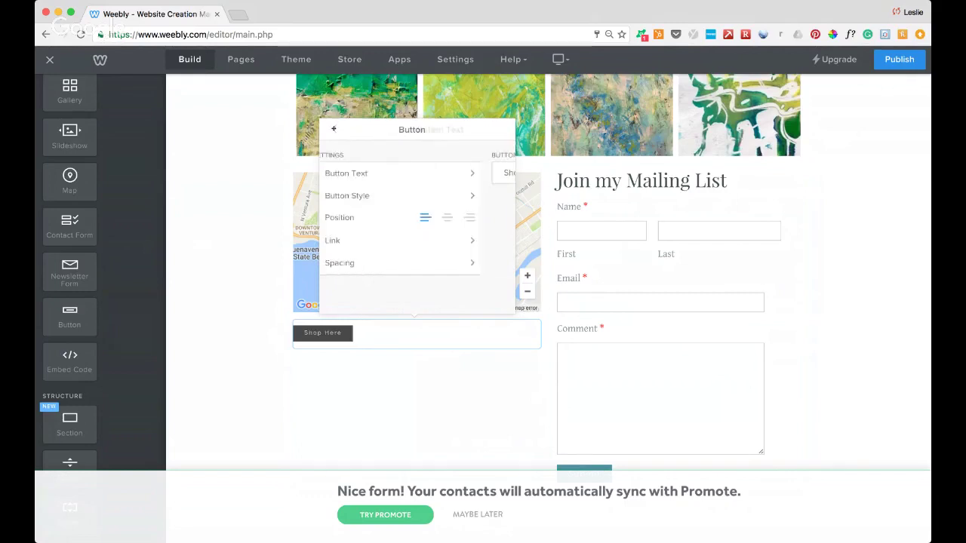
Apply the large teal button style to the Shop Here button and close its settings.
left_click(491, 195)
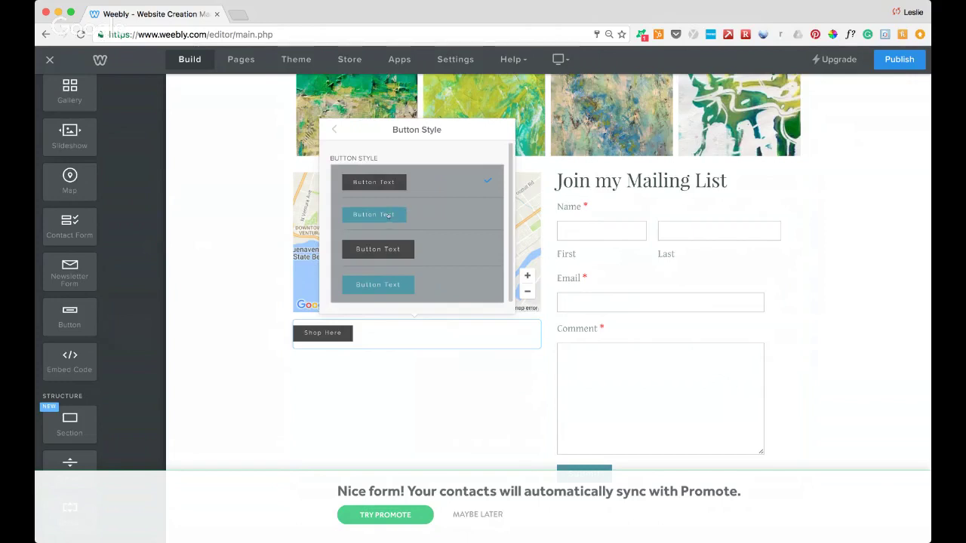
left_click(388, 284)
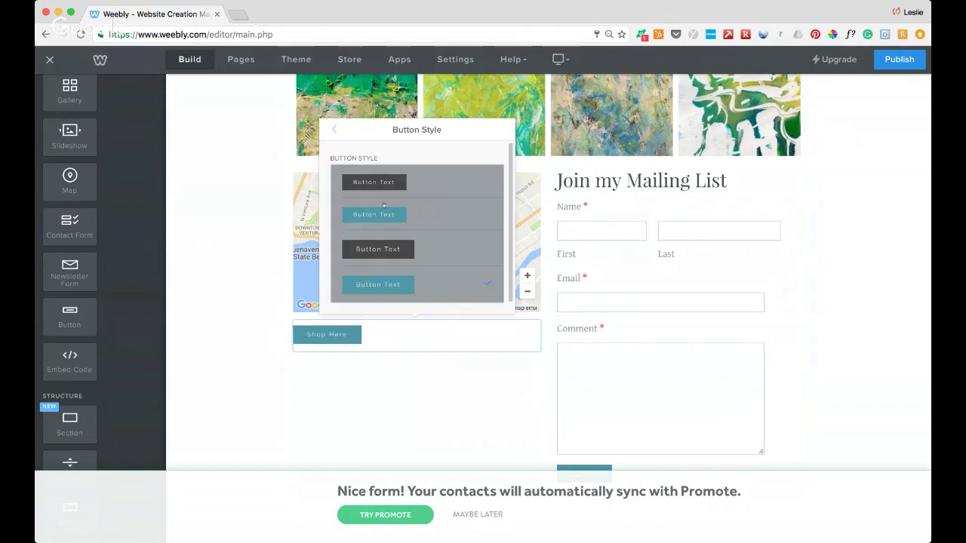
left_click(336, 130)
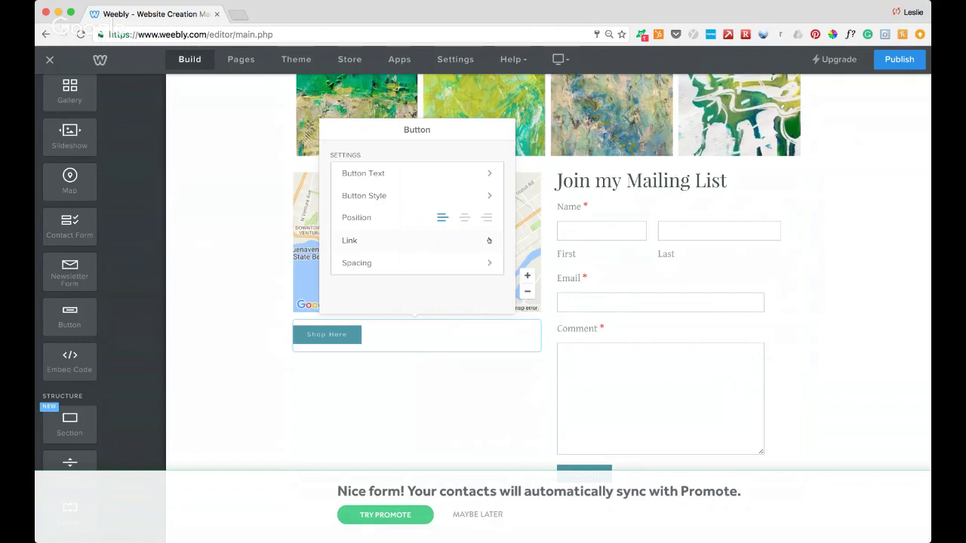
left_click(436, 388)
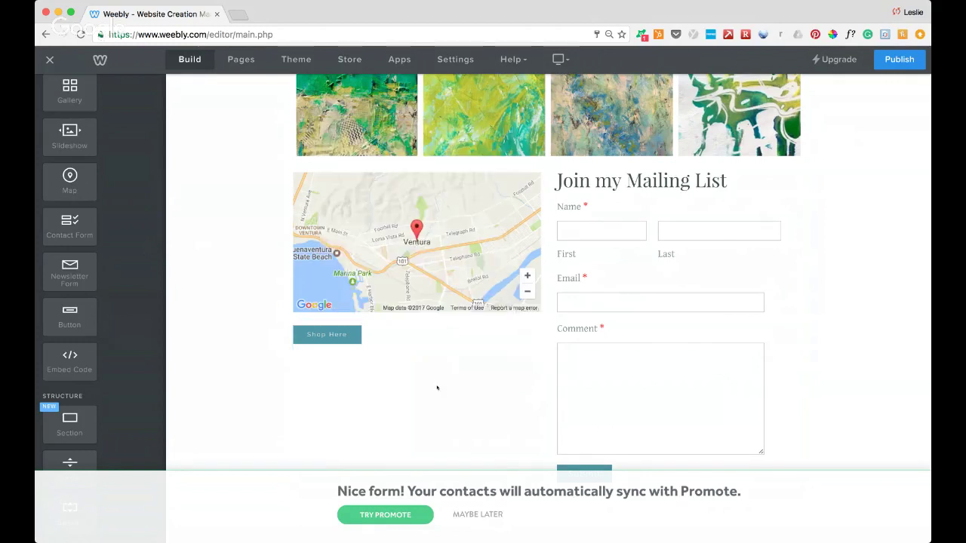
Move the Shop Here button above the Ventura map, below the painting gallery.
mouse_move(423, 321)
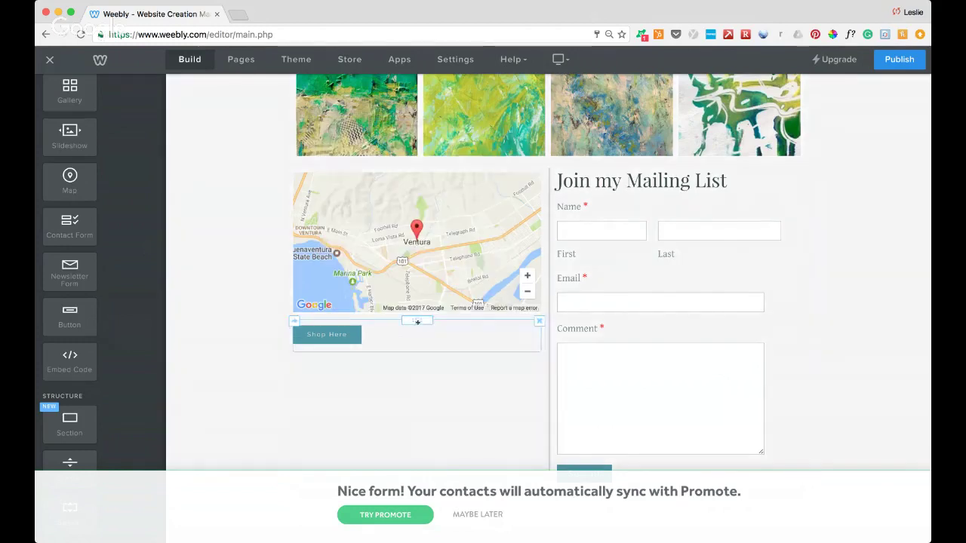
mouse_move(420, 167)
left_click_drag(419, 320, 444, 163)
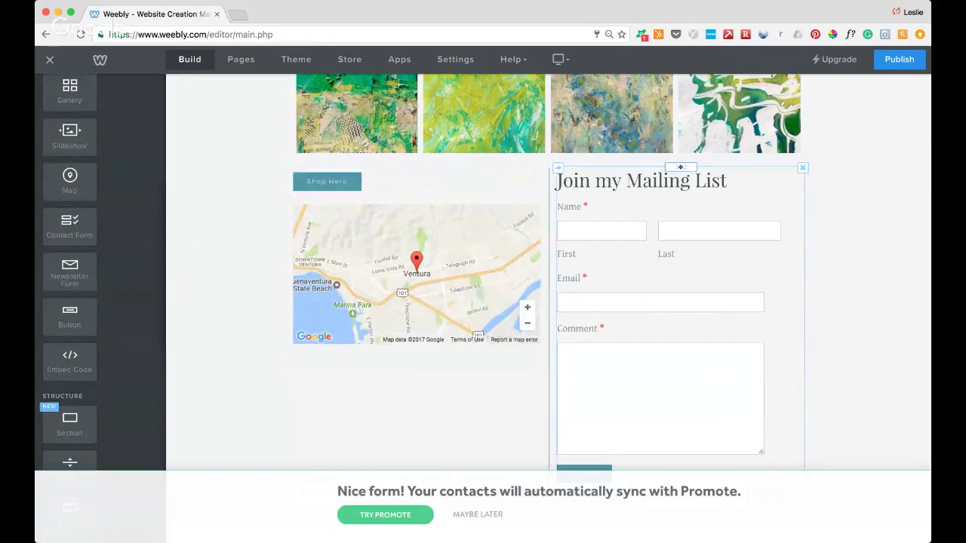
Move the mailing-list form below the map and return it to a column on the map's right side.
left_click_drag(679, 167, 407, 332)
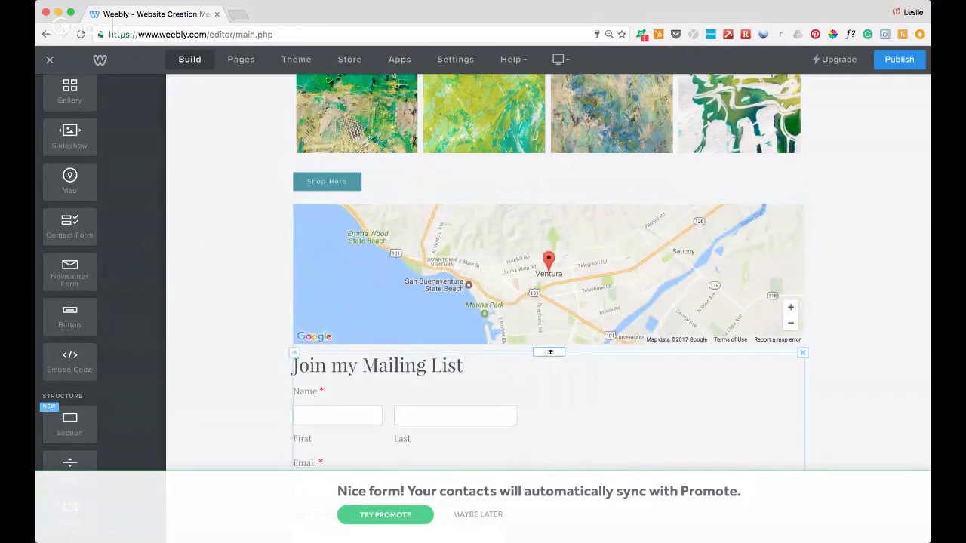
left_click_drag(549, 351, 805, 258)
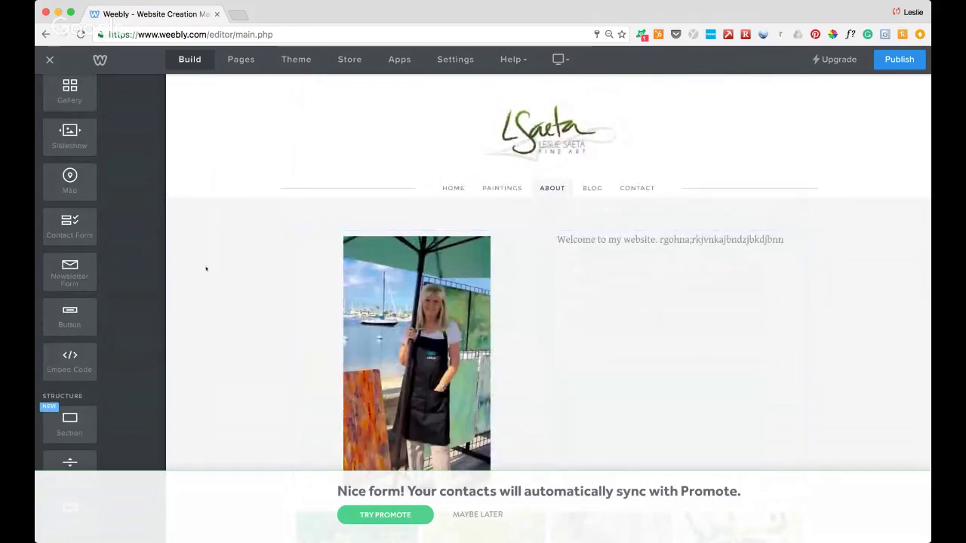
Look through the available page elements, from the basic ones through structure, media and ecommerce to the additional elements.
scroll(122, 227, "down", 2)
scroll(122, 227, "down", 5)
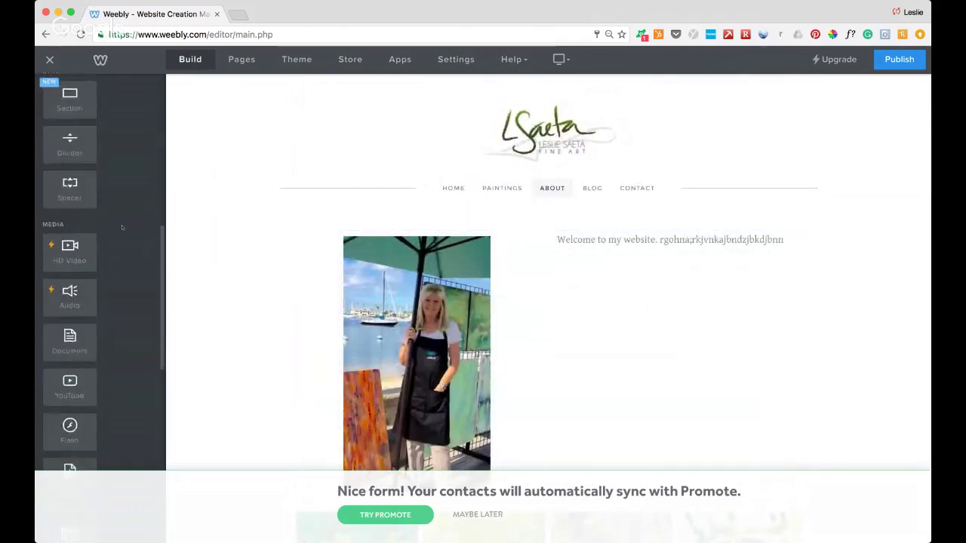
scroll(121, 227, "up", 8)
scroll(121, 227, "up", 3)
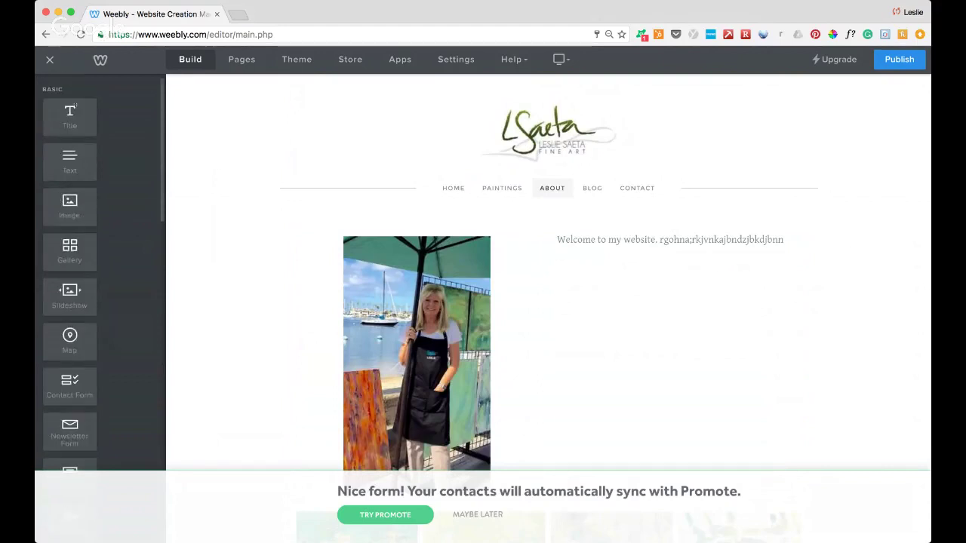
scroll(113, 154, "down", 10)
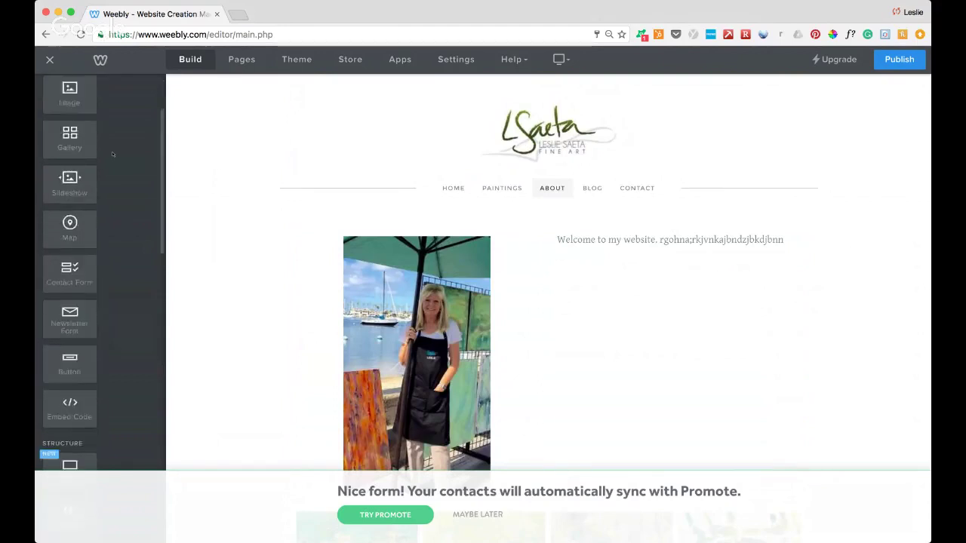
scroll(112, 154, "down", 1)
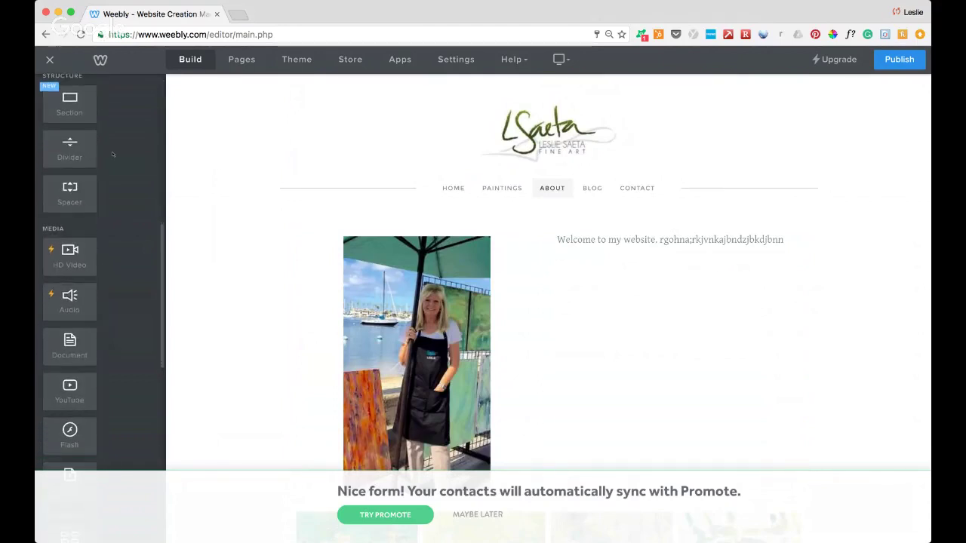
scroll(76, 211, "down", 2)
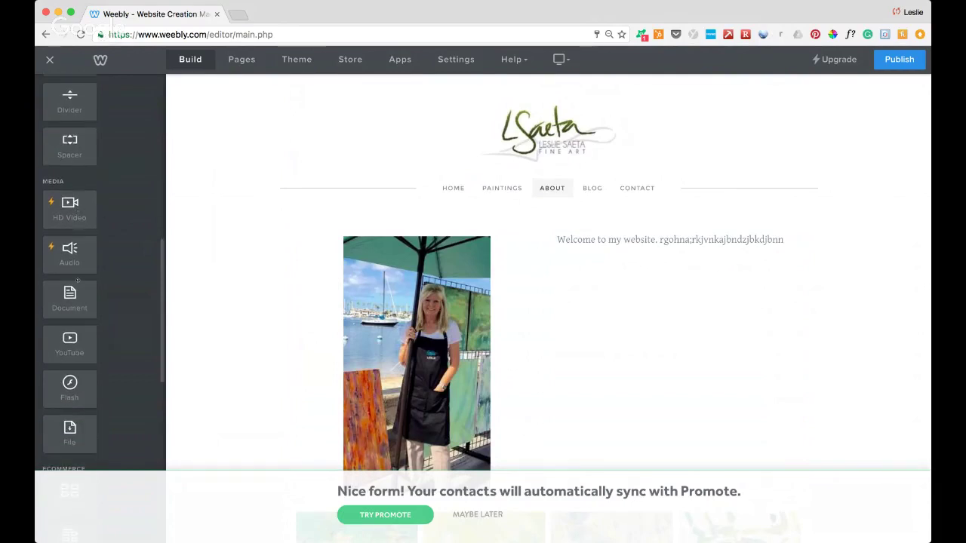
scroll(69, 300, "down", 4)
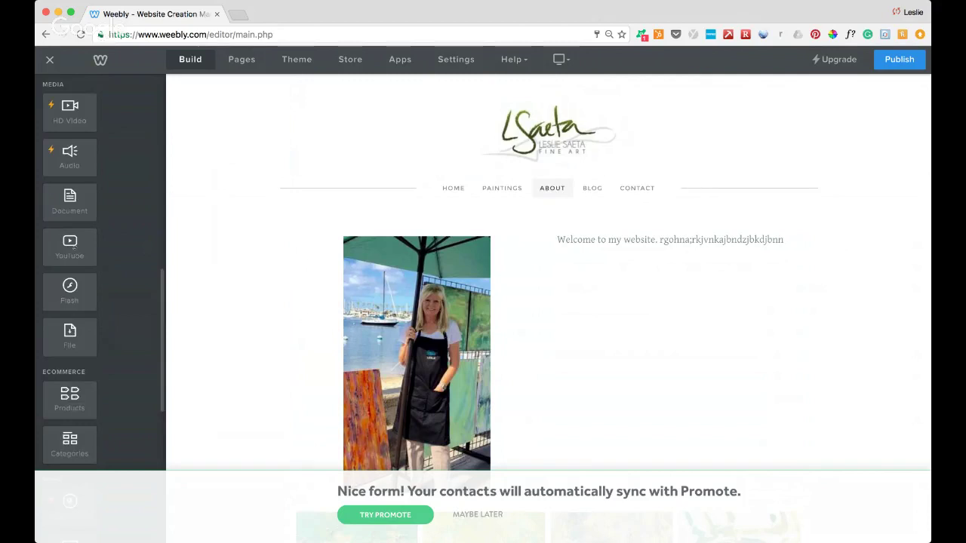
scroll(73, 248, "down", 6)
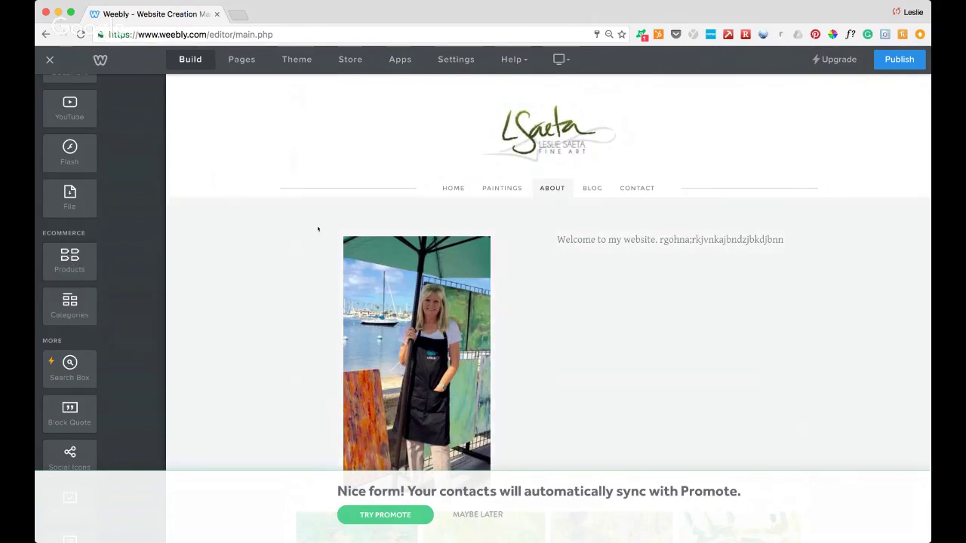
Open the site's Home page in the editor.
left_click(457, 188)
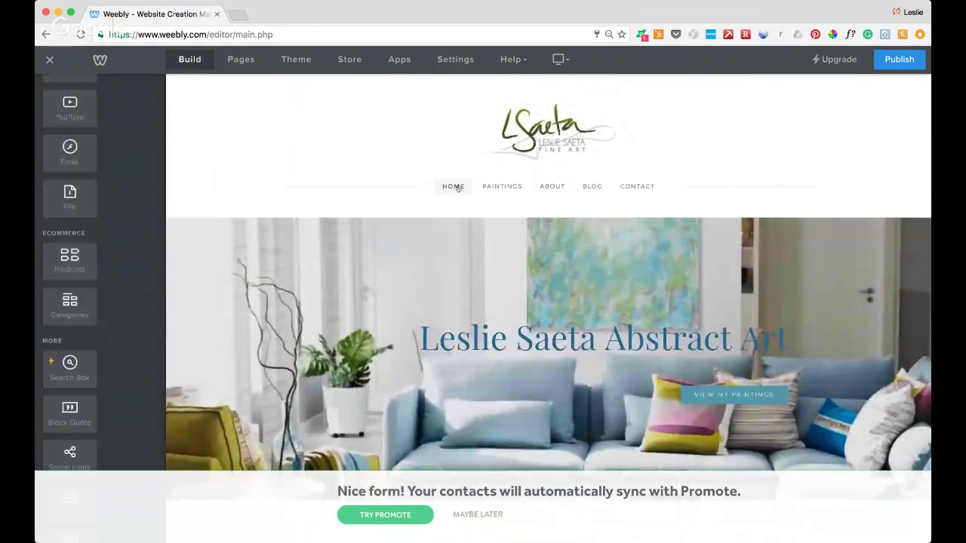
scroll(456, 189, "down", 4)
scroll(457, 189, "down", 3)
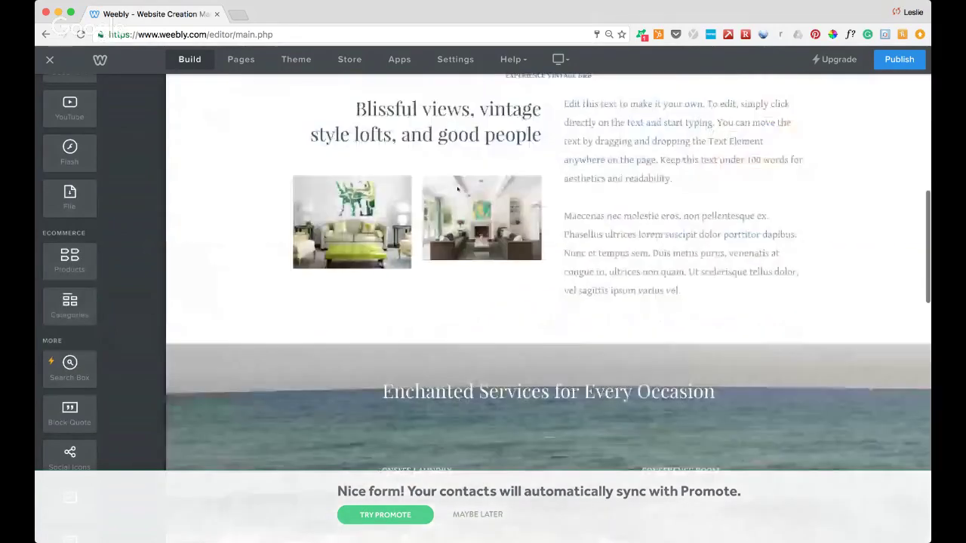
scroll(457, 190, "down", 1)
scroll(457, 189, "up", 4)
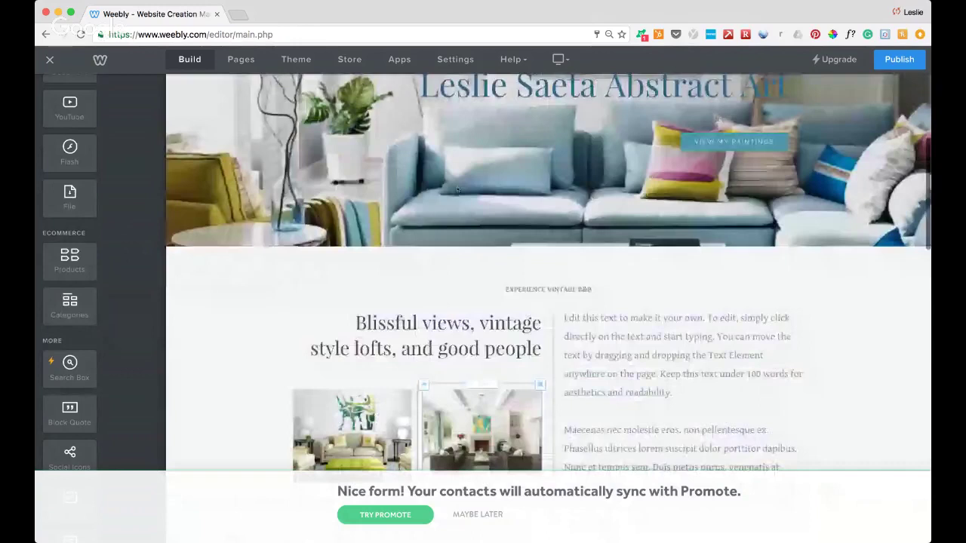
scroll(457, 189, "up", 3)
Try several of the theme's color variants on the home page, including orange, red and green, and switch back to the teal variant.
left_click(296, 59)
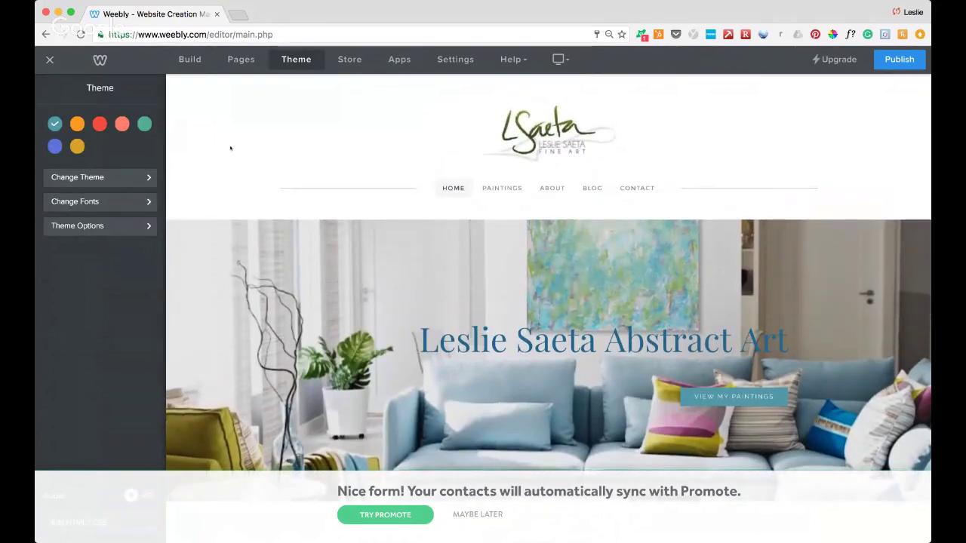
left_click(77, 123)
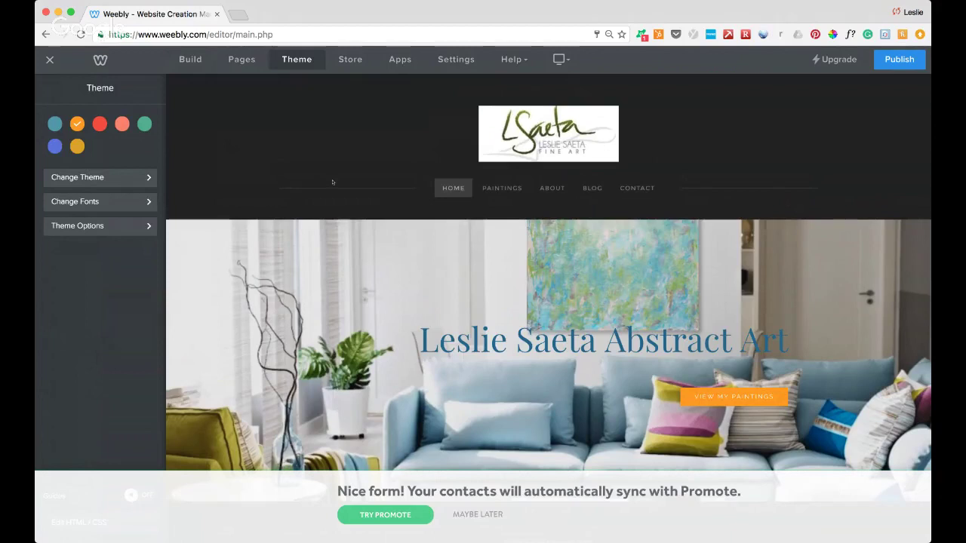
scroll(331, 182, "down", 3)
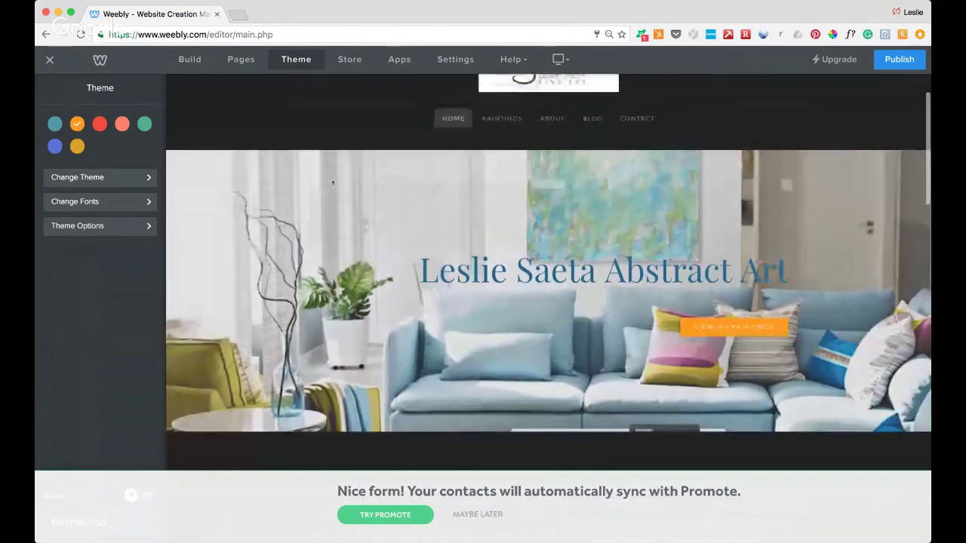
scroll(751, 330, "up", 3)
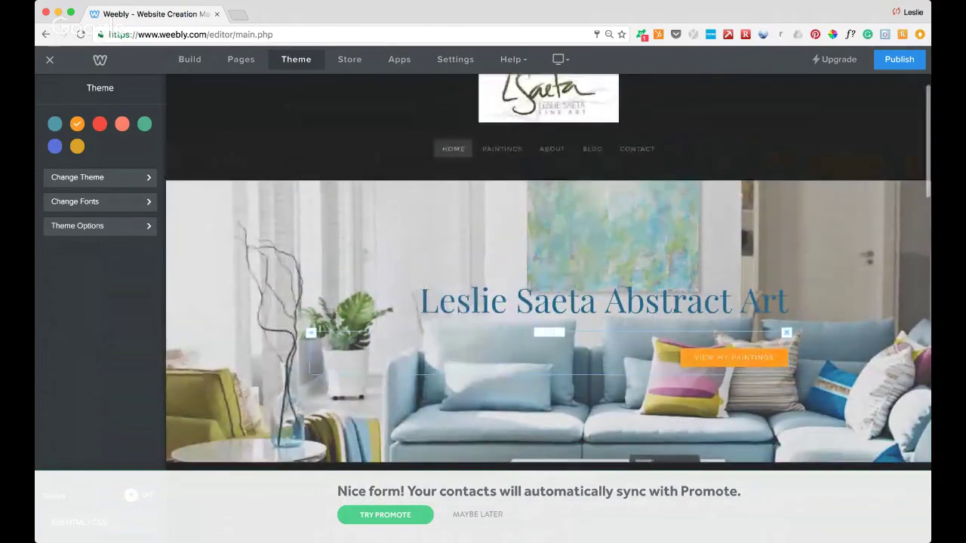
left_click(99, 124)
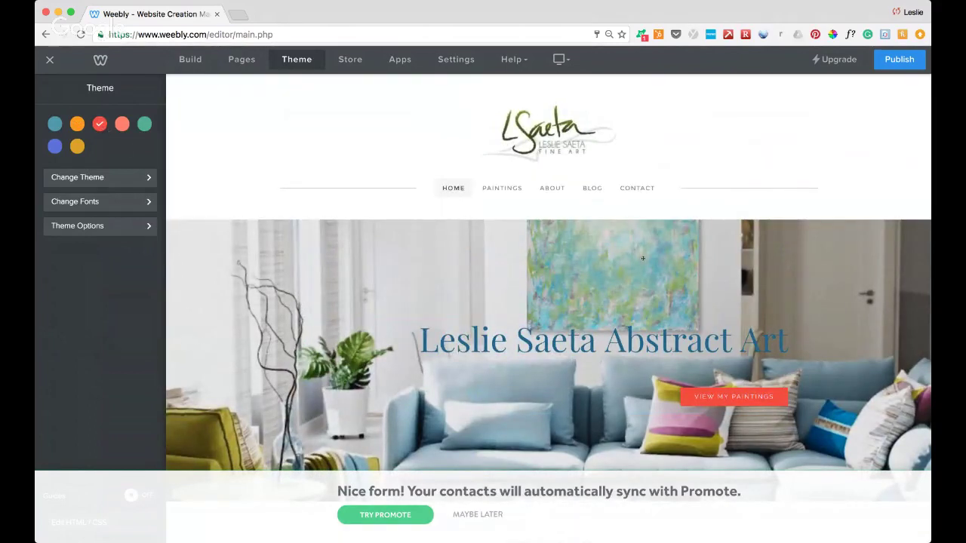
left_click(122, 123)
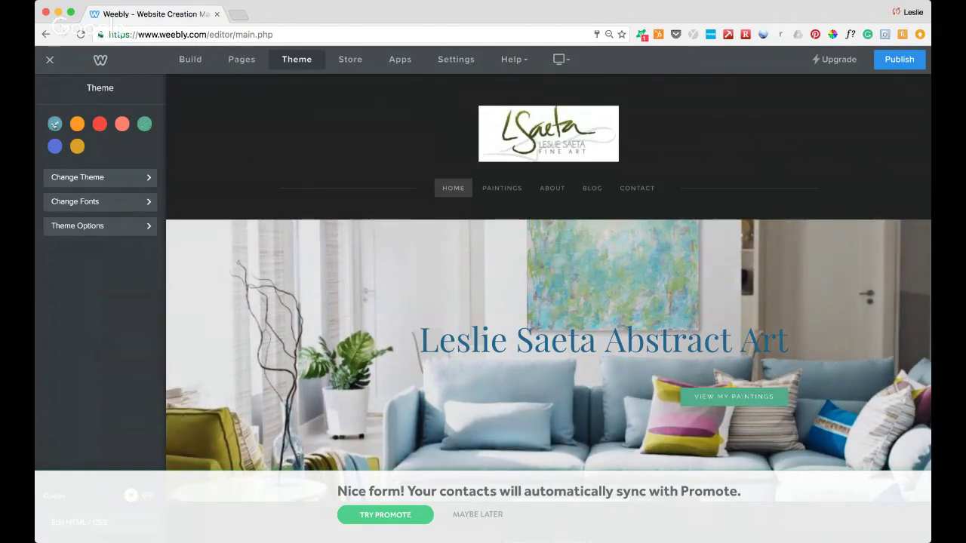
left_click(54, 124)
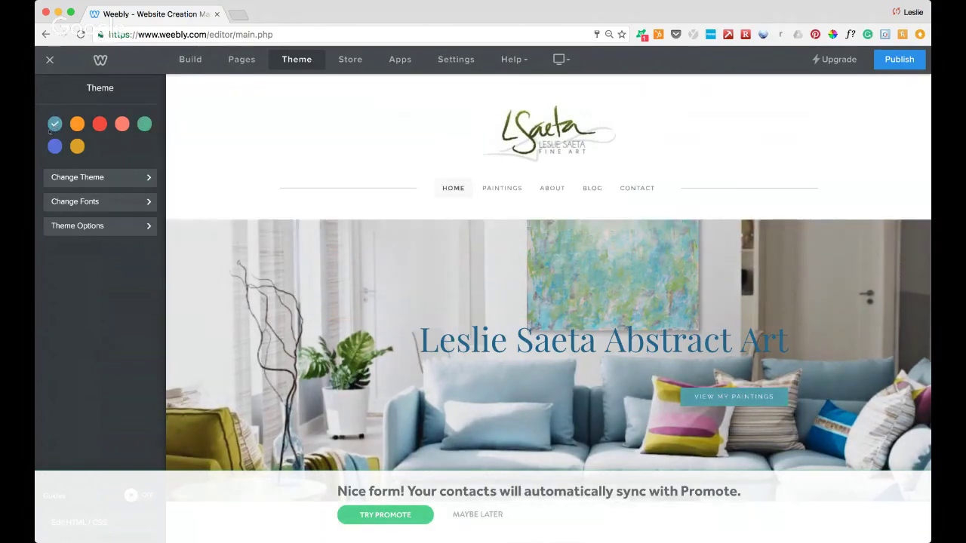
left_click(492, 144)
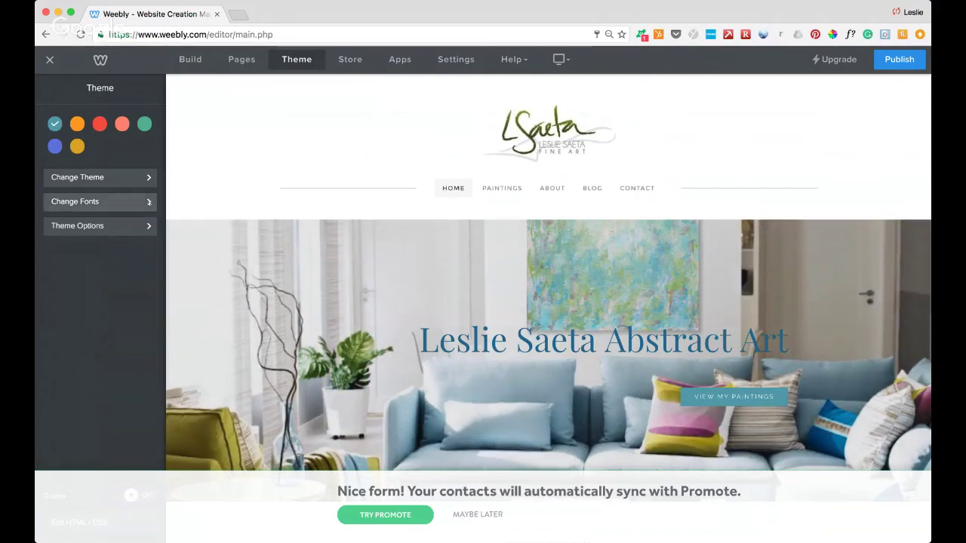
Examine the fonts offered for the navigation menu's main navigation text, from sans serif through handwritten and decorative, and return to the theme settings.
left_click(149, 201)
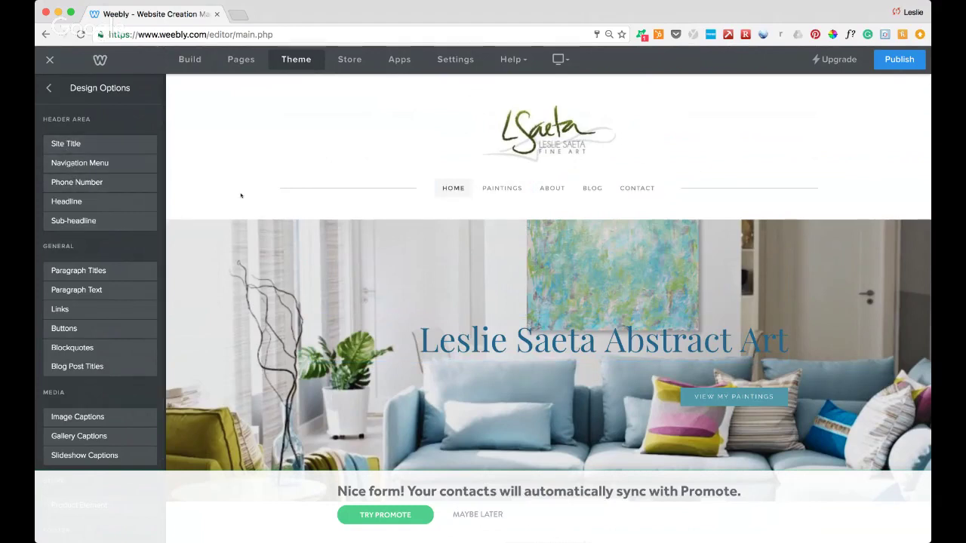
left_click(146, 163)
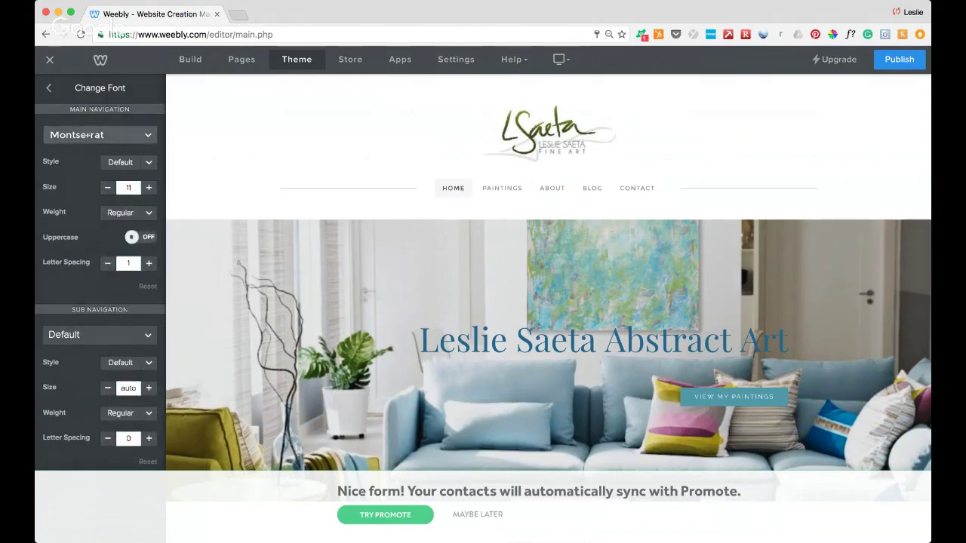
left_click(148, 136)
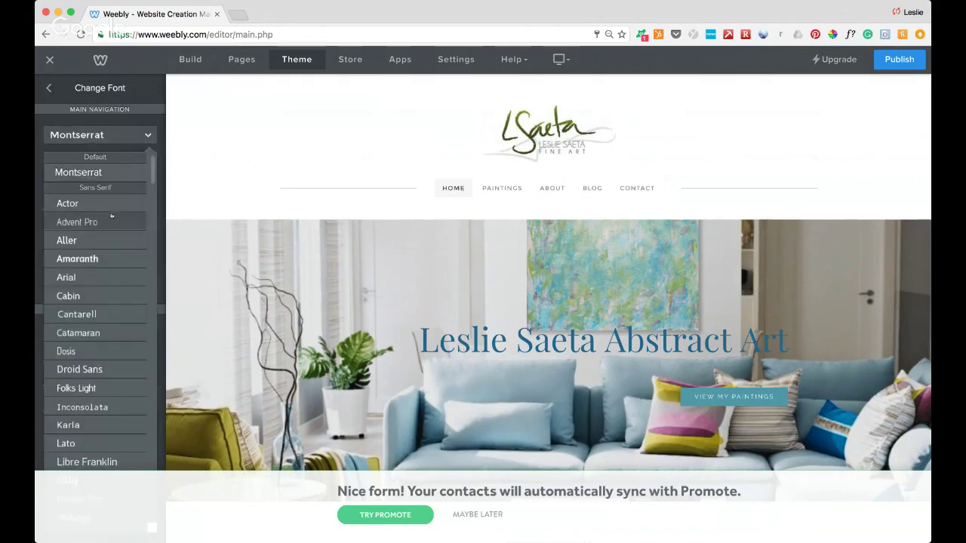
scroll(111, 217, "down", 6)
scroll(112, 216, "down", 10)
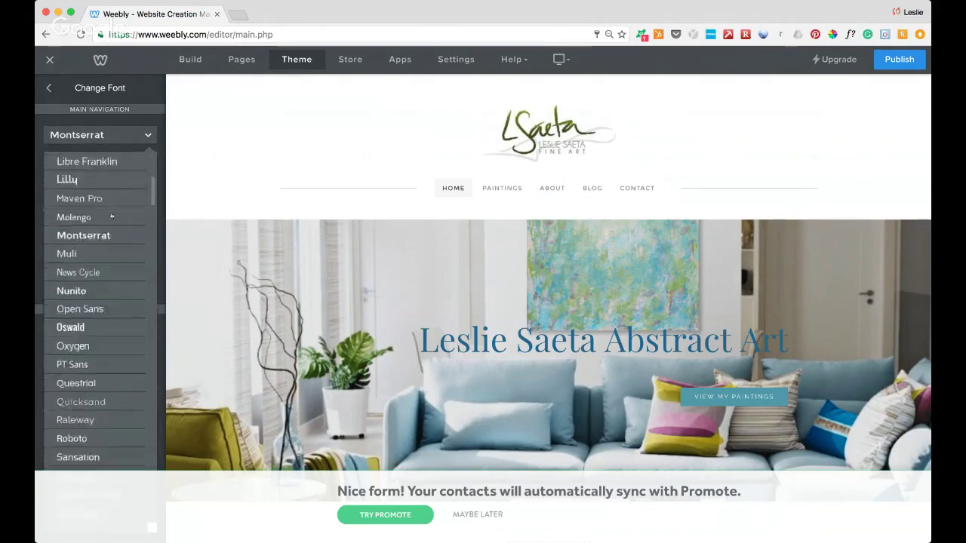
scroll(112, 216, "down", 5)
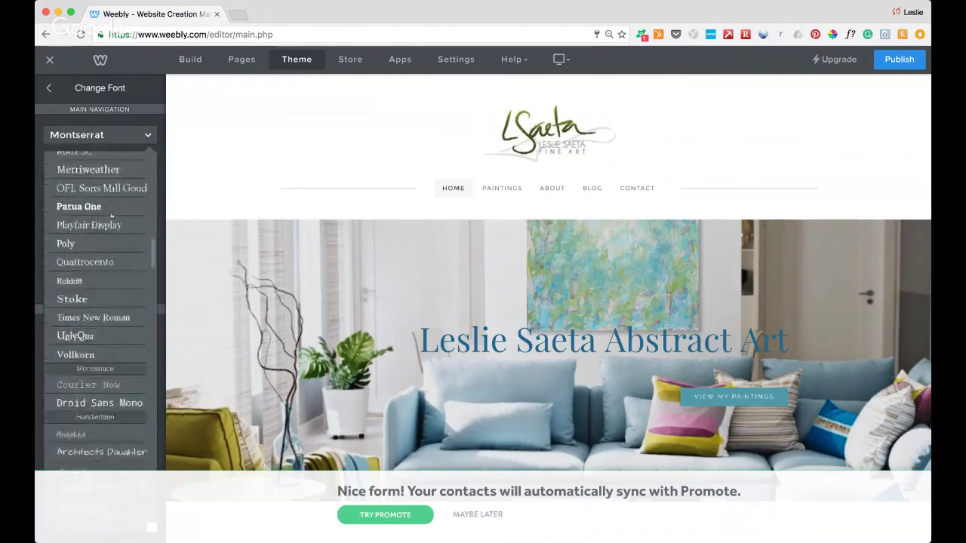
scroll(110, 215, "down", 3)
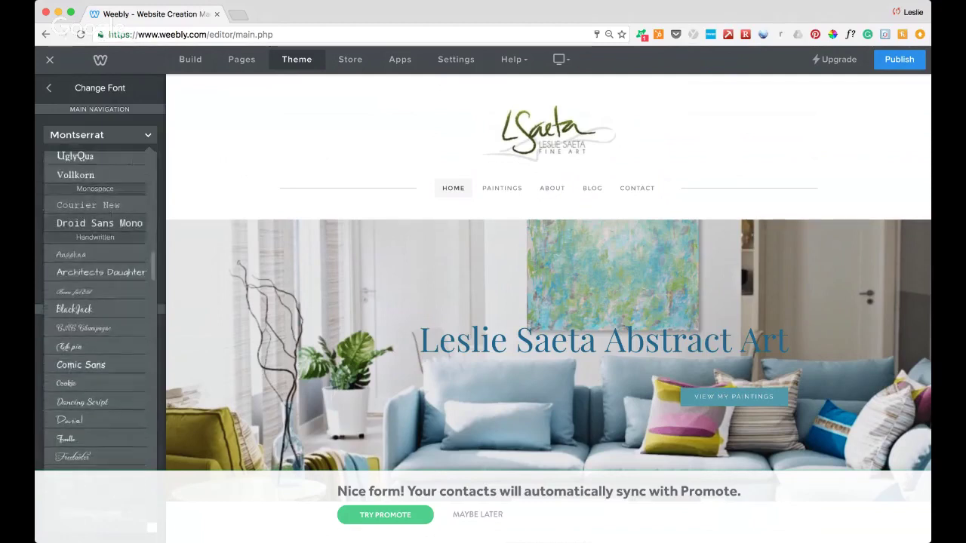
scroll(111, 215, "down", 1)
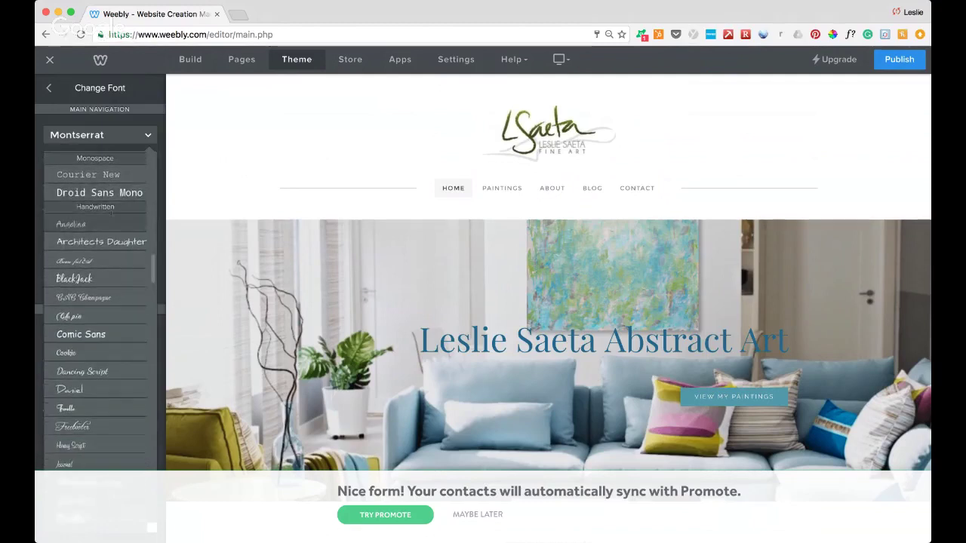
scroll(111, 214, "down", 5)
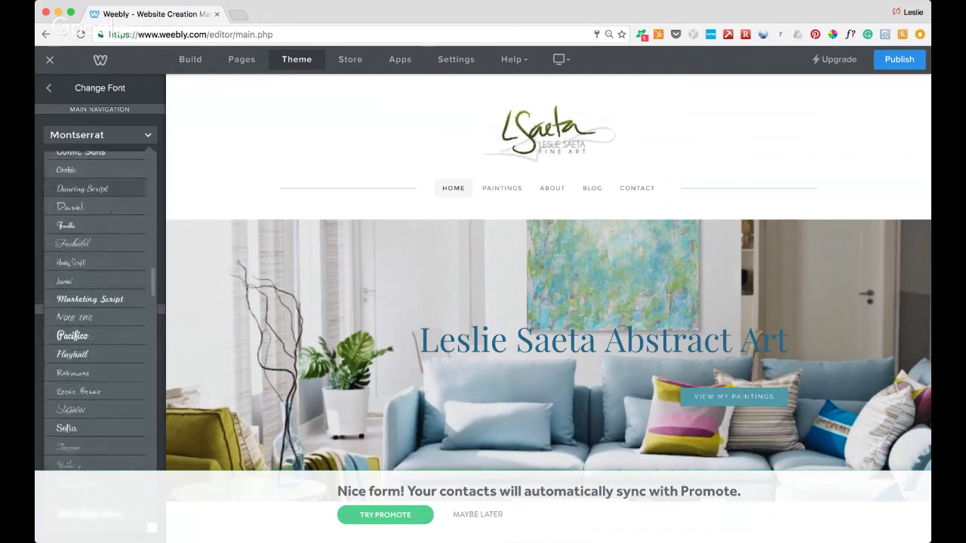
scroll(111, 216, "down", 1)
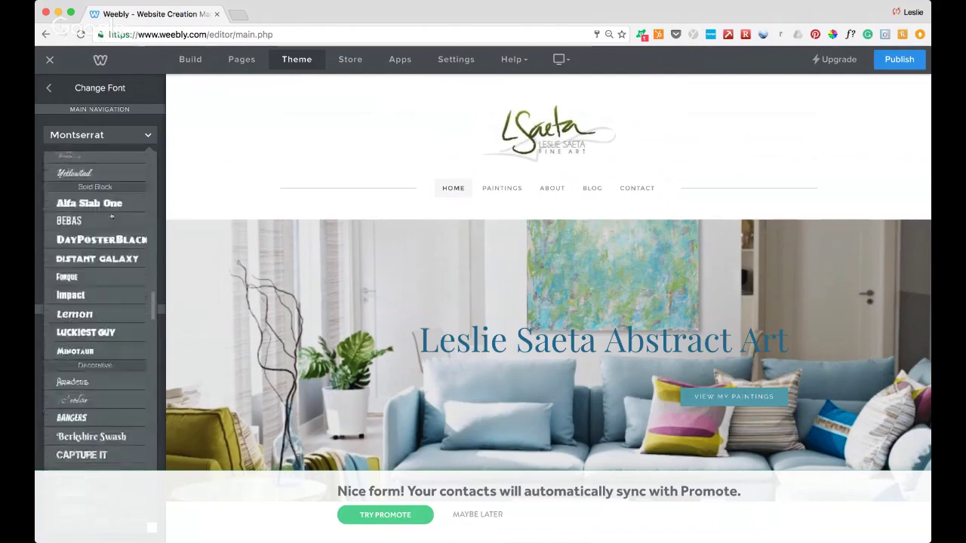
scroll(111, 215, "down", 3)
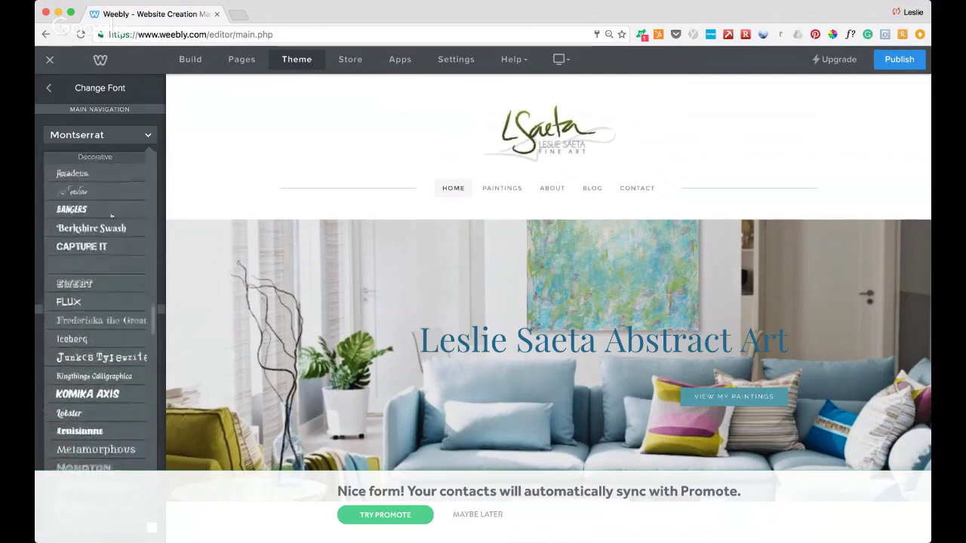
scroll(111, 216, "down", 2)
scroll(111, 215, "down", 1)
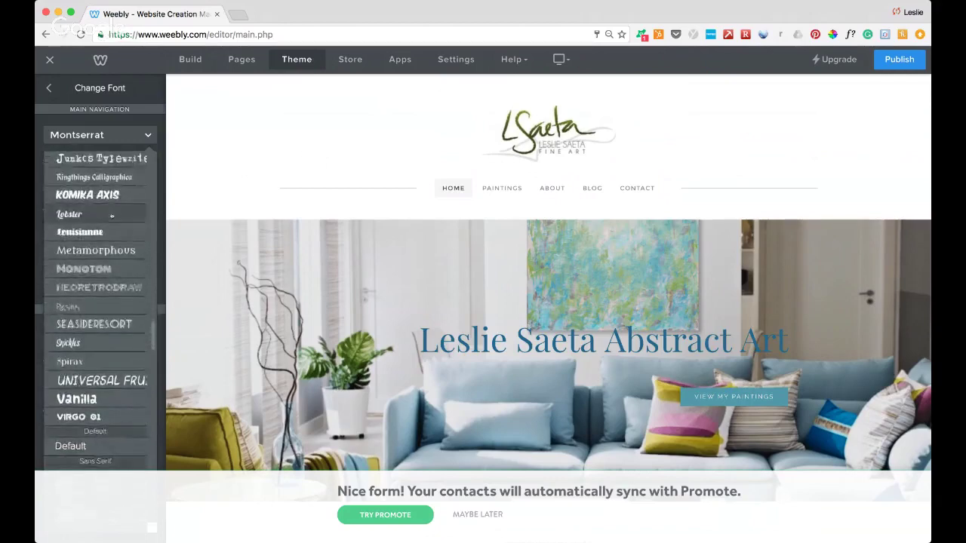
scroll(112, 216, "down", 5)
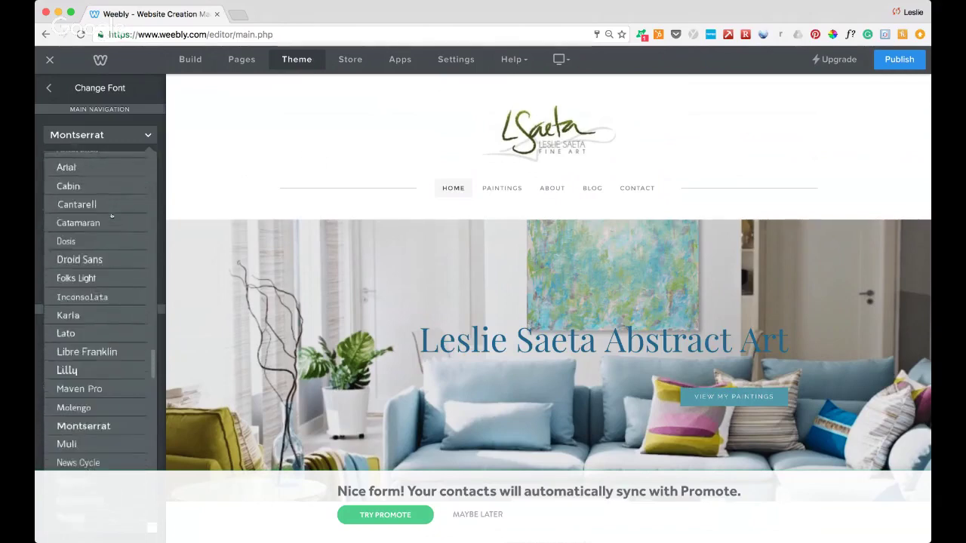
scroll(111, 215, "down", 3)
scroll(112, 216, "down", 4)
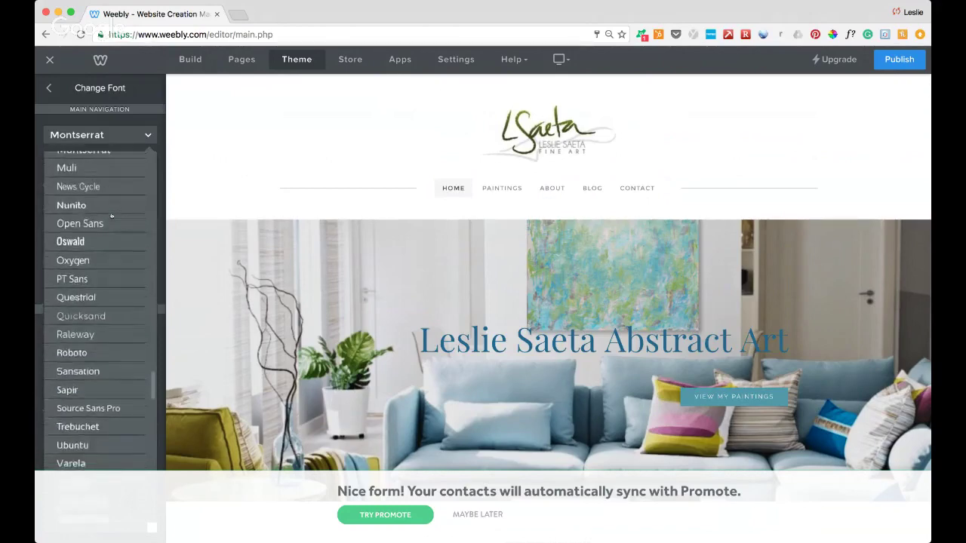
scroll(111, 216, "down", 8)
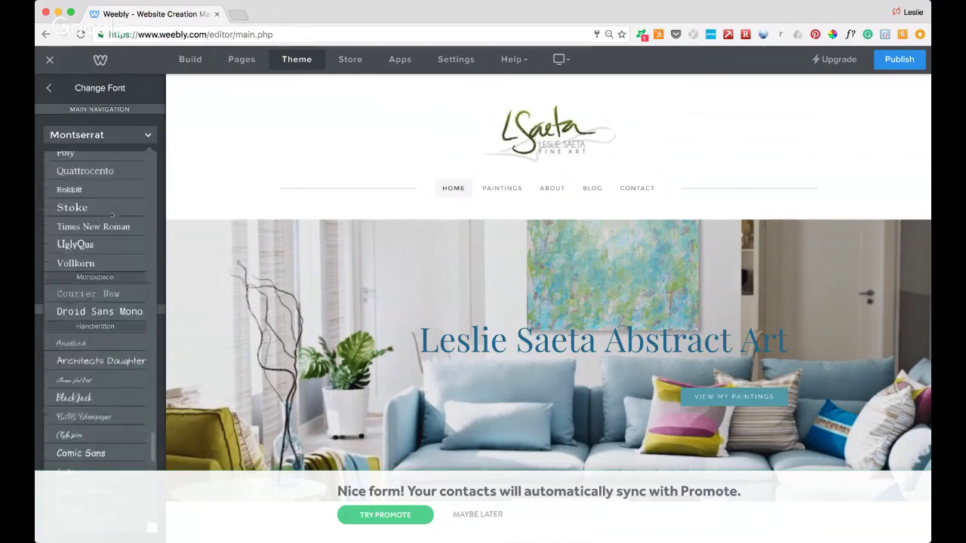
scroll(111, 216, "down", 1)
scroll(111, 215, "down", 1)
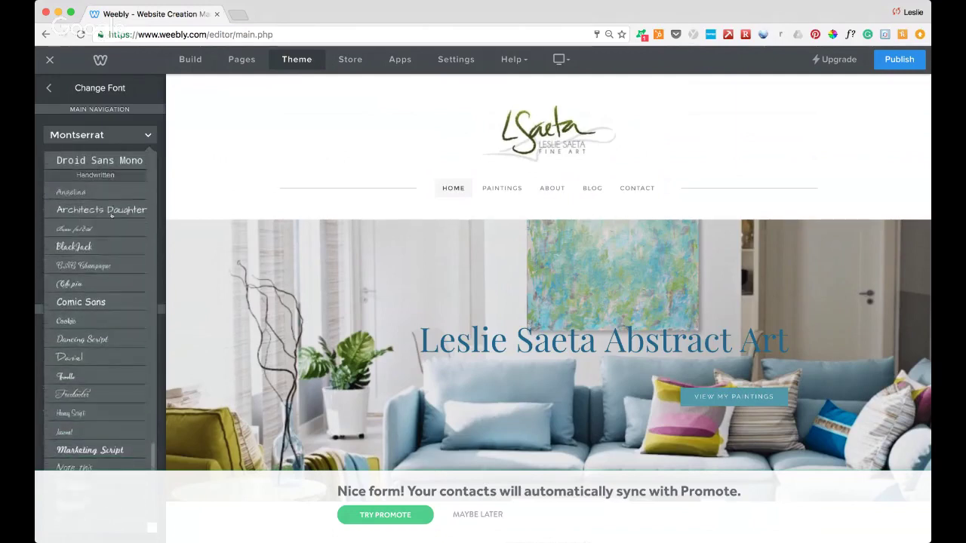
scroll(111, 216, "down", 4)
scroll(111, 216, "up", 7)
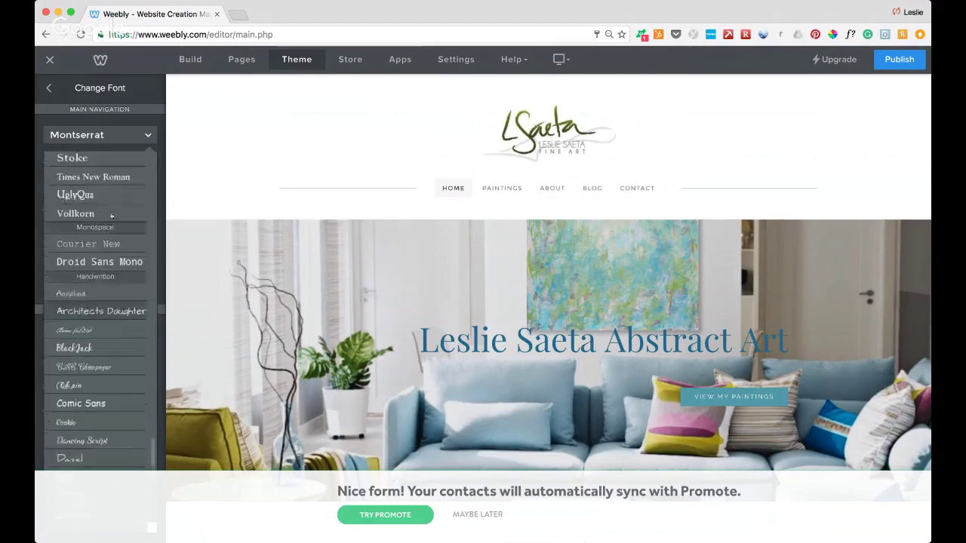
scroll(111, 216, "up", 15)
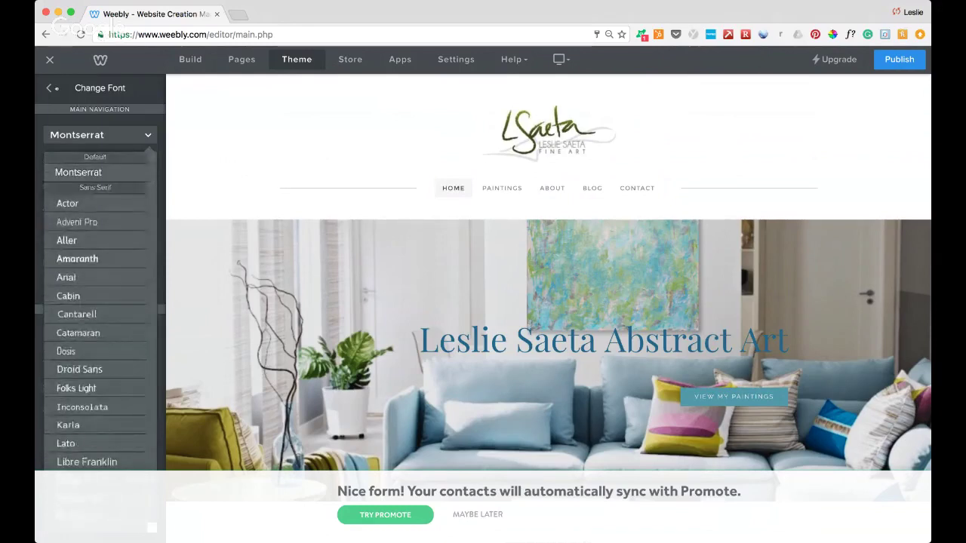
left_click(50, 87)
left_click(50, 88)
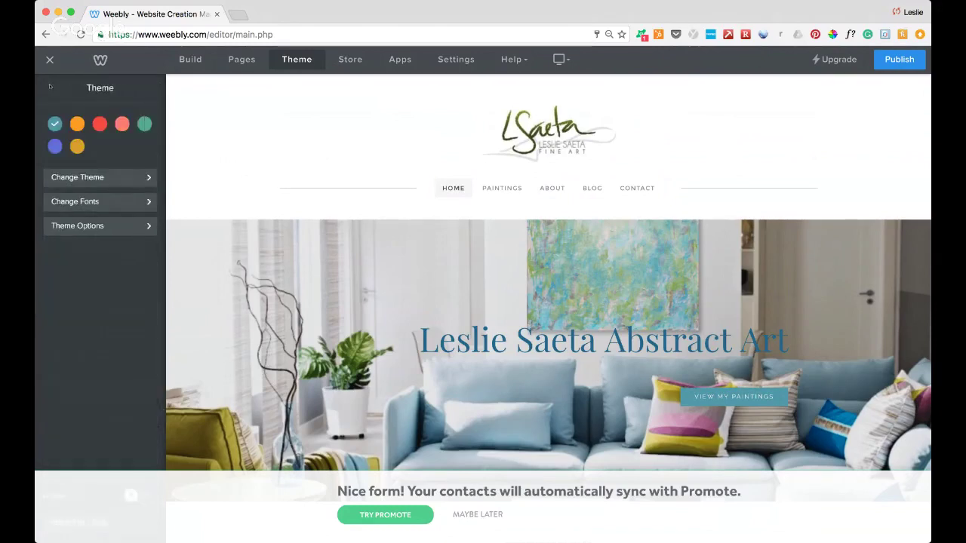
Check the available theme options and preview the Wag & Paws - Unite theme from the gallery on the site's home page.
left_click(89, 226)
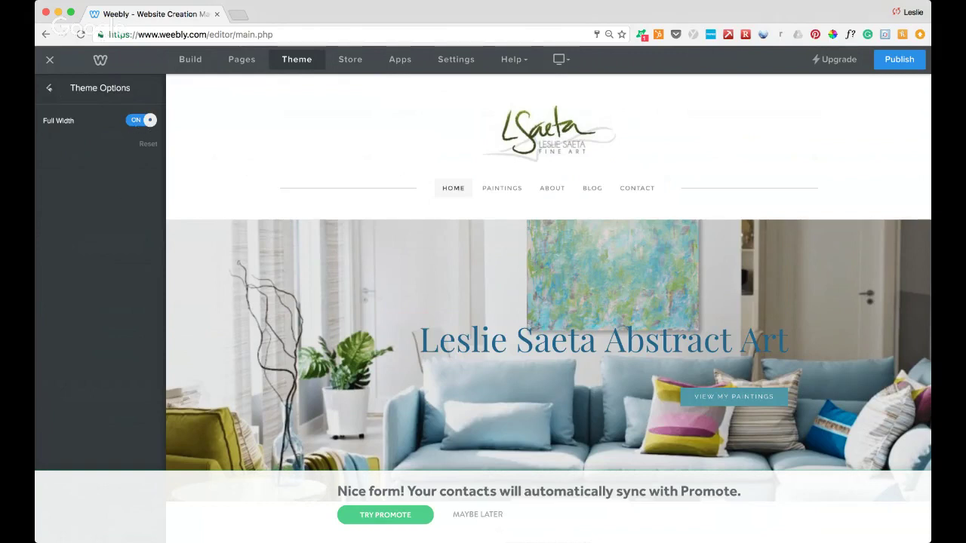
left_click(86, 89)
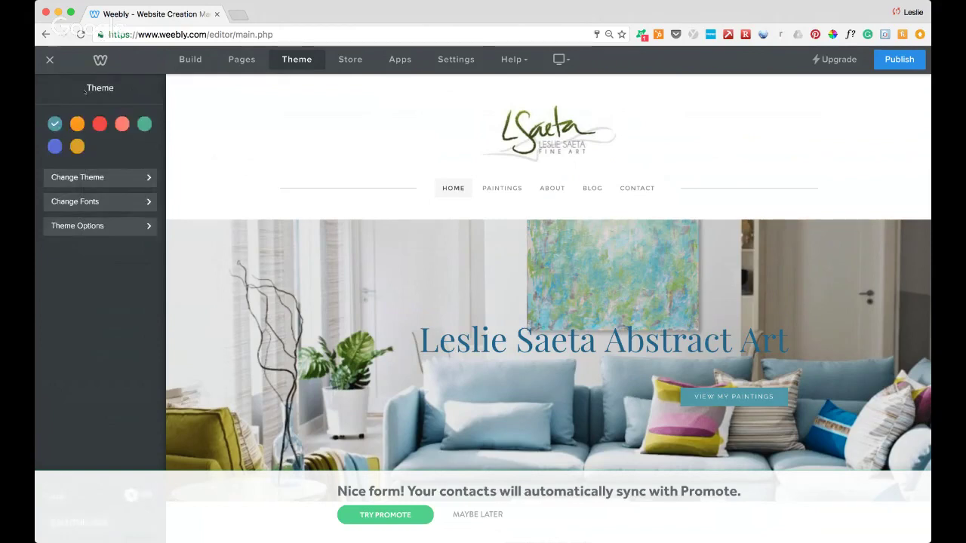
left_click(95, 177)
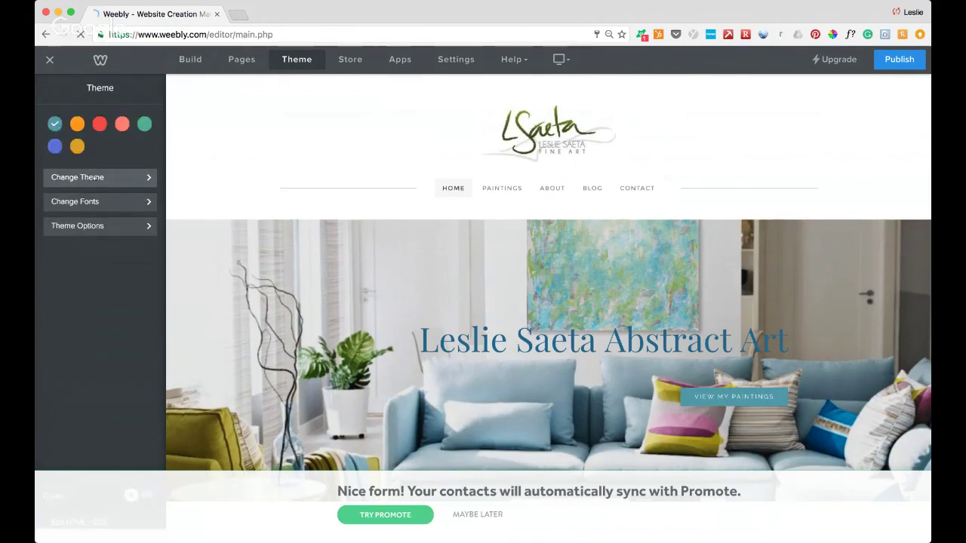
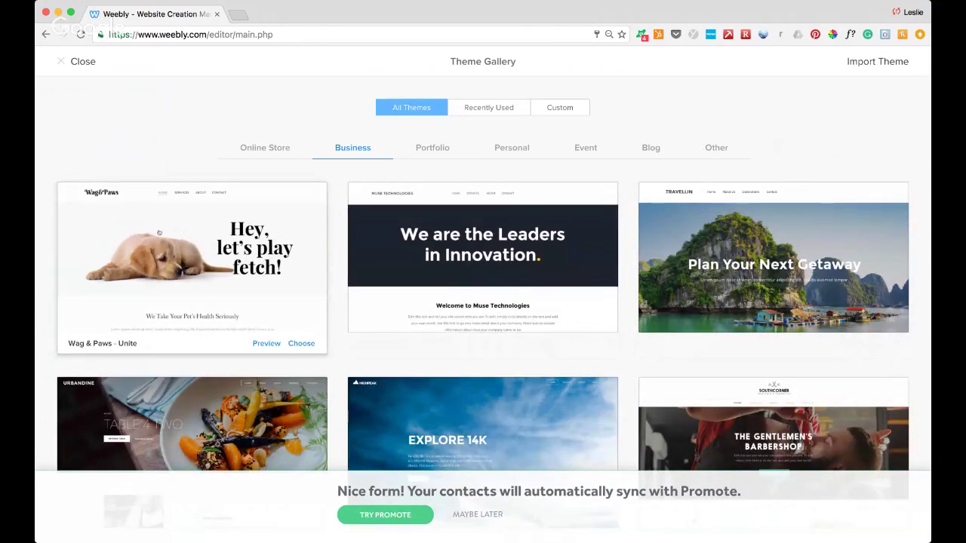
left_click(266, 344)
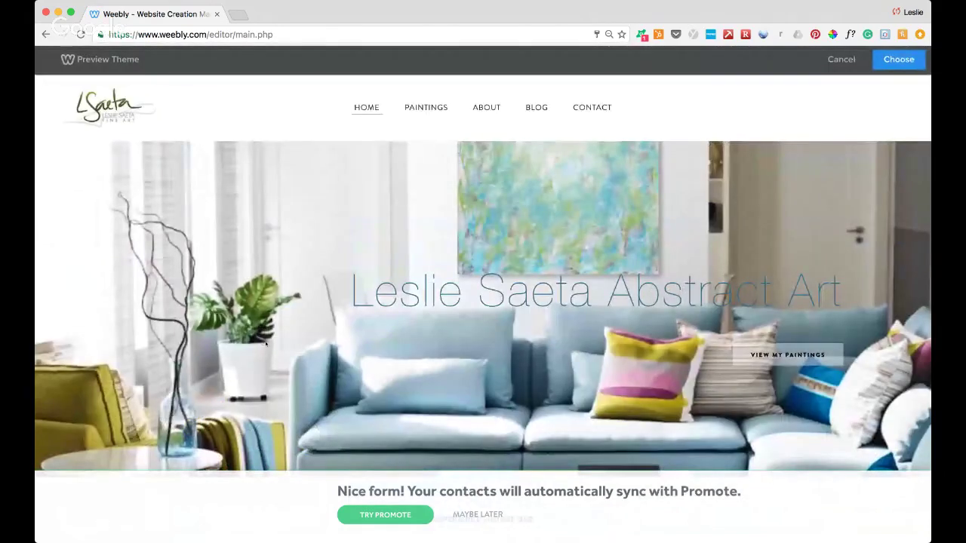
scroll(538, 304, "down", 5)
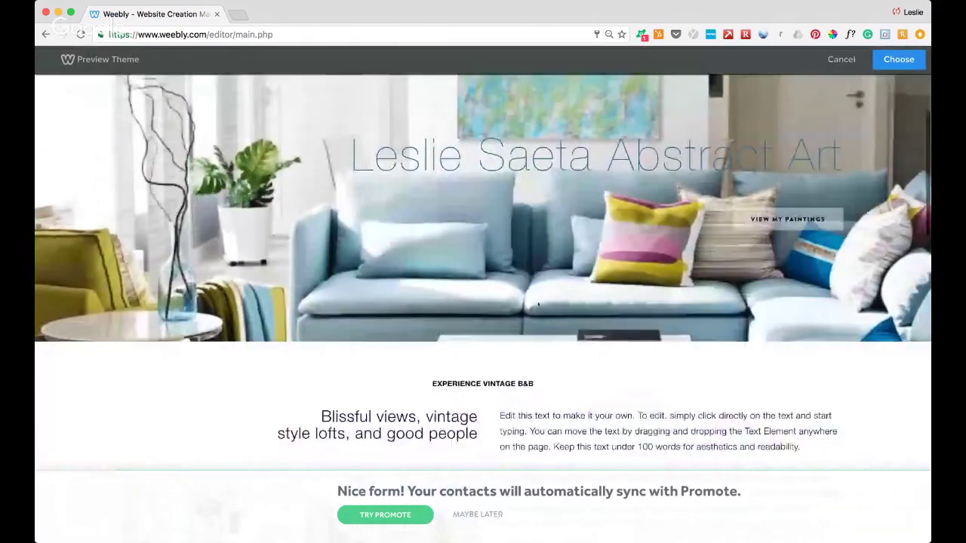
scroll(537, 304, "up", 3)
scroll(537, 304, "up", 2)
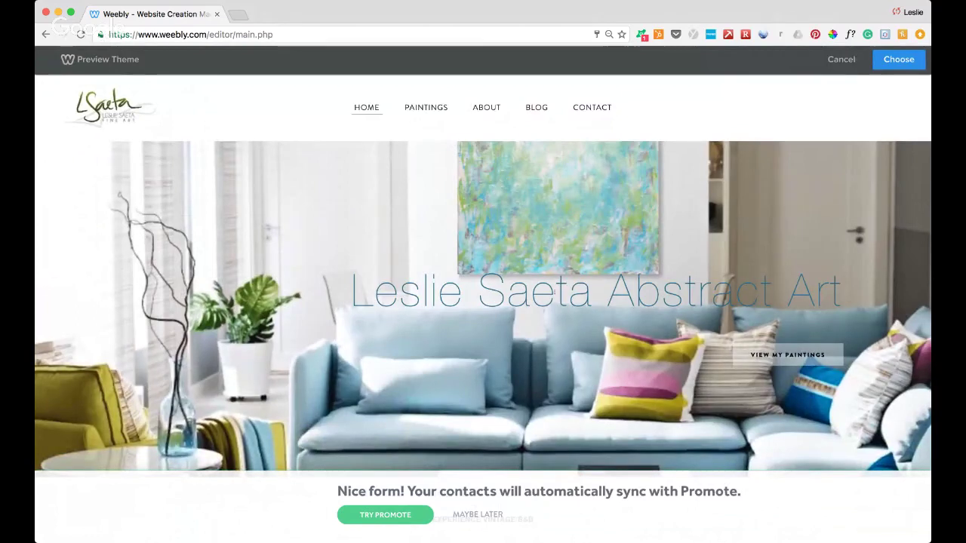
Examine the home page sections in the Wag & Paws - Unite theme preview and return to the theme gallery without choosing it.
scroll(599, 282, "down", 2)
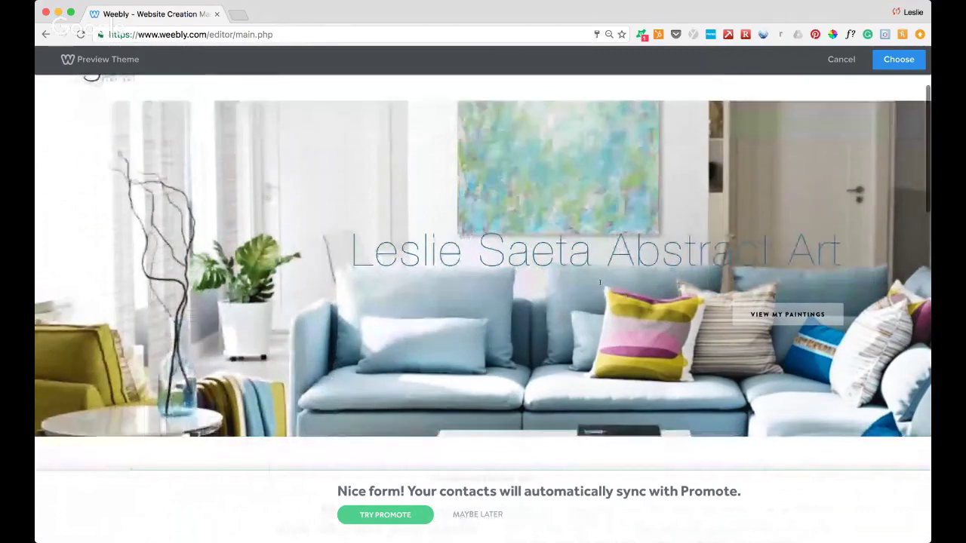
scroll(599, 282, "down", 3)
scroll(599, 284, "down", 5)
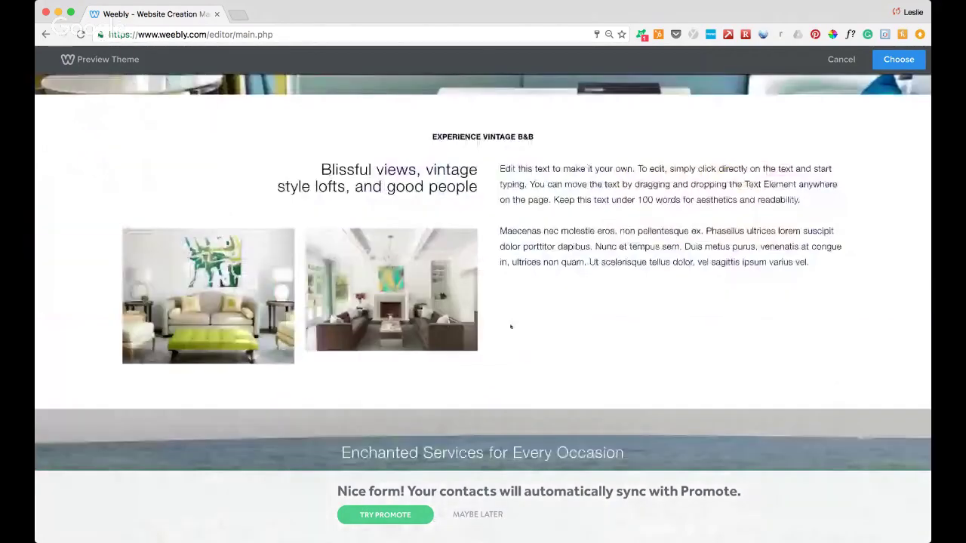
scroll(510, 326, "down", 8)
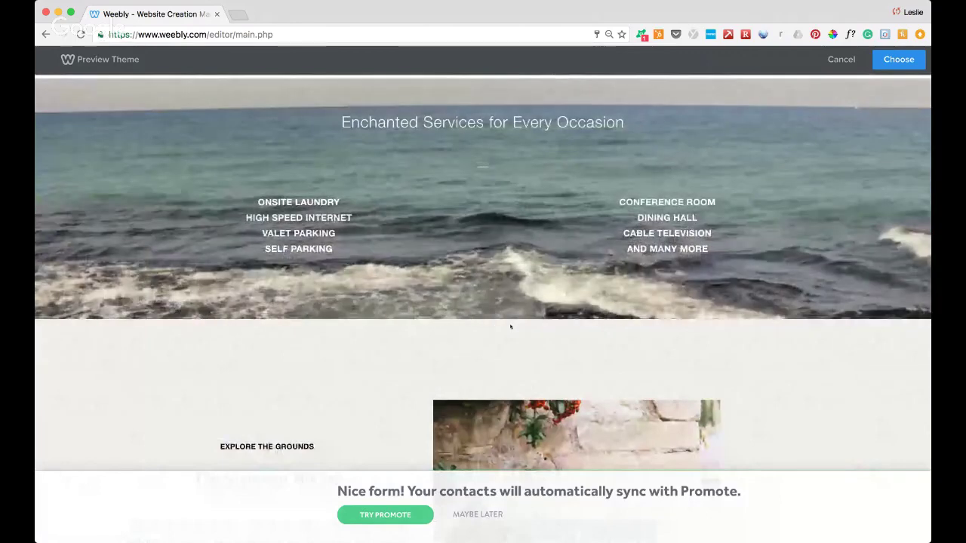
scroll(510, 326, "up", 5)
scroll(510, 326, "up", 10)
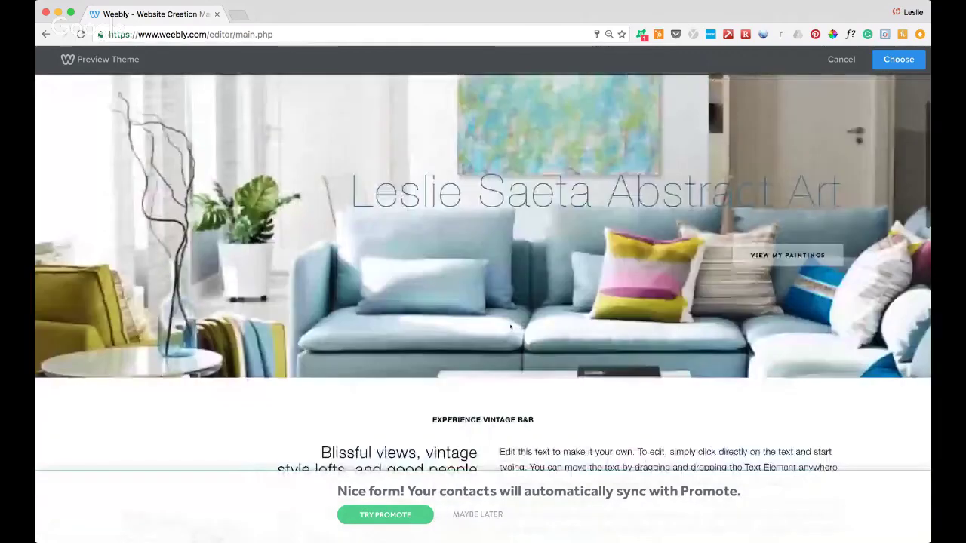
scroll(510, 326, "up", 2)
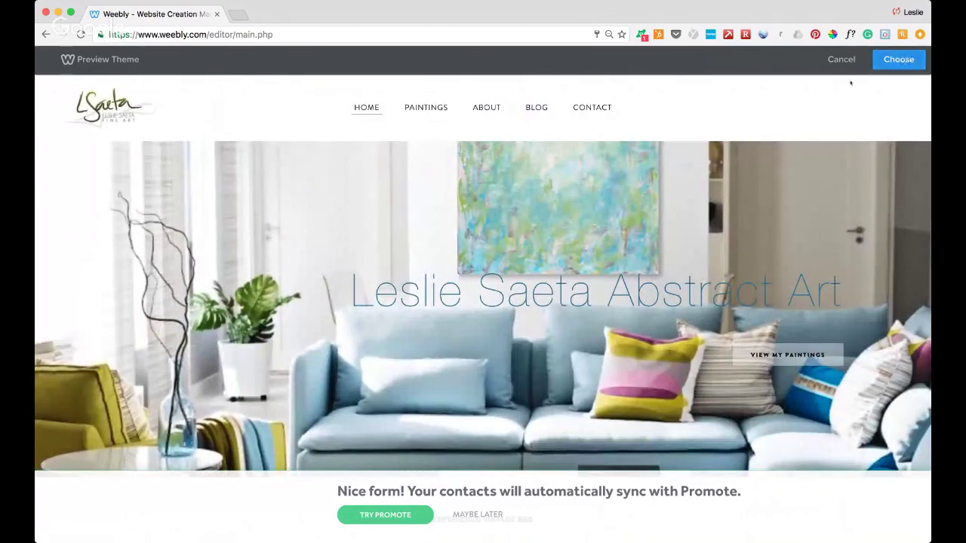
left_click(841, 60)
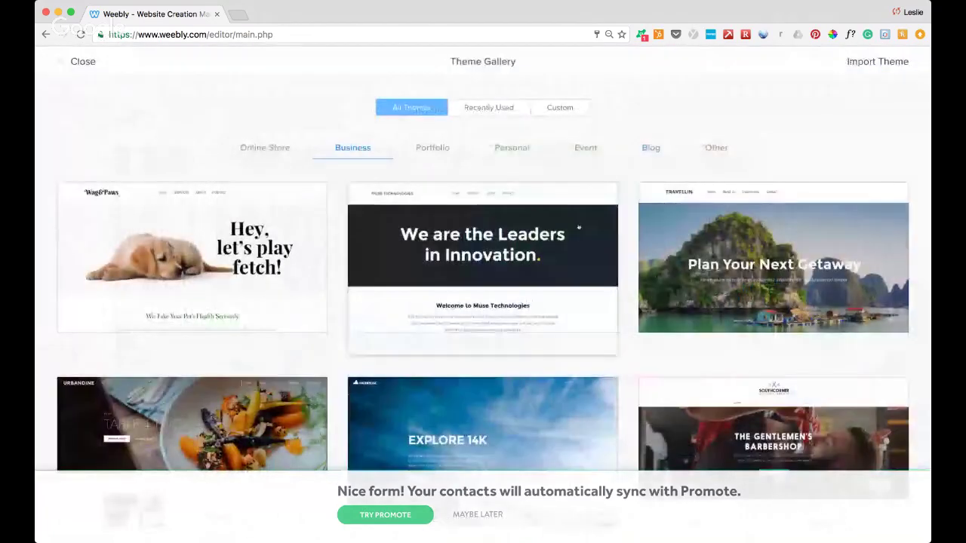
Preview the Muse Technologies - Unite theme on the site, look through the home page, and cancel back to the gallery.
mouse_move(533, 253)
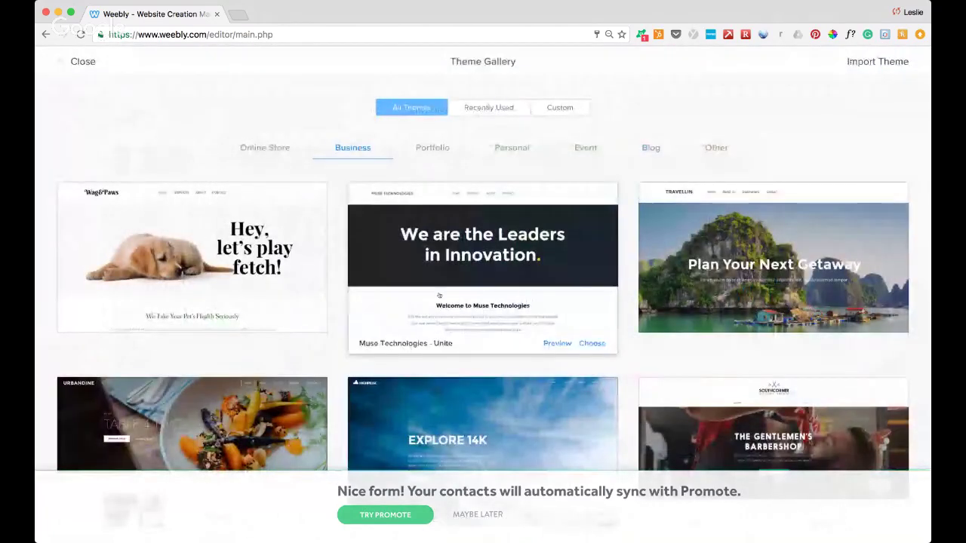
left_click(557, 343)
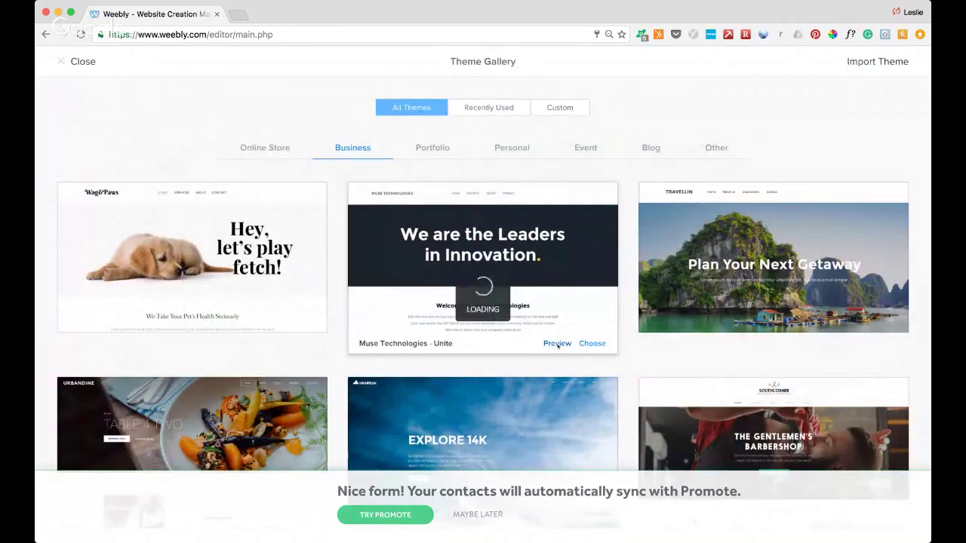
scroll(557, 345, "down", 3)
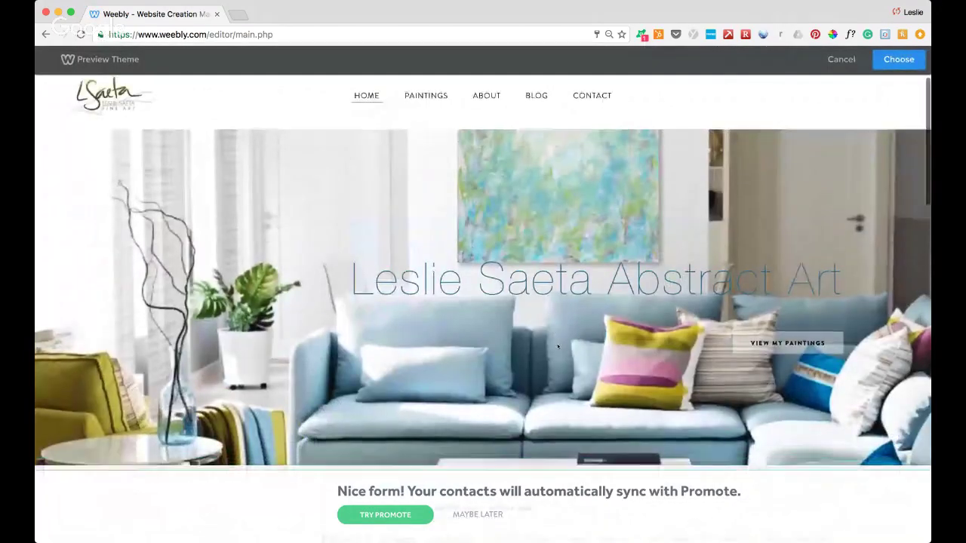
scroll(558, 346, "down", 10)
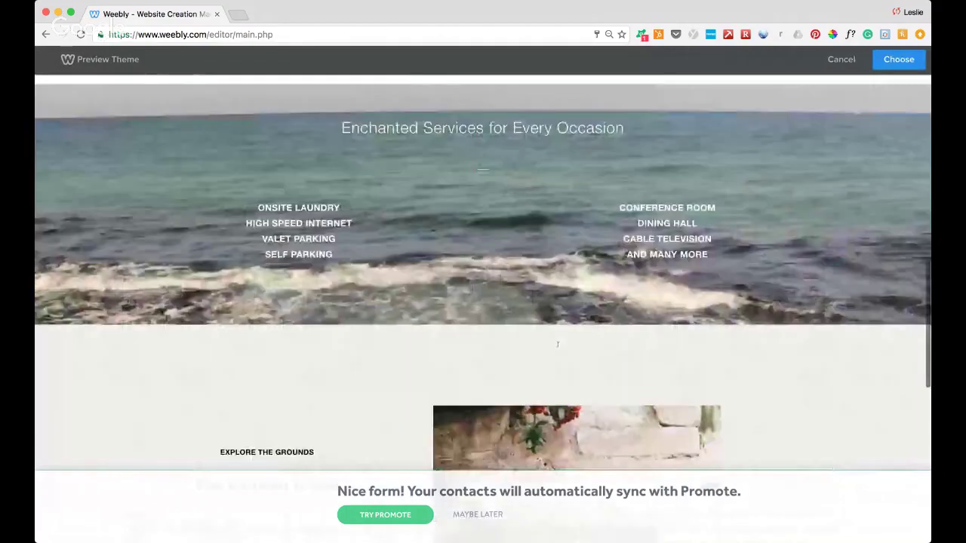
scroll(557, 345, "up", 9)
scroll(557, 346, "up", 5)
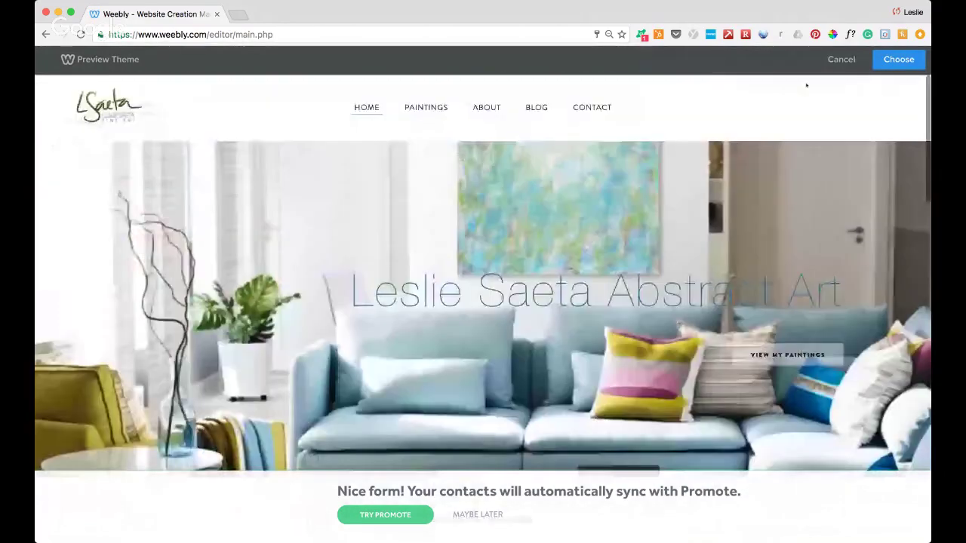
left_click(841, 59)
Preview the Travellin - Dusk theme, check the home page's header and content sections, and leave the preview without choosing it.
mouse_move(846, 344)
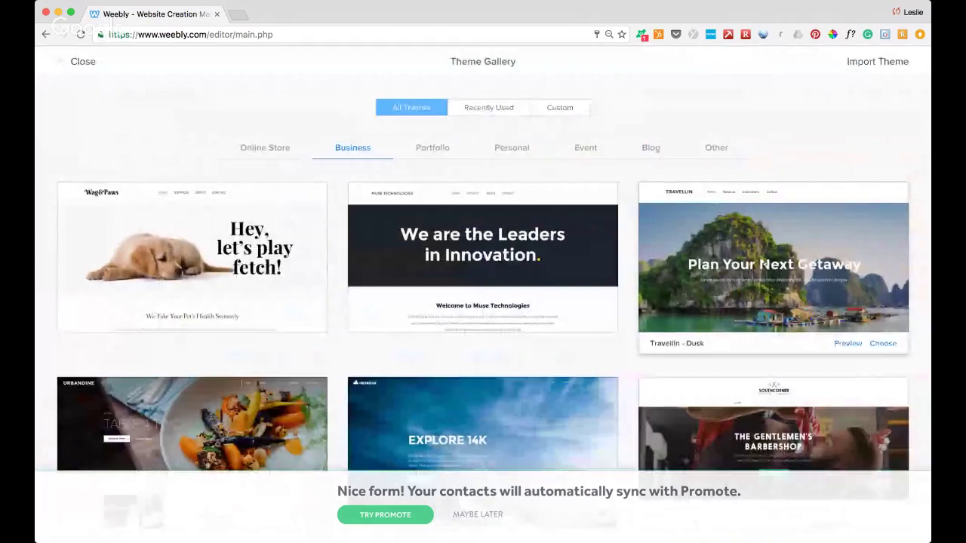
left_click(845, 344)
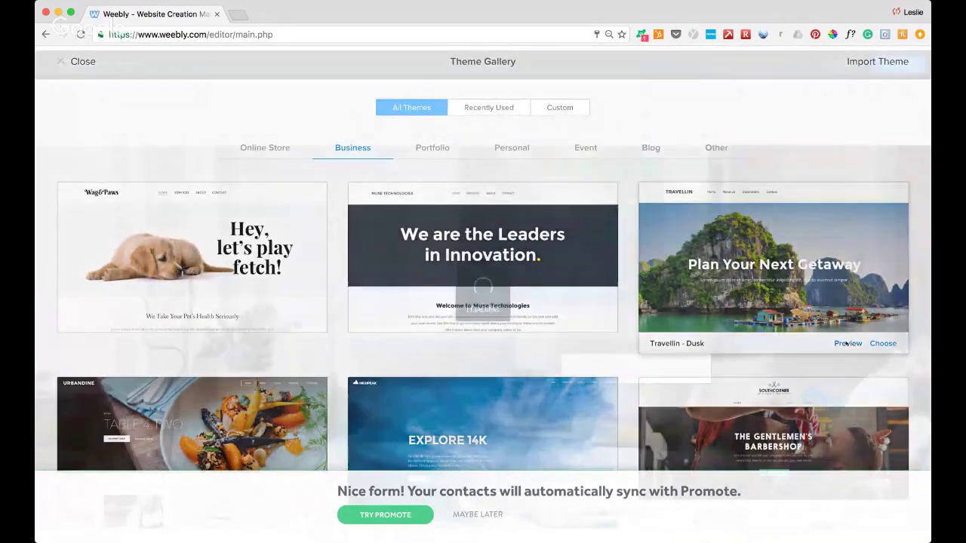
scroll(845, 344, "down", 2)
scroll(845, 344, "down", 1)
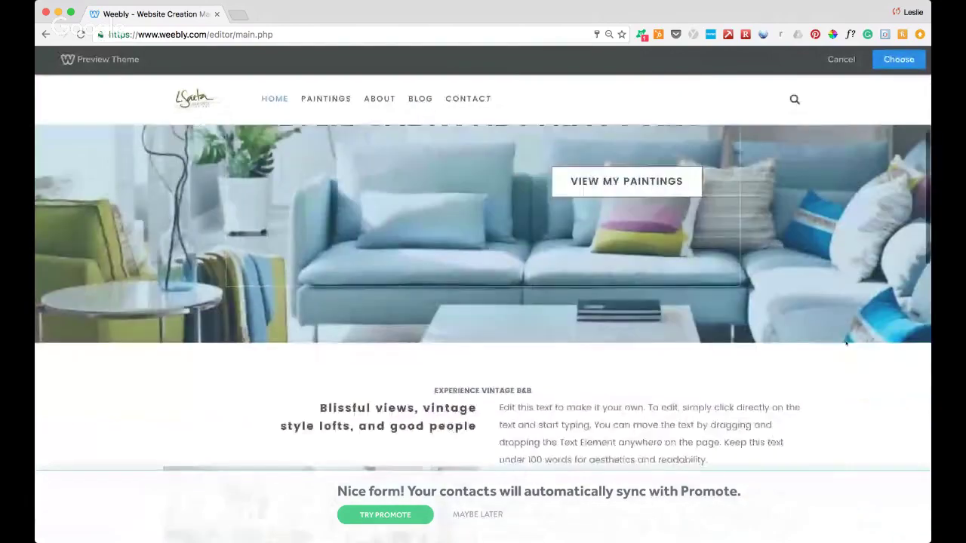
scroll(845, 344, "up", 3)
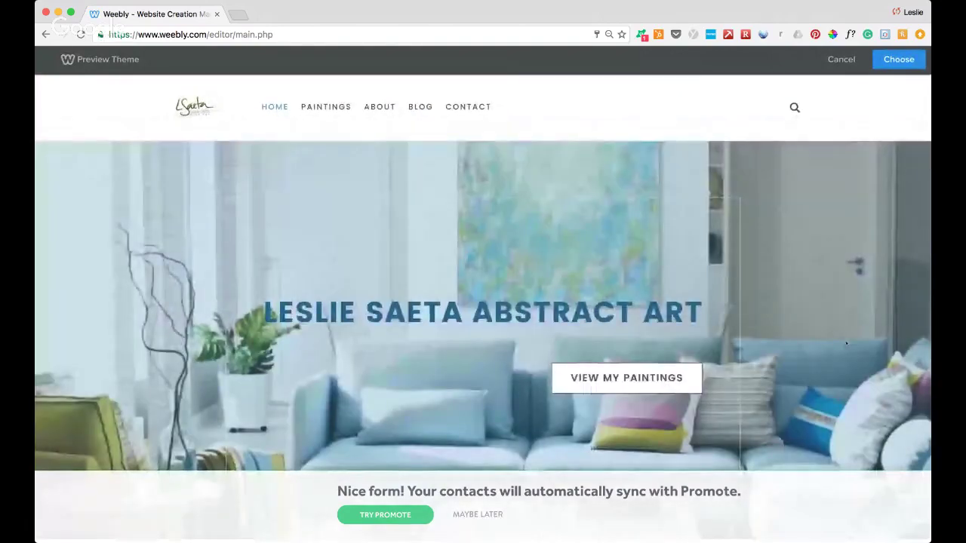
scroll(846, 344, "down", 5)
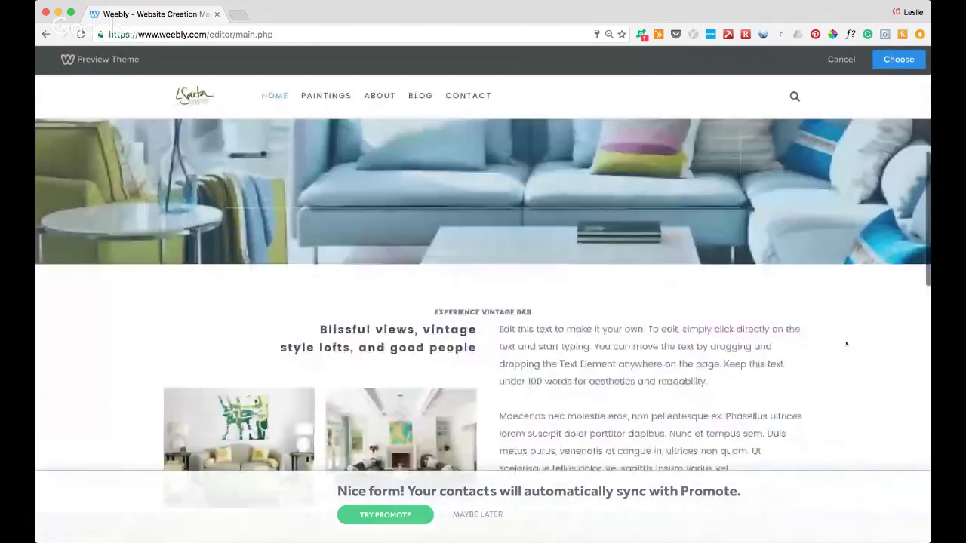
scroll(845, 344, "up", 5)
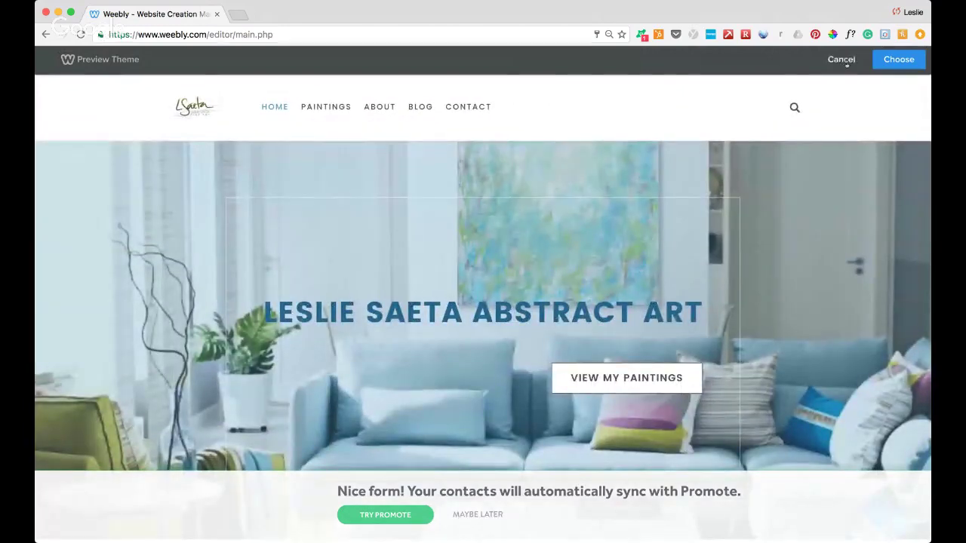
left_click(847, 63)
Open the Urban Dine - Birdseye theme's details, preview it through the home page, and return to the gallery.
scroll(660, 189, "down", 3)
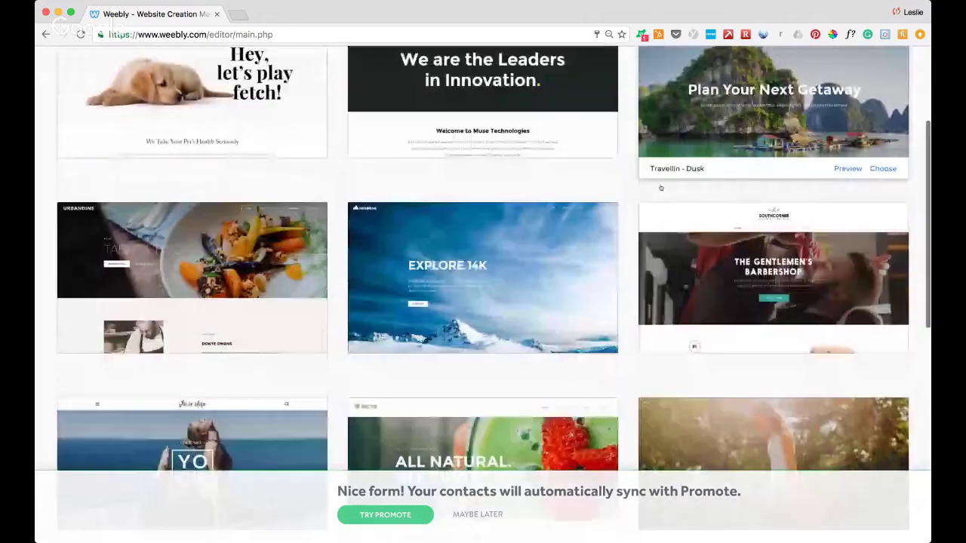
left_click(201, 259)
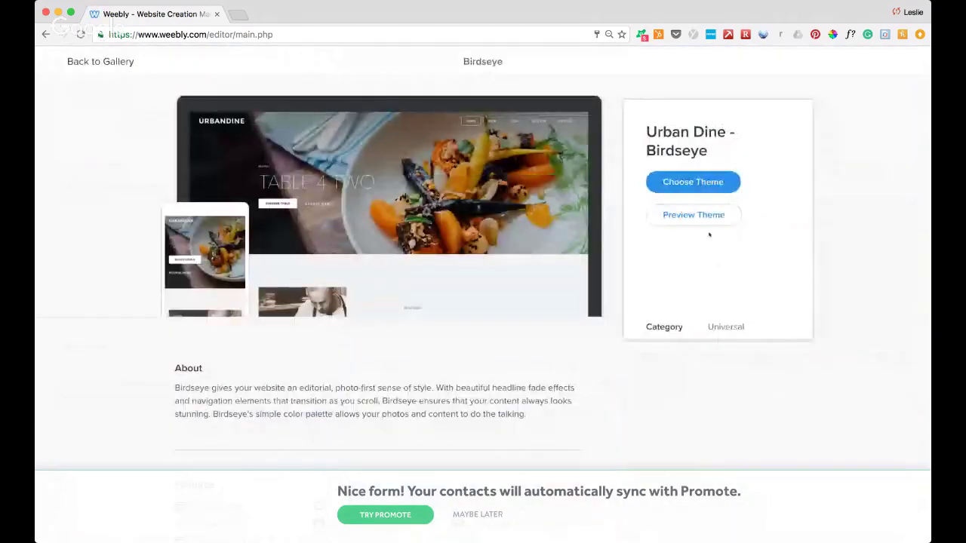
left_click(694, 215)
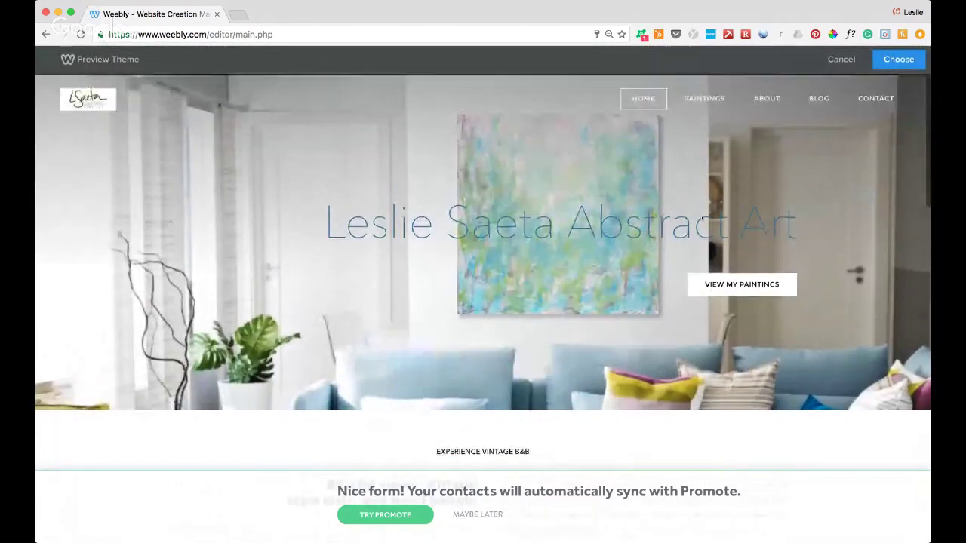
scroll(702, 219, "down", 10)
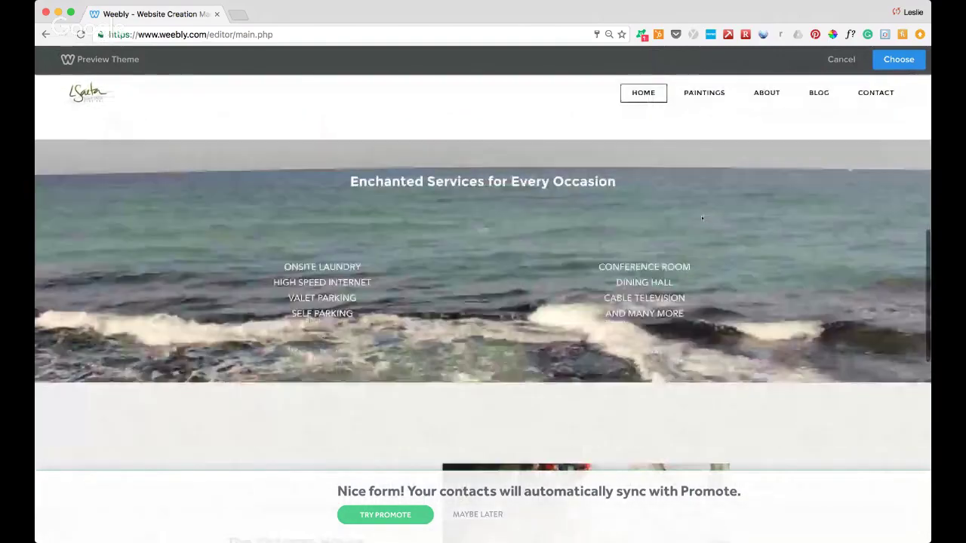
scroll(701, 215, "up", 15)
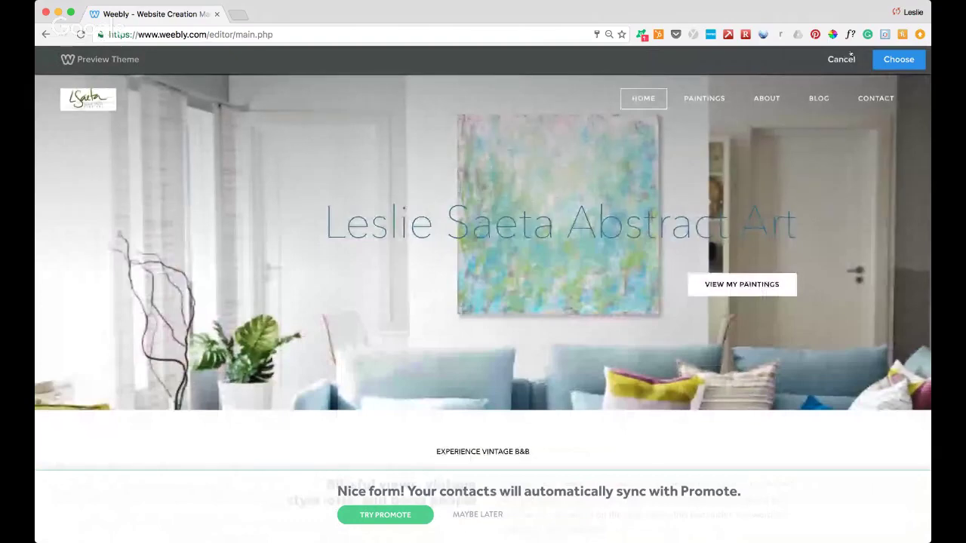
left_click(844, 60)
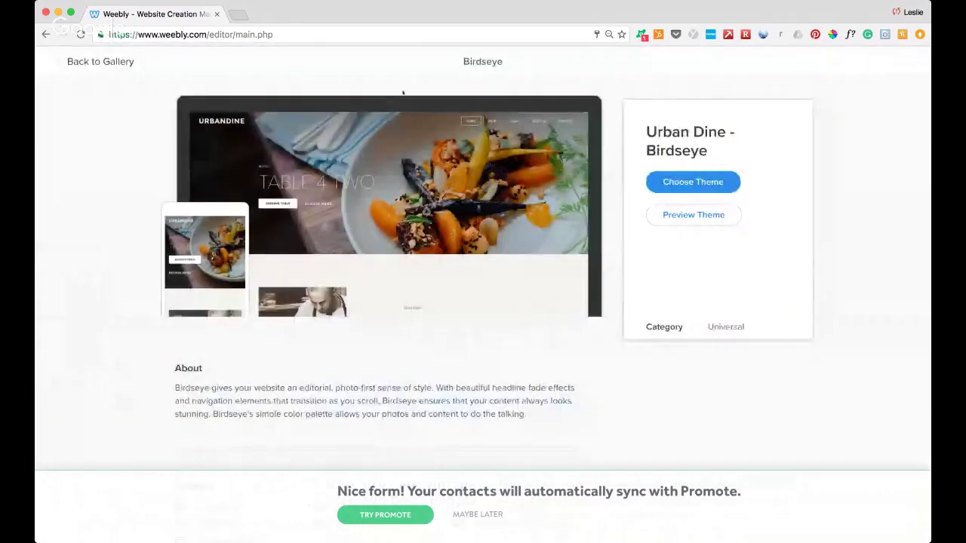
left_click(114, 62)
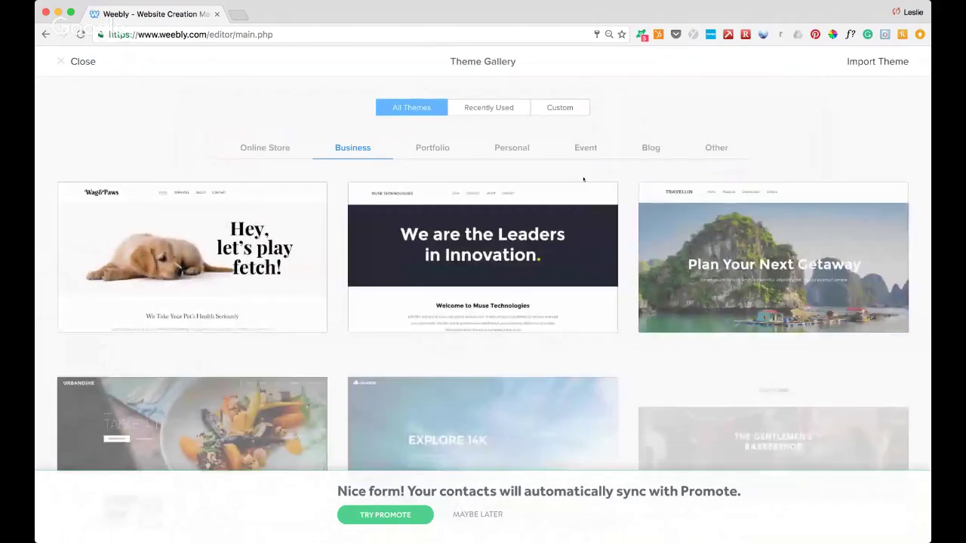
Preview the High Peak - Birdseye theme from the gallery, look through the home page, and cancel the preview.
scroll(583, 180, "down", 5)
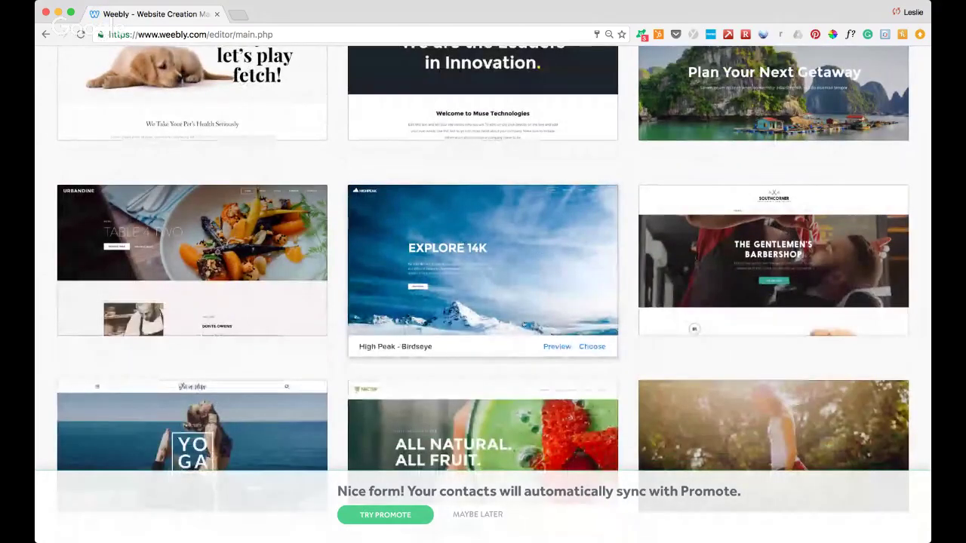
left_click(553, 348)
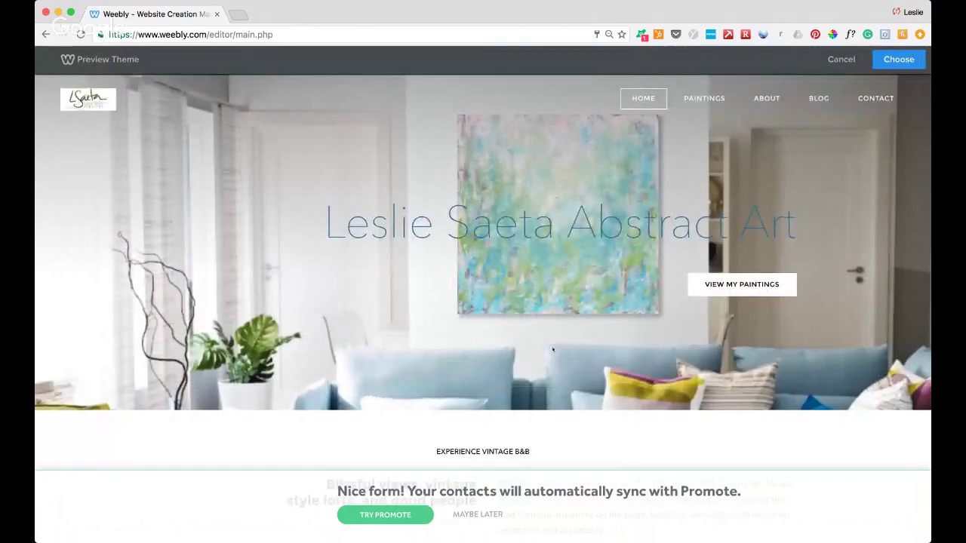
scroll(552, 349, "down", 5)
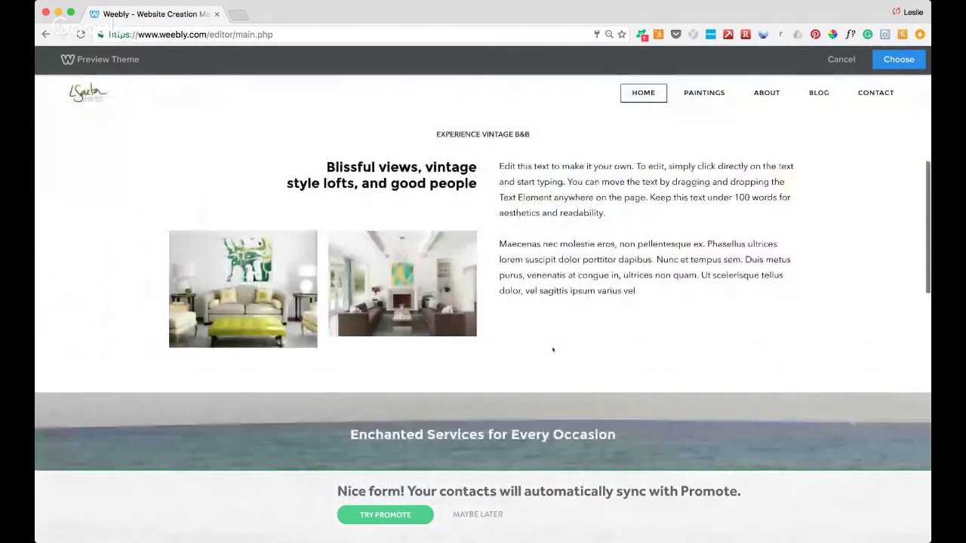
scroll(552, 349, "down", 3)
scroll(552, 349, "up", 5)
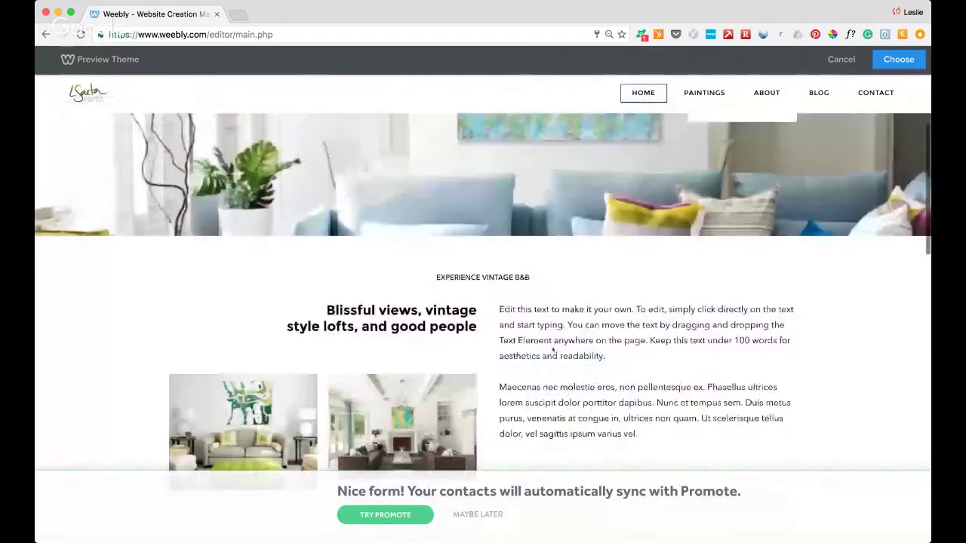
scroll(552, 349, "up", 3)
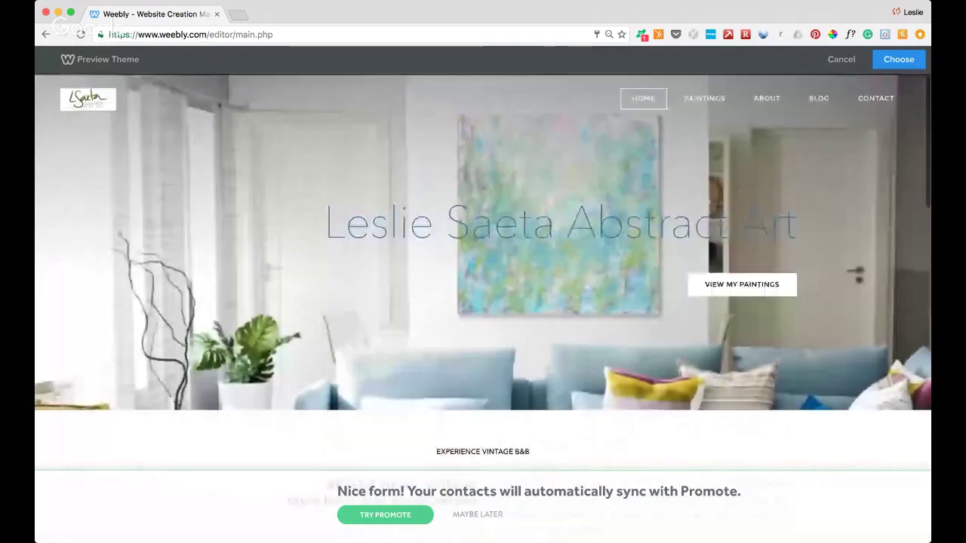
left_click(841, 60)
Browse further business themes in the gallery and preview the Olivia Misa - Paper theme on the site.
scroll(681, 328, "down", 2)
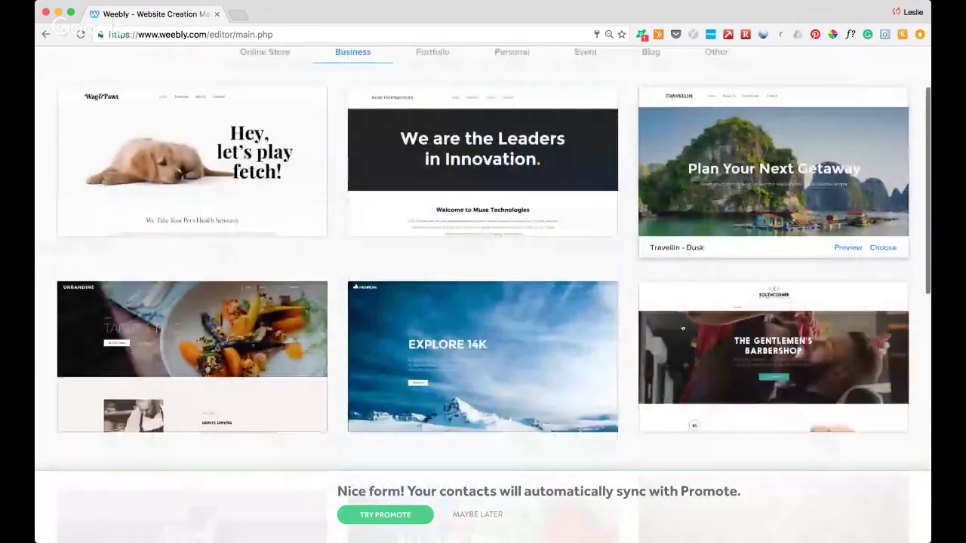
scroll(681, 328, "down", 2)
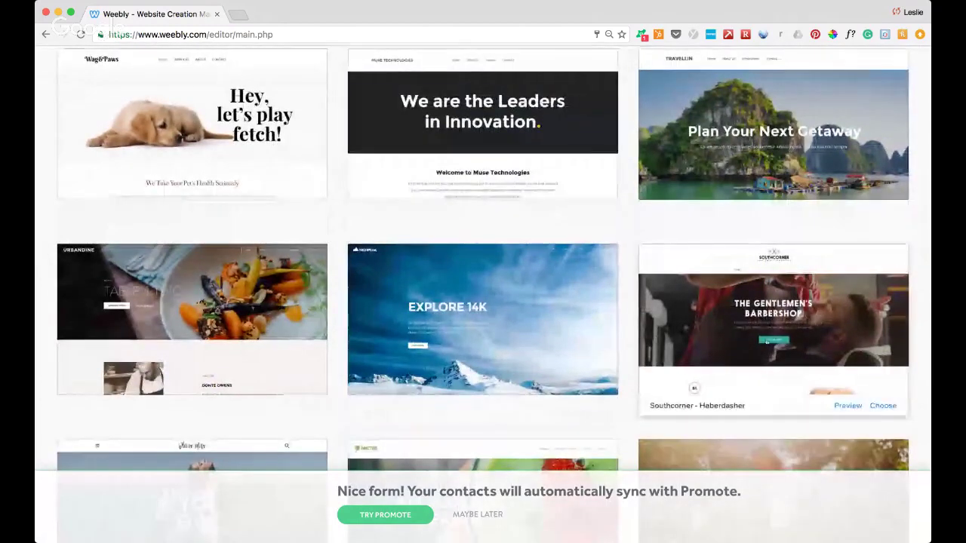
scroll(761, 339, "down", 4)
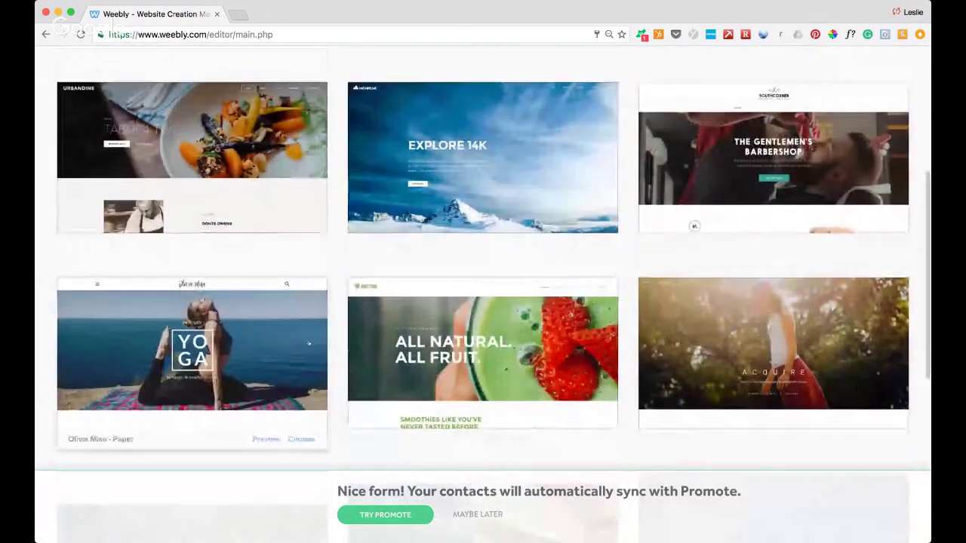
left_click(270, 354)
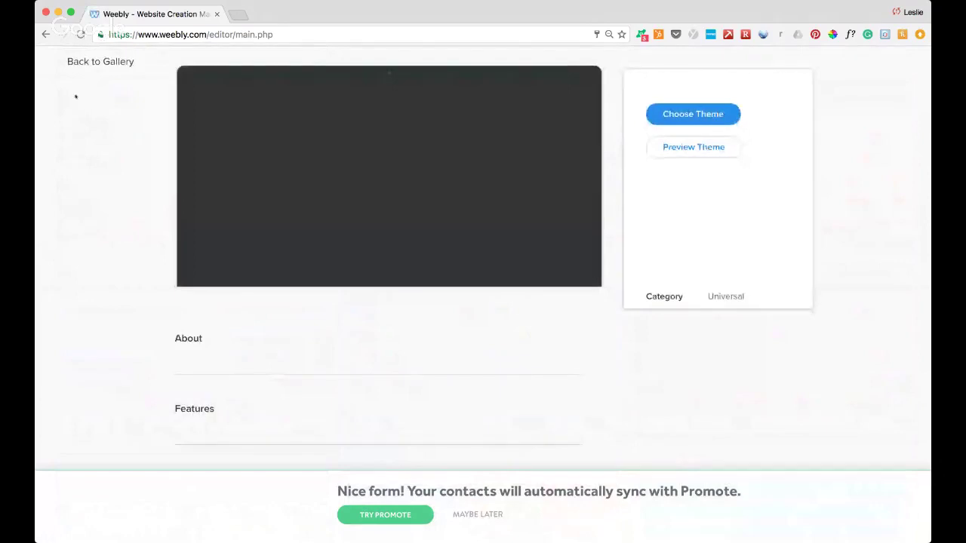
left_click(46, 34)
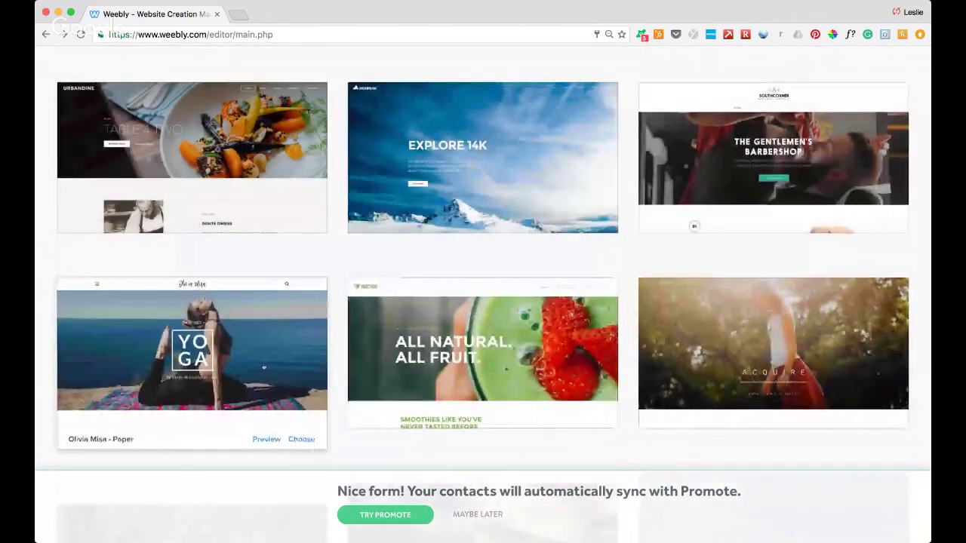
left_click(266, 439)
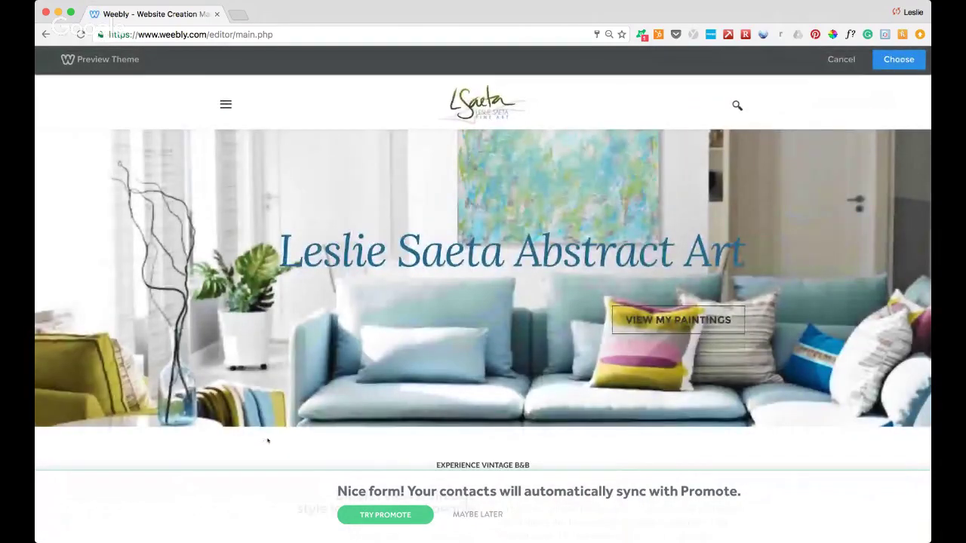
Examine the home page's header, title and first content section in the Olivia Misa - Paper preview.
scroll(267, 440, "down", 5)
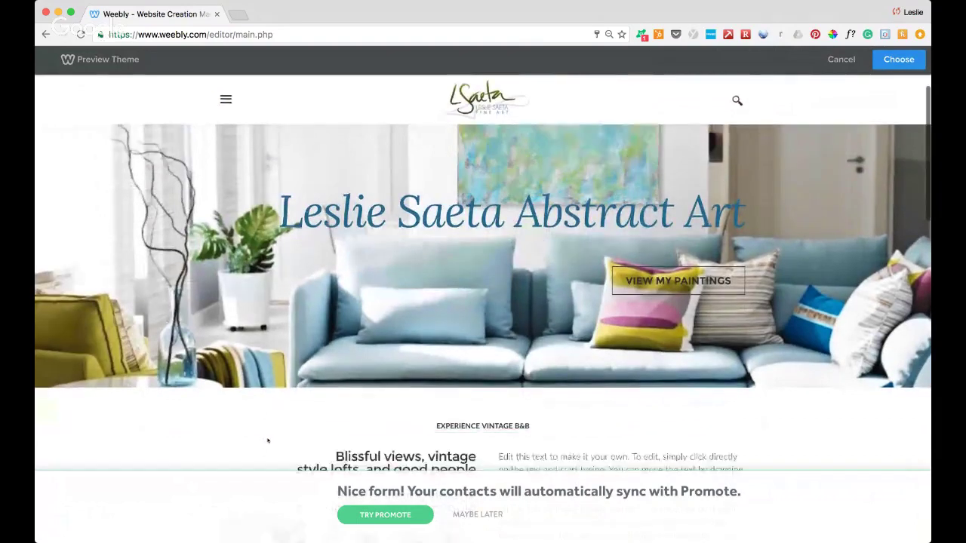
scroll(267, 441, "up", 5)
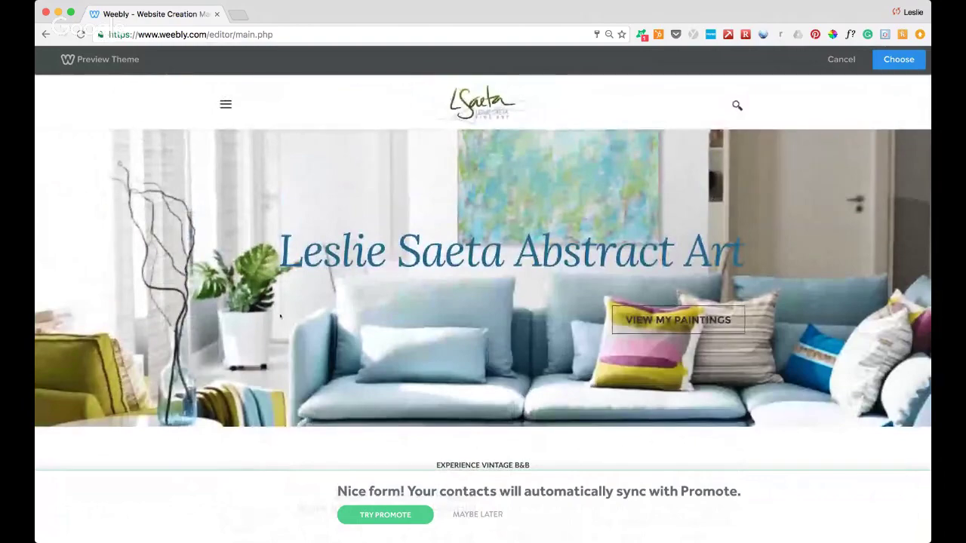
scroll(280, 160, "down", 3)
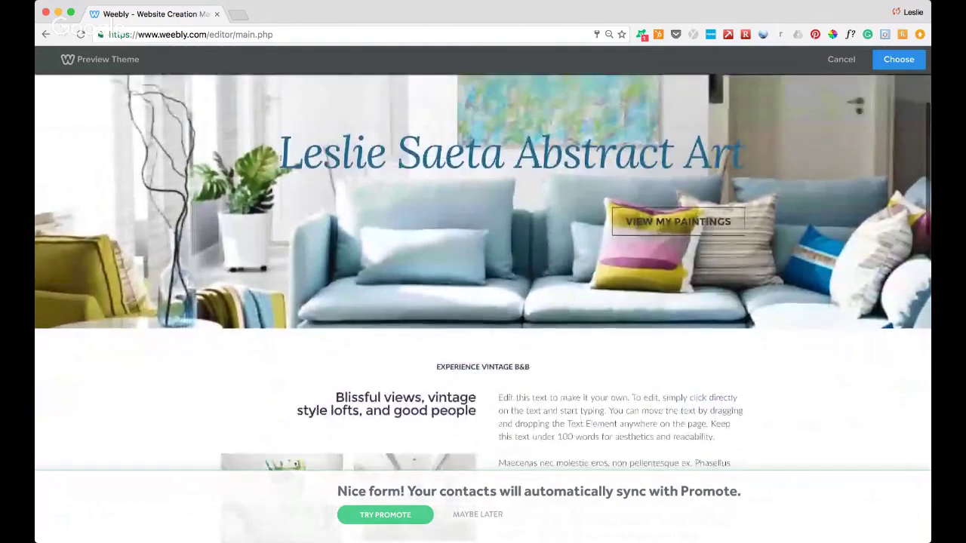
scroll(281, 160, "up", 2)
scroll(281, 159, "down", 4)
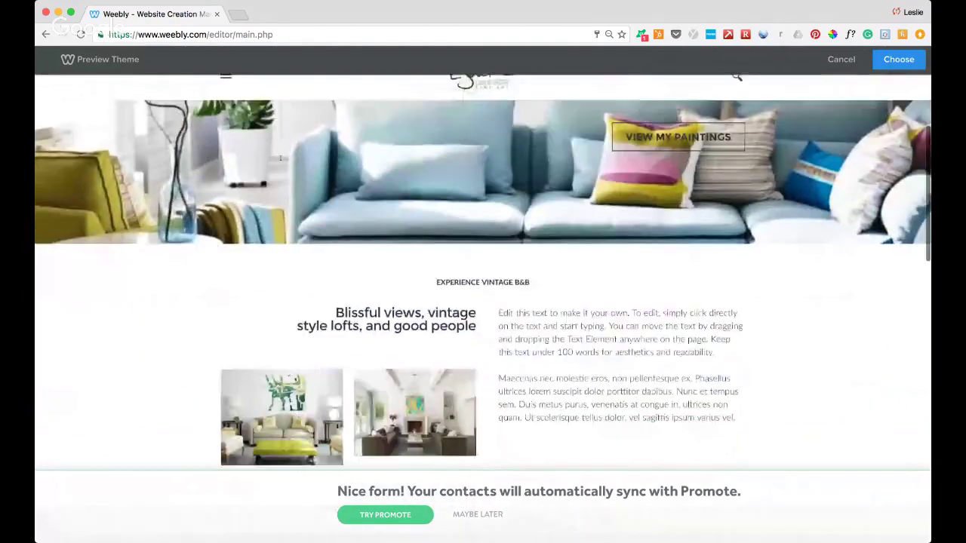
scroll(257, 129, "up", 5)
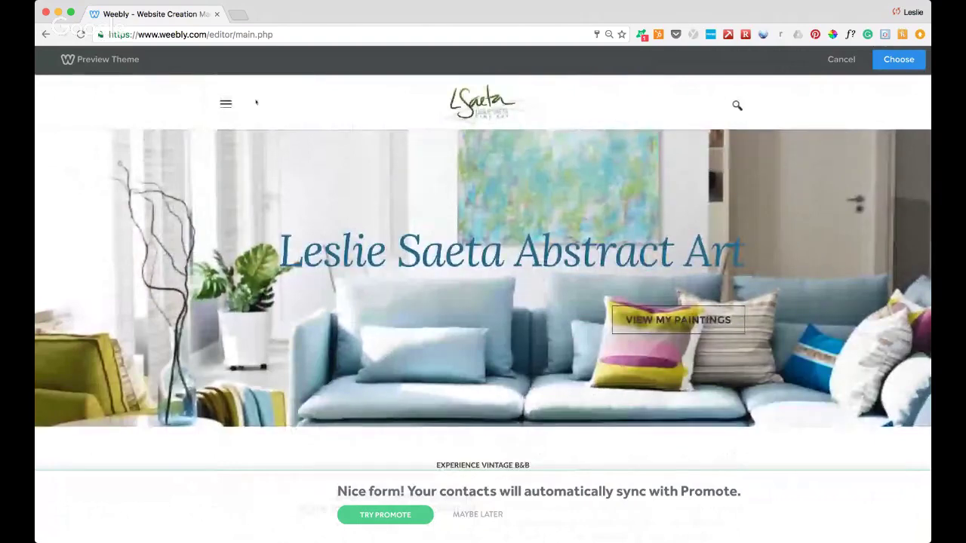
Expand and collapse the previewed site's navigation menu, and leave the preview without choosing the theme.
left_click(226, 103)
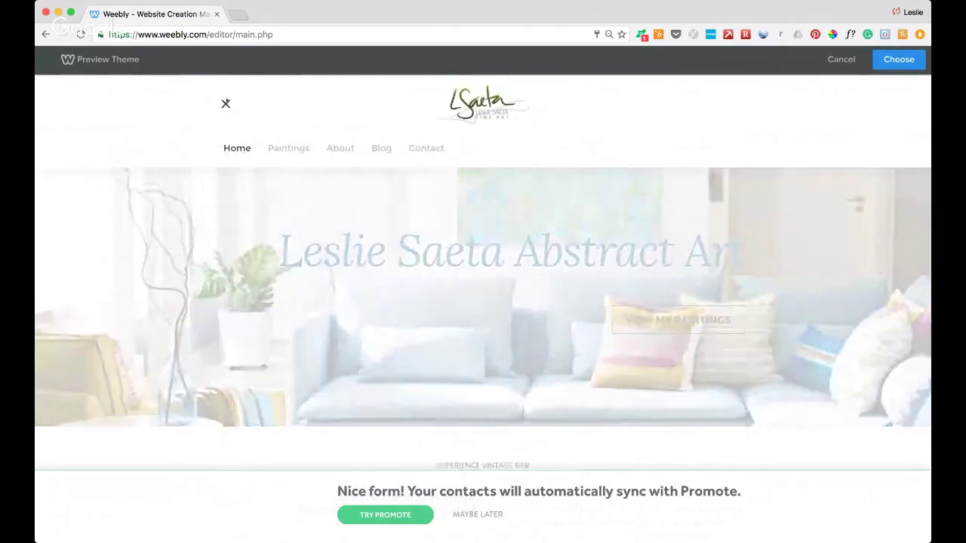
left_click(226, 103)
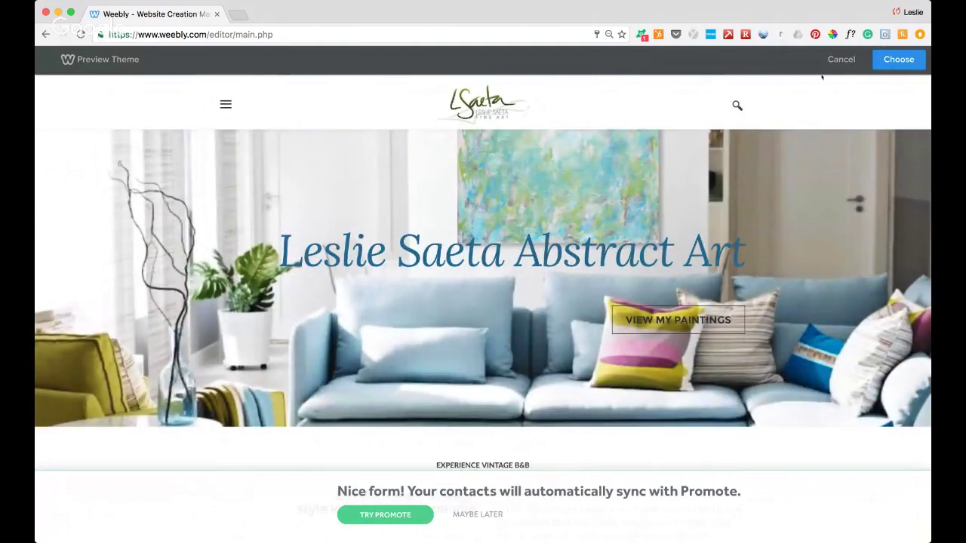
left_click(847, 60)
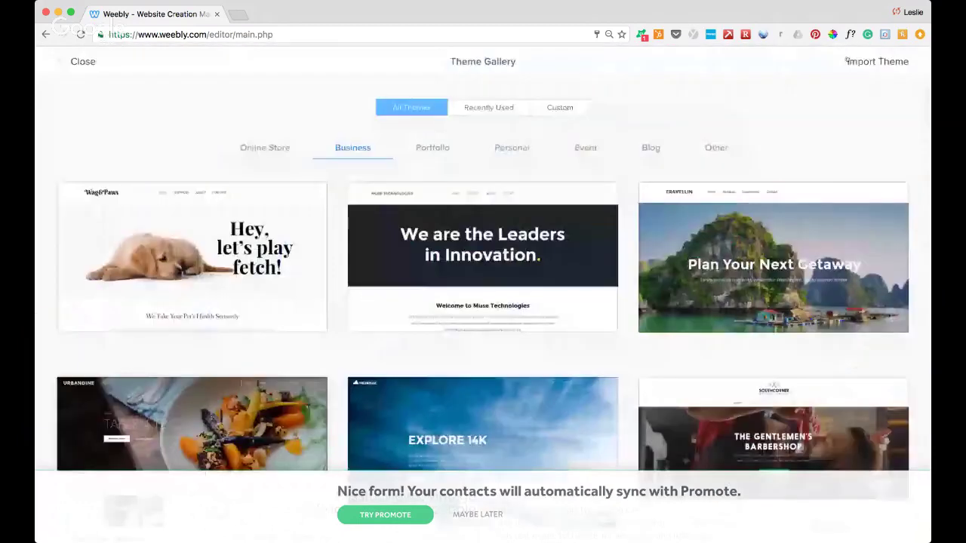
Preview the Acquire - Slick business theme, look through the home page's header and content, and cancel the preview.
scroll(679, 173, "down", 5)
scroll(673, 172, "down", 1)
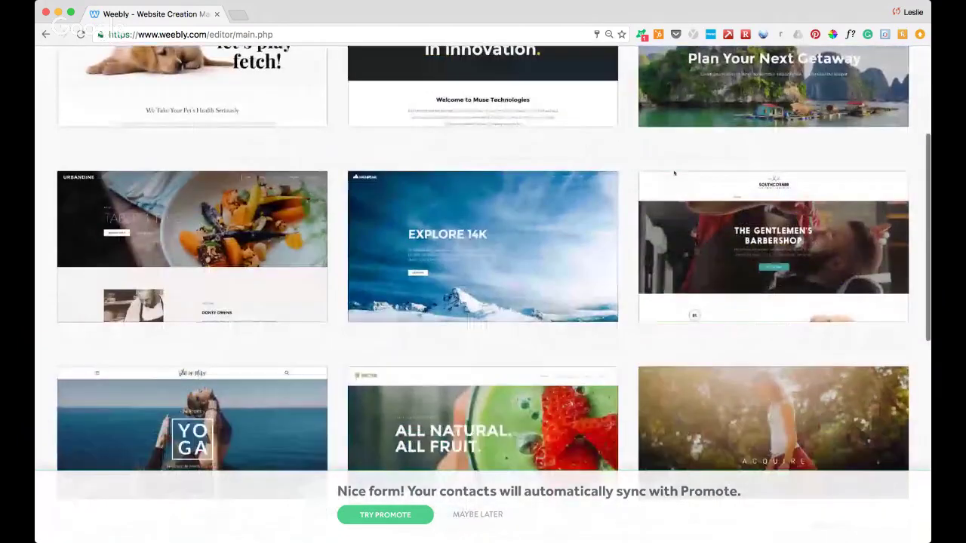
scroll(673, 173, "down", 6)
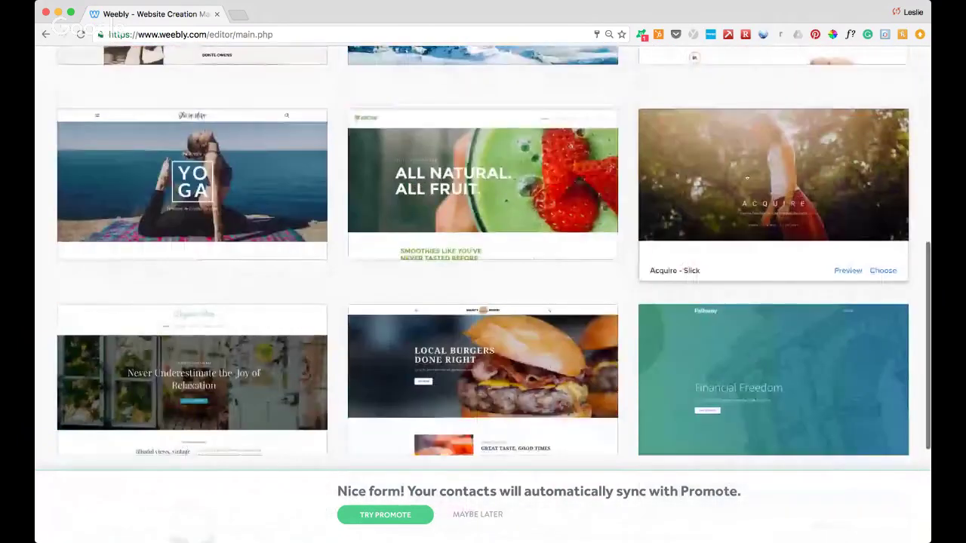
left_click(847, 271)
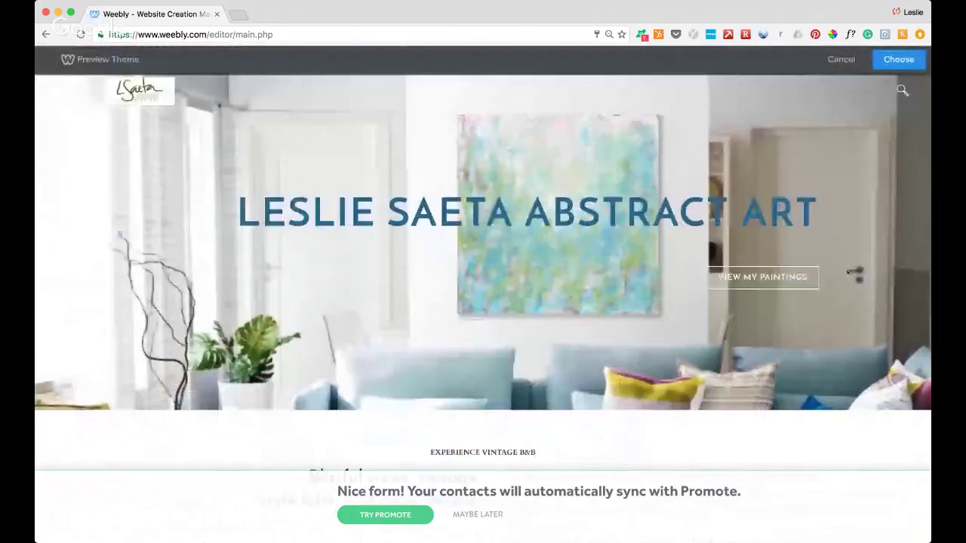
scroll(847, 272, "down", 2)
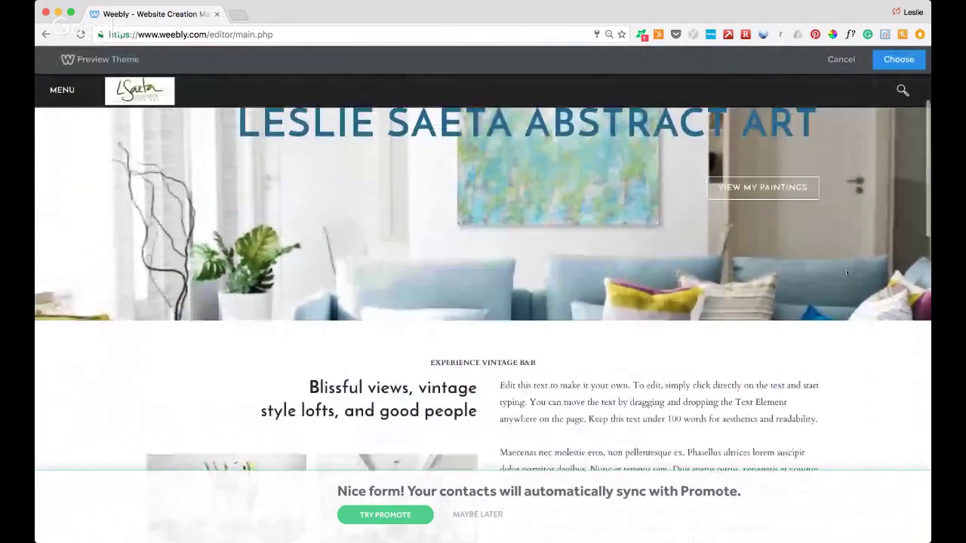
scroll(847, 272, "up", 2)
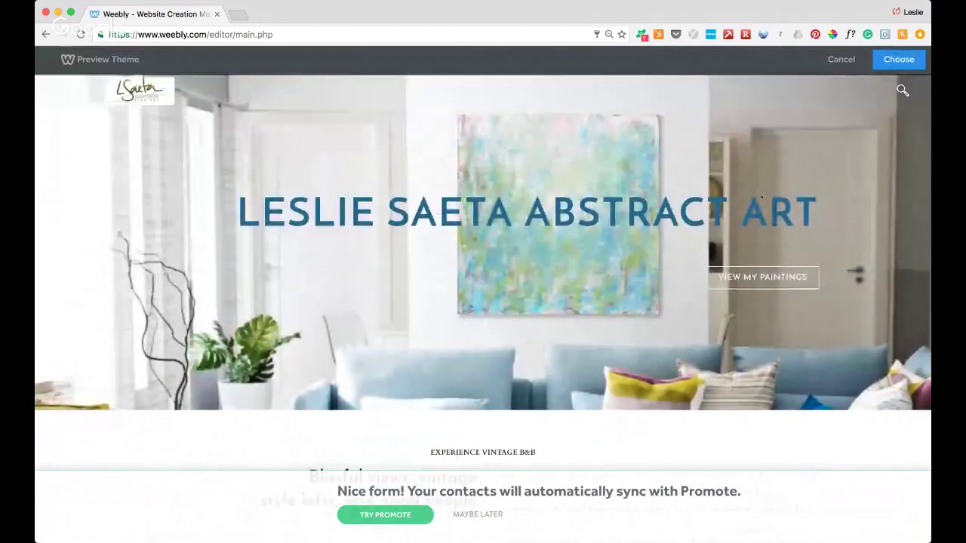
scroll(493, 172, "down", 2)
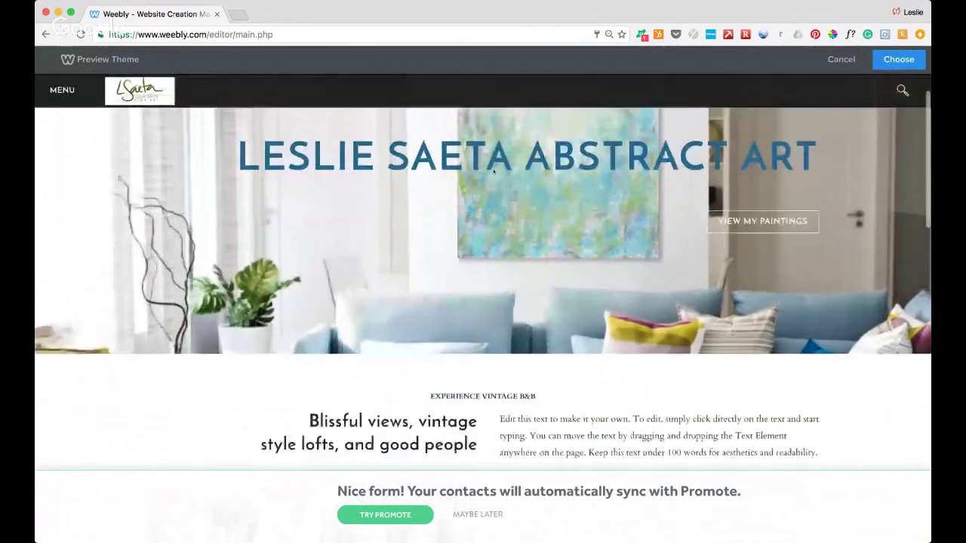
scroll(493, 171, "down", 2)
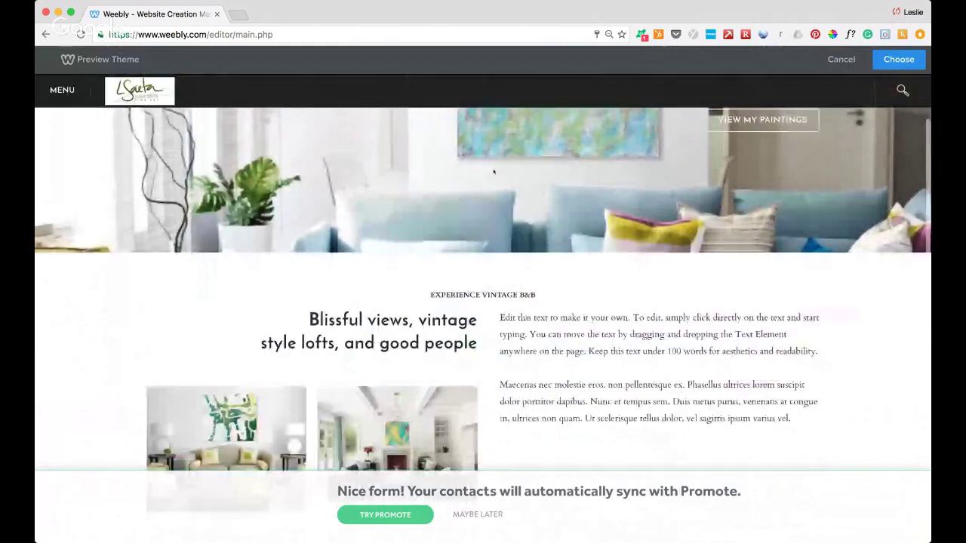
scroll(493, 171, "up", 3)
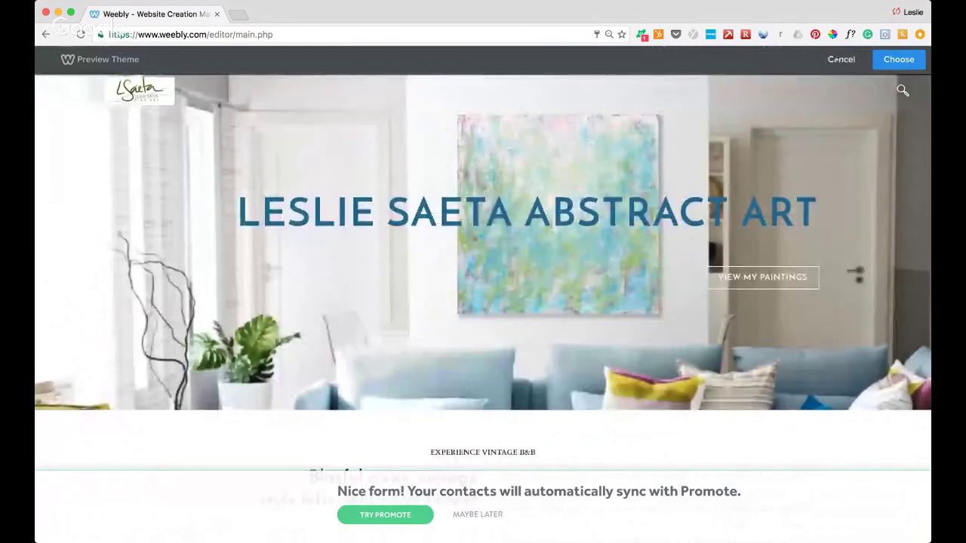
left_click(840, 59)
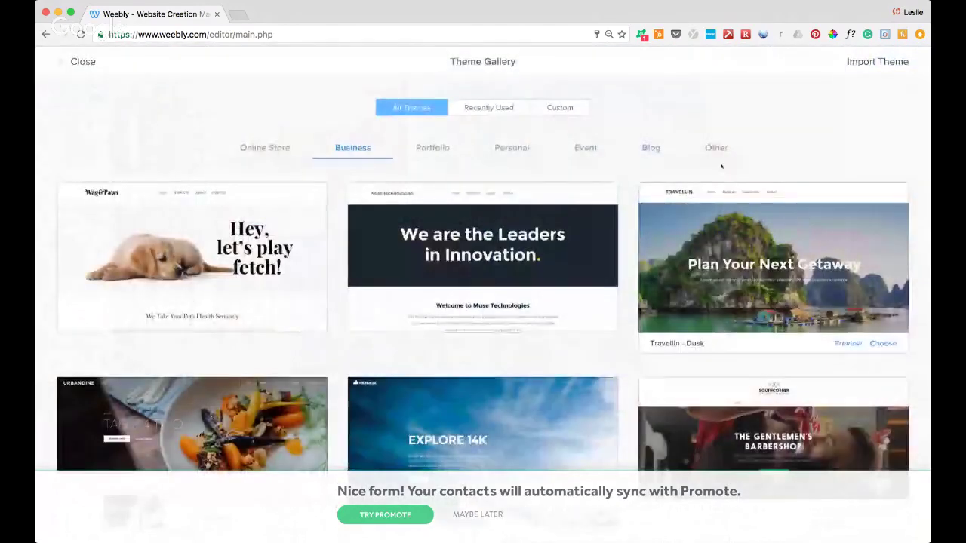
Preview the Travellin - Dusk theme once more, compare its header layout on the home page, and cancel the preview.
scroll(611, 240, "down", 4)
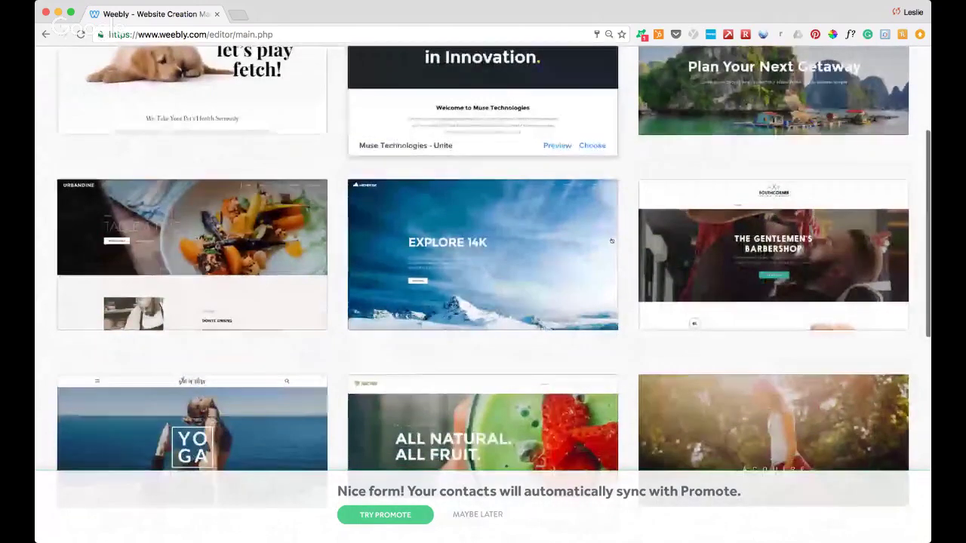
scroll(612, 240, "up", 4)
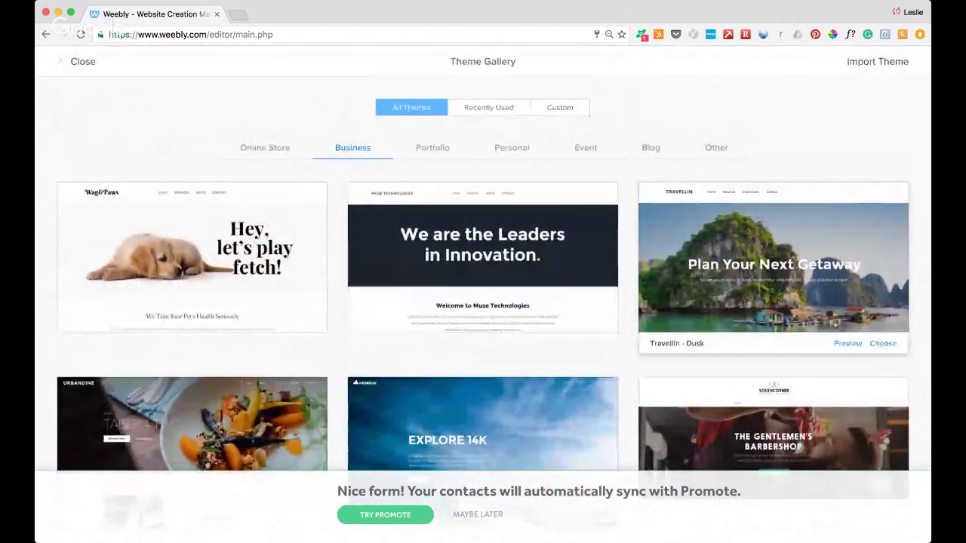
left_click(847, 343)
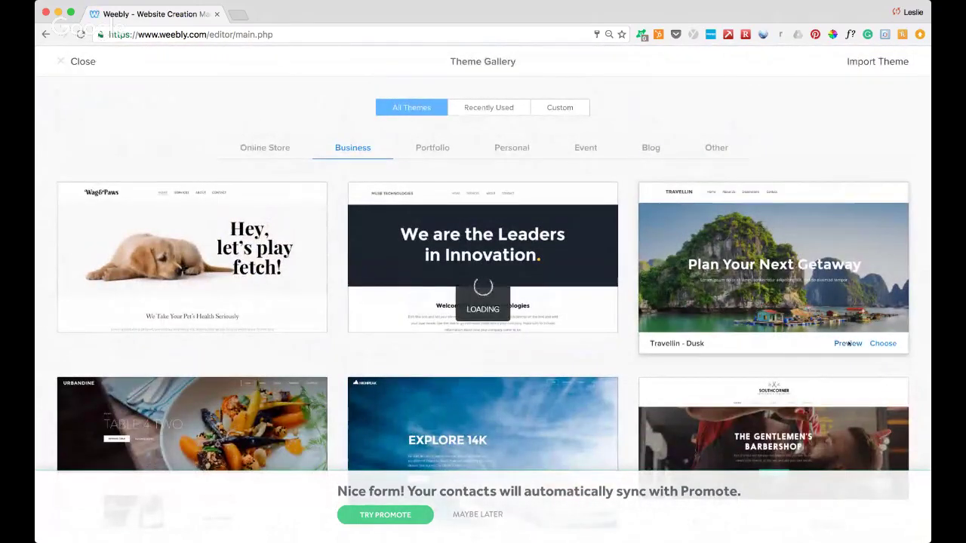
scroll(848, 344, "down", 3)
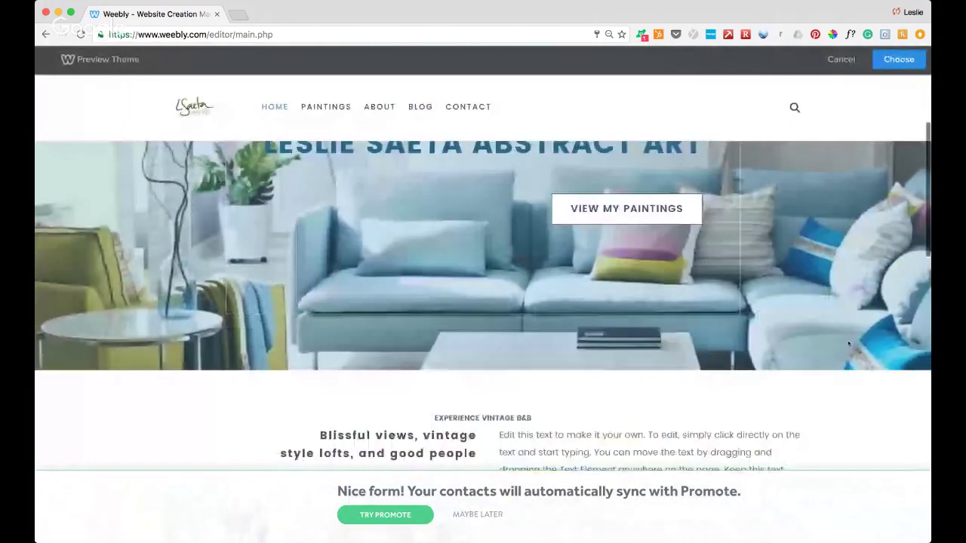
scroll(850, 335, "up", 3)
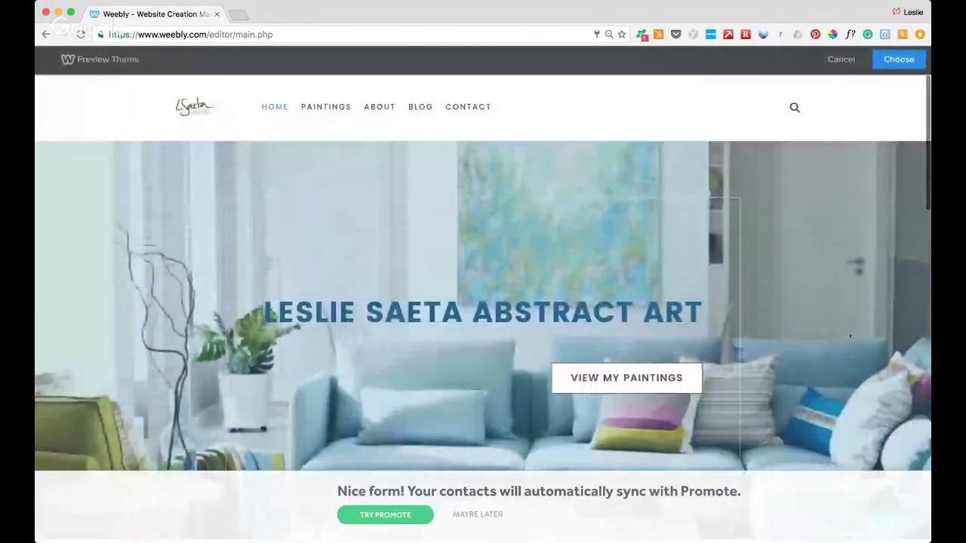
left_click(840, 59)
Switch the theme gallery from the Business to the Portfolio category and look through its themes.
scroll(574, 268, "down", 5)
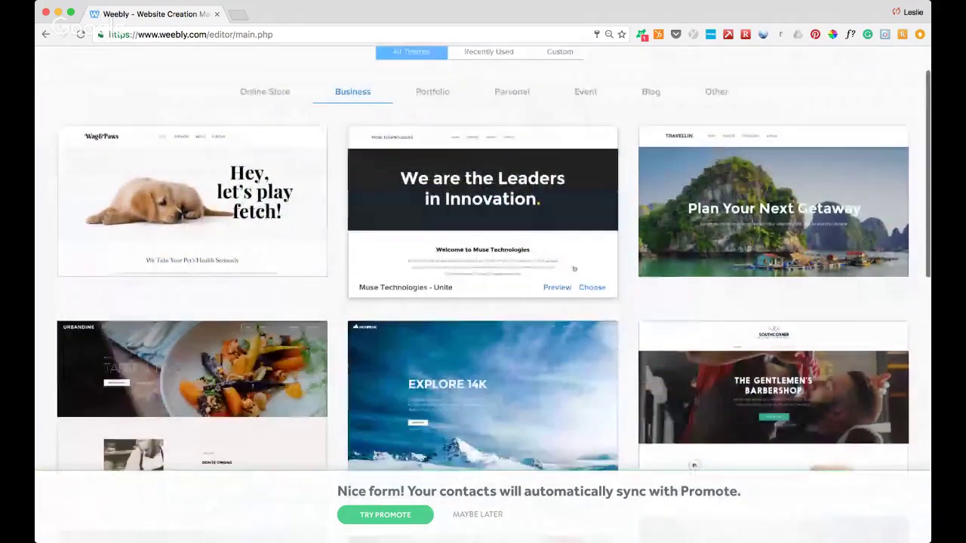
scroll(574, 268, "up", 5)
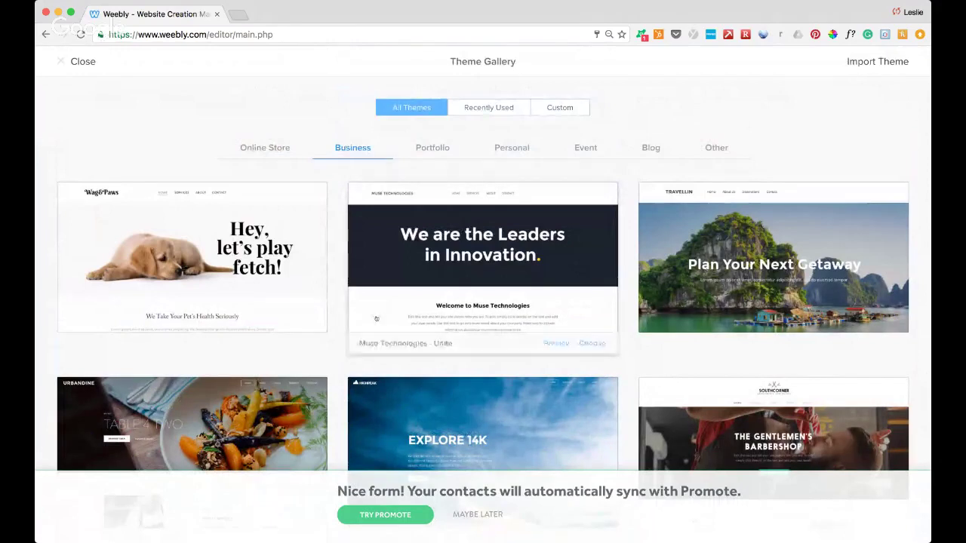
left_click(431, 149)
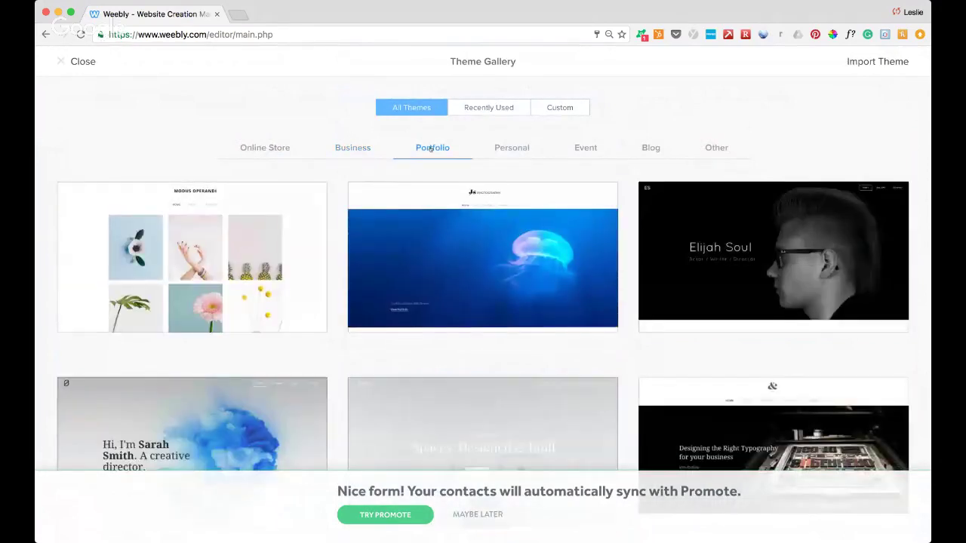
scroll(431, 149, "down", 2)
scroll(431, 150, "down", 5)
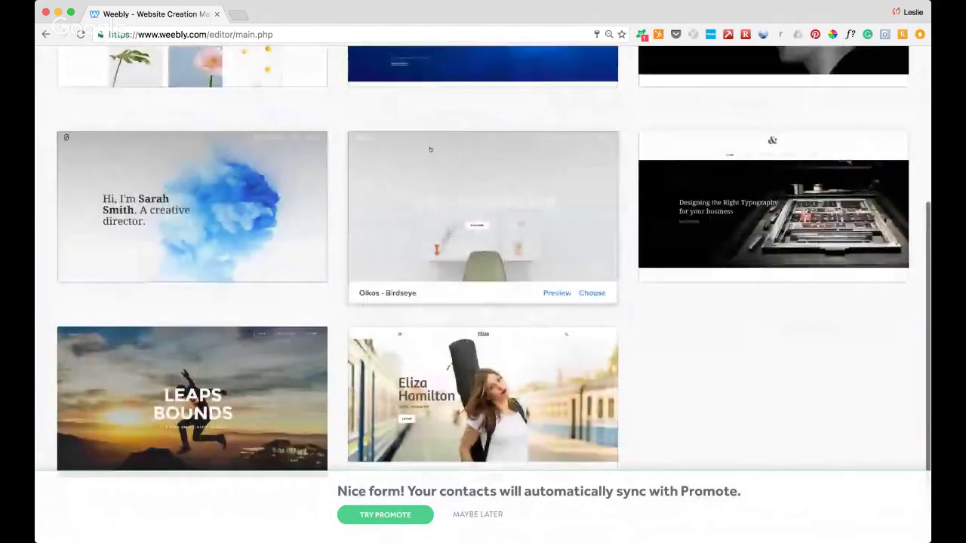
scroll(430, 149, "up", 7)
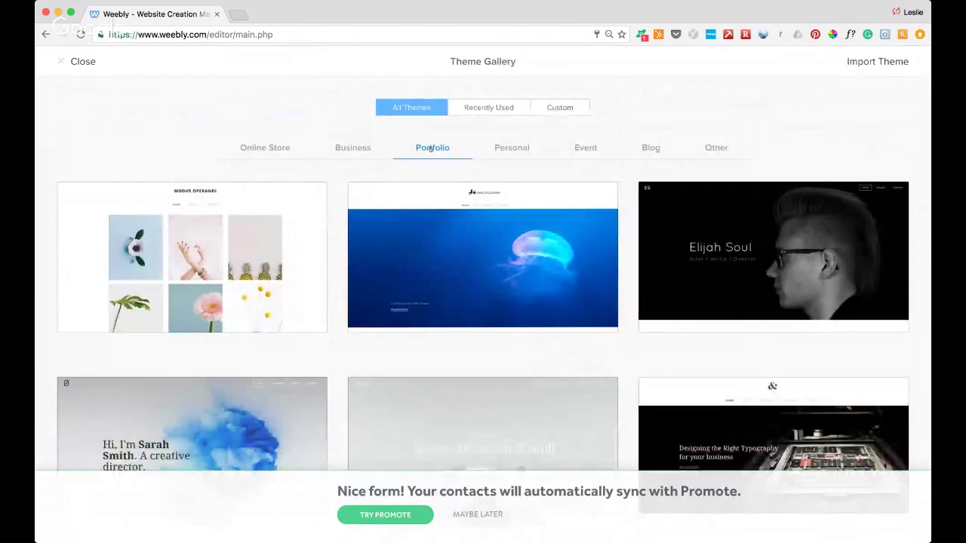
Preview the Modus Operandi - Cento portfolio theme on the home page and return to the gallery without choosing it.
mouse_move(240, 268)
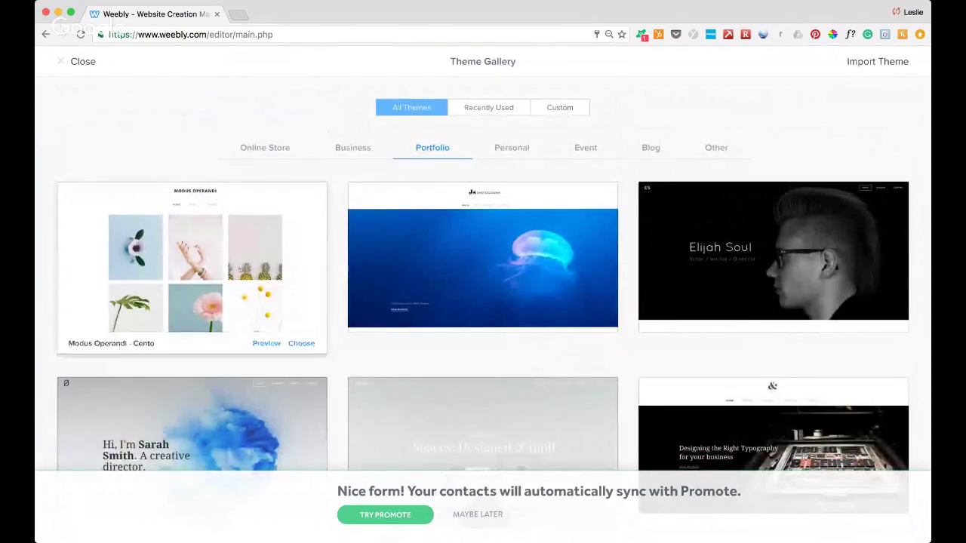
left_click(266, 343)
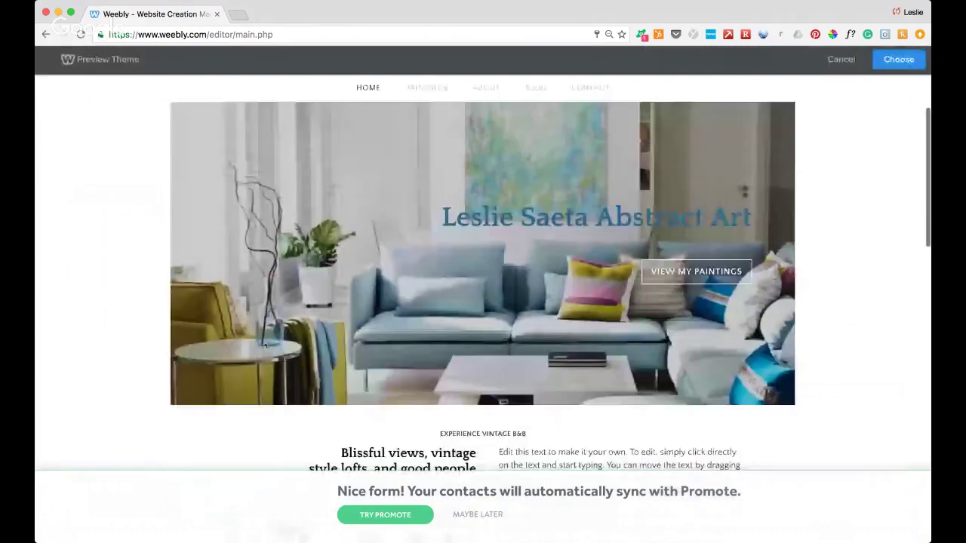
scroll(265, 343, "down", 3)
scroll(576, 184, "up", 5)
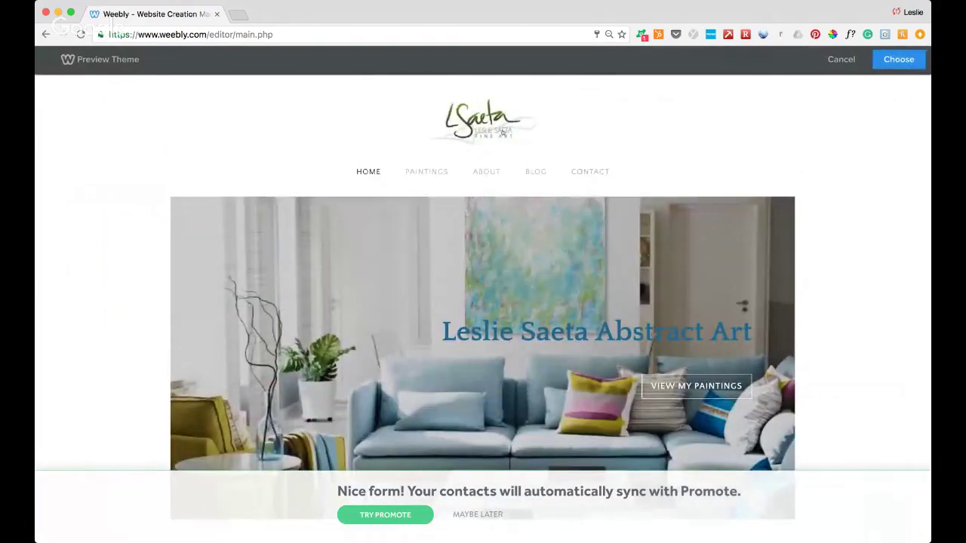
left_click(841, 59)
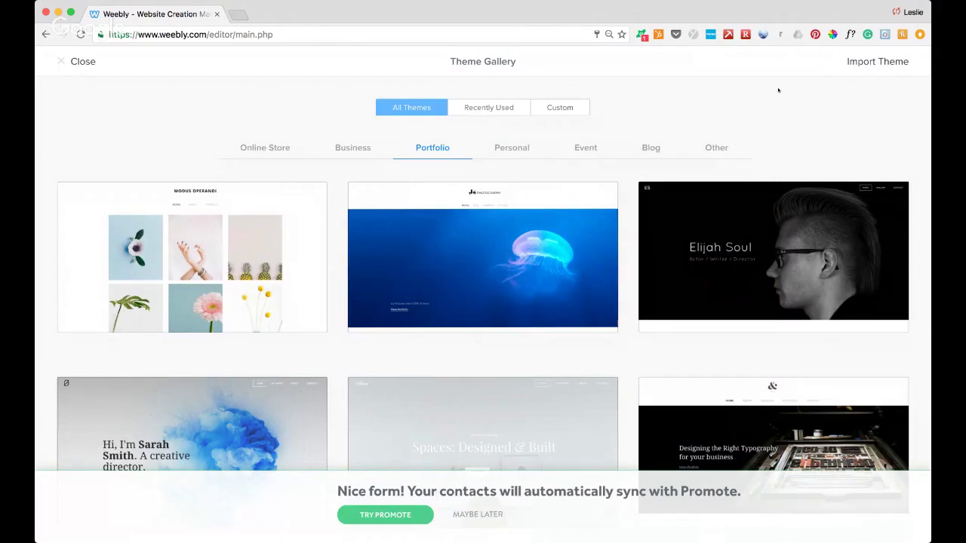
Look over the remaining portfolio themes, close the gallery without changing the theme, and open the Home page's settings.
scroll(677, 164, "down", 8)
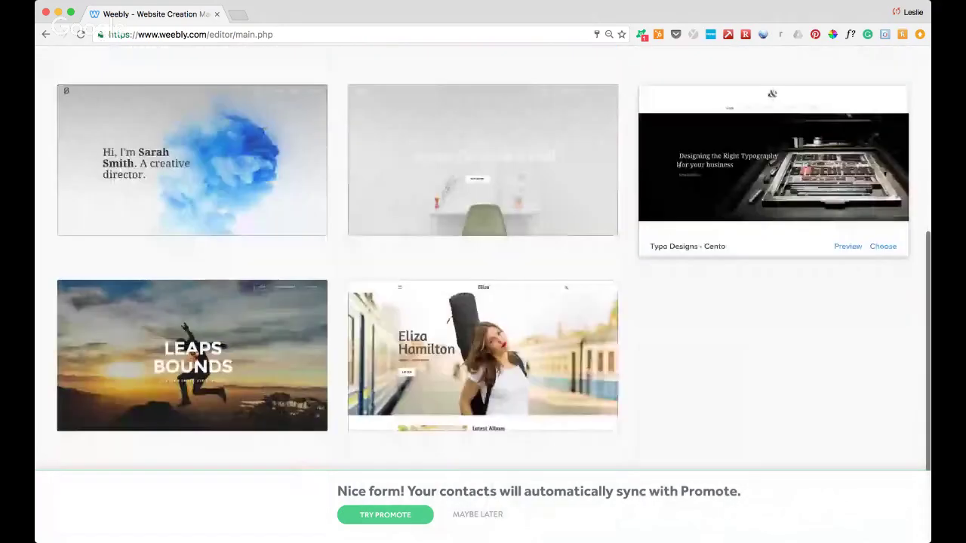
scroll(677, 164, "up", 8)
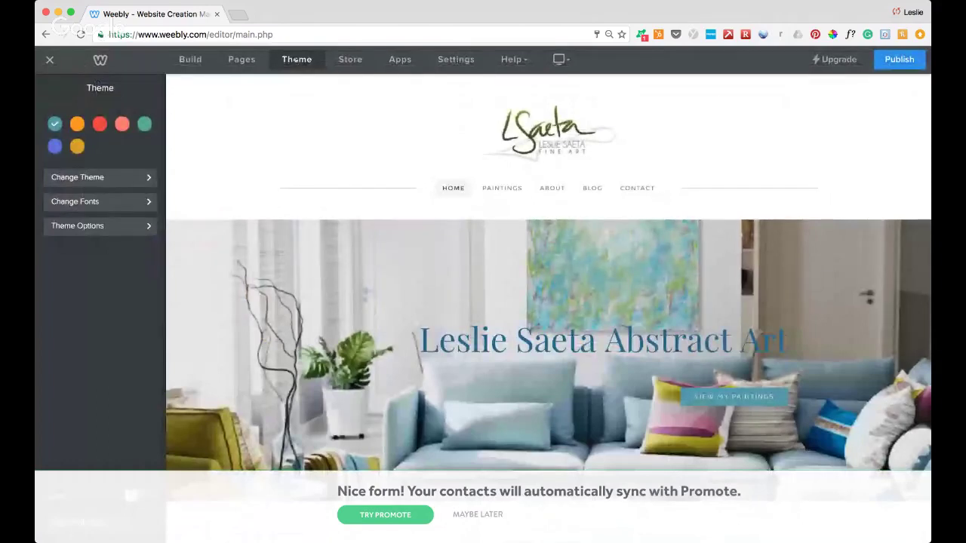
left_click(190, 59)
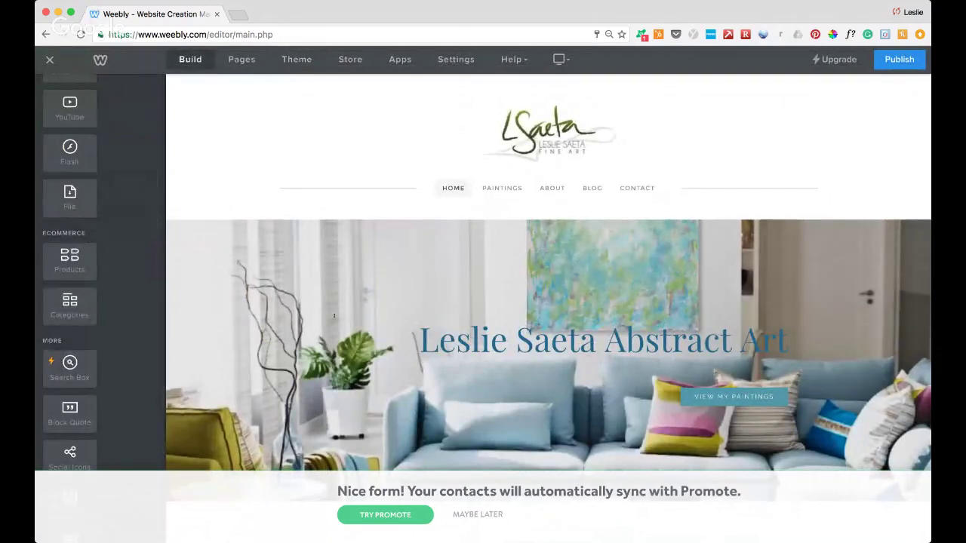
left_click(241, 59)
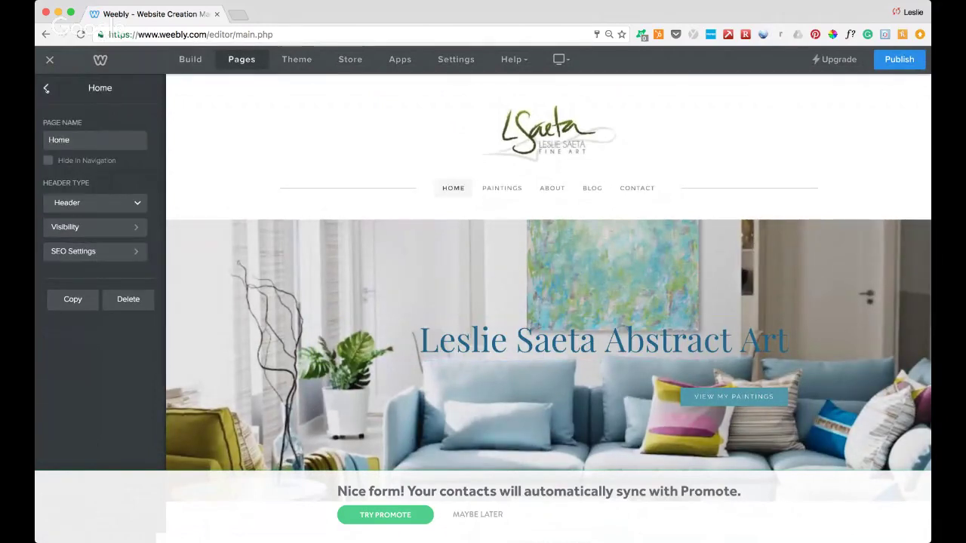
Leave the Home page settings, review the store's setup checklist and coupons section, and return to the site editor.
left_click(45, 87)
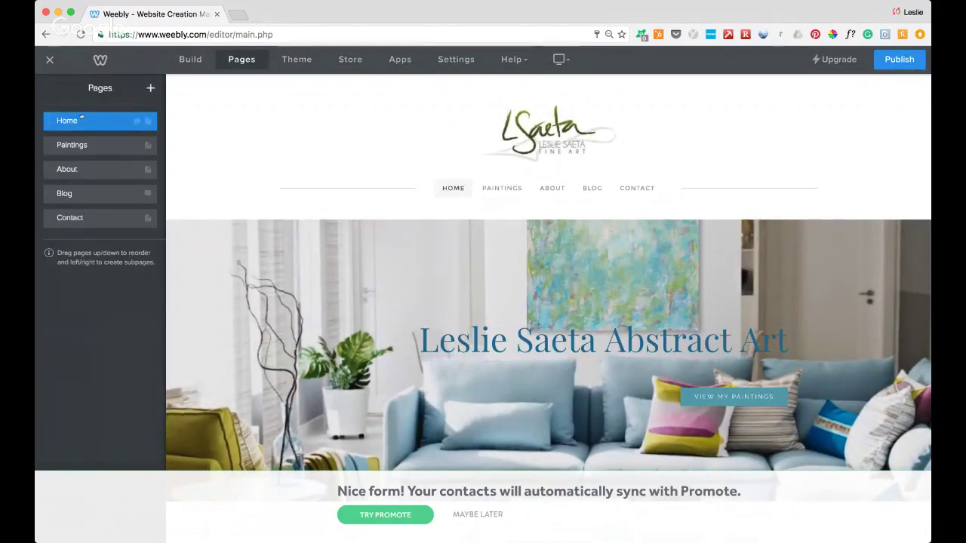
left_click(299, 60)
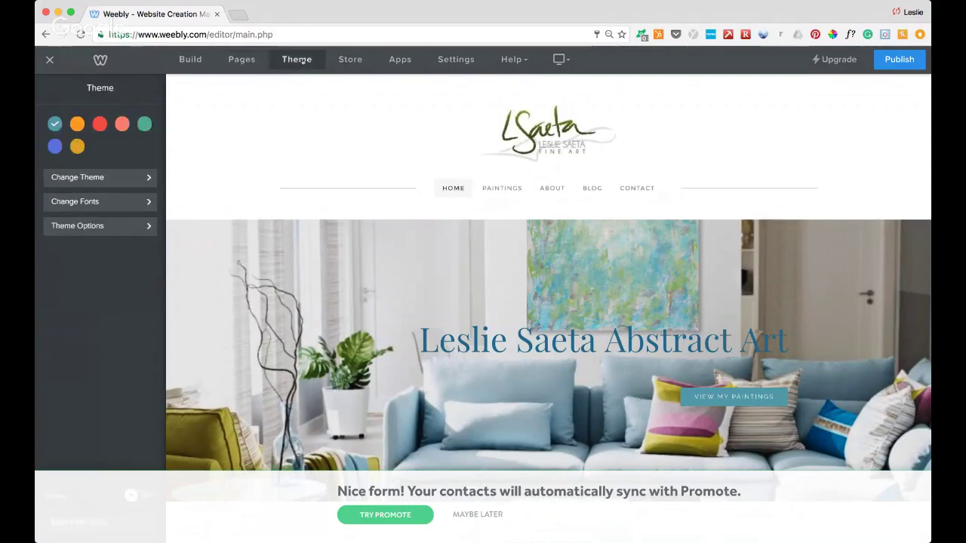
left_click(352, 60)
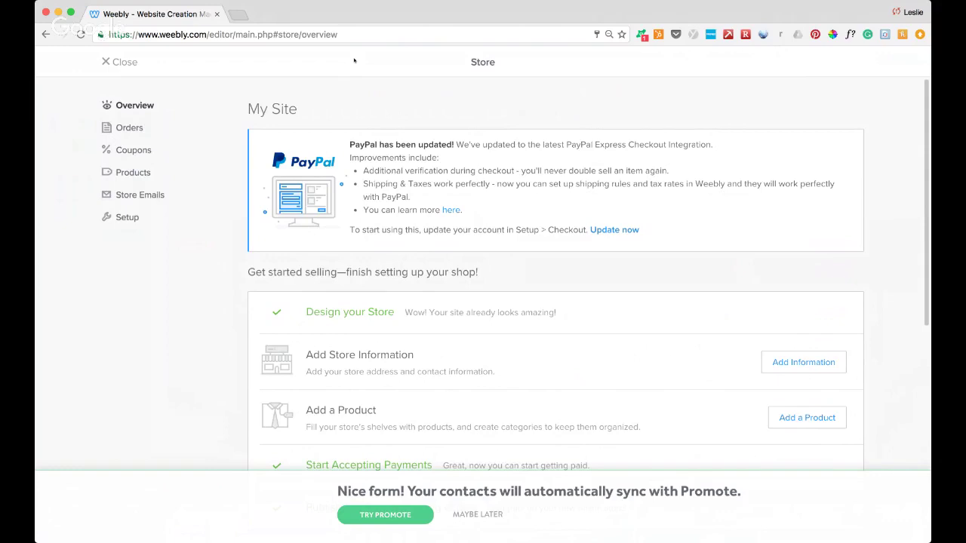
scroll(486, 280, "down", 5)
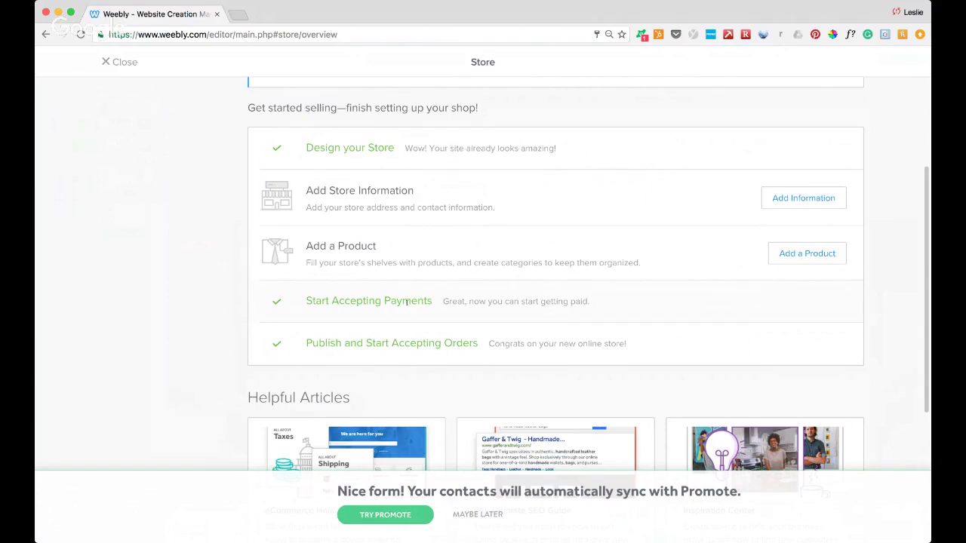
scroll(407, 302, "up", 4)
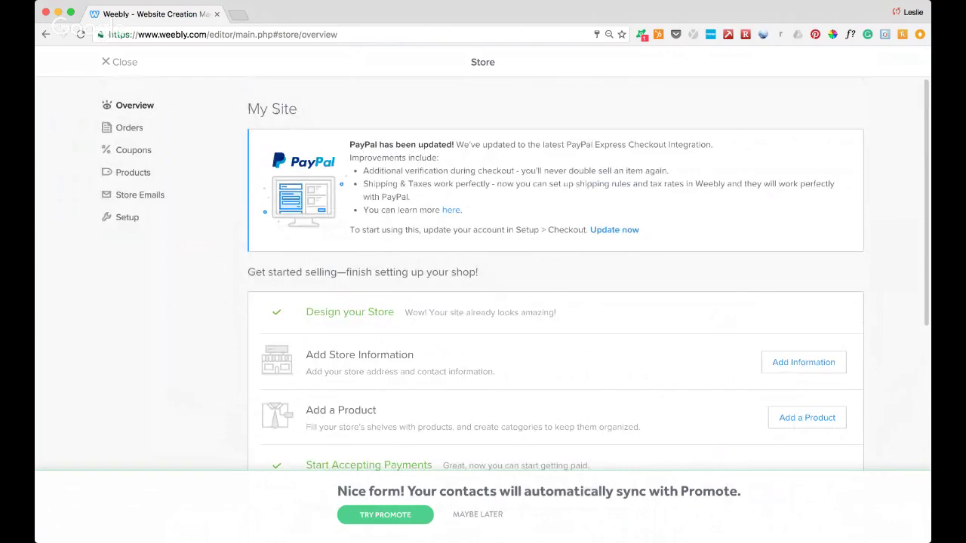
left_click(141, 151)
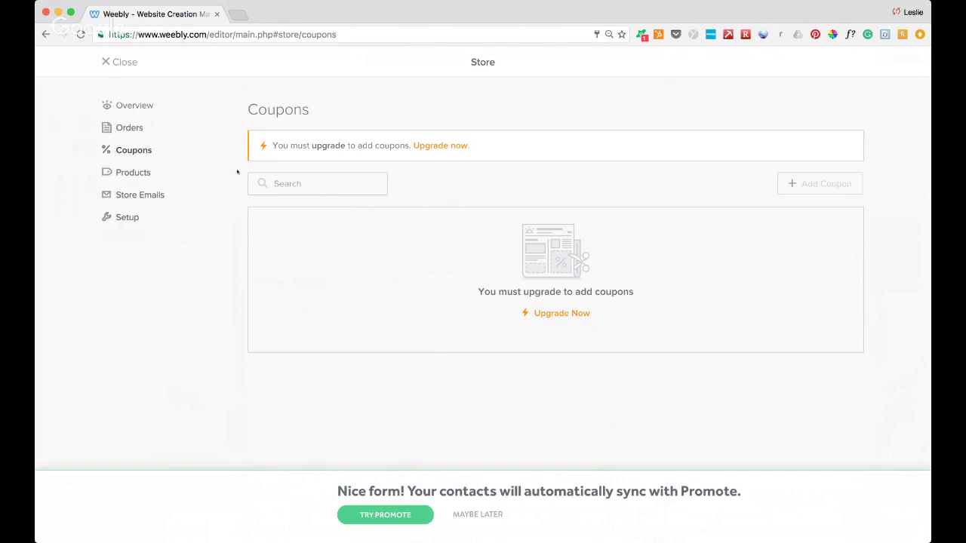
left_click(124, 62)
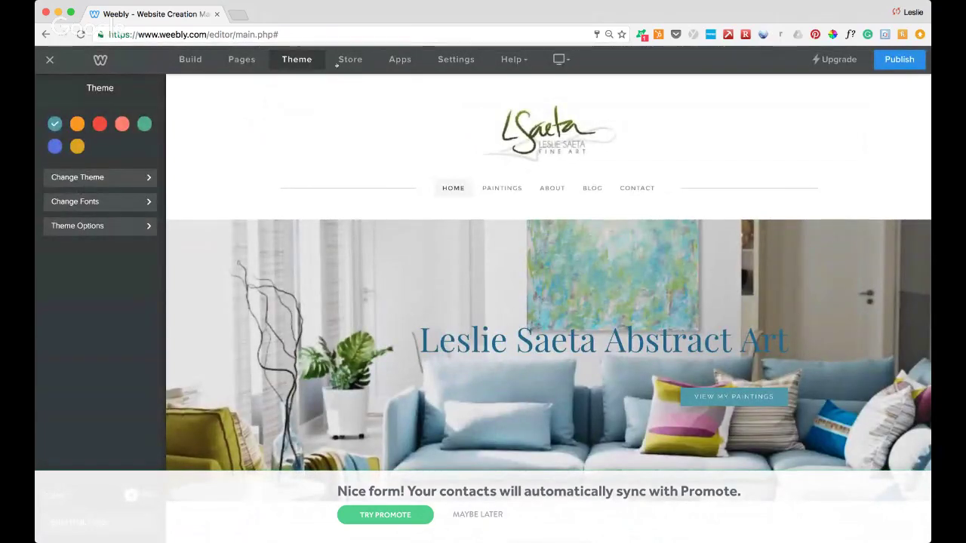
Browse the app categories and recommended apps in the App Center, and return to the editor without adding any.
left_click(402, 60)
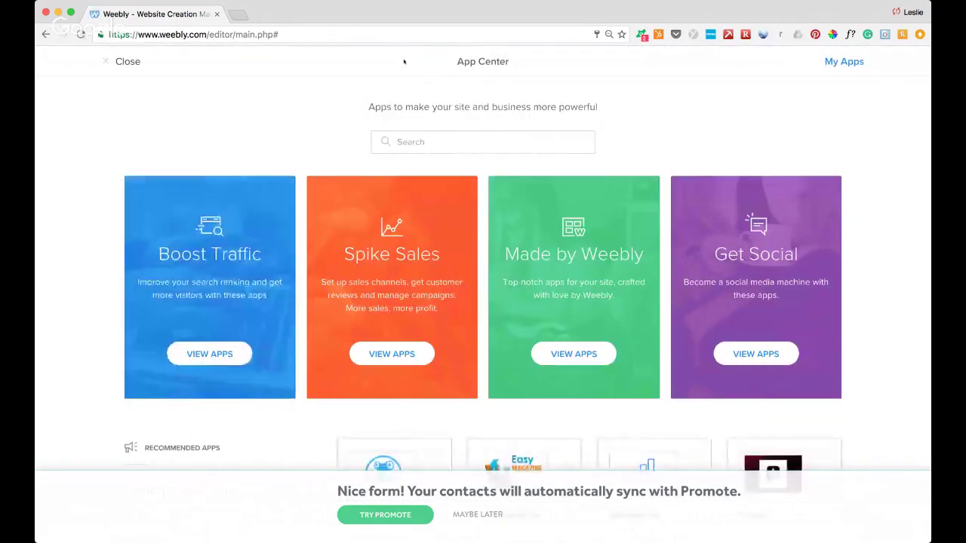
scroll(404, 61, "down", 5)
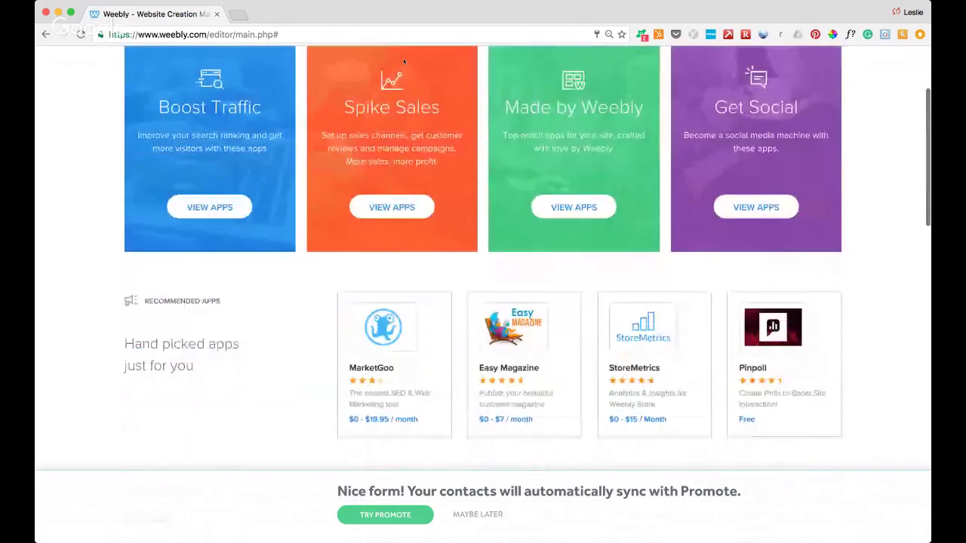
scroll(403, 62, "up", 5)
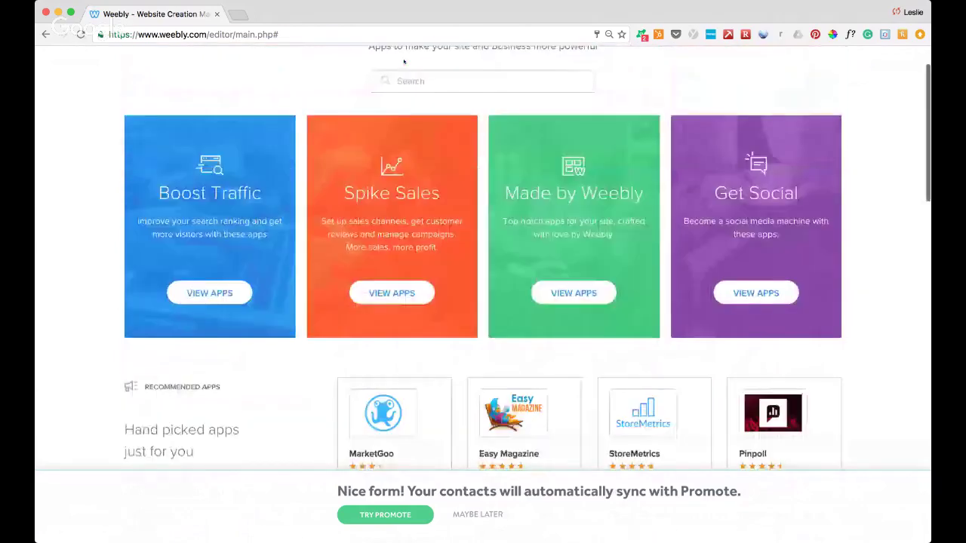
left_click(124, 62)
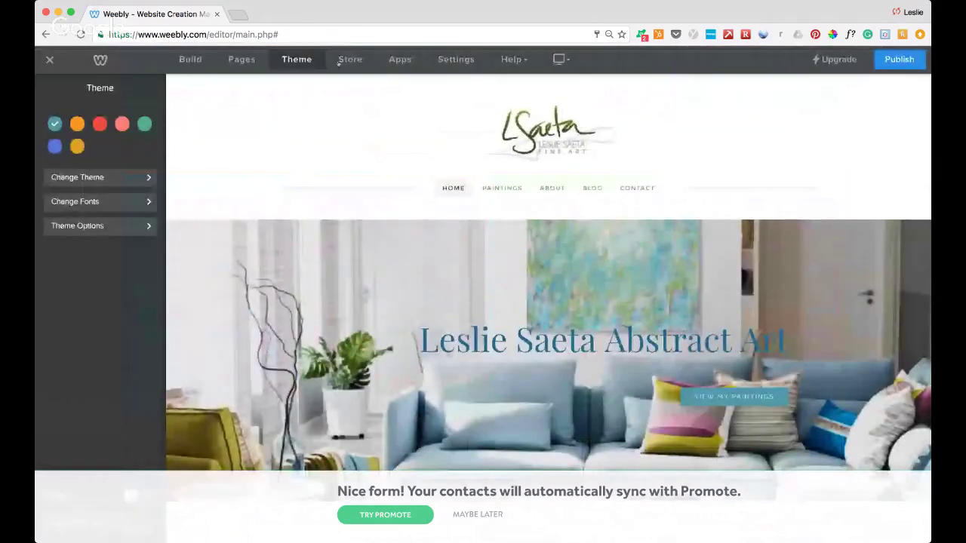
Select Business as the site category in the site's general settings.
left_click(456, 59)
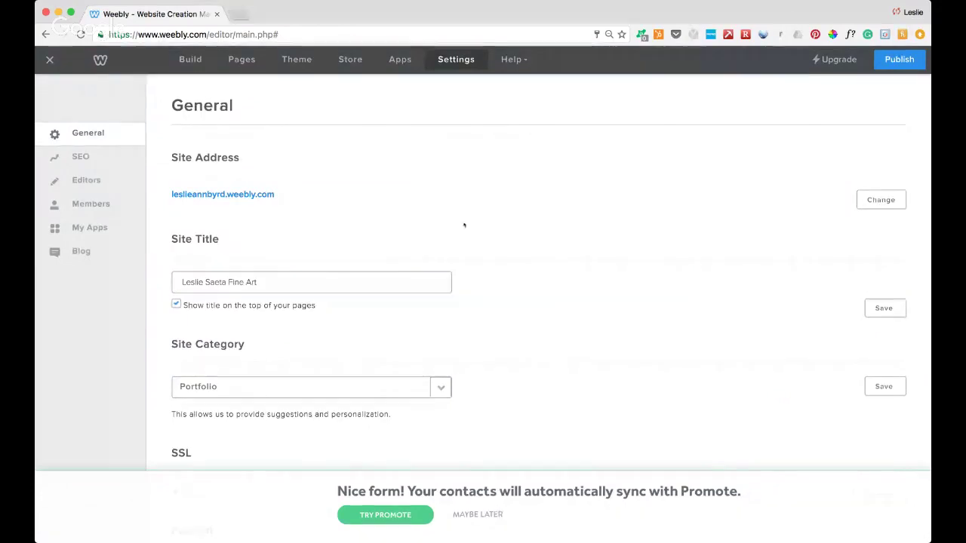
scroll(372, 221, "down", 2)
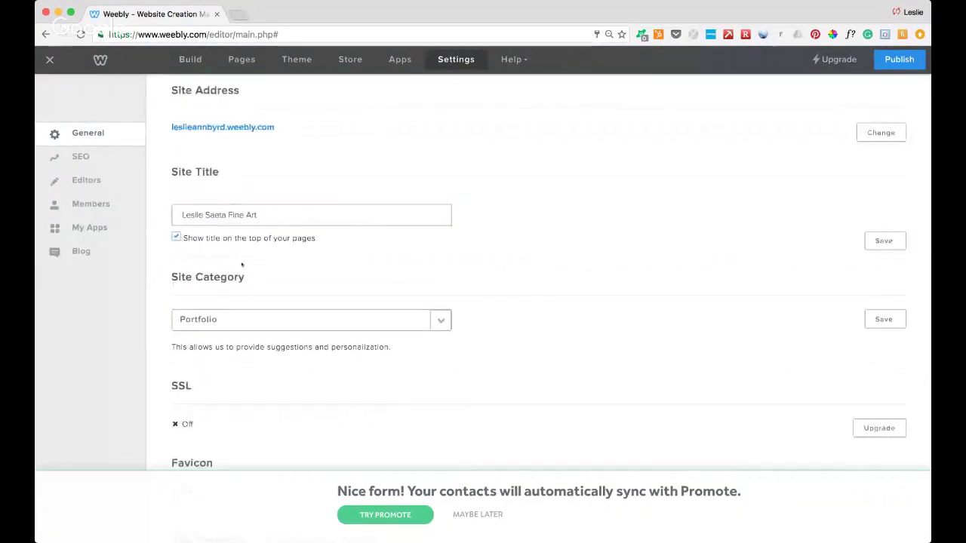
scroll(208, 215, "down", 4)
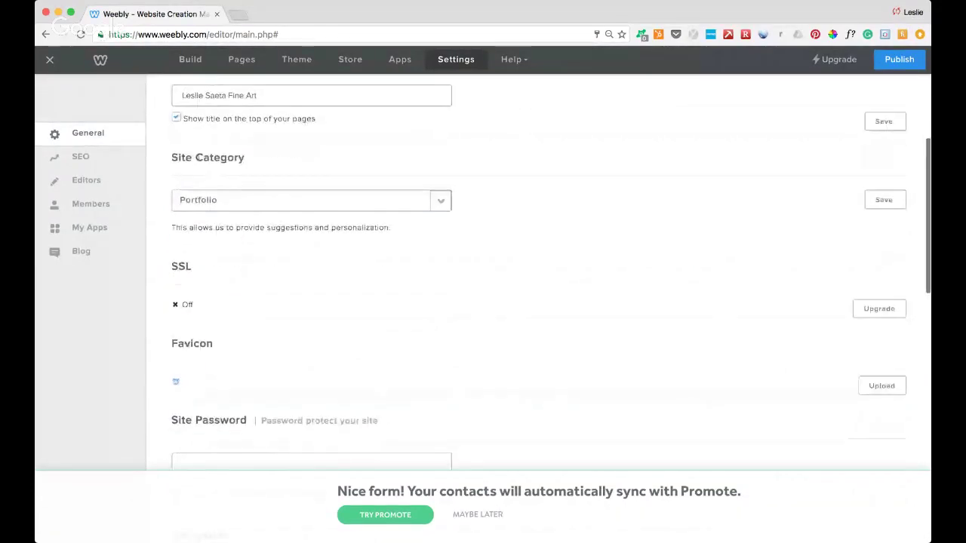
left_click(441, 200)
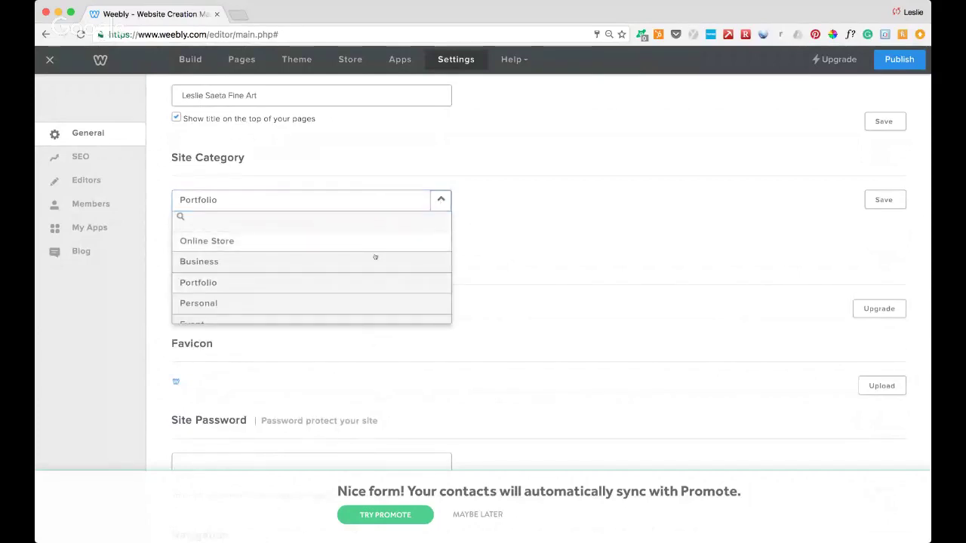
left_click(280, 262)
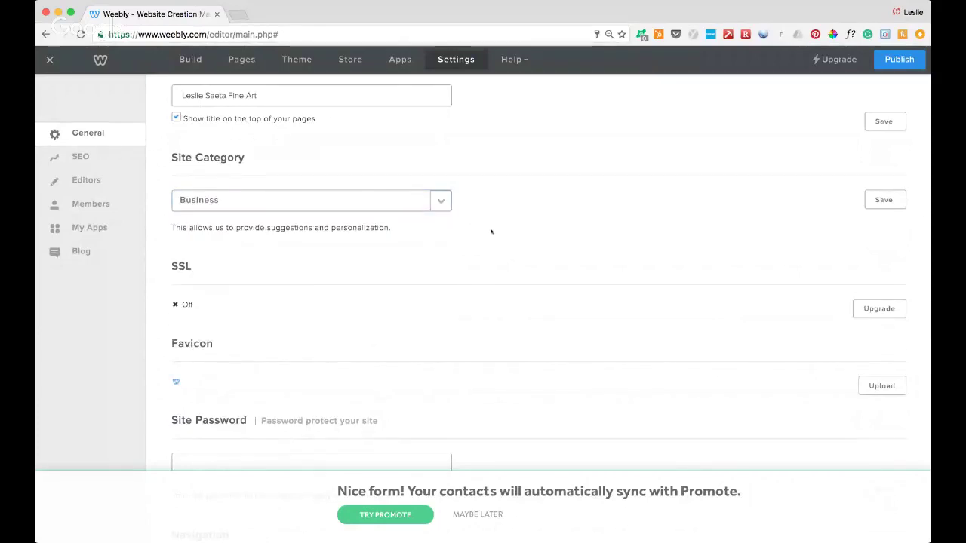
Examine the remaining general settings, from SSL, favicon and site password through Facebook sharing, archive, site formatting and cookie notification.
scroll(491, 231, "down", 3)
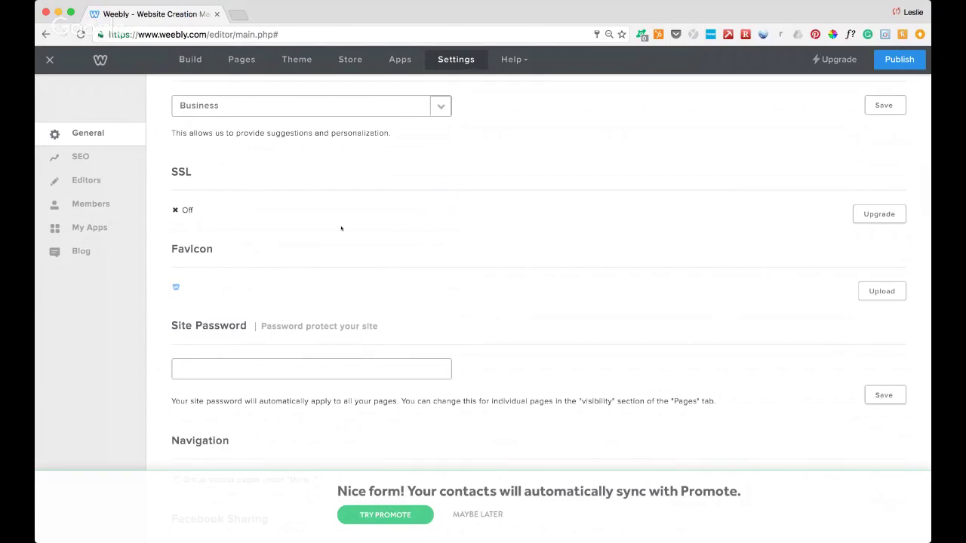
scroll(341, 228, "down", 4)
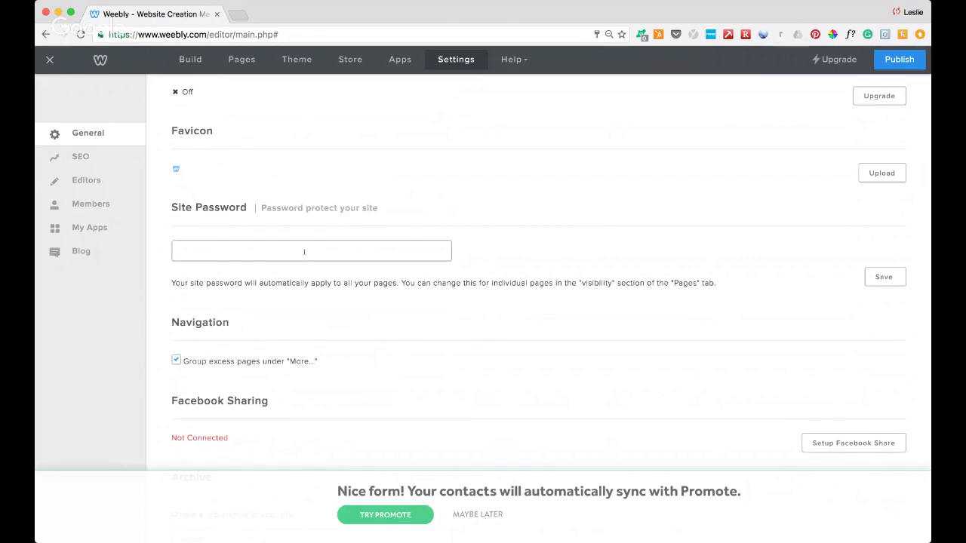
scroll(304, 252, "down", 4)
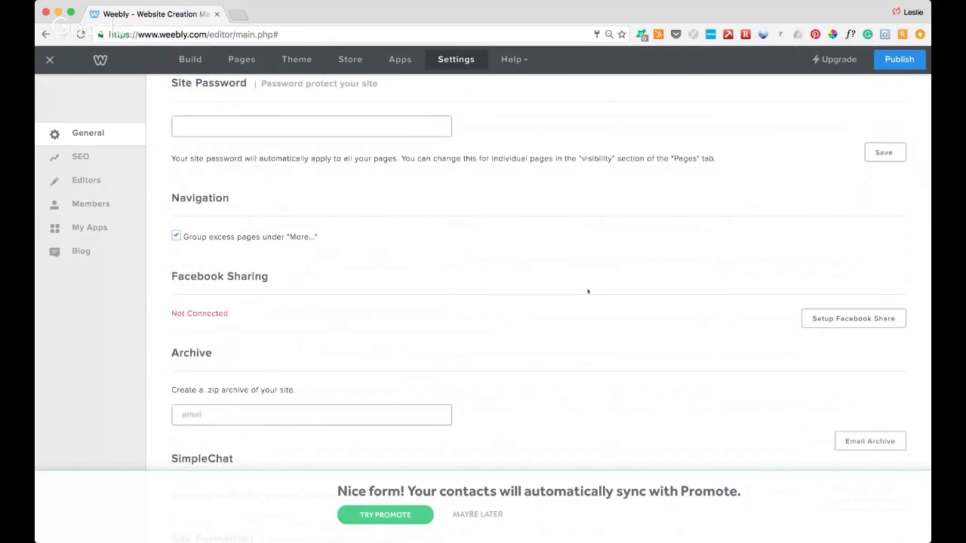
scroll(587, 291, "down", 6)
scroll(588, 292, "down", 3)
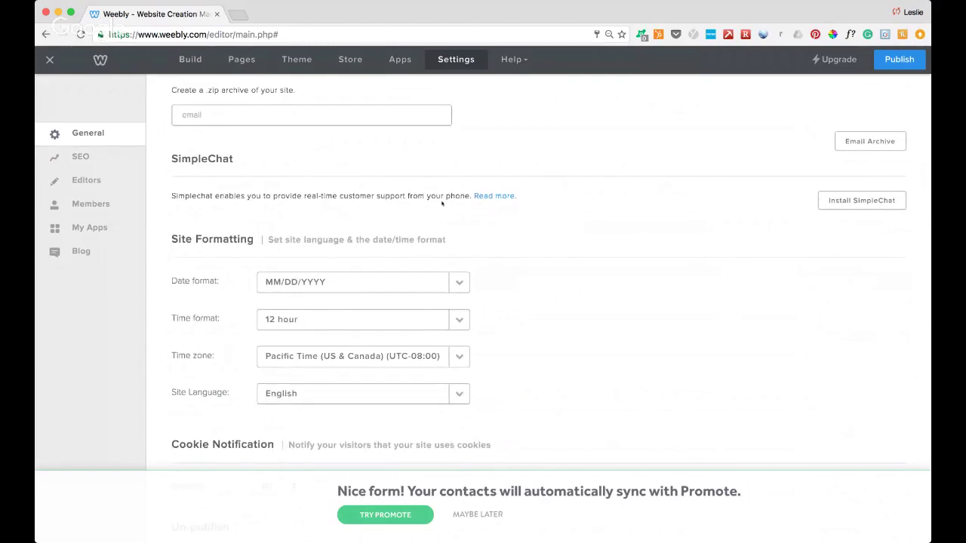
scroll(442, 203, "down", 3)
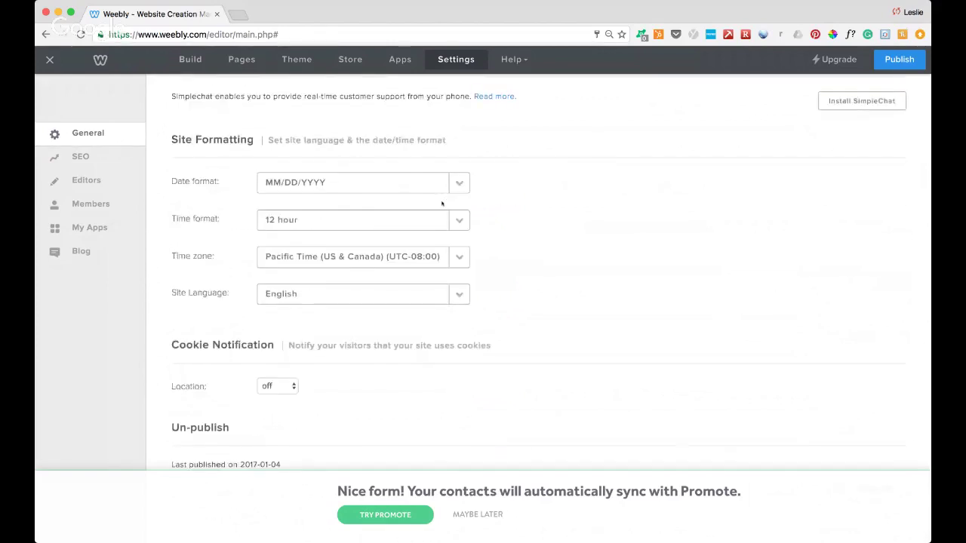
scroll(442, 203, "up", 6)
scroll(441, 203, "up", 10)
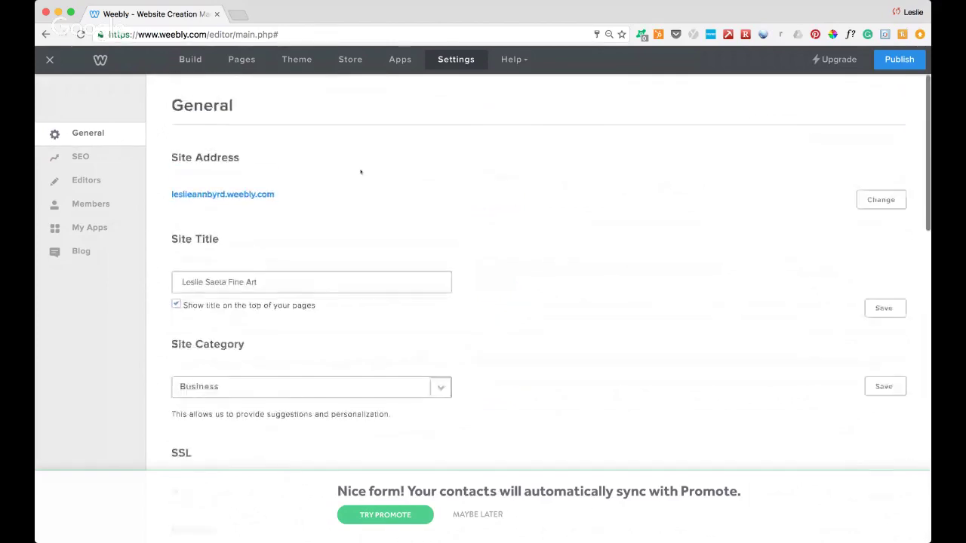
Look through the SEO, Members and Blog settings, including the blog comment options, and check the available help contacts.
left_click(85, 159)
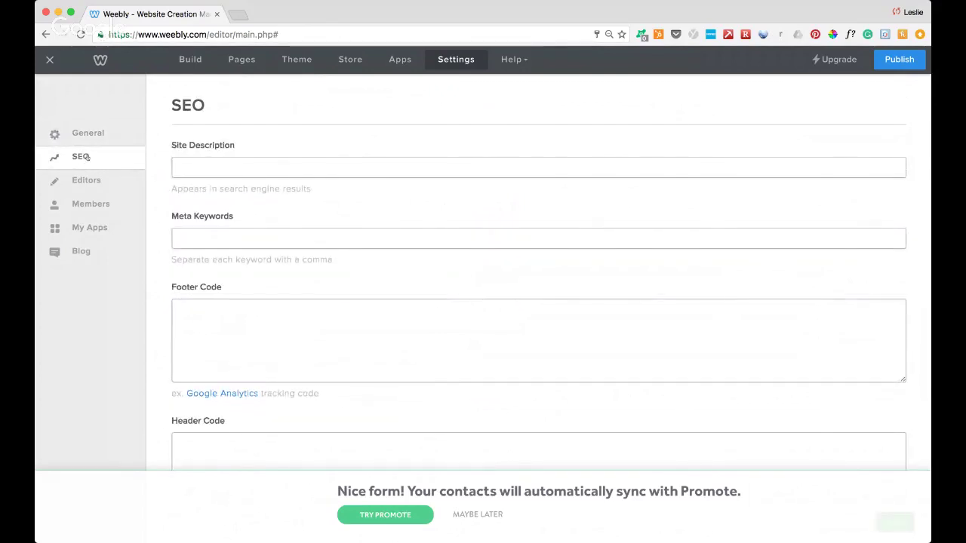
left_click(95, 204)
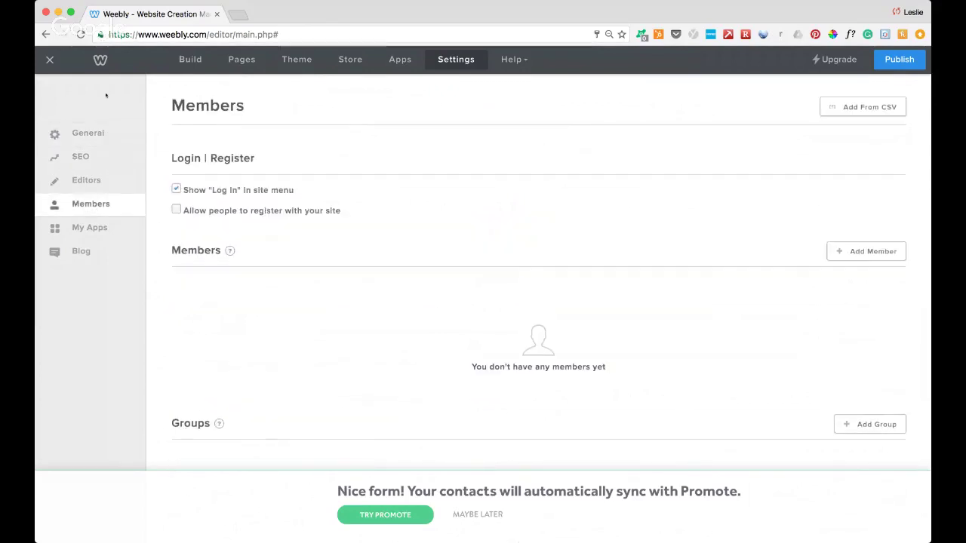
left_click(109, 249)
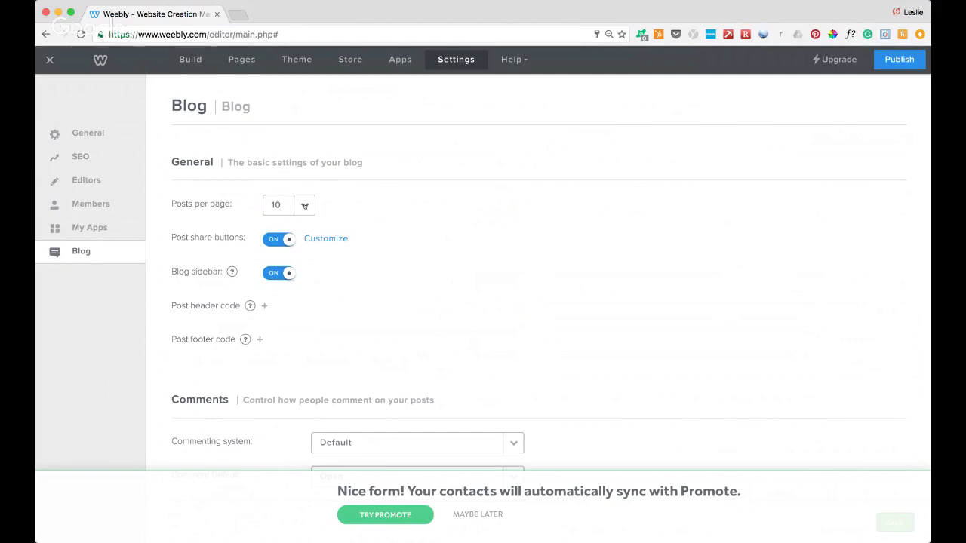
scroll(304, 206, "down", 1)
scroll(304, 206, "down", 5)
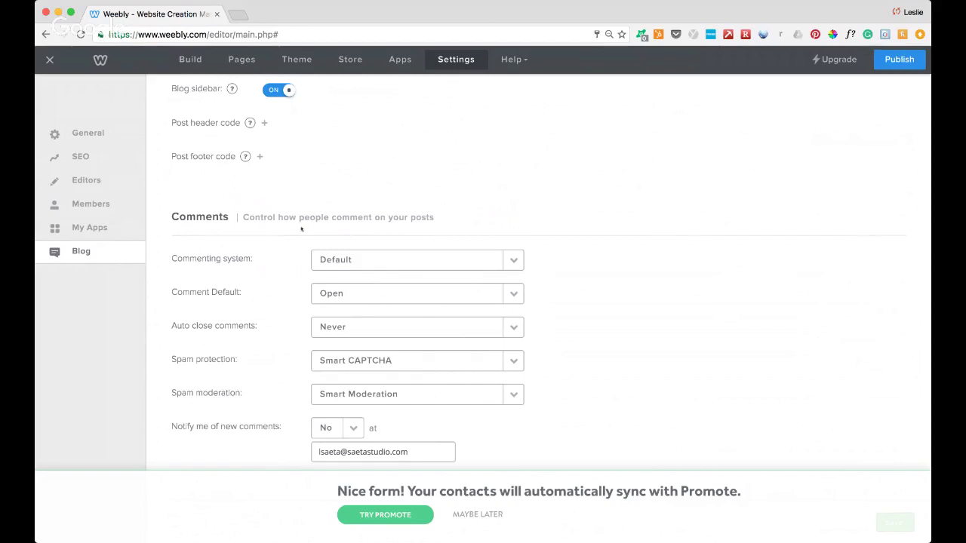
left_click(519, 60)
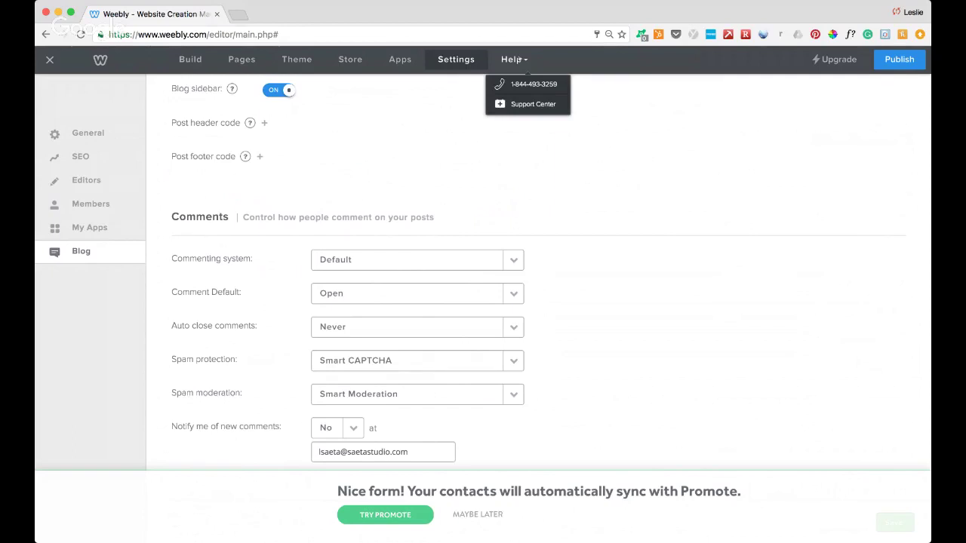
Close the site settings, publish the website, and return to the sites dashboard.
left_click(50, 61)
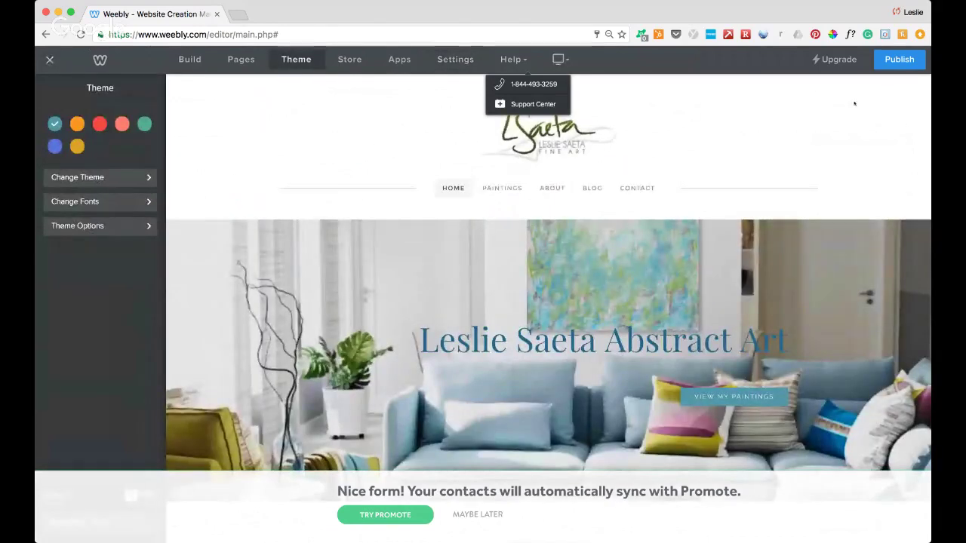
left_click(895, 60)
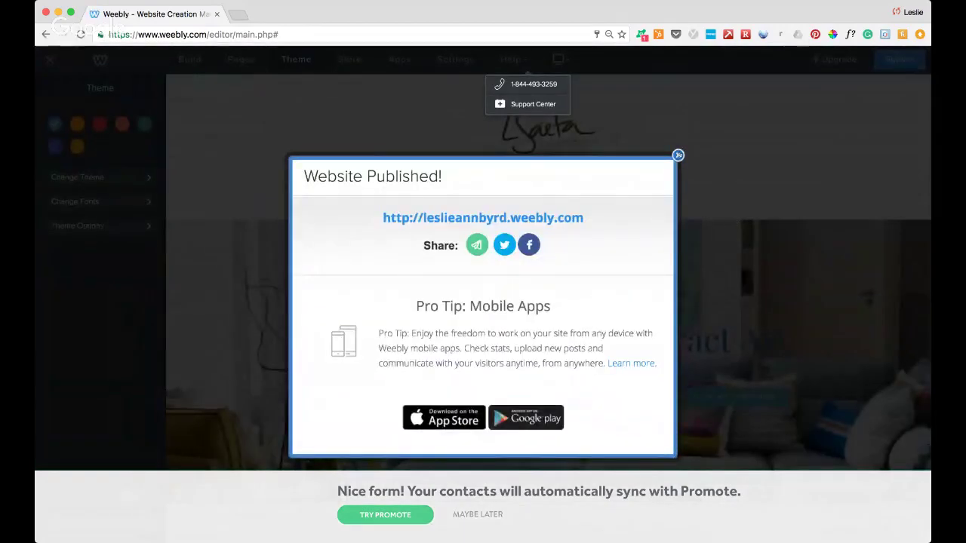
left_click(677, 154)
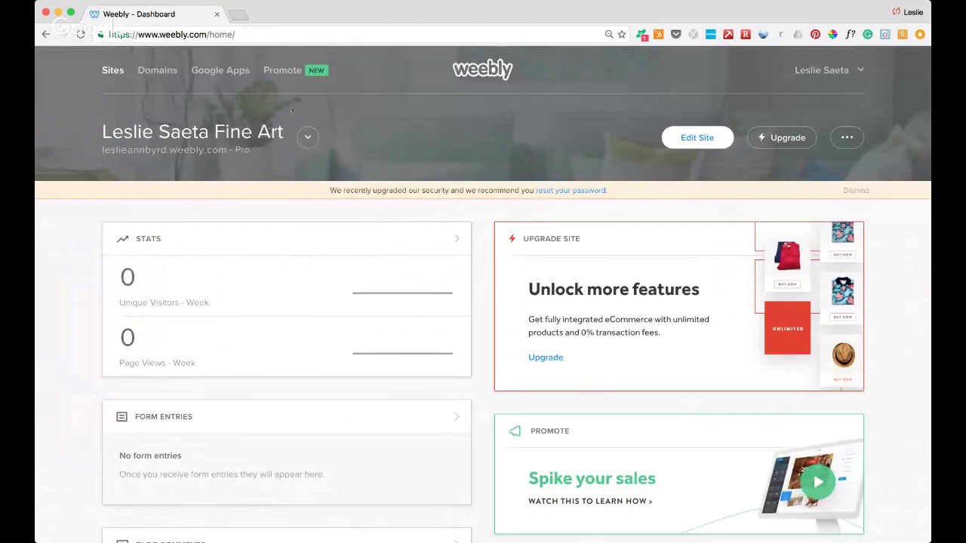
Switch the dashboard to the artist's Abstract Art site and open that site for editing.
left_click(307, 136)
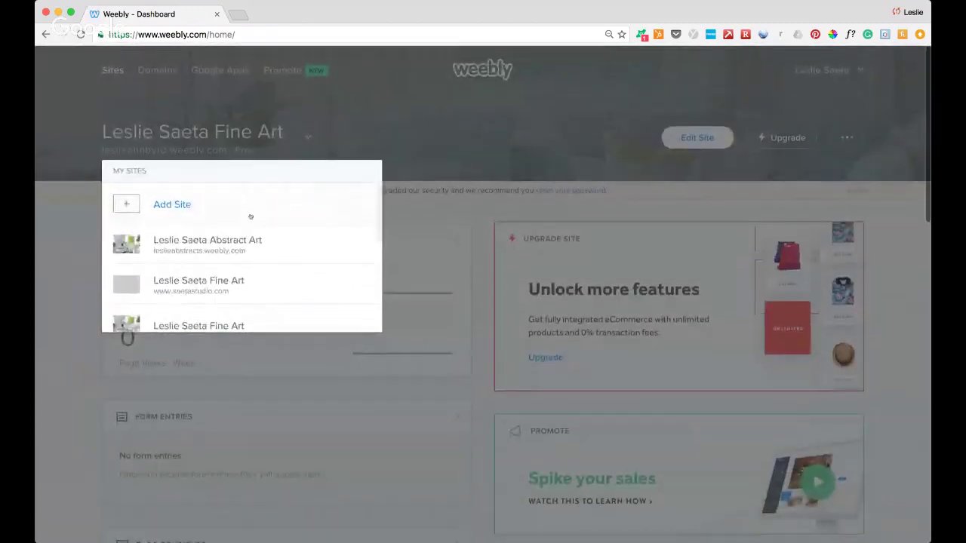
scroll(249, 216, "down", 3)
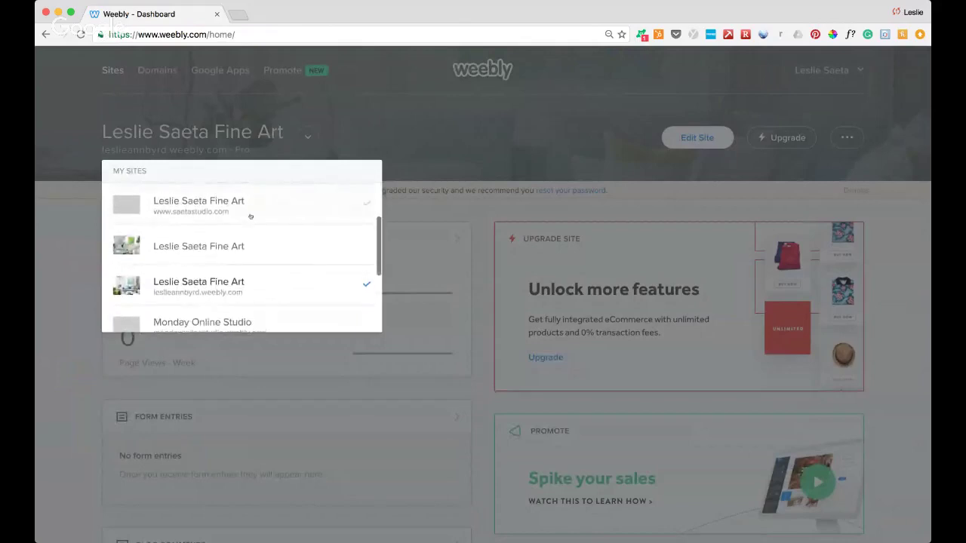
scroll(250, 217, "up", 2)
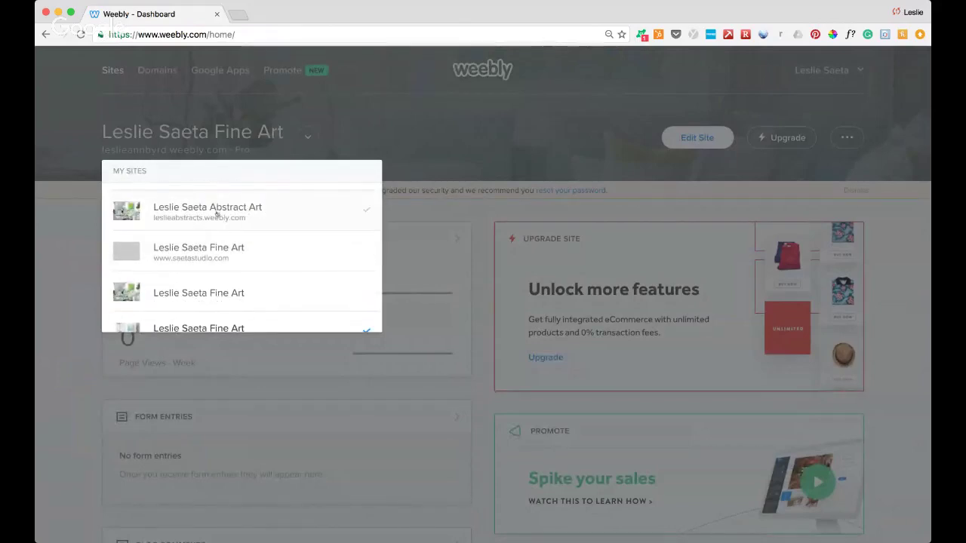
left_click(216, 215)
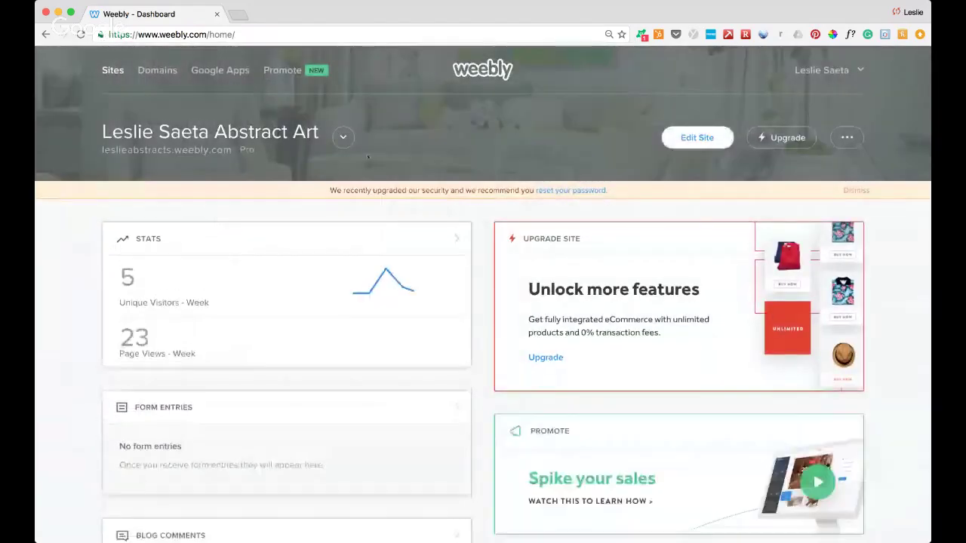
left_click(688, 139)
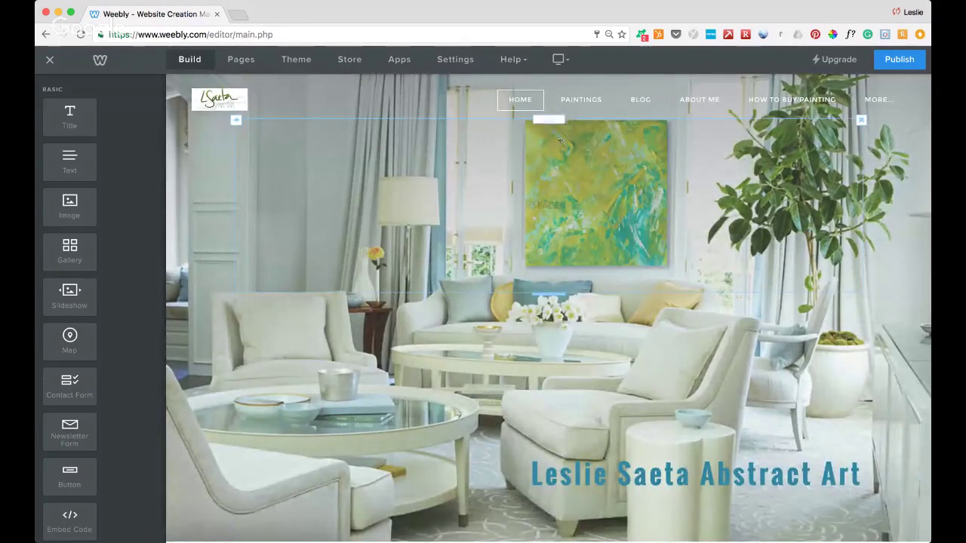
Open the Paintings page from the site's page list and look through its rows of abstract paintings for sale.
left_click(240, 59)
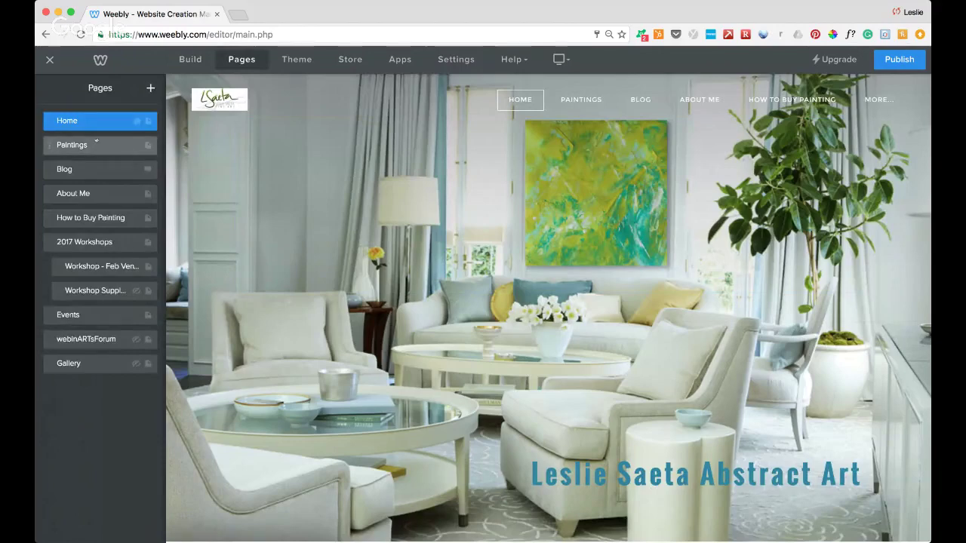
left_click(70, 145)
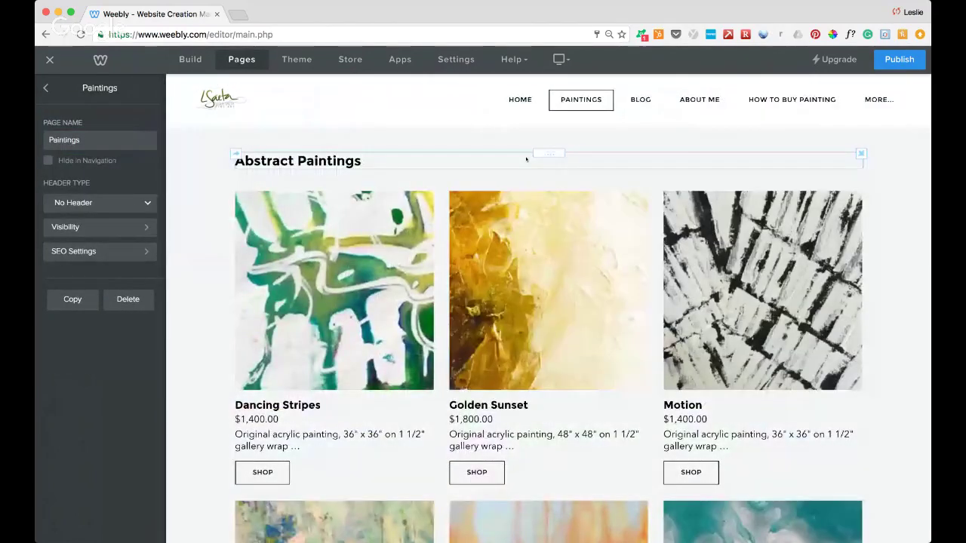
scroll(526, 158, "down", 5)
scroll(526, 158, "down", 10)
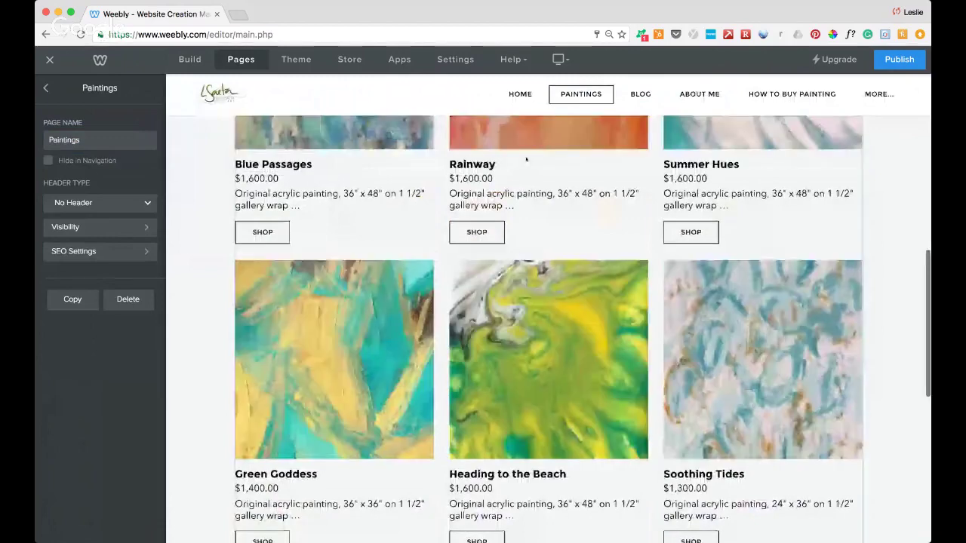
scroll(526, 159, "down", 3)
scroll(526, 159, "up", 10)
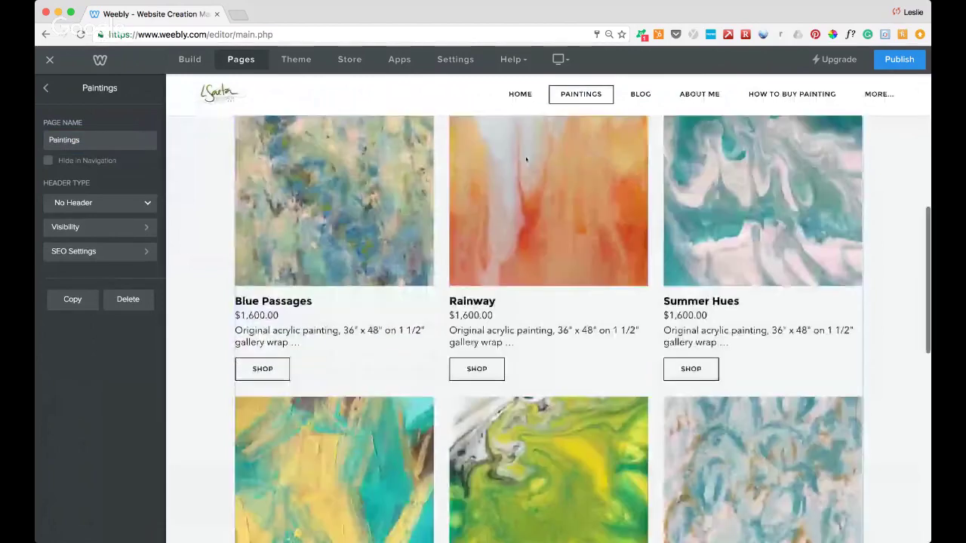
scroll(525, 159, "up", 5)
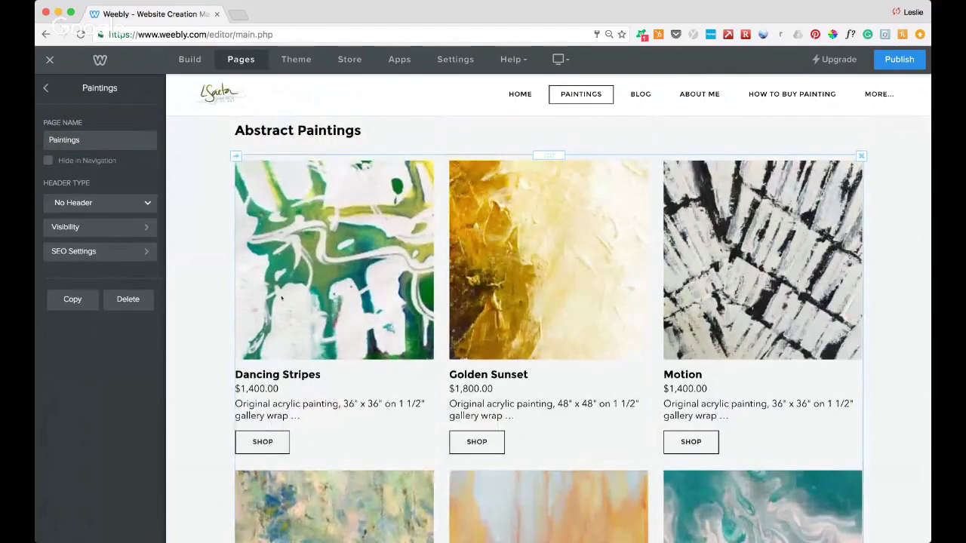
scroll(281, 298, "down", 3)
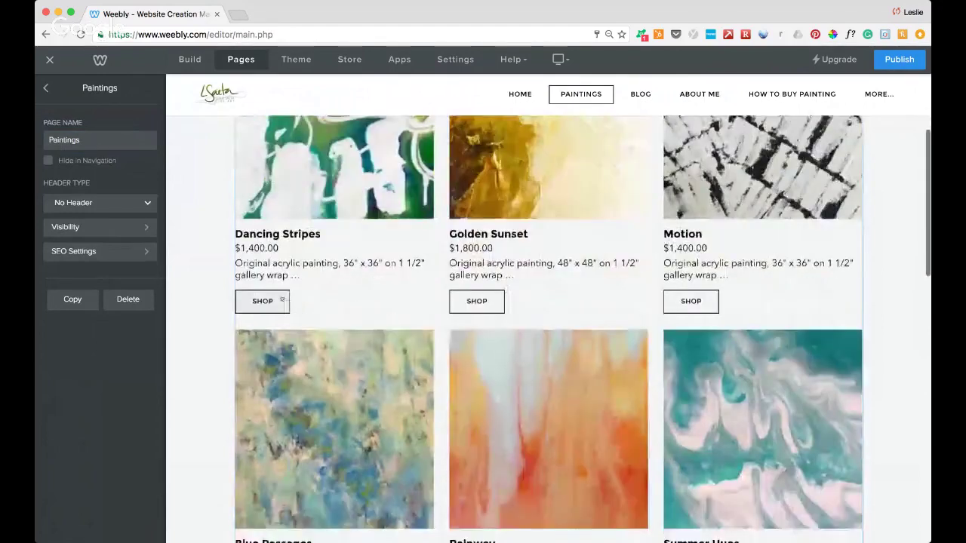
scroll(282, 298, "up", 3)
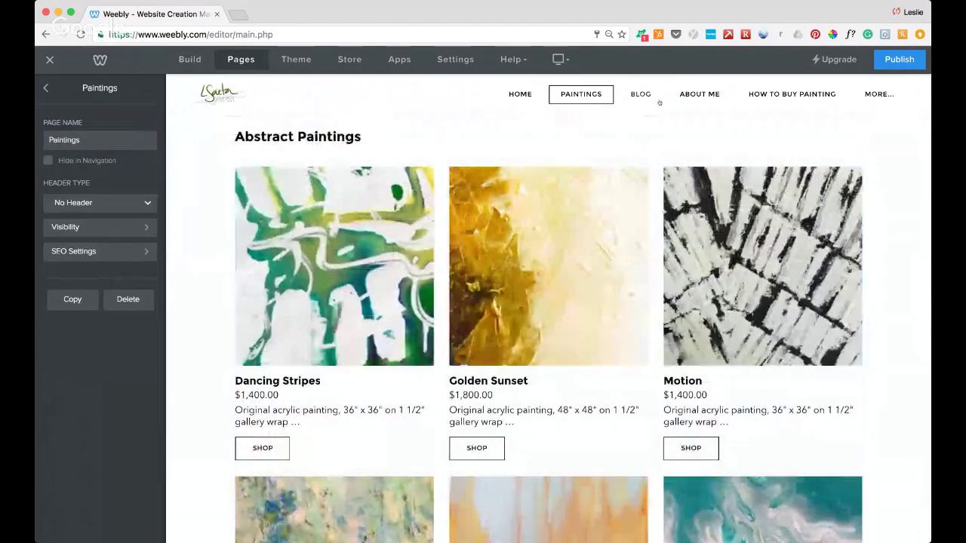
View the Blog page and read through its post "A New Big Project" down to the comments.
left_click(639, 94)
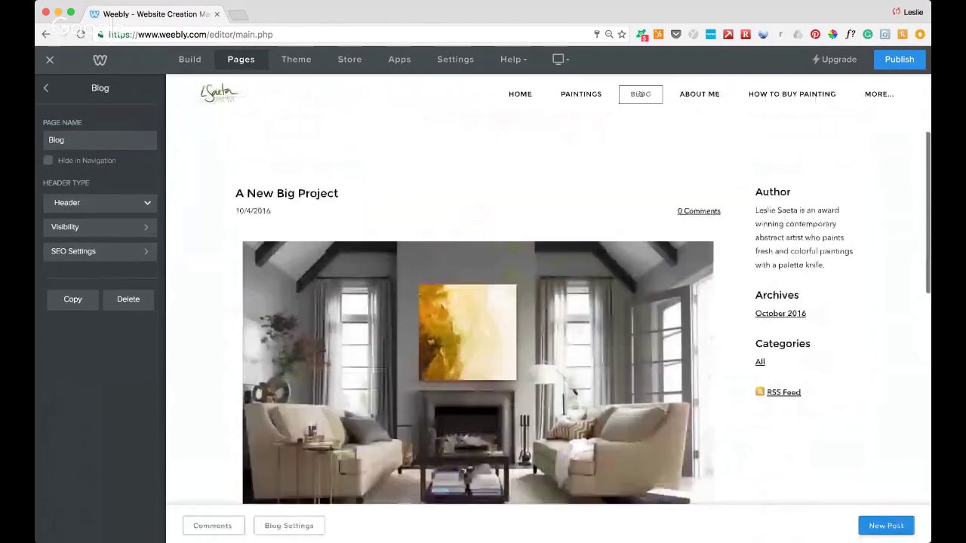
scroll(640, 94, "down", 5)
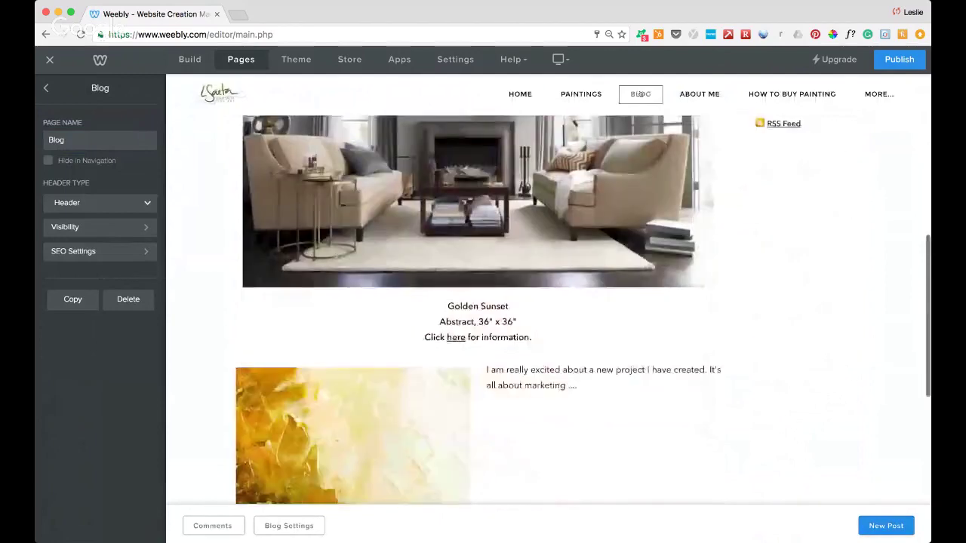
scroll(640, 94, "down", 3)
scroll(640, 93, "up", 5)
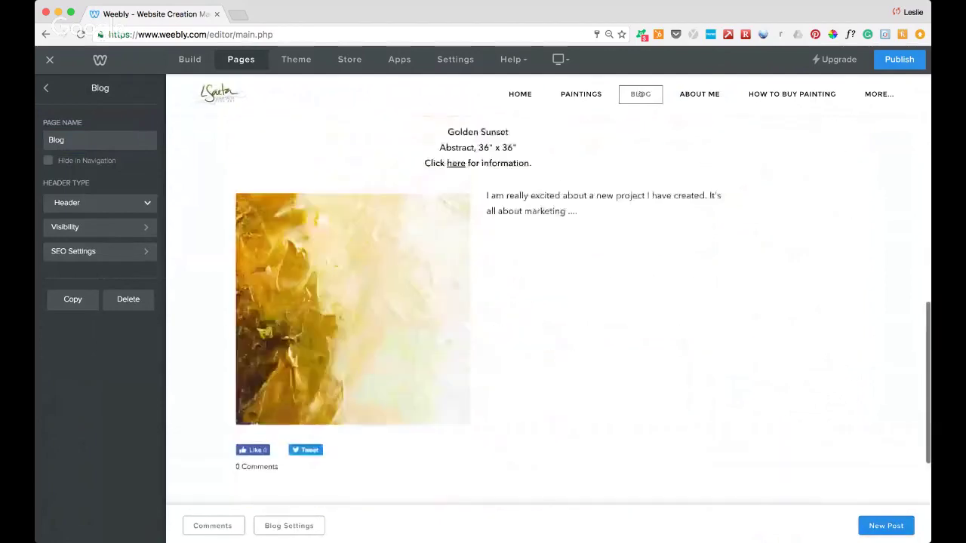
scroll(639, 94, "up", 5)
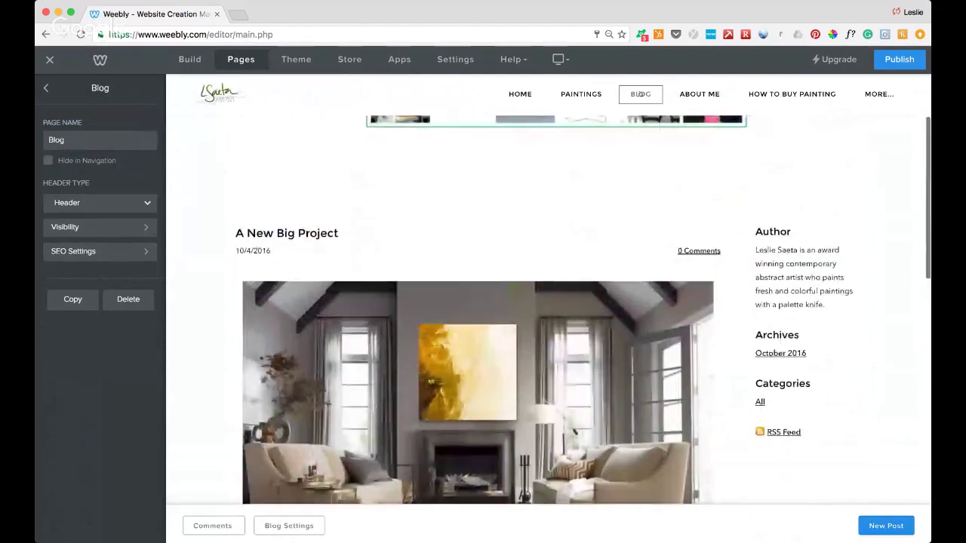
Review the About Me page, followed by the purchase instructions on the How to Buy Painting page.
left_click(701, 93)
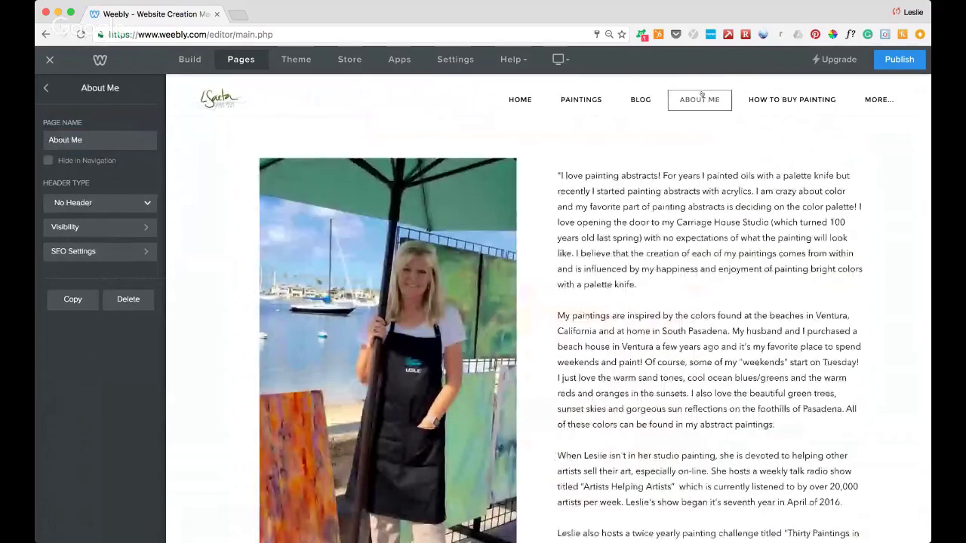
scroll(701, 93, "down", 3)
scroll(702, 93, "down", 2)
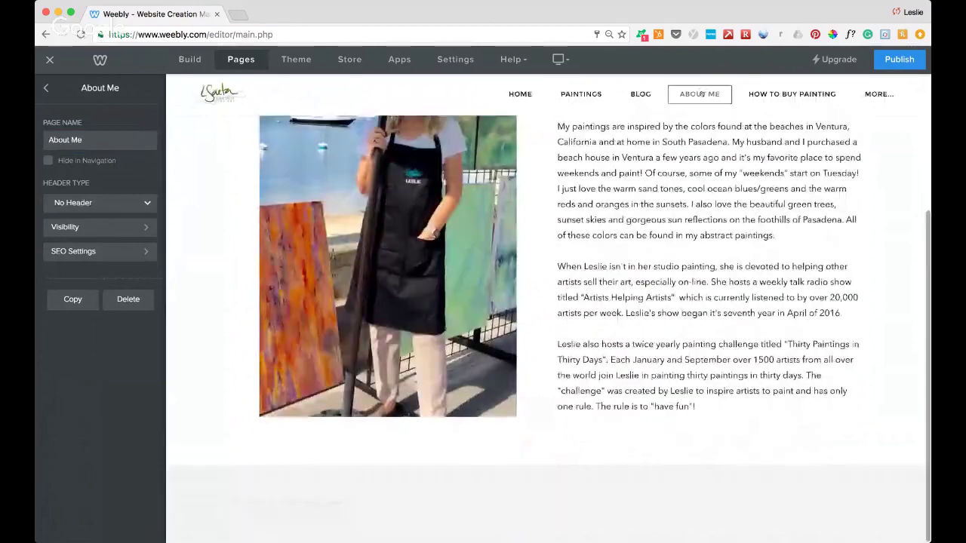
scroll(701, 94, "up", 5)
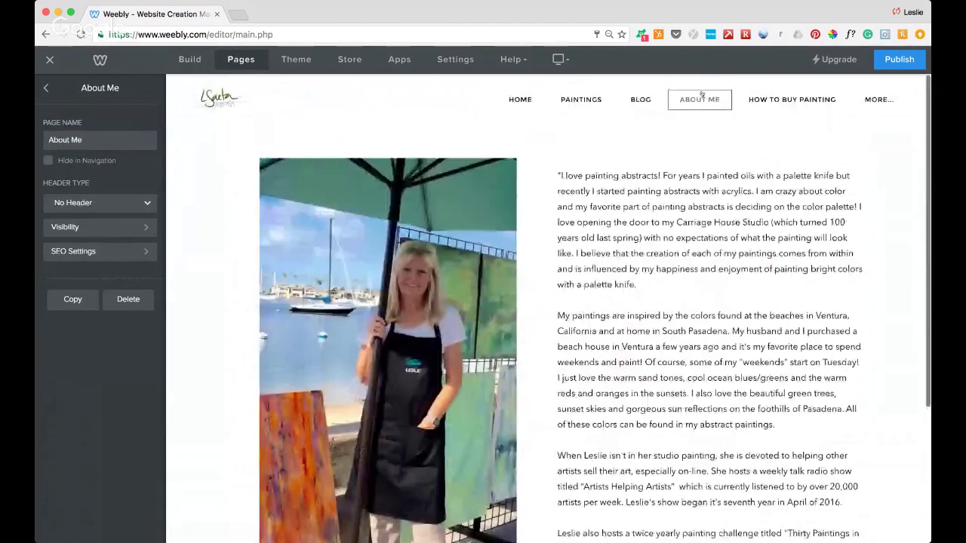
left_click(779, 99)
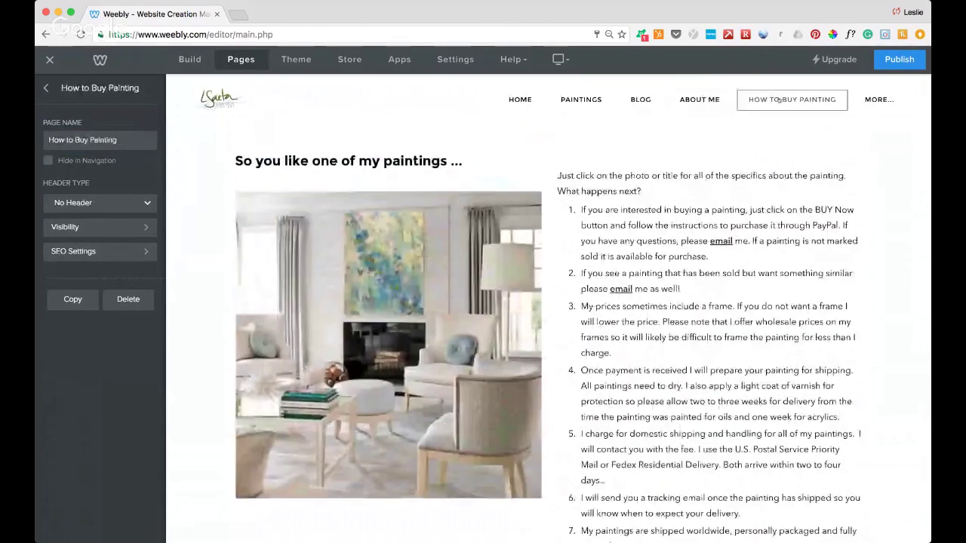
scroll(627, 213, "down", 5)
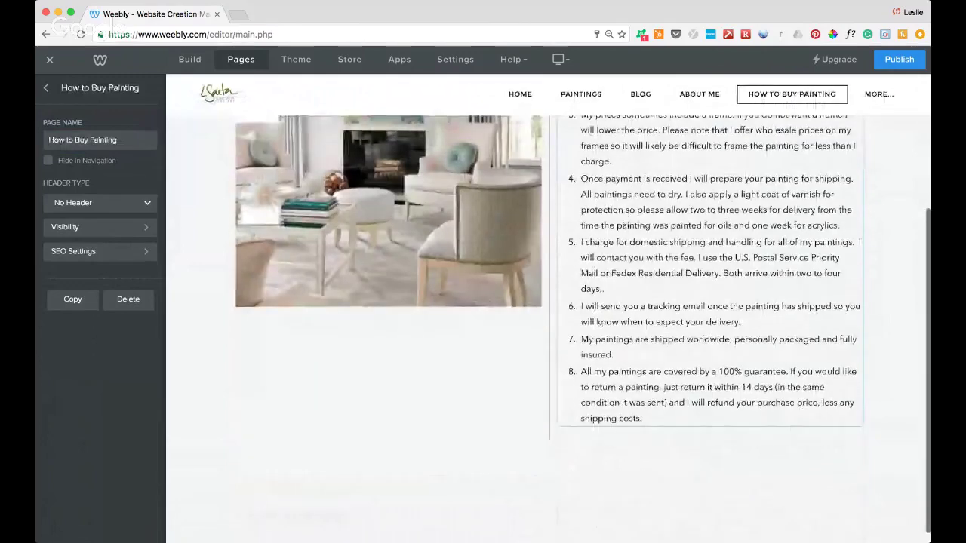
scroll(627, 214, "up", 3)
scroll(623, 212, "up", 2)
View the 2017 Workshops page and look over its photos, description and workshop dates.
mouse_move(865, 94)
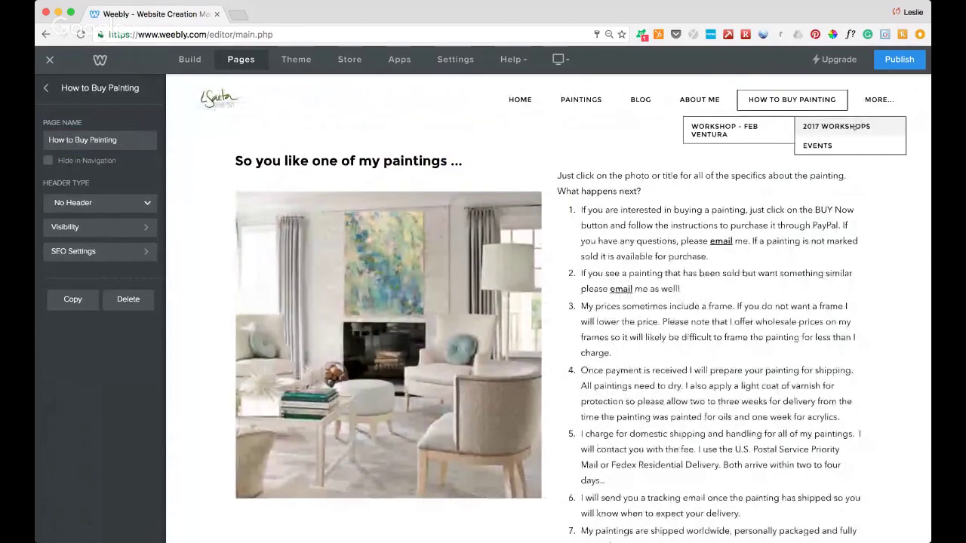
left_click(853, 127)
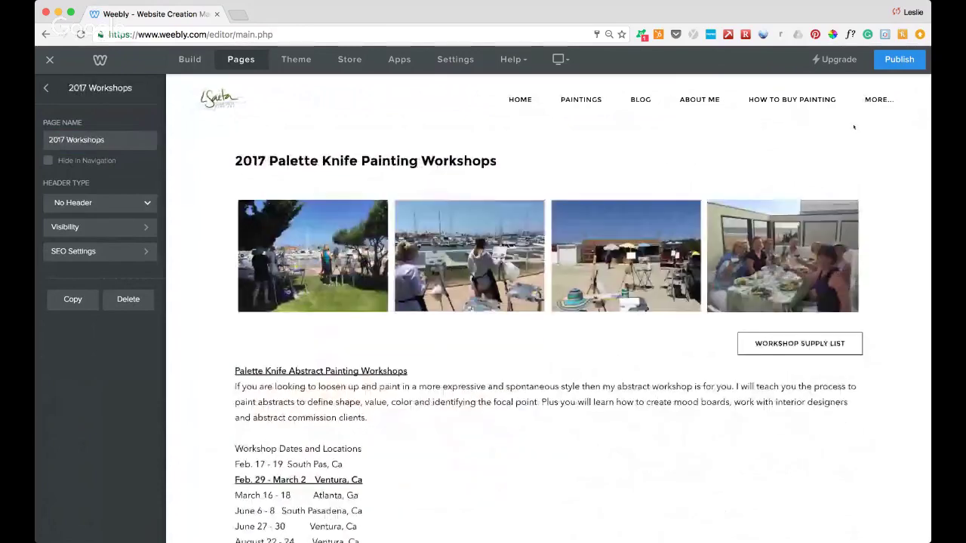
scroll(647, 189, "down", 3)
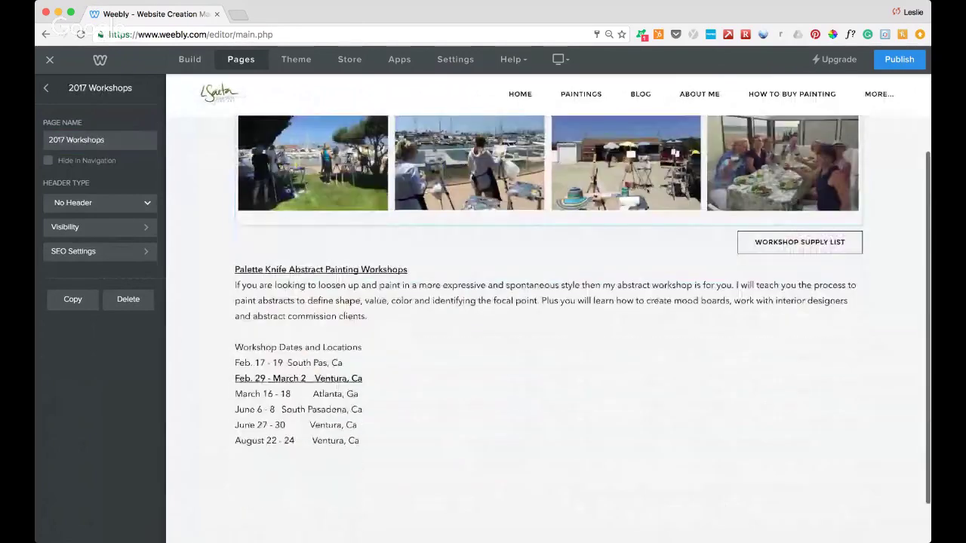
scroll(273, 359, "down", 2)
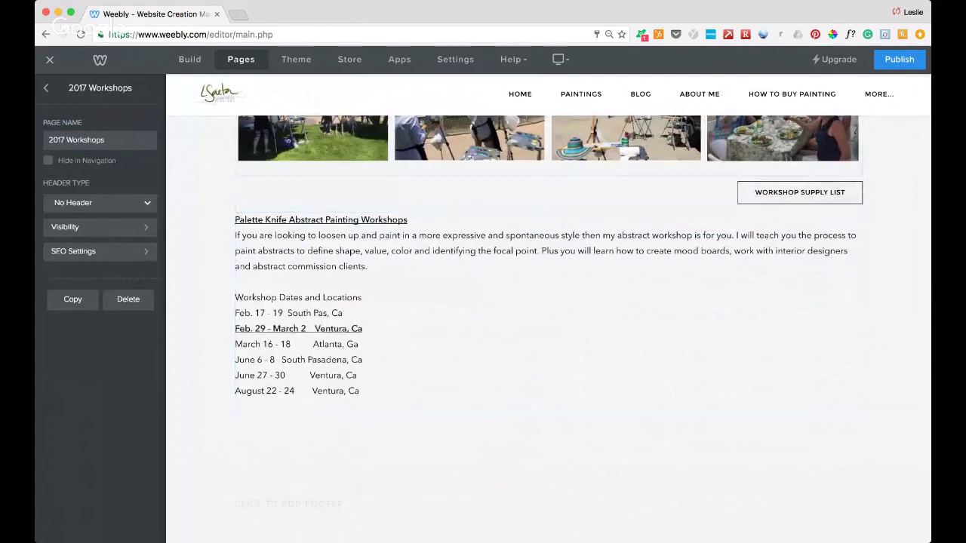
Open the Workshop - Feb Ventura subpage and look through the workshop's header image and details.
mouse_move(879, 93)
mouse_move(800, 121)
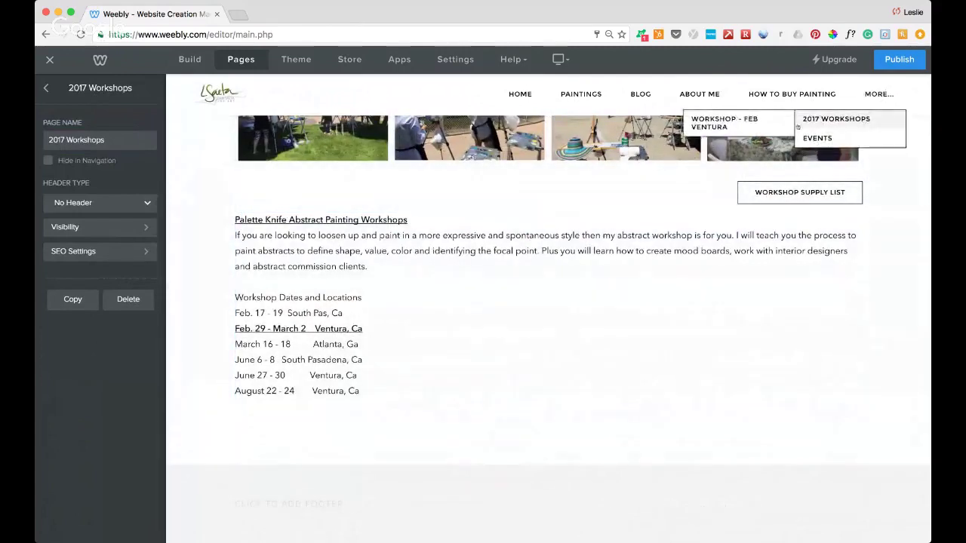
left_click(734, 122)
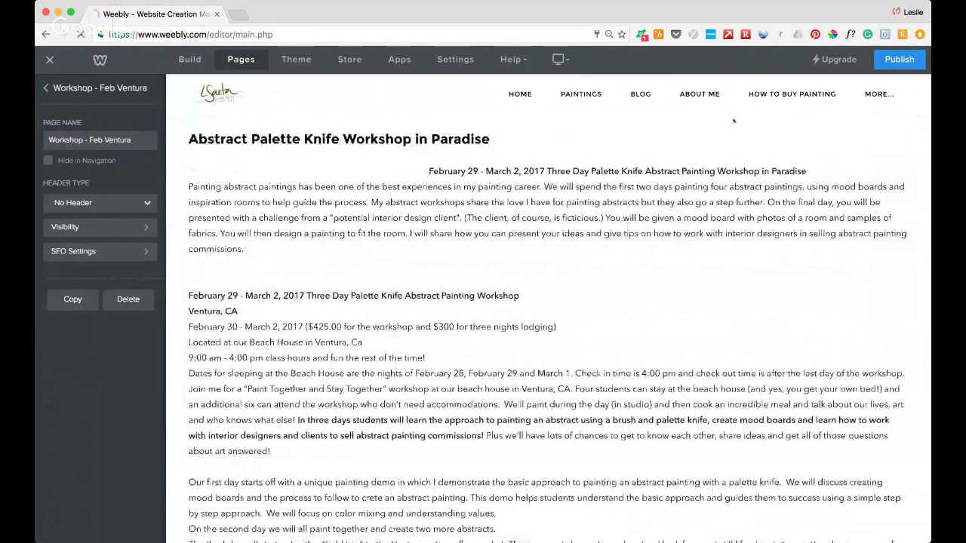
scroll(700, 178, "down", 4)
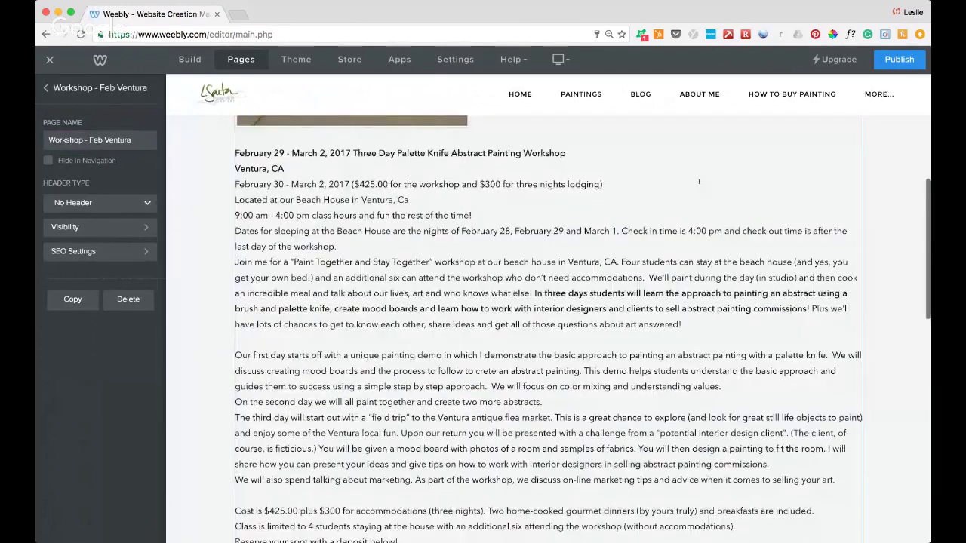
scroll(698, 181, "up", 6)
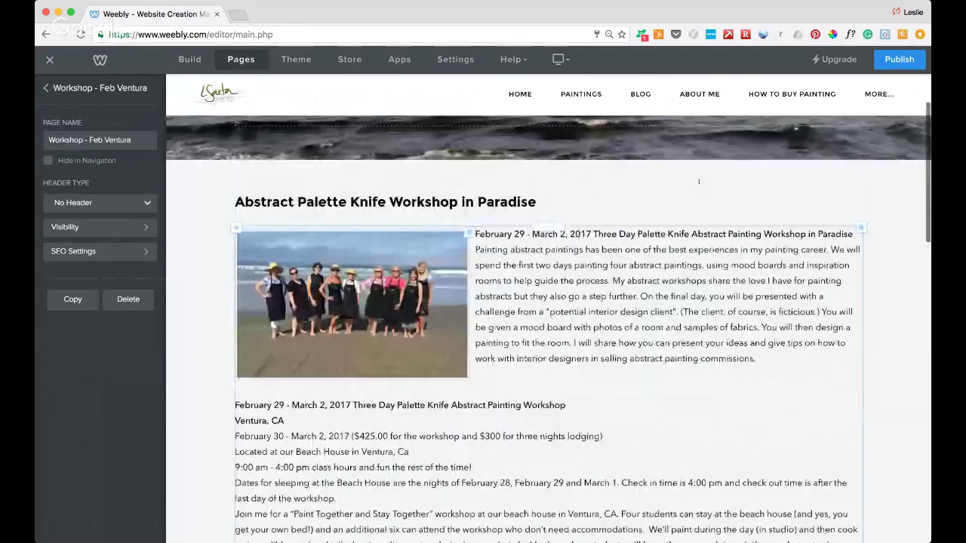
scroll(699, 181, "up", 2)
Open the Events page and look through the upcoming art sale and art walk entries.
mouse_move(870, 104)
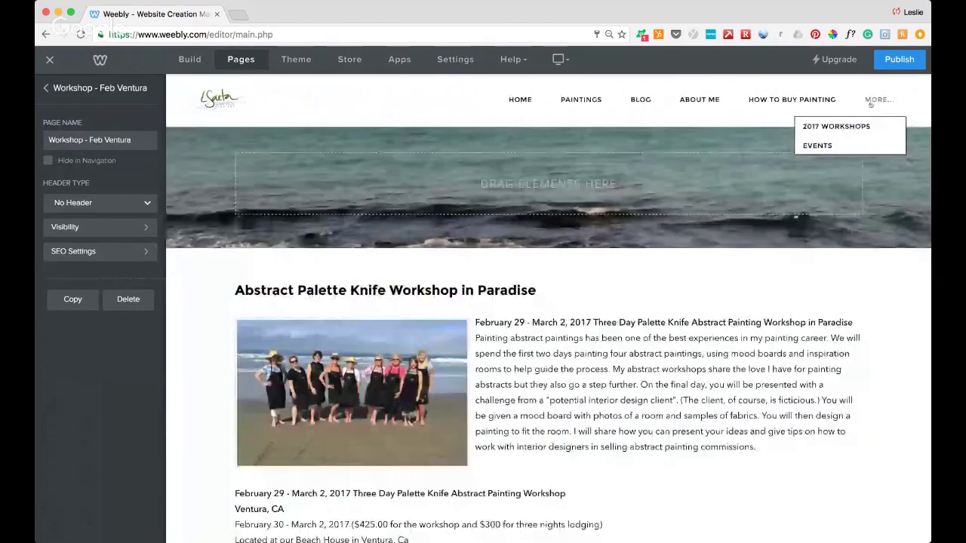
left_click(820, 145)
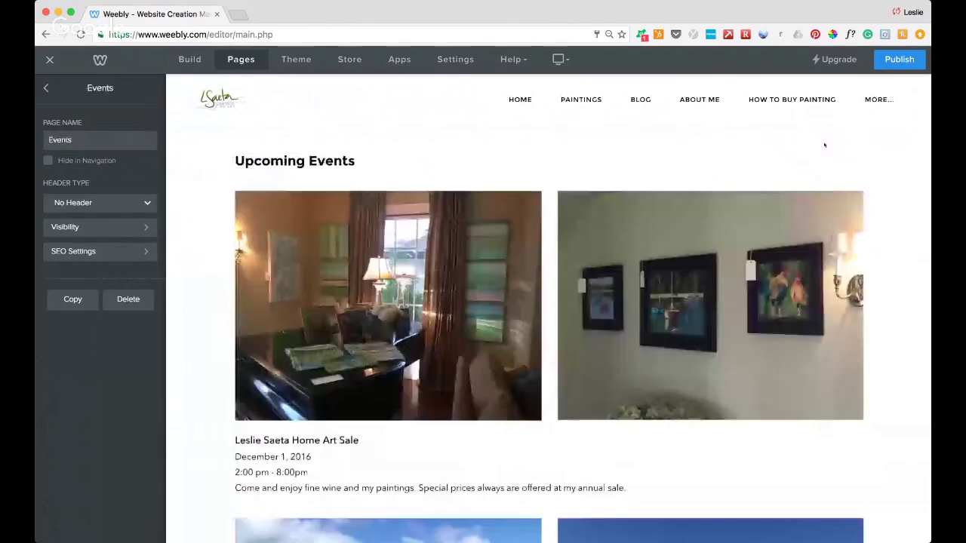
scroll(824, 145, "down", 2)
scroll(824, 144, "down", 5)
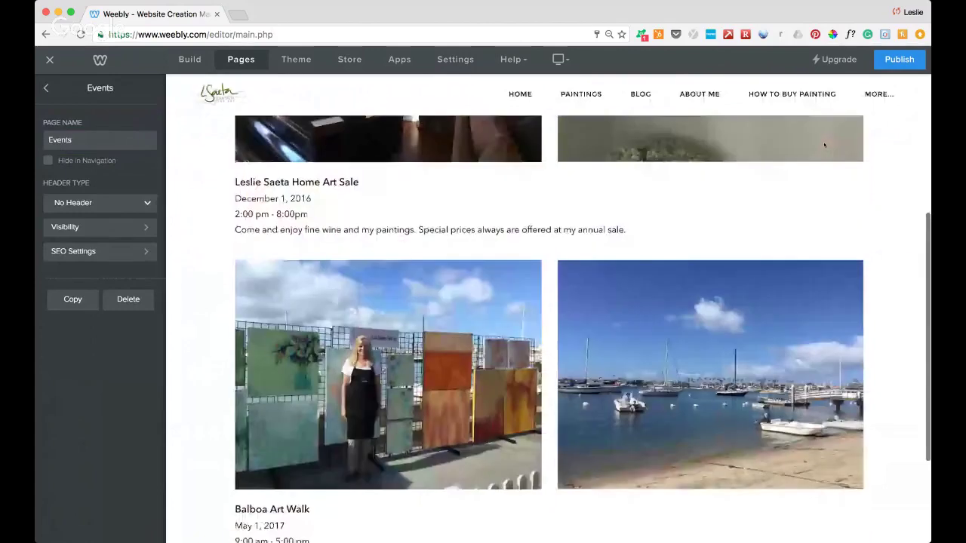
scroll(824, 144, "up", 6)
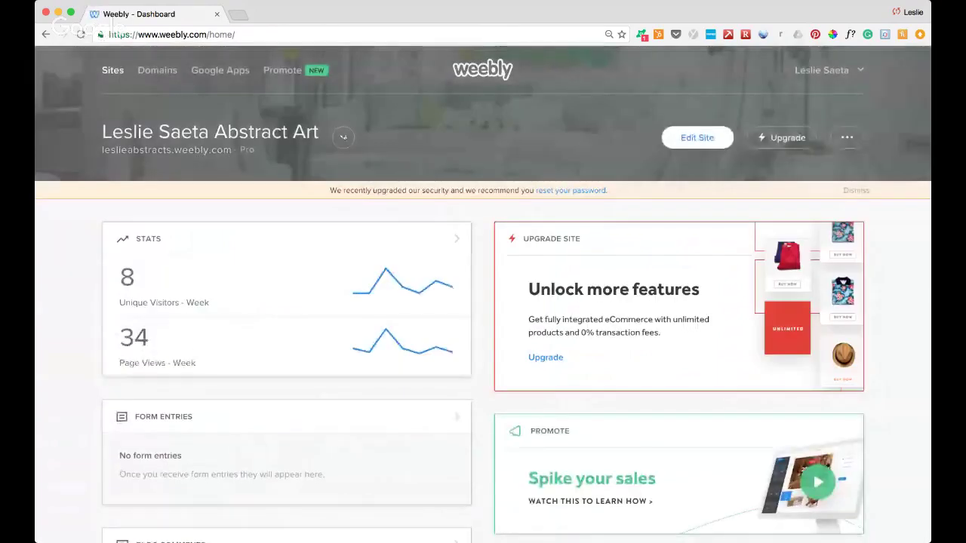
left_click(342, 136)
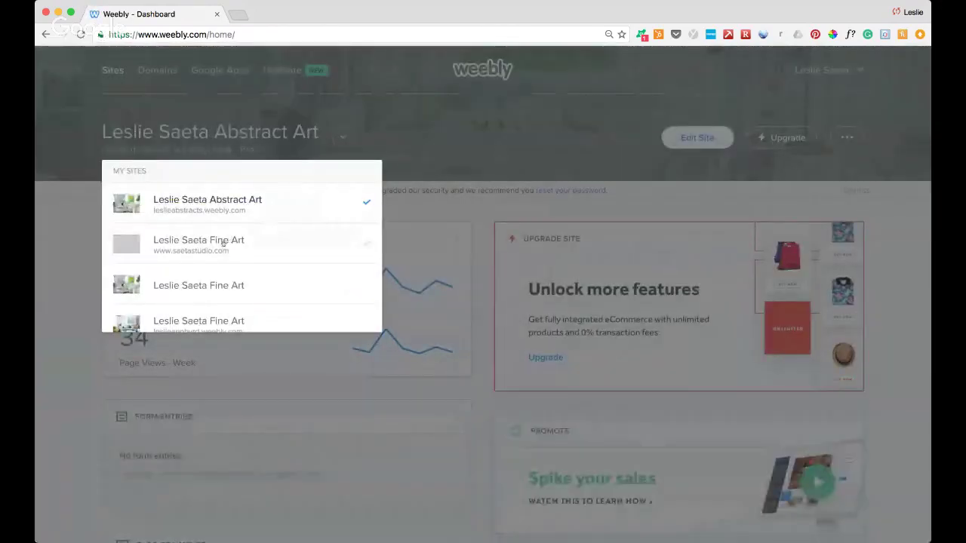
left_click(198, 242)
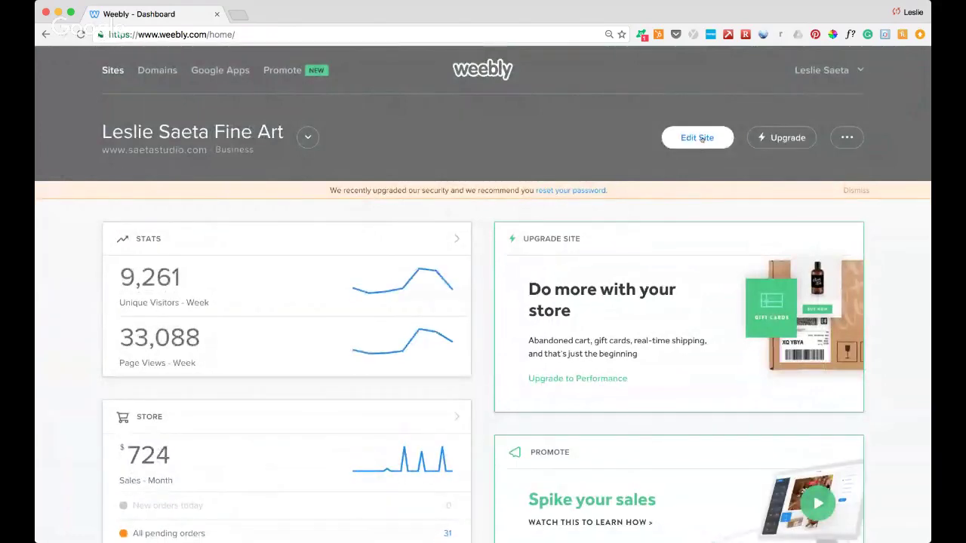
left_click(701, 139)
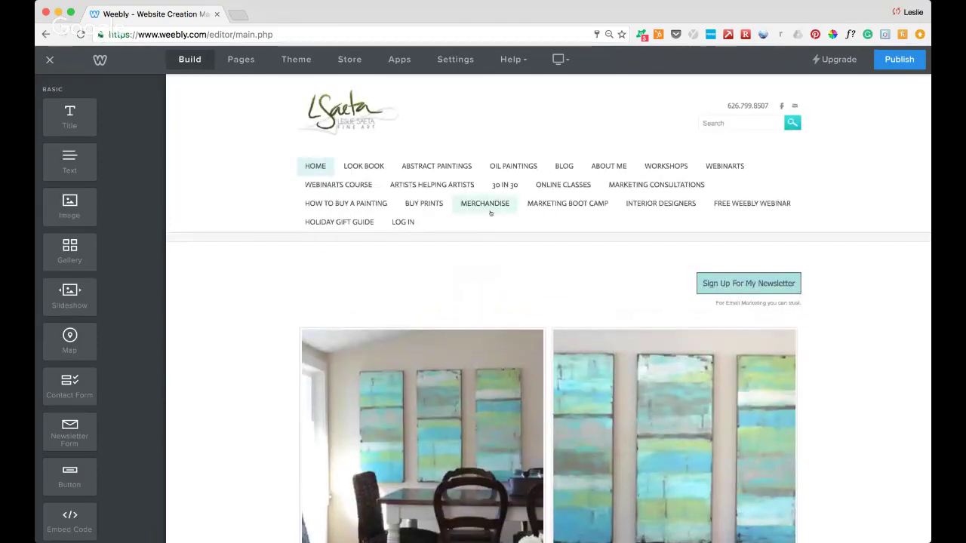
Open the Look Book page and look through its gallery of paintings shown in room settings.
left_click(363, 166)
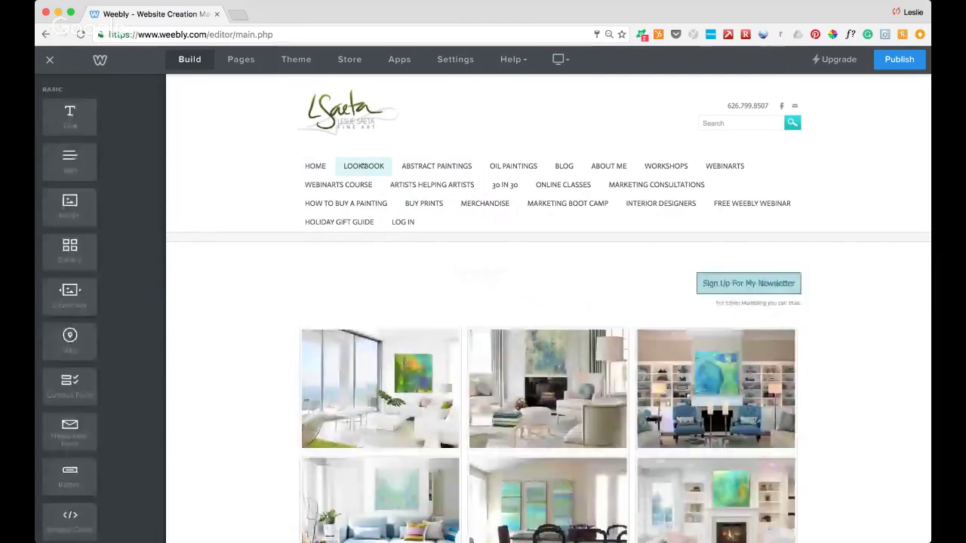
scroll(571, 315, "down", 3)
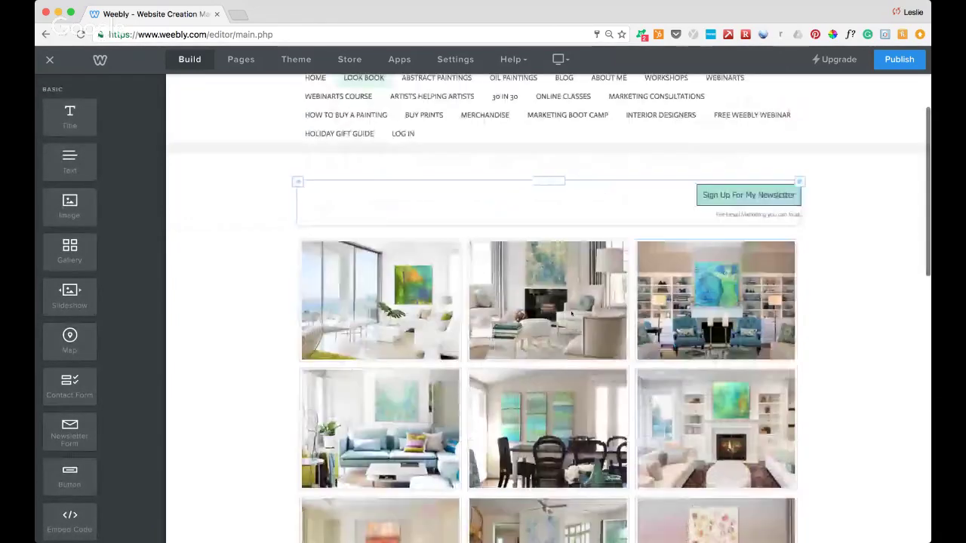
scroll(571, 316, "down", 5)
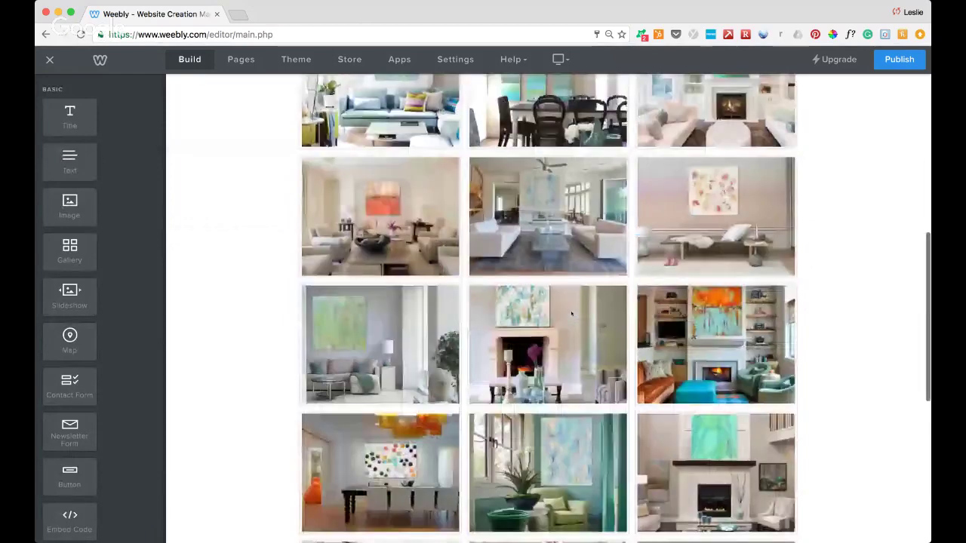
scroll(571, 313, "down", 4)
scroll(571, 314, "down", 2)
scroll(571, 315, "up", 10)
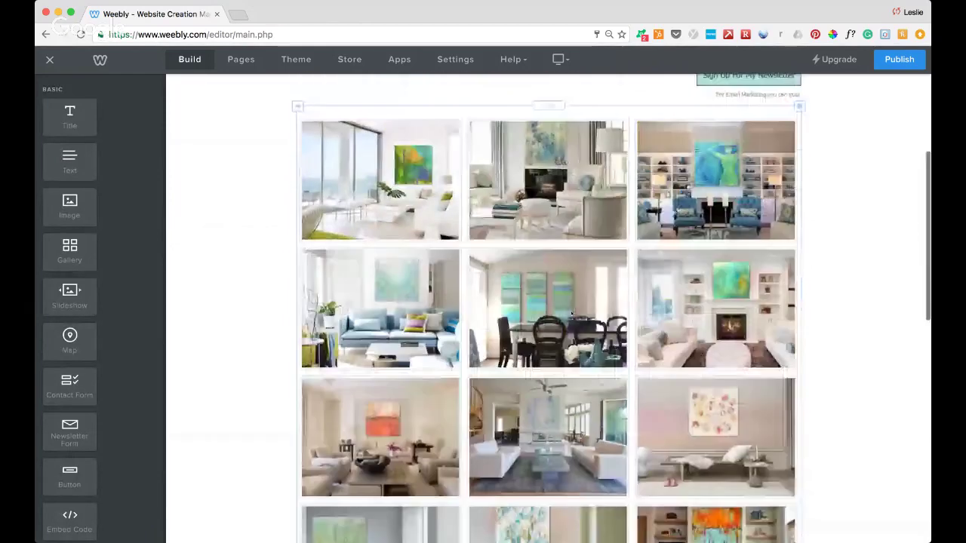
Look through the site's page list and open the AHA Hosts subpage, comparing its nesting under Artists Helping Artists with the site navigation.
scroll(571, 316, "up", 3)
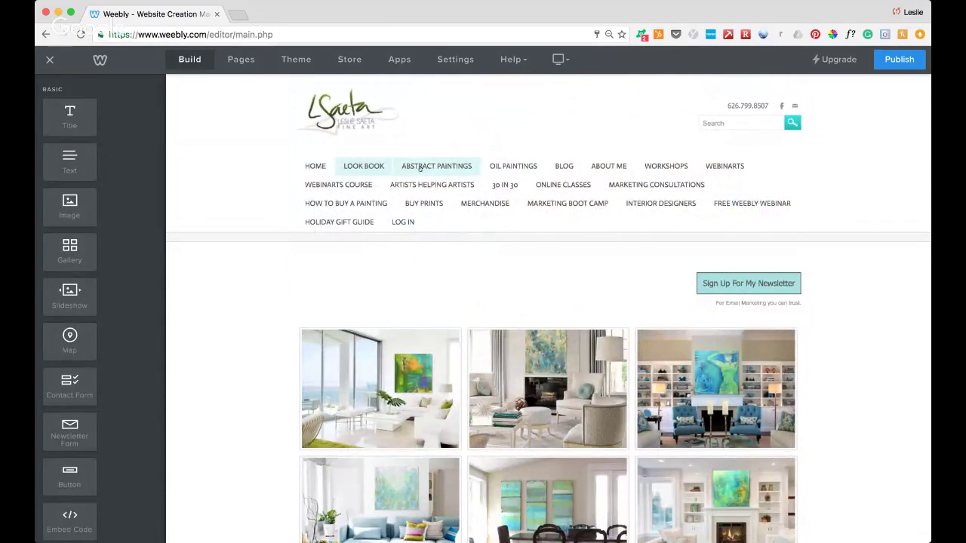
mouse_move(415, 187)
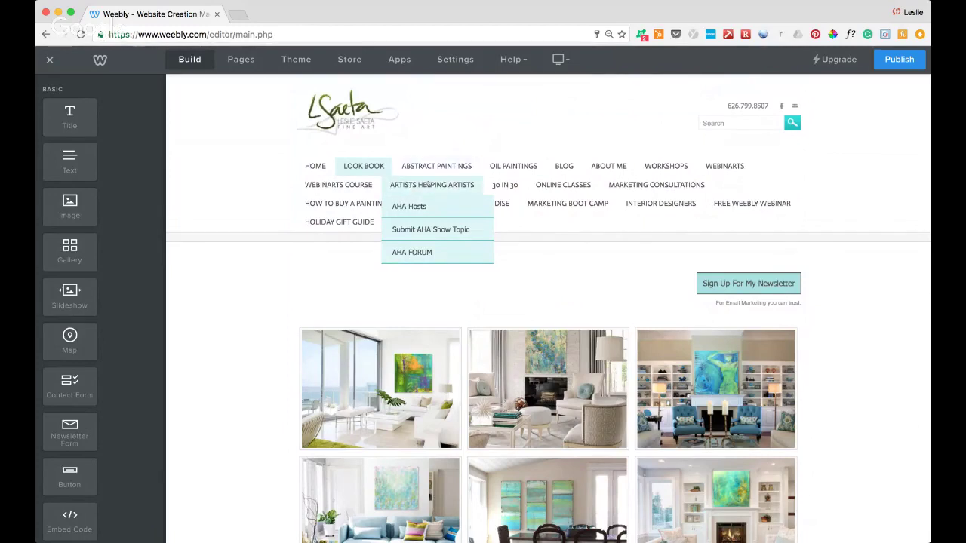
left_click(241, 59)
scroll(73, 170, "down", 3)
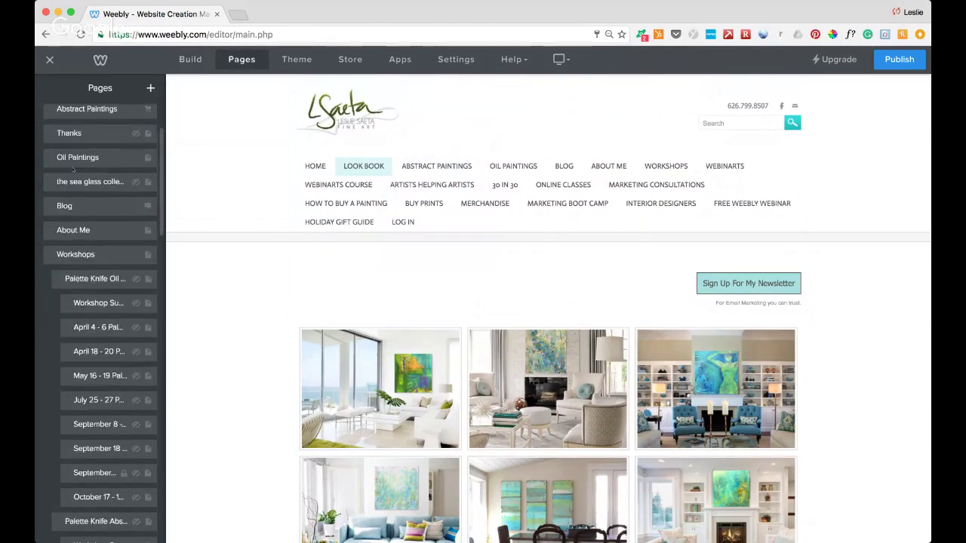
scroll(74, 170, "down", 15)
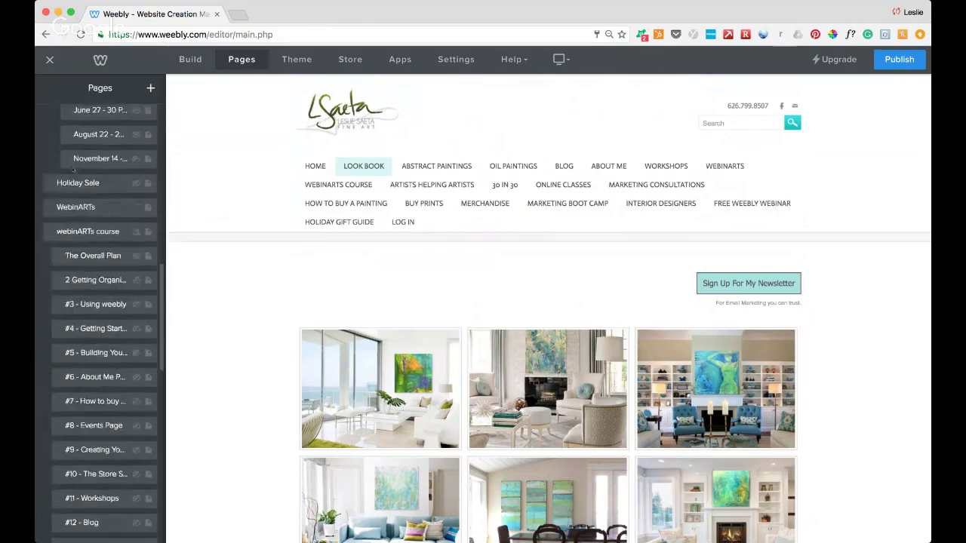
scroll(73, 170, "down", 12)
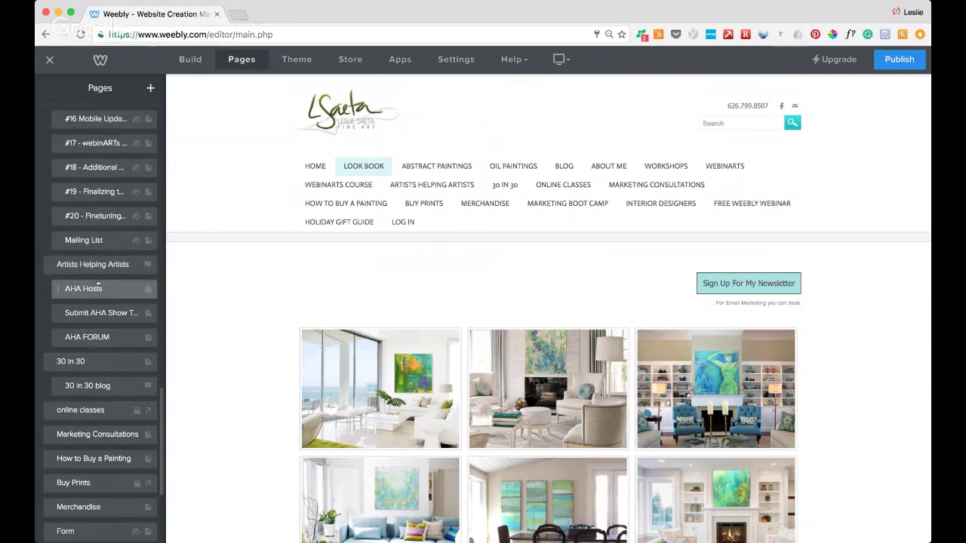
left_click_drag(99, 288, 87, 287)
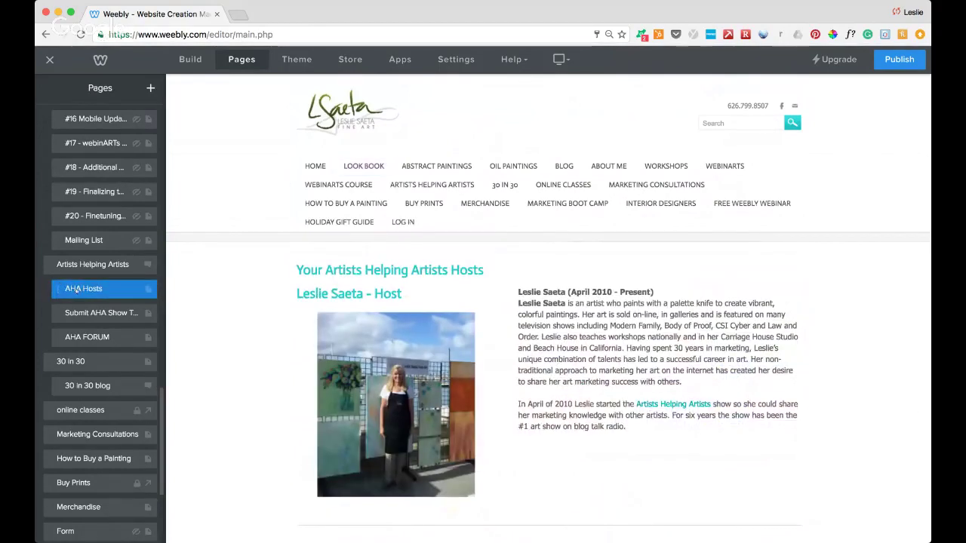
left_click_drag(59, 286, 60, 288)
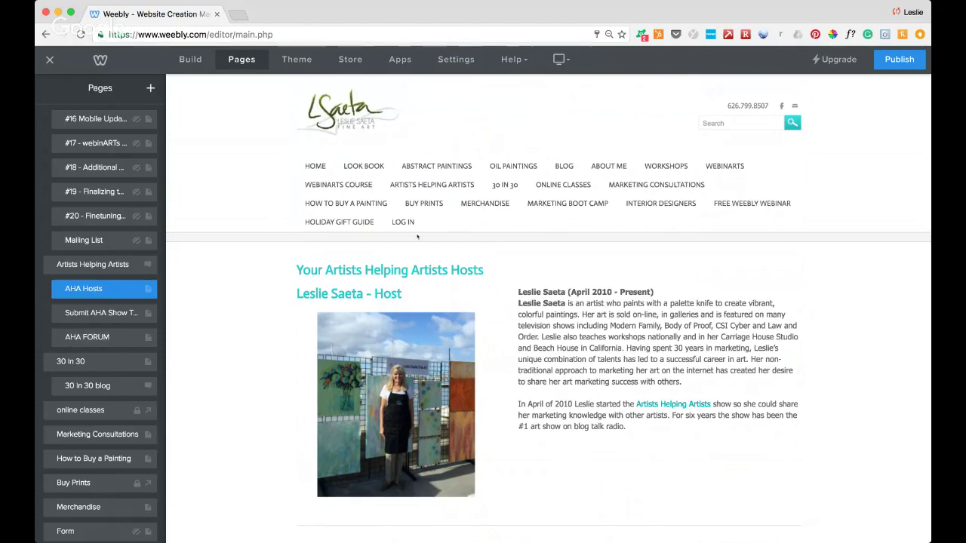
mouse_move(450, 185)
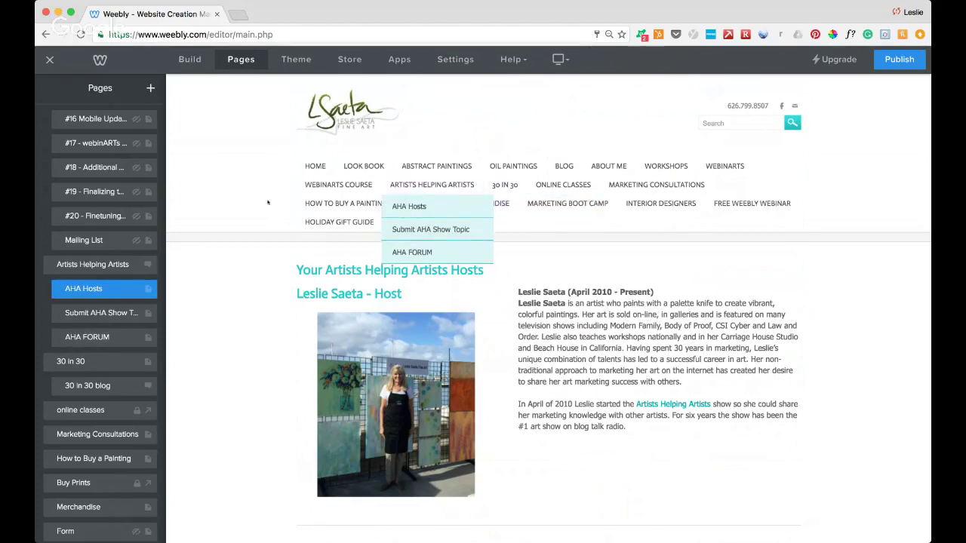
Open the Abstract Paintings page and look through its search-by-size options and the paintings for sale.
left_click(437, 167)
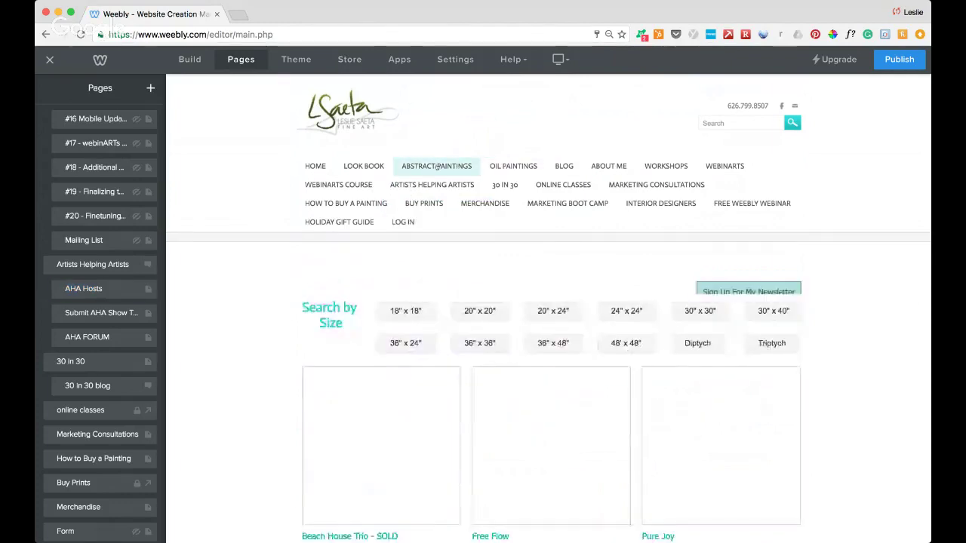
scroll(438, 167, "down", 1)
scroll(436, 168, "down", 5)
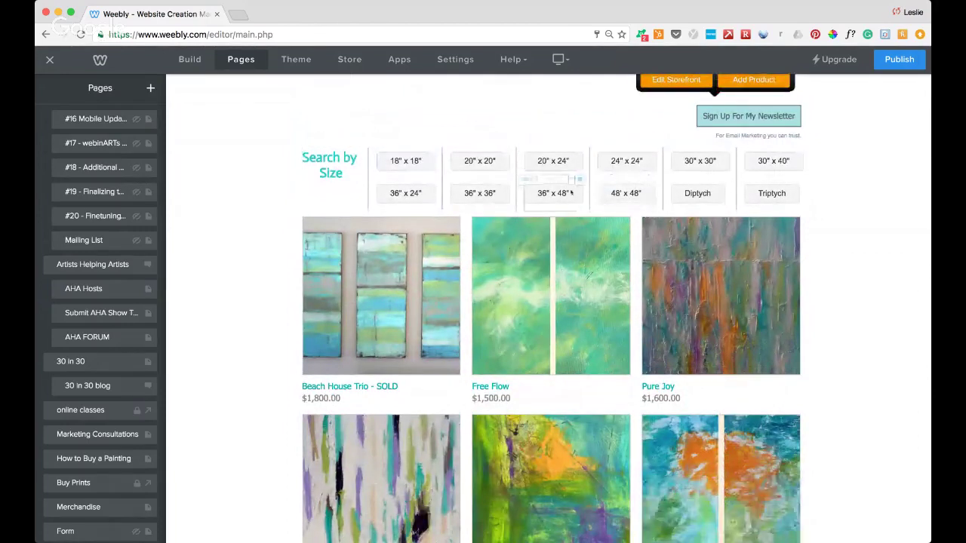
left_click(553, 193)
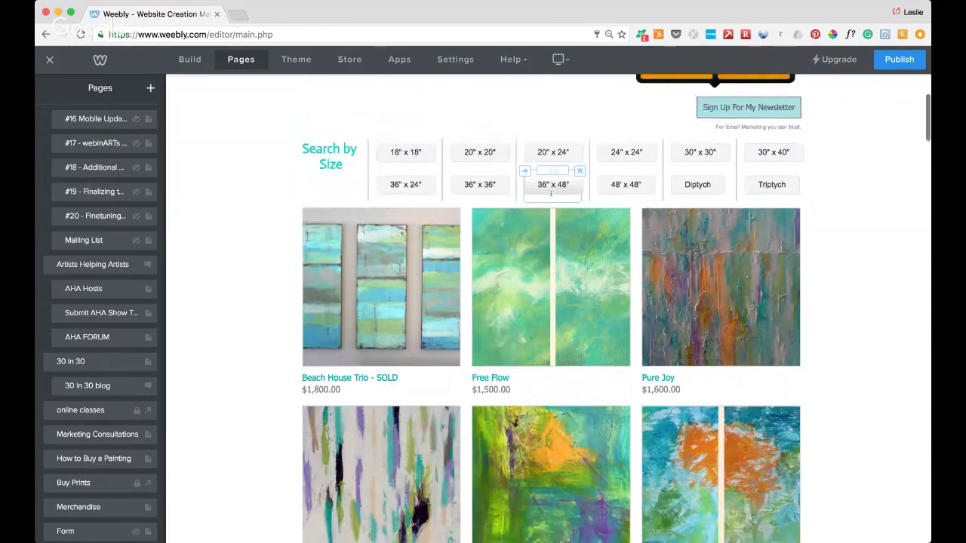
scroll(372, 229, "down", 3)
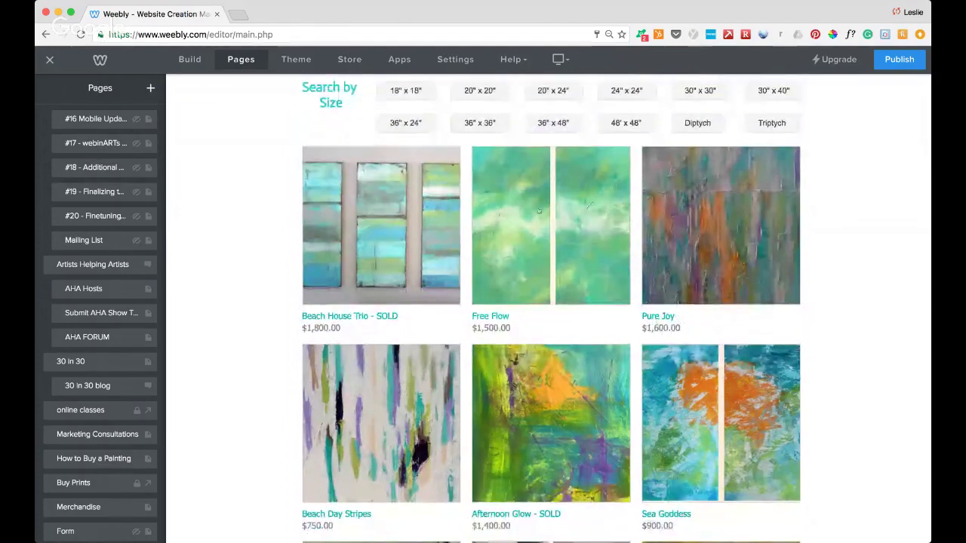
scroll(516, 232, "down", 3)
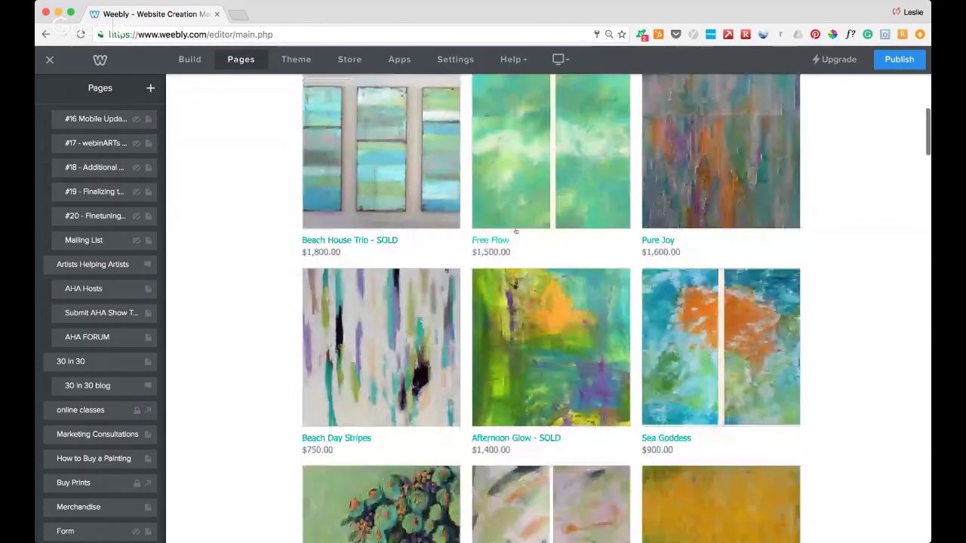
scroll(516, 232, "down", 10)
scroll(516, 232, "up", 1)
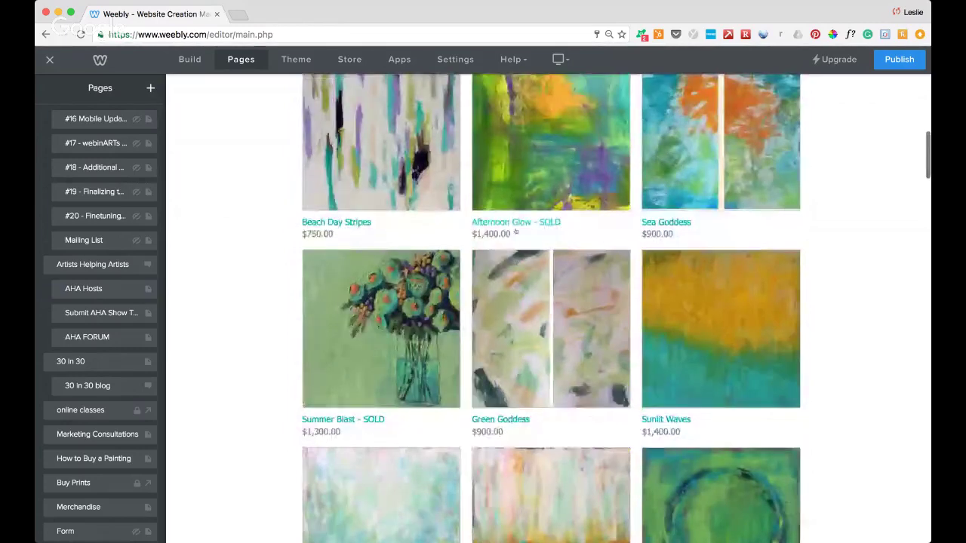
Open the Beach House Trio product page and review its details and the suggested paintings under "You might also like".
scroll(516, 232, "up", 11)
scroll(516, 232, "up", 4)
left_click(389, 307)
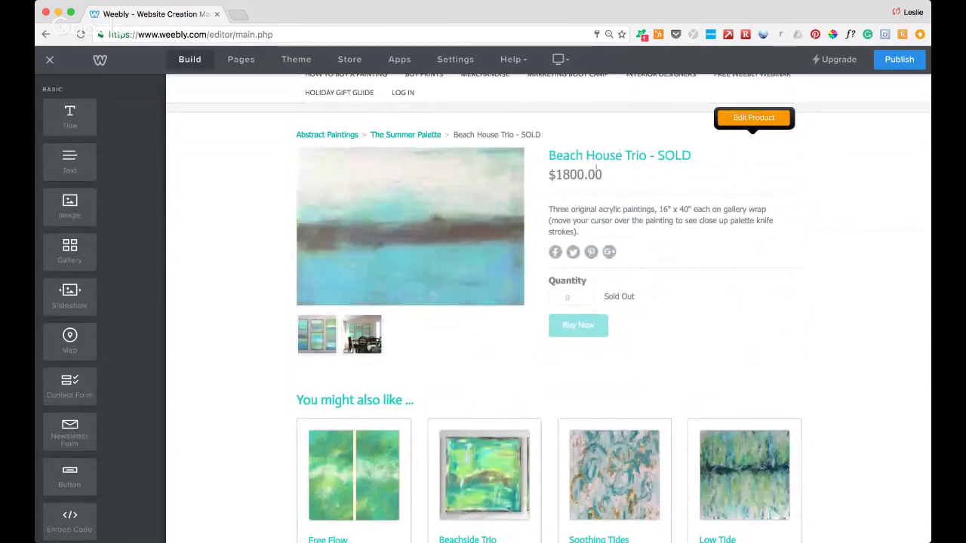
scroll(596, 169, "down", 5)
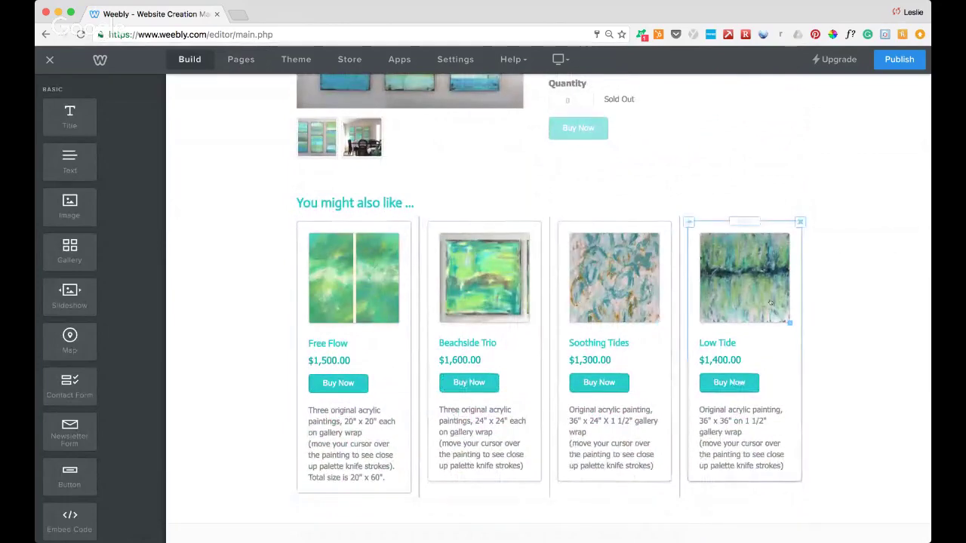
scroll(769, 303, "down", 2)
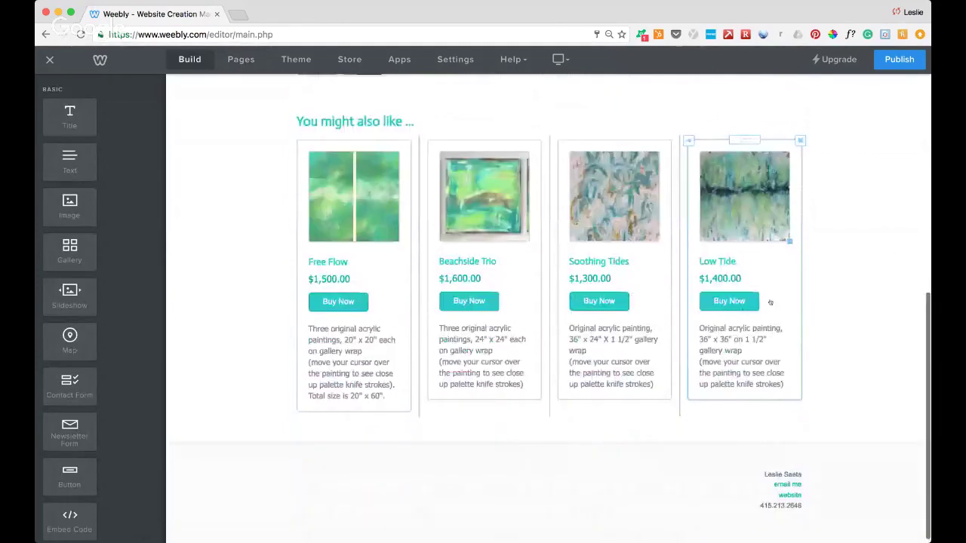
scroll(769, 302, "up", 5)
scroll(770, 301, "up", 3)
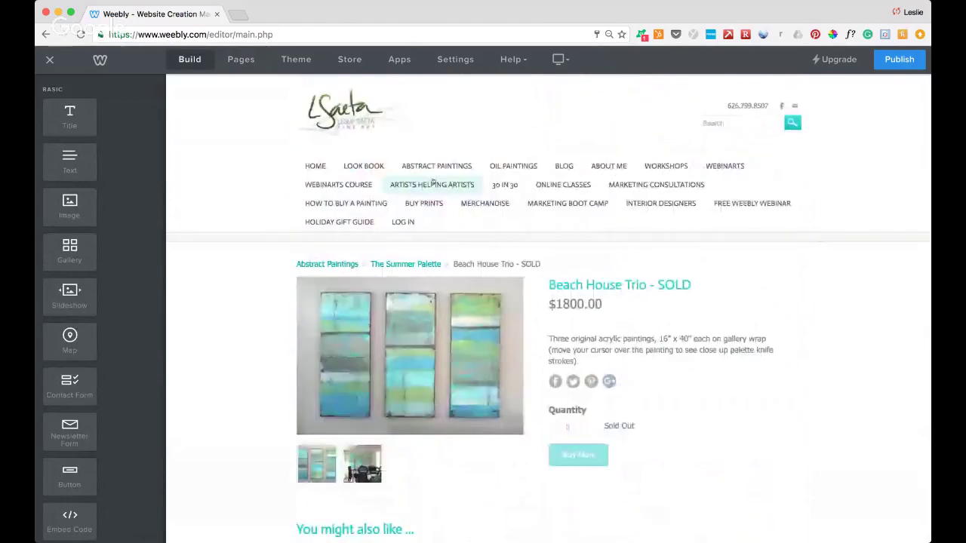
Open the Oil Paintings page and look through its grid of paintings for sale.
left_click(513, 167)
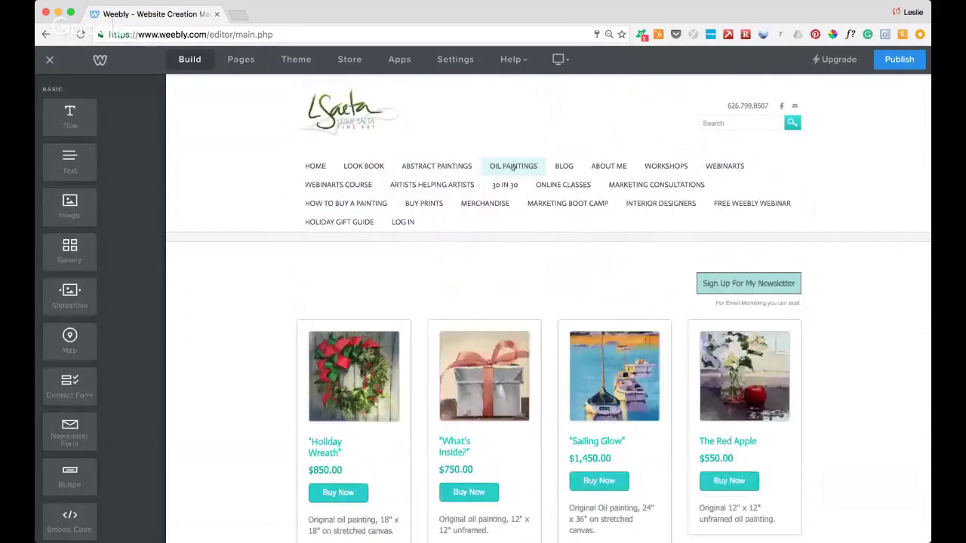
scroll(512, 167, "down", 3)
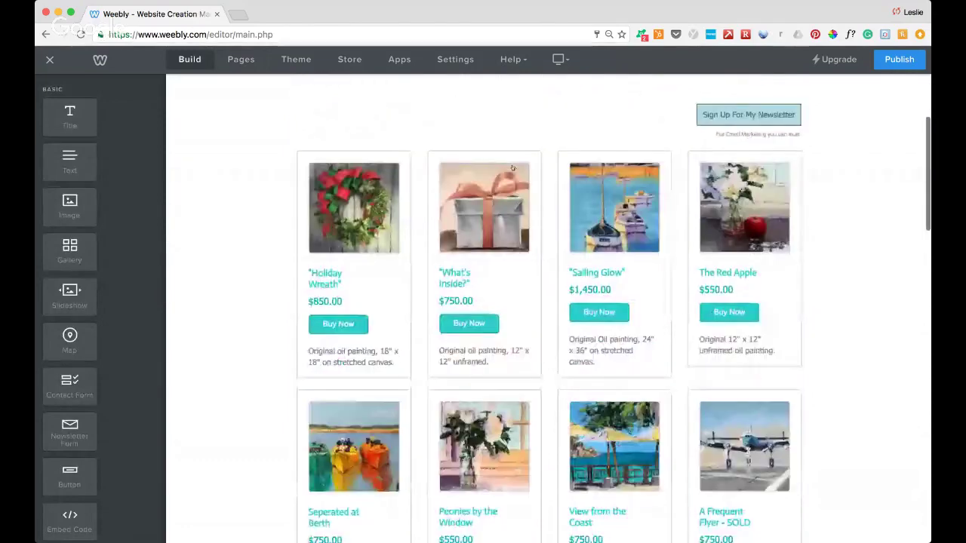
scroll(512, 168, "down", 3)
scroll(511, 167, "down", 3)
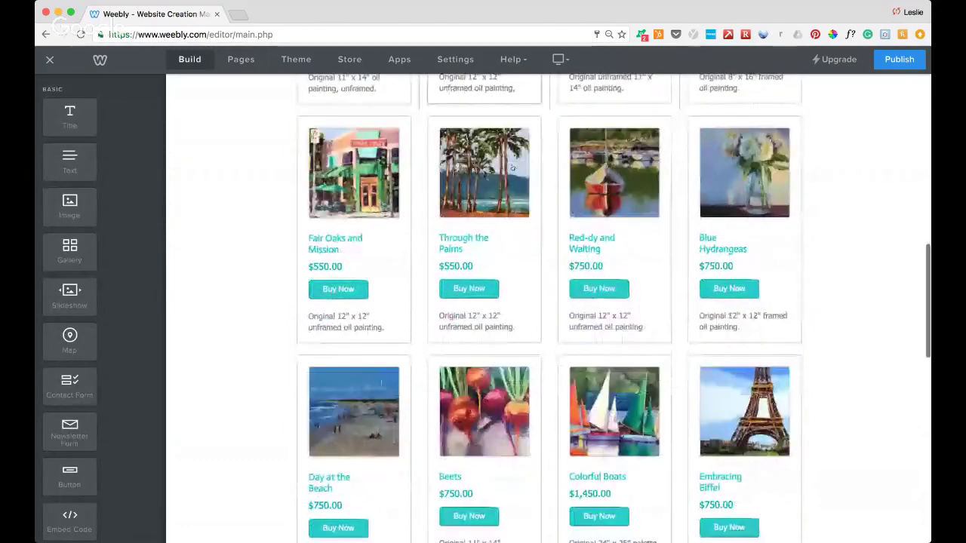
scroll(513, 167, "up", 8)
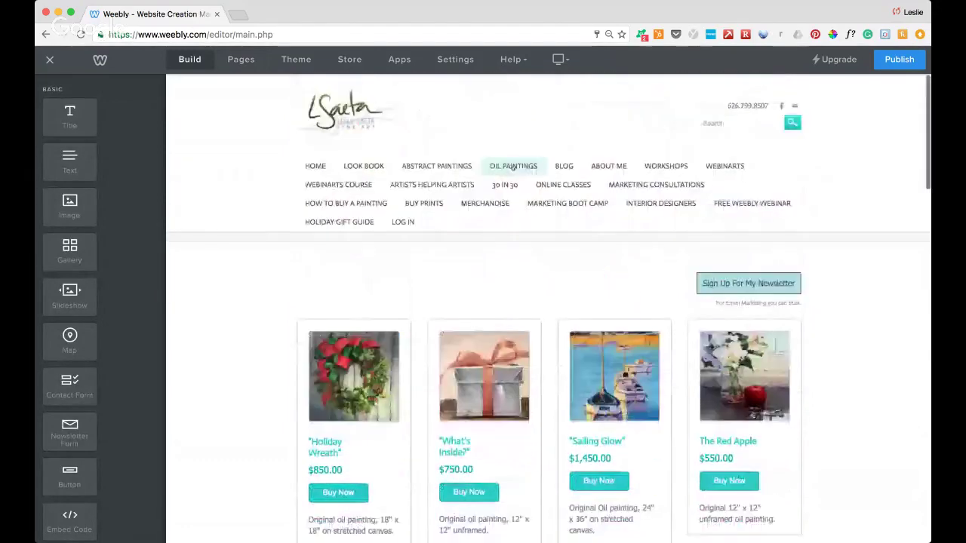
Open the Blog page and look through its posts, sidebar categories and affiliate ads.
left_click(568, 168)
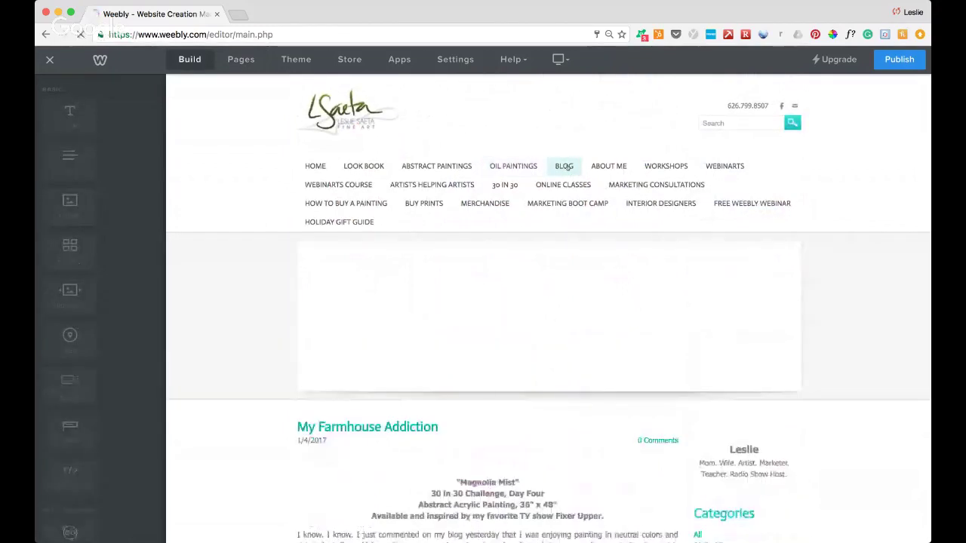
scroll(568, 167, "down", 5)
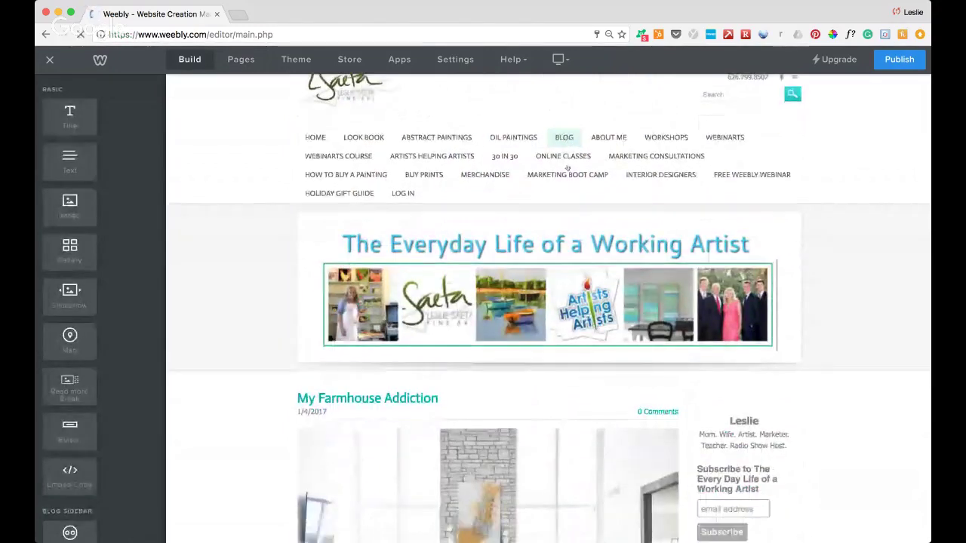
scroll(567, 168, "down", 1)
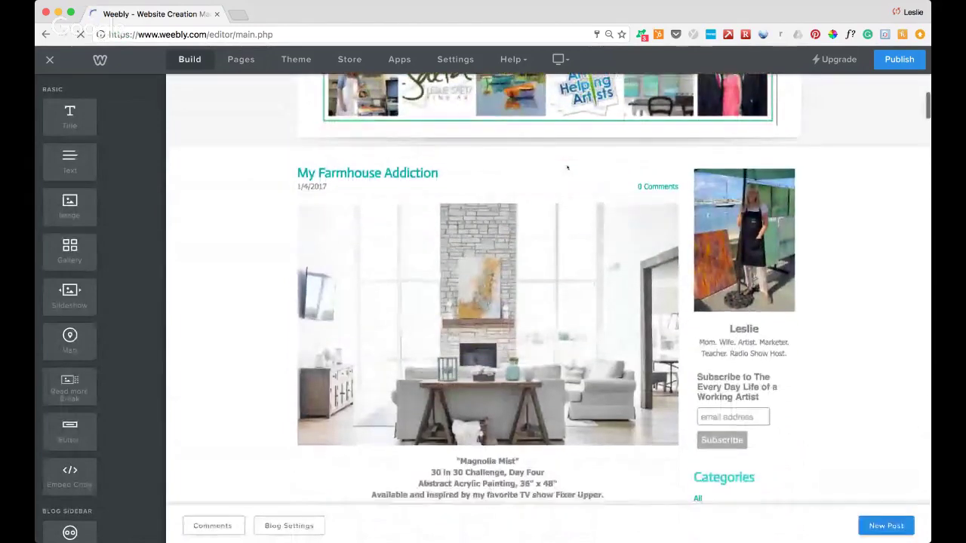
scroll(567, 168, "down", 1)
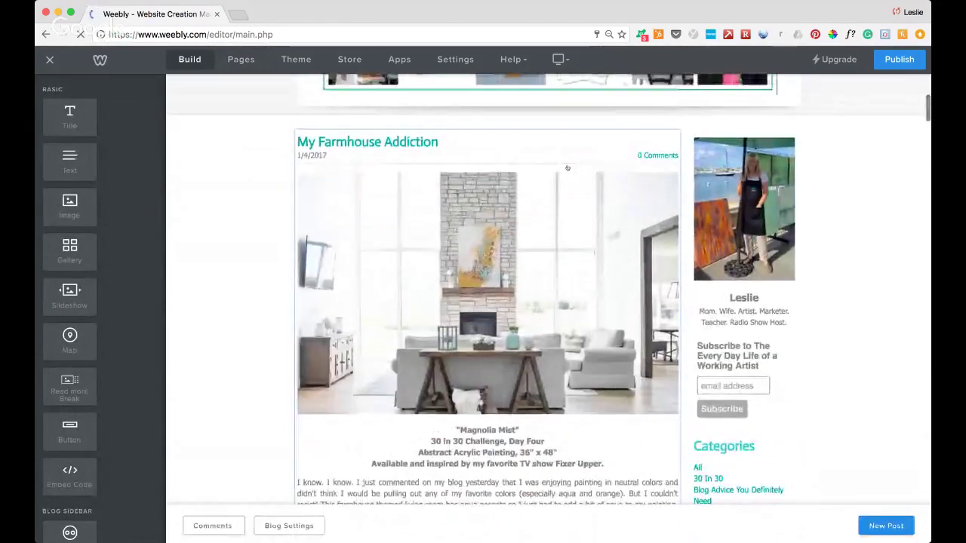
scroll(567, 167, "down", 4)
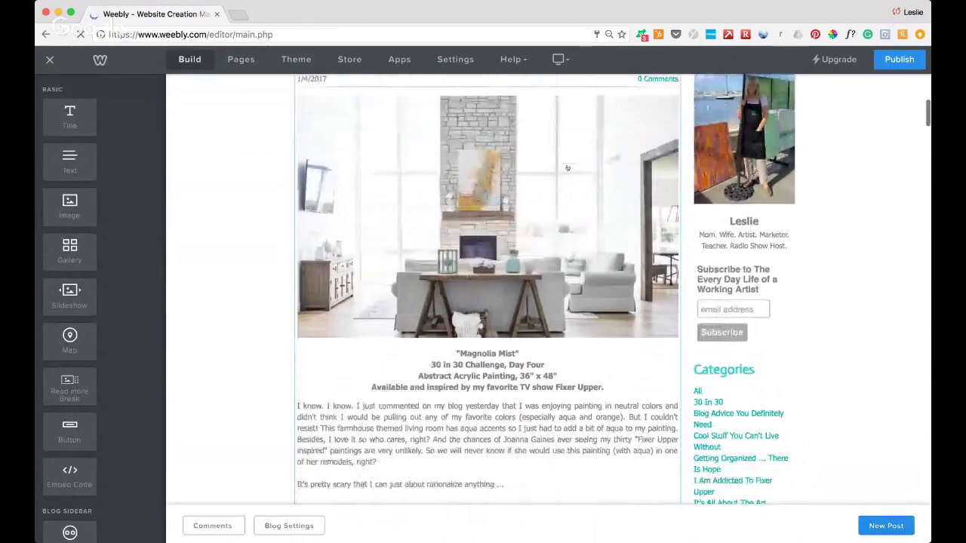
scroll(567, 167, "down", 3)
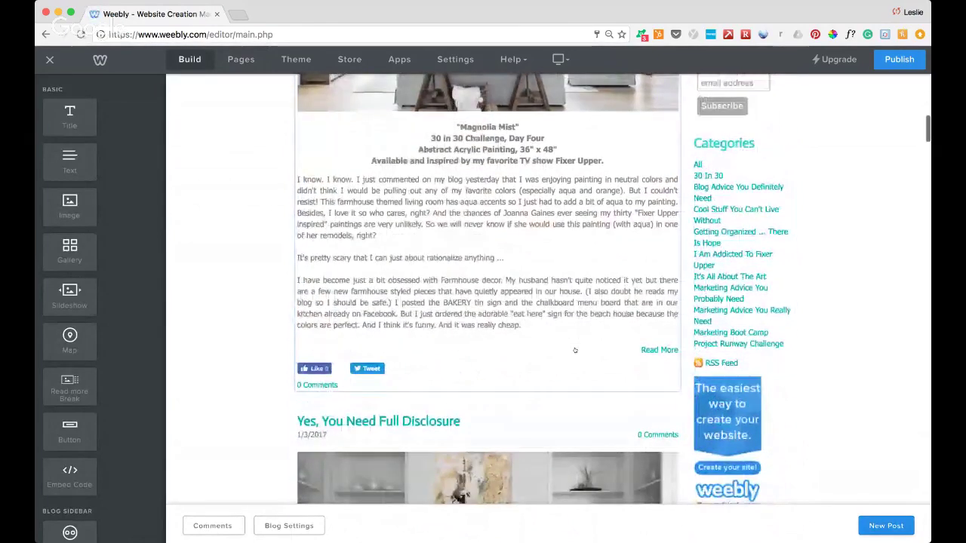
scroll(724, 317, "down", 5)
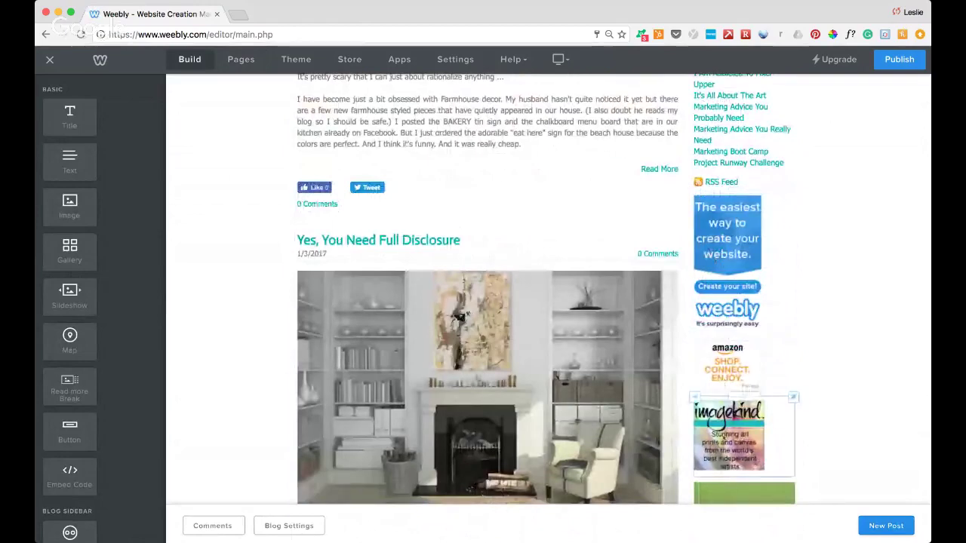
scroll(715, 259, "down", 6)
scroll(712, 189, "down", 9)
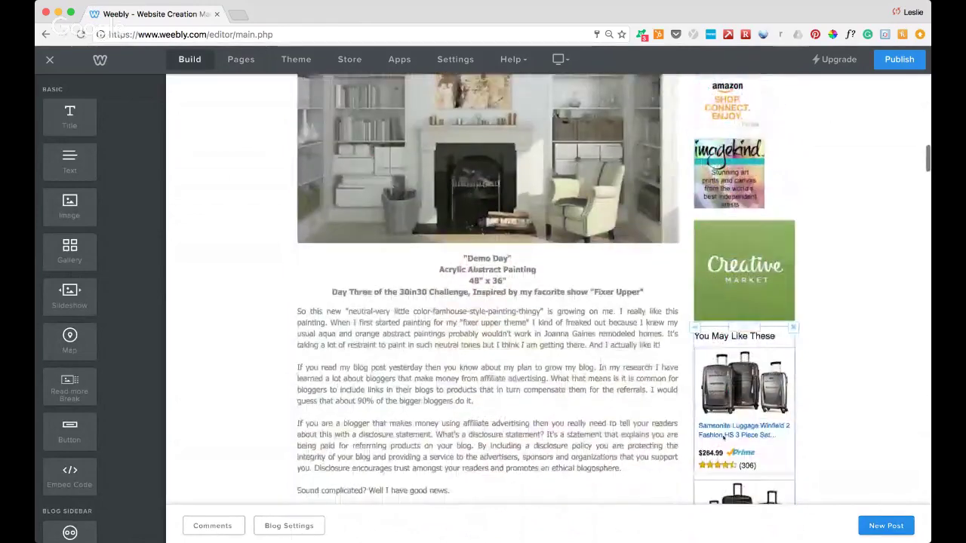
Return to the blog's header image and re-examine the My Farmhouse Addiction post alongside the subscribe form and categories.
scroll(483, 302, "up", 10)
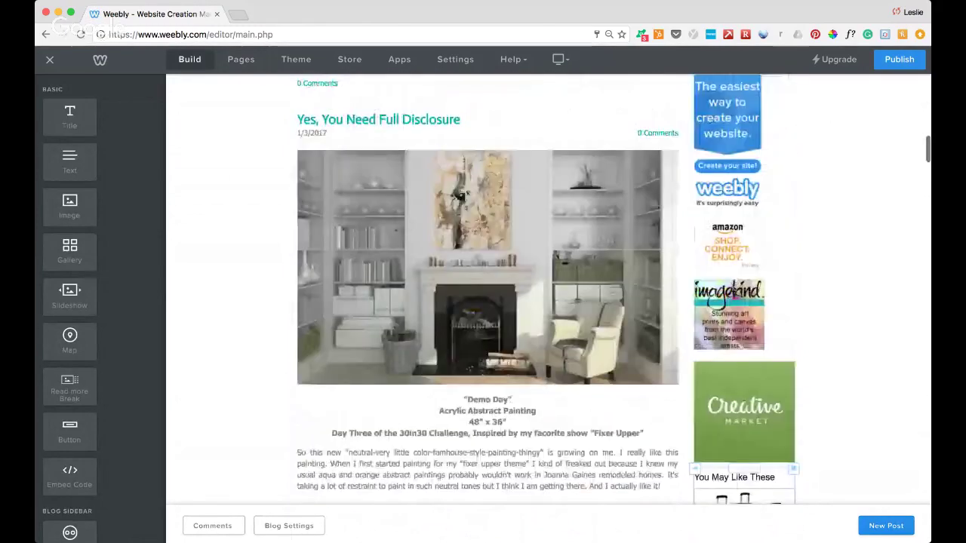
scroll(734, 288, "up", 5)
scroll(734, 288, "up", 10)
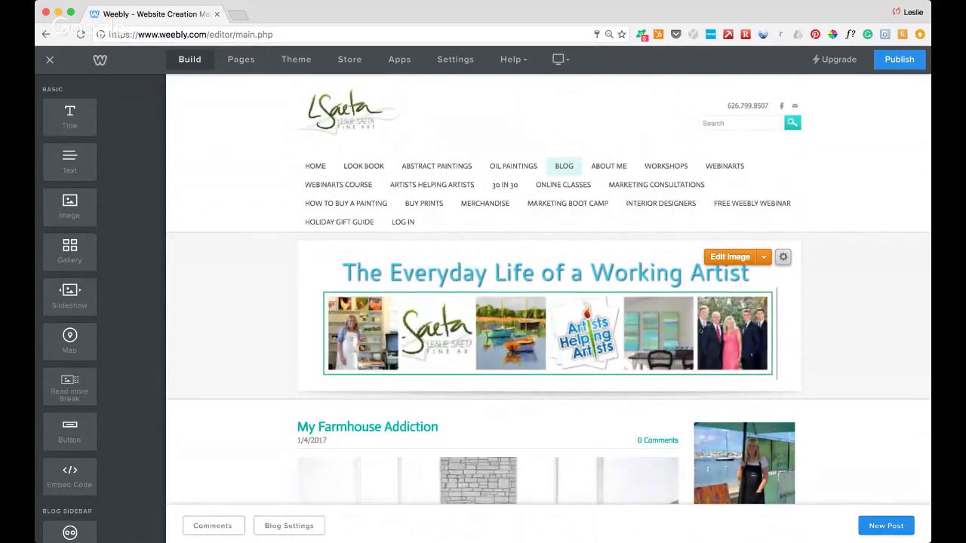
scroll(552, 249, "down", 5)
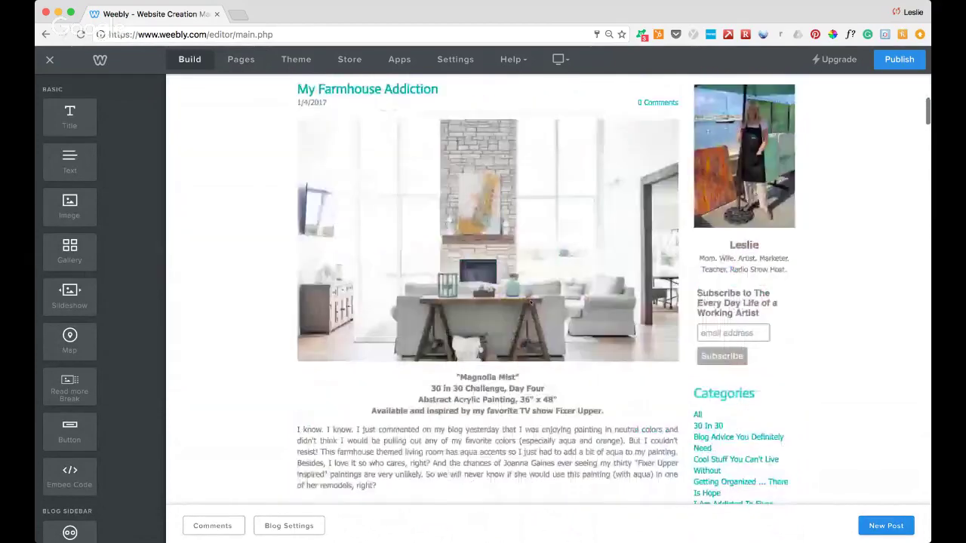
scroll(531, 302, "down", 5)
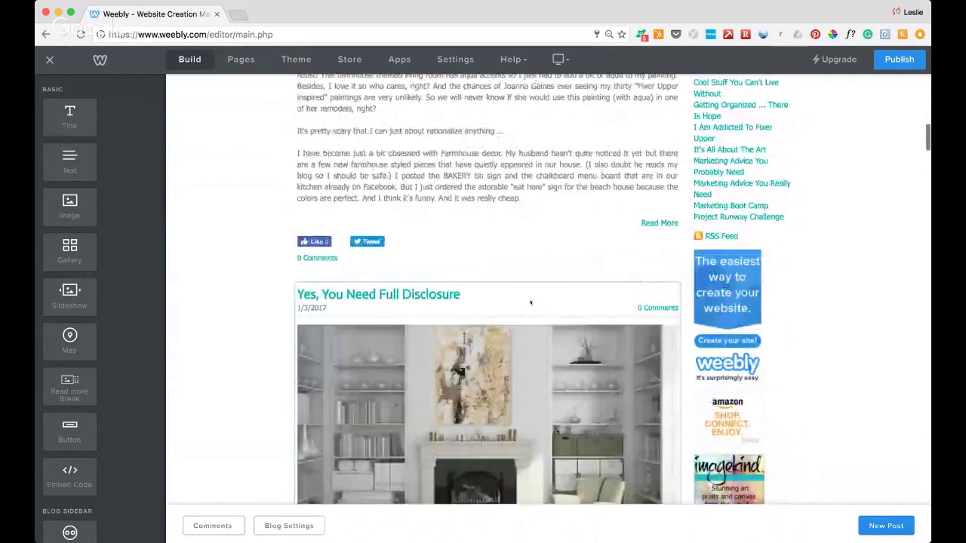
scroll(531, 302, "up", 3)
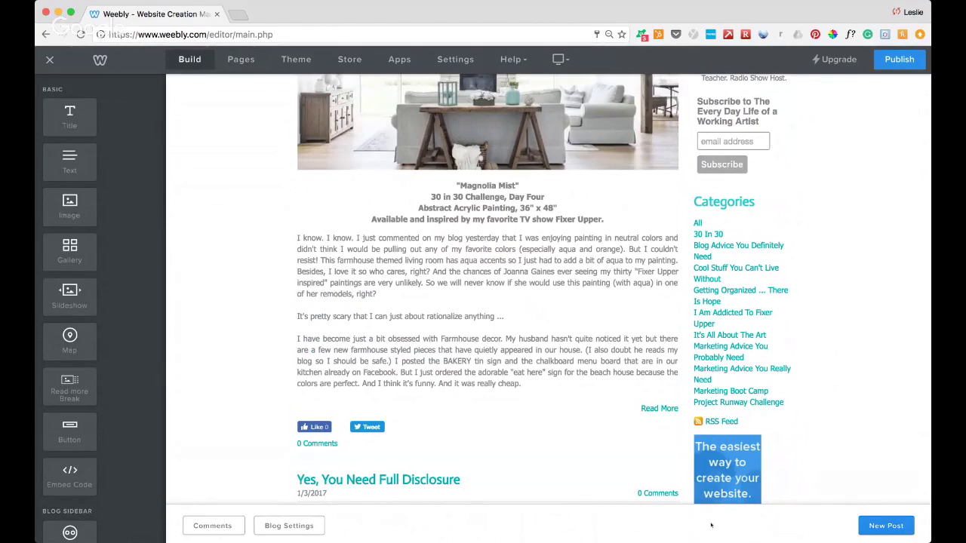
Look back over the Magnolia Mist post and the blog's header image, and open the About Me page.
scroll(574, 347, "up", 3)
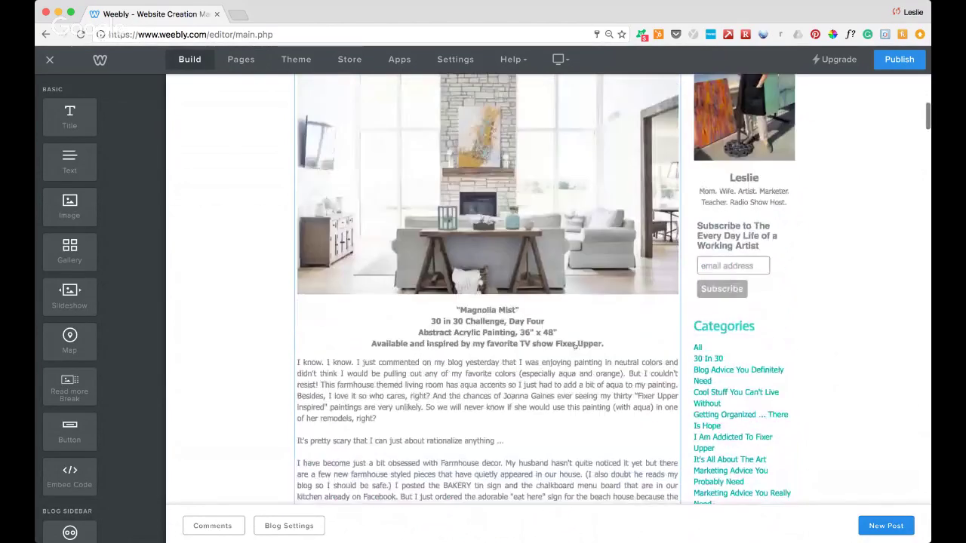
scroll(575, 346, "up", 1)
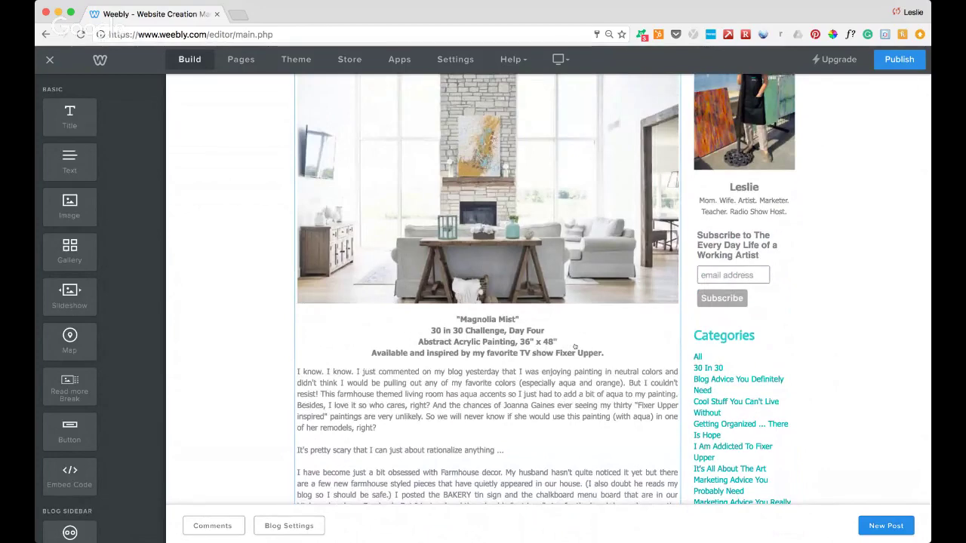
scroll(575, 346, "up", 10)
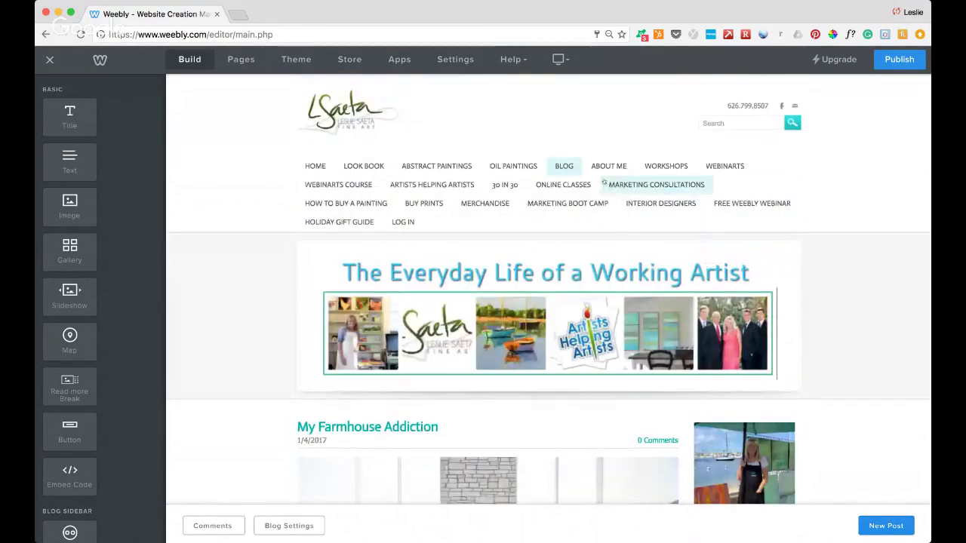
scroll(516, 341, "down", 4)
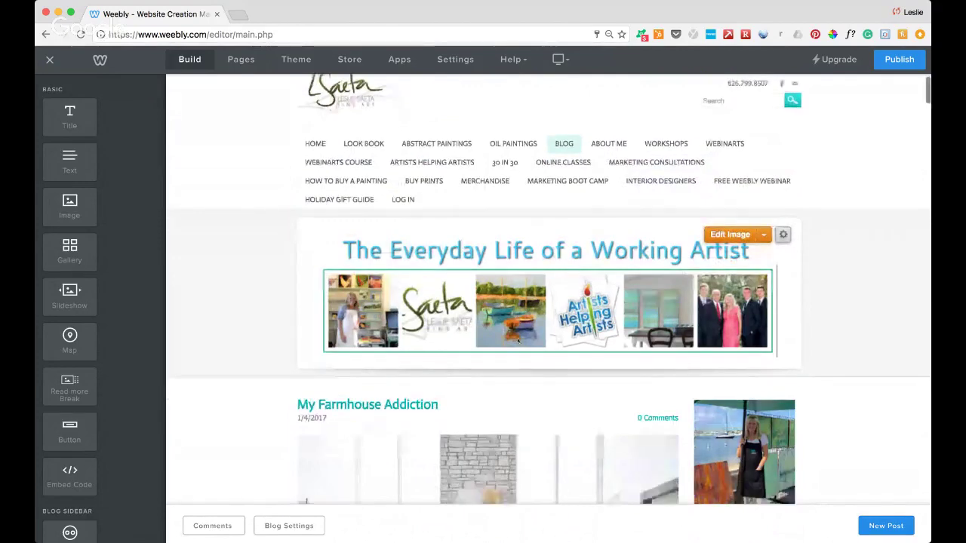
scroll(506, 332, "up", 4)
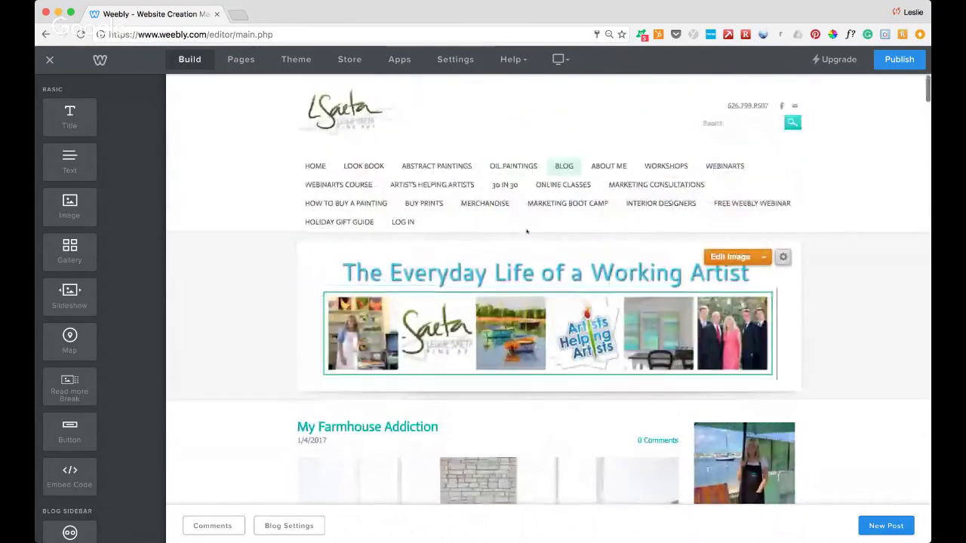
left_click(609, 167)
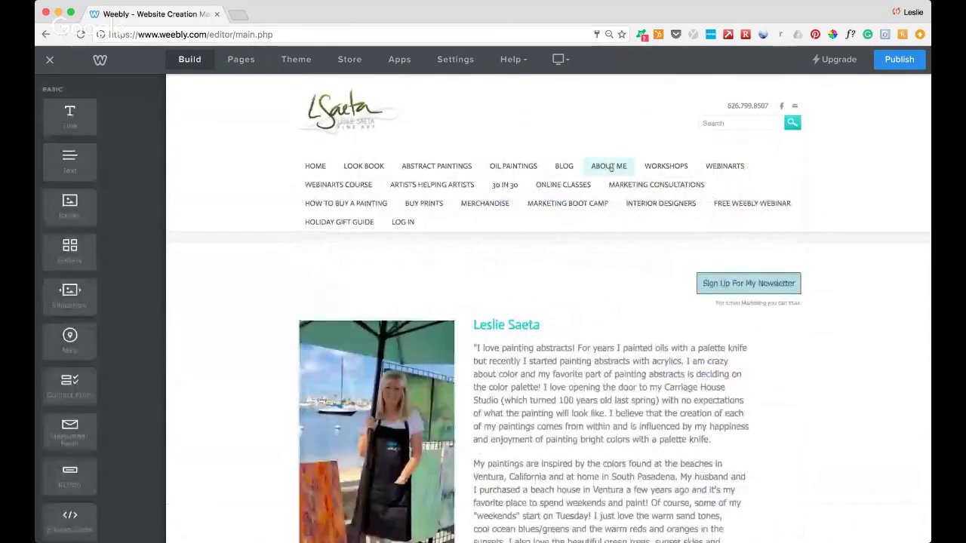
Open the Workshops page and look through the class types with their dates and locations.
left_click(674, 167)
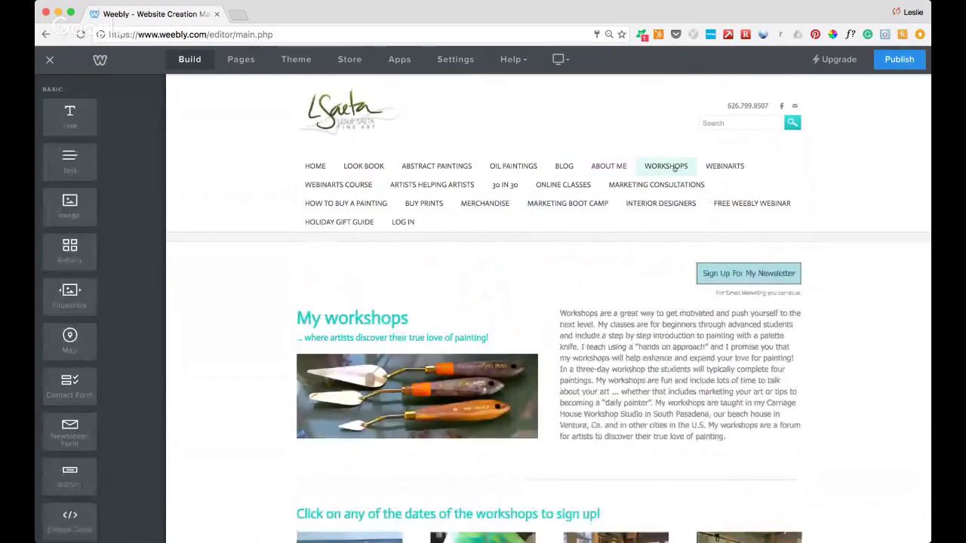
scroll(674, 169, "down", 1)
scroll(674, 169, "down", 5)
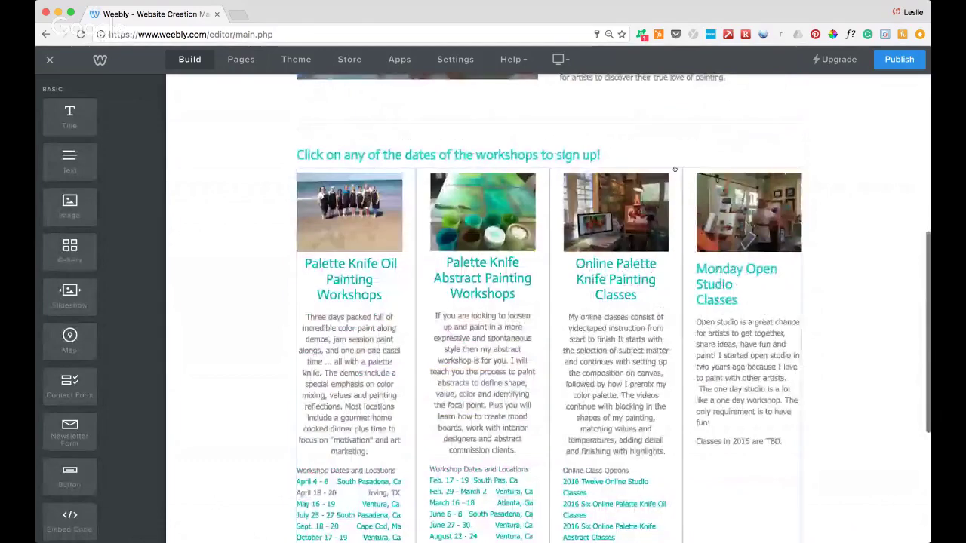
scroll(674, 169, "down", 4)
scroll(675, 169, "up", 10)
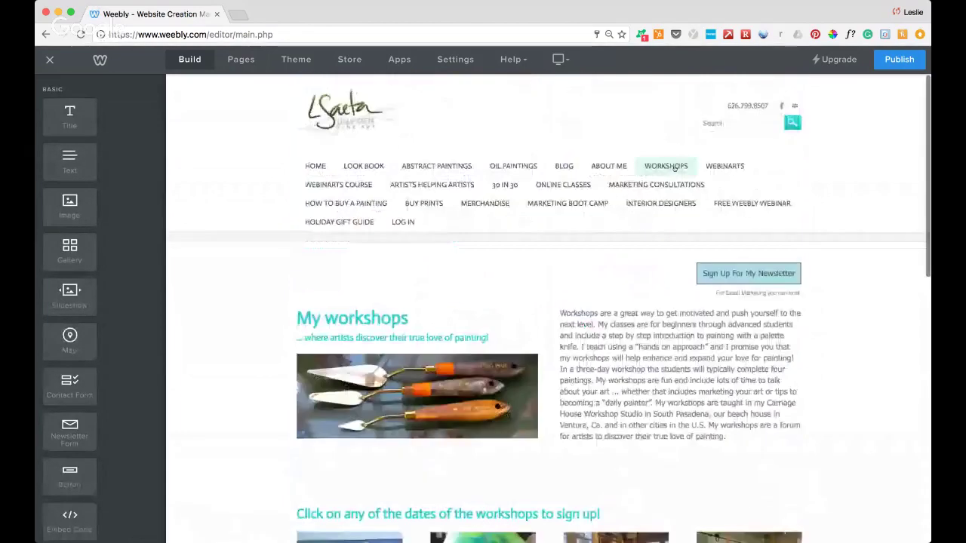
Open the Webinarts page and read the course description down to the webinARTs 2016 product listing.
left_click(724, 166)
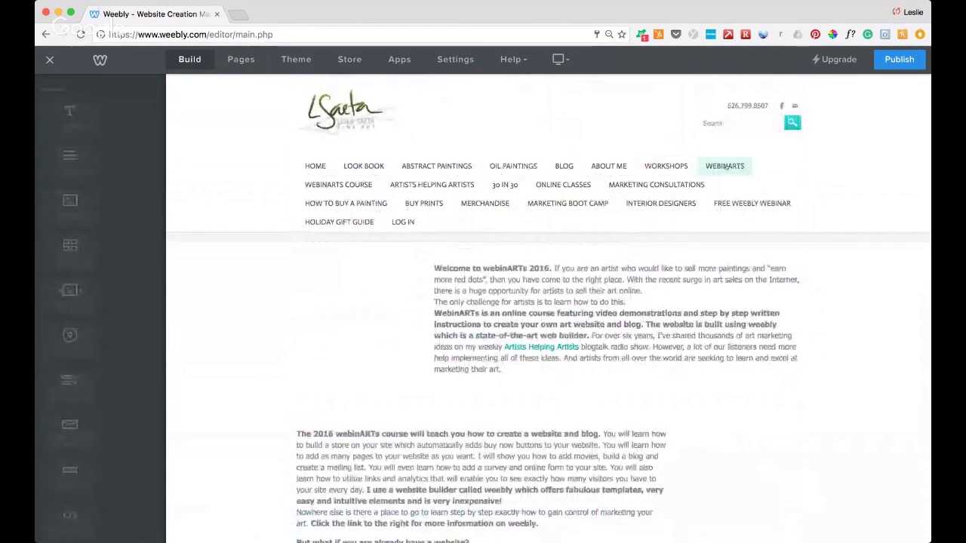
scroll(724, 166, "down", 2)
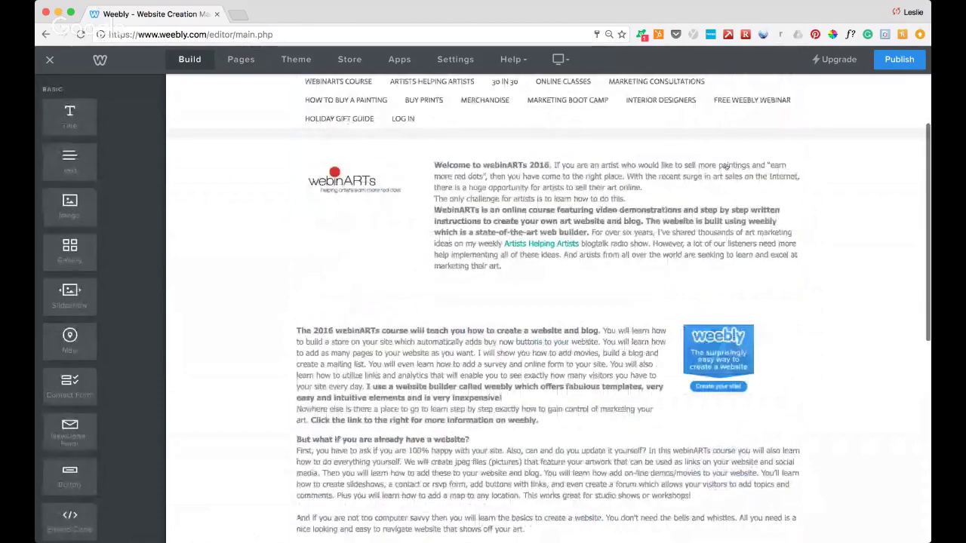
scroll(724, 166, "down", 7)
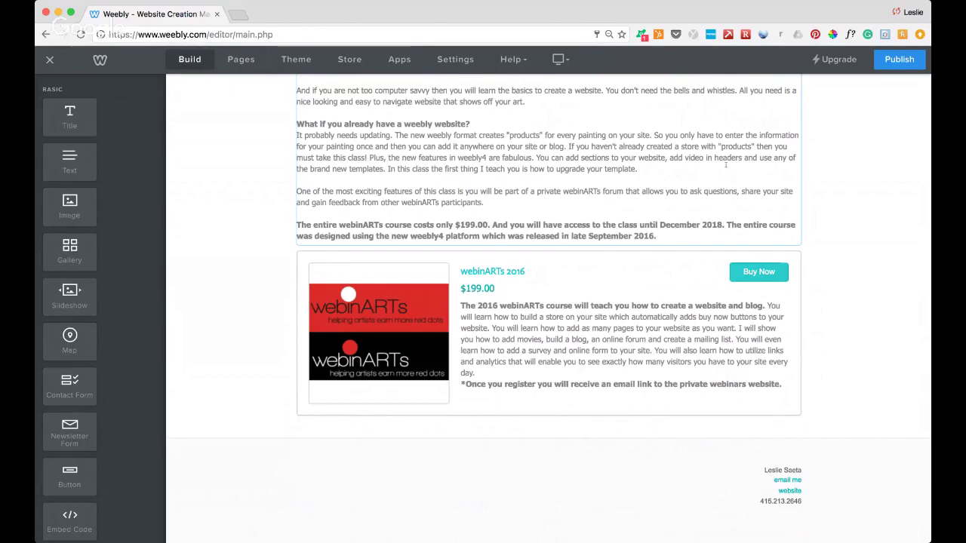
scroll(725, 164, "up", 5)
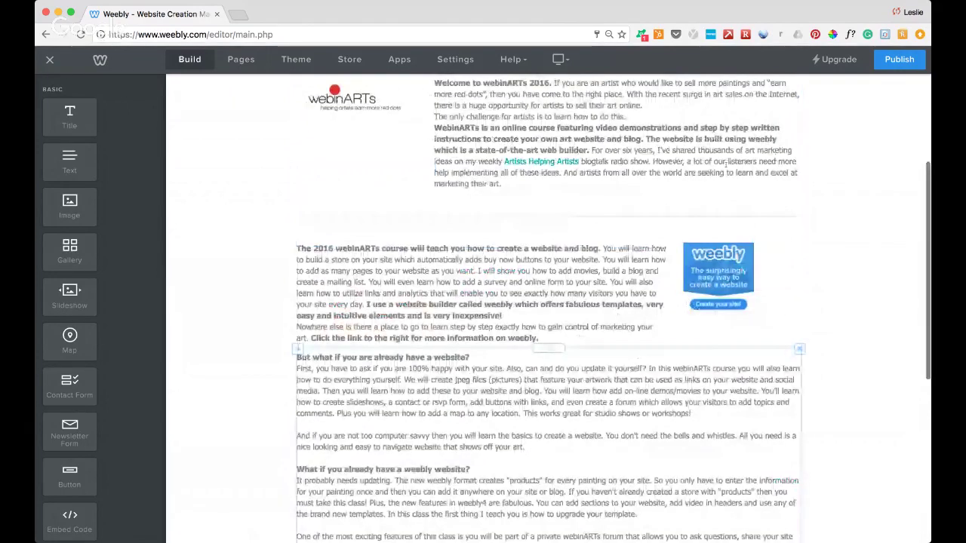
scroll(724, 164, "up", 3)
Open the Artists Helping Artists page and look over its latest post, subscribe form and show description.
mouse_move(384, 185)
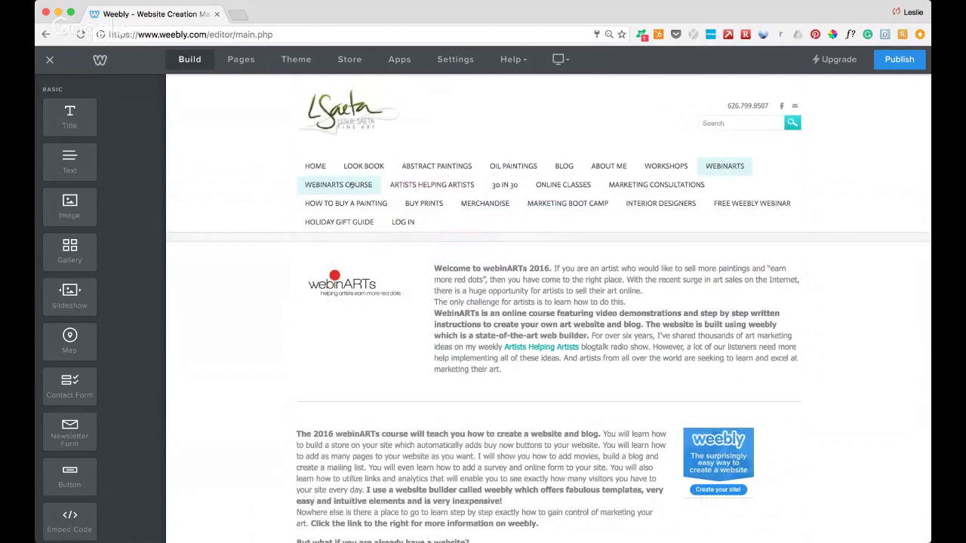
left_click(420, 186)
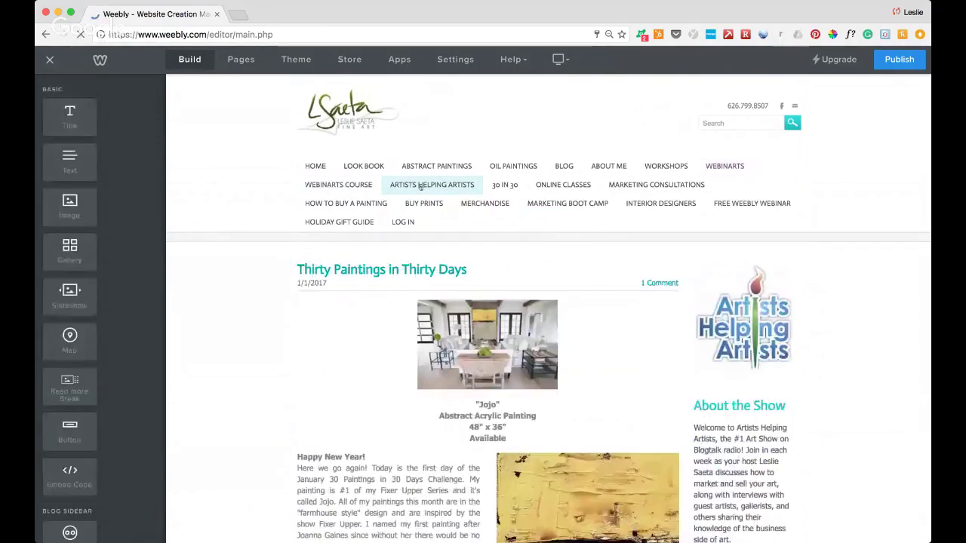
scroll(420, 186, "down", 2)
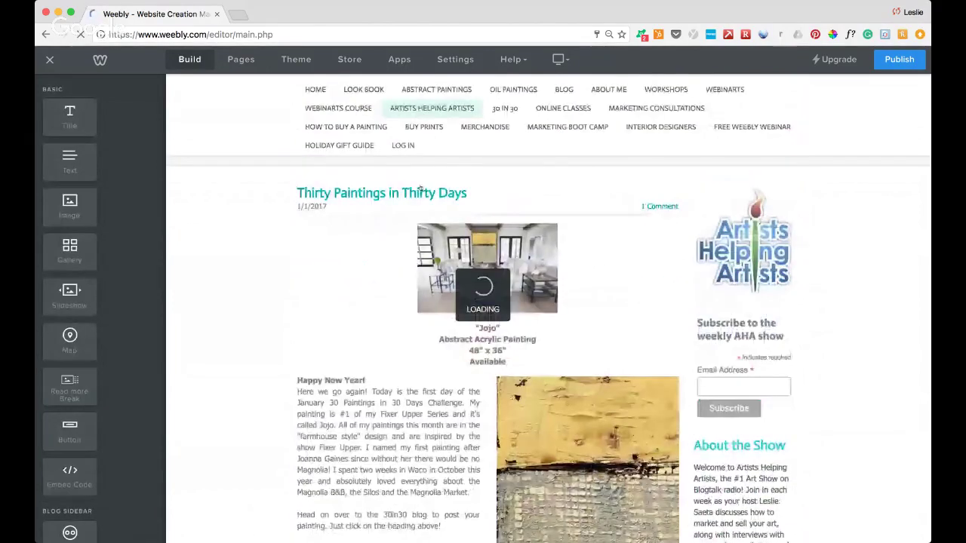
scroll(420, 186, "down", 5)
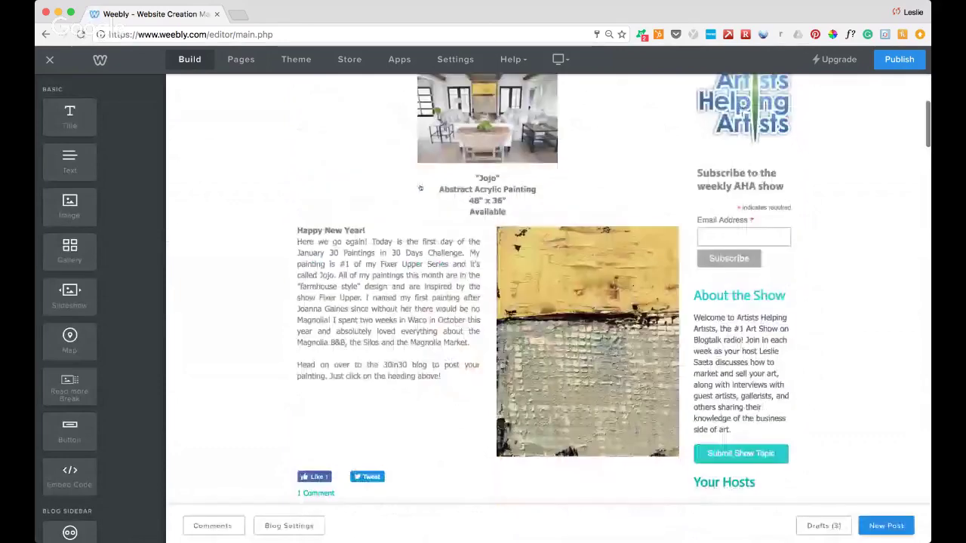
scroll(420, 188, "up", 5)
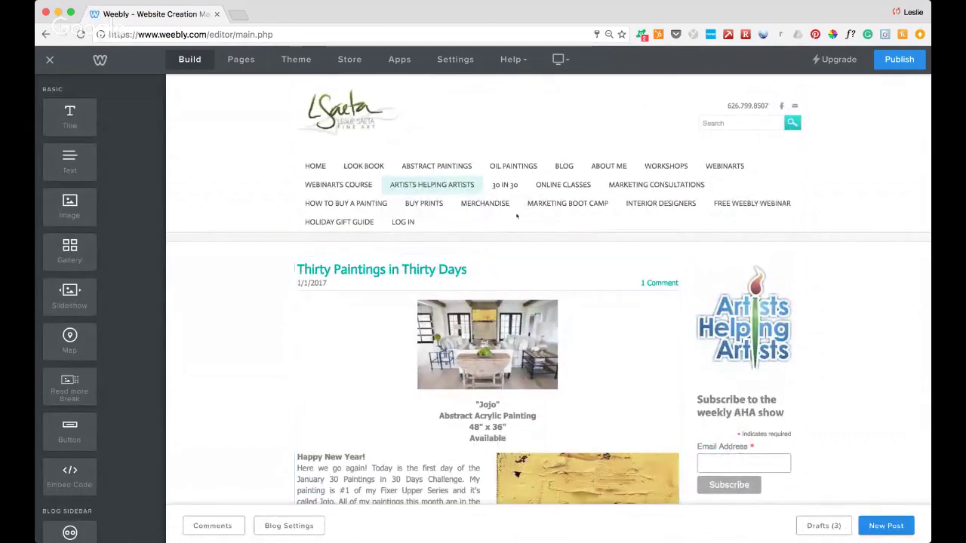
Open the 30 in 30 page and look over the January 2017 challenge sign-up section, map and instructions.
left_click(508, 186)
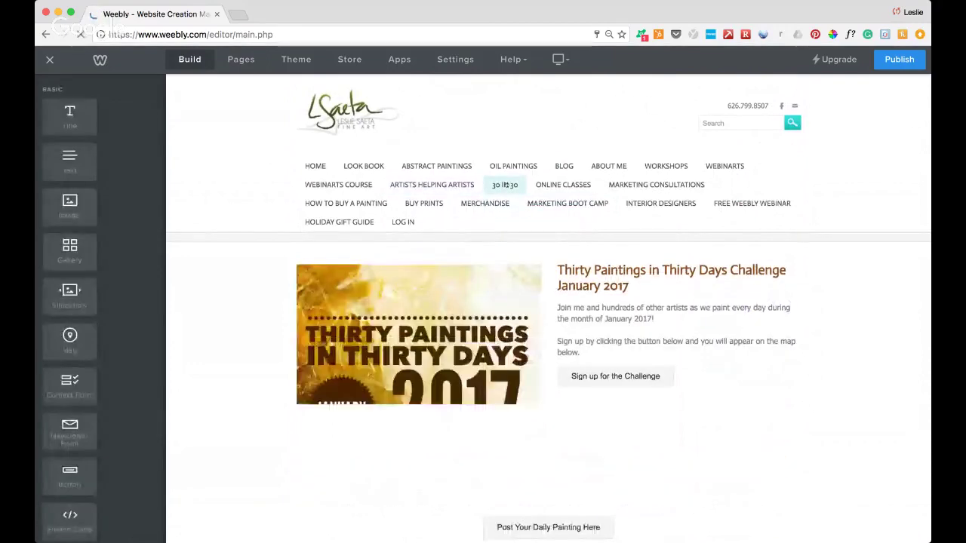
scroll(505, 184, "down", 3)
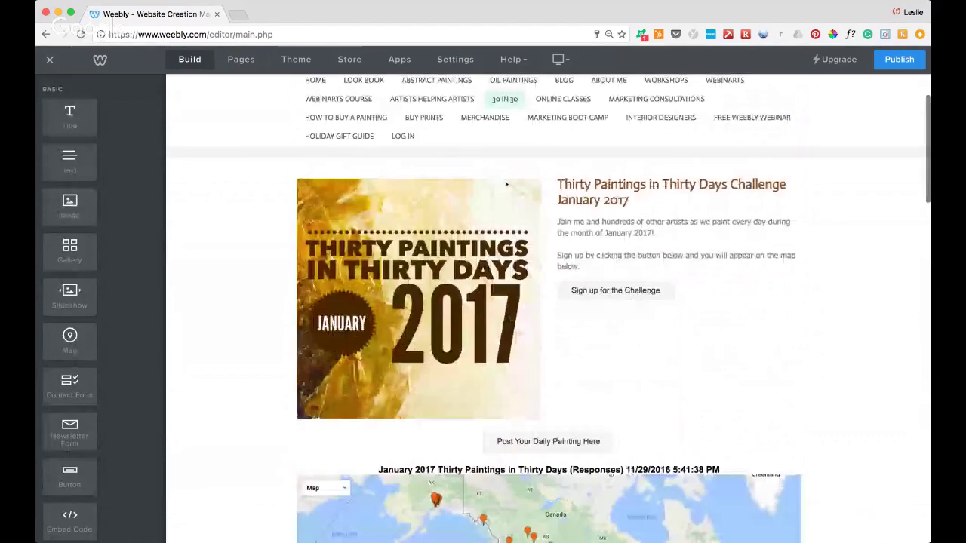
scroll(505, 184, "down", 9)
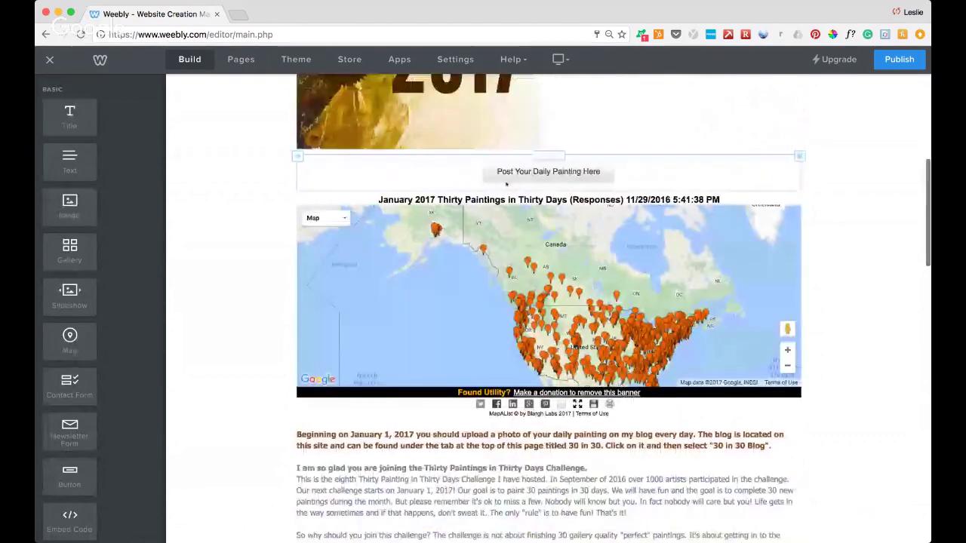
scroll(505, 184, "down", 3)
Pan the challenge's response map from North America across Europe, the Middle East and India to East Asia to examine the participants' locations.
left_click(787, 261)
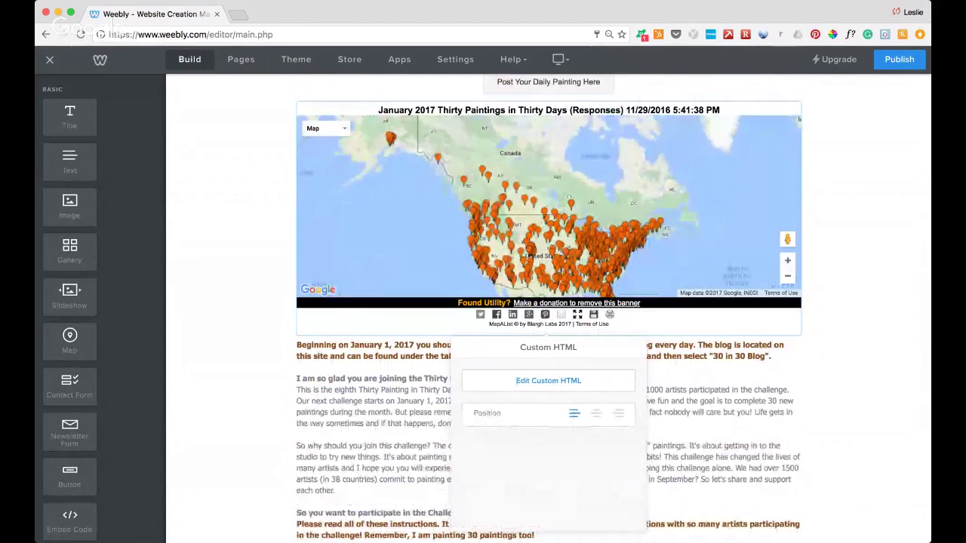
key("Right")
key("Right")
key("Right")
key("Right")
key("Right")
key("Right")
key("Right")
key("Right")
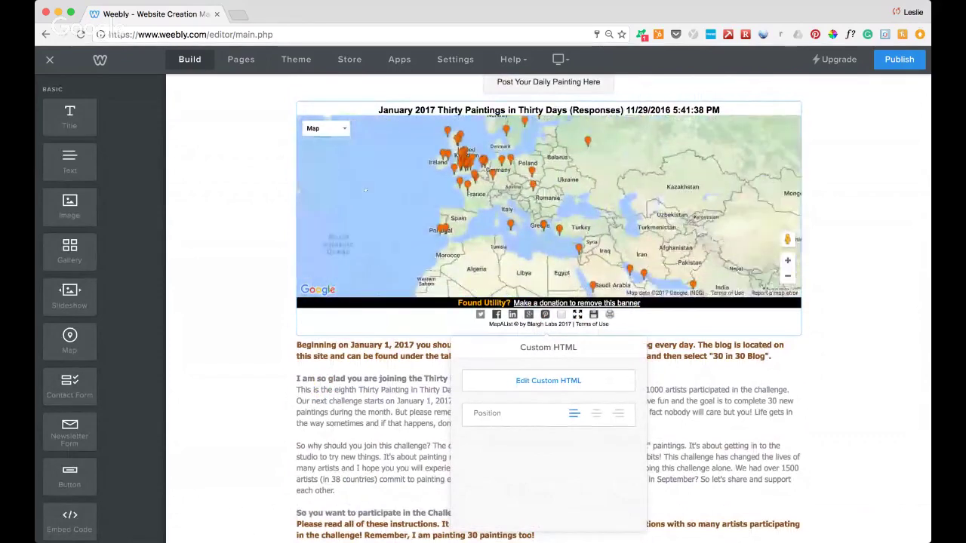
key("Down")
key("Right")
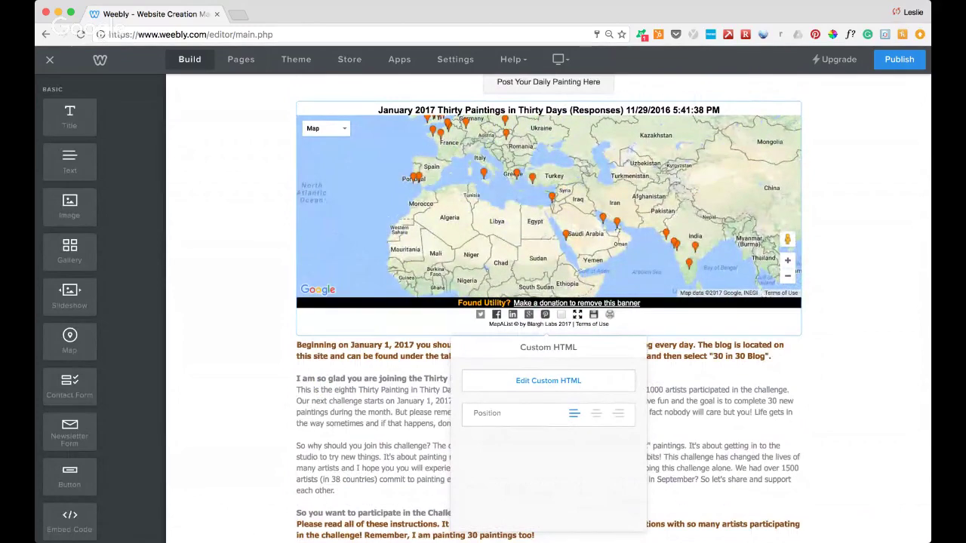
key("Right")
key("Up")
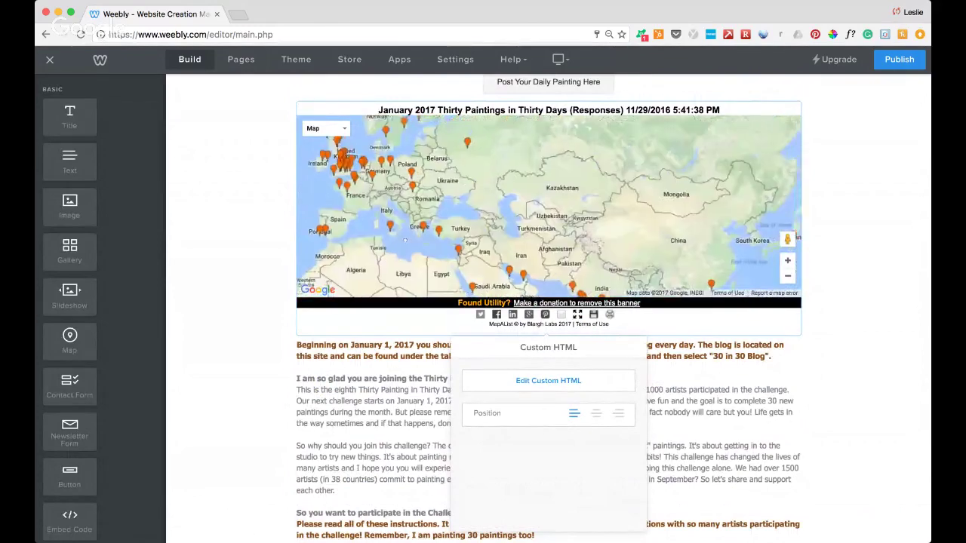
left_click_drag(672, 217, 477, 178)
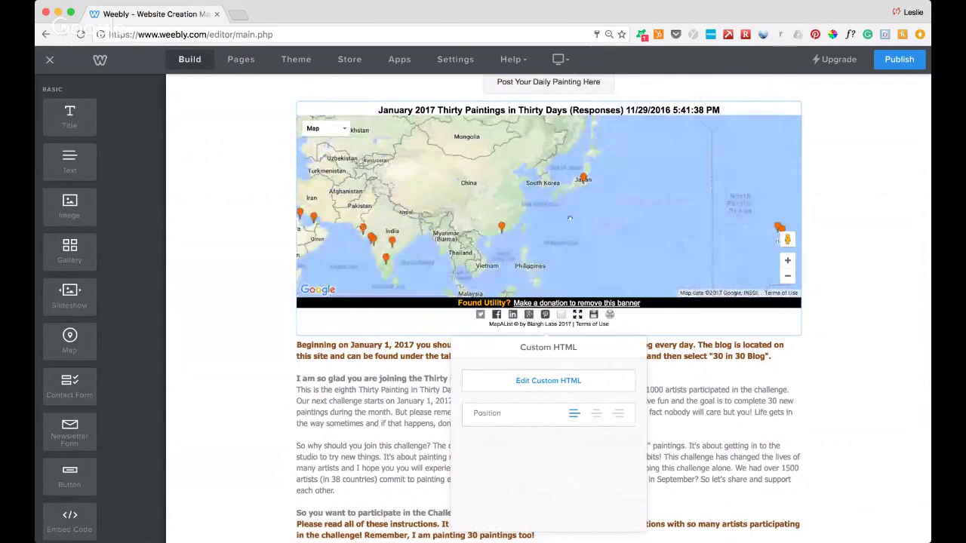
scroll(570, 218, "up", 3)
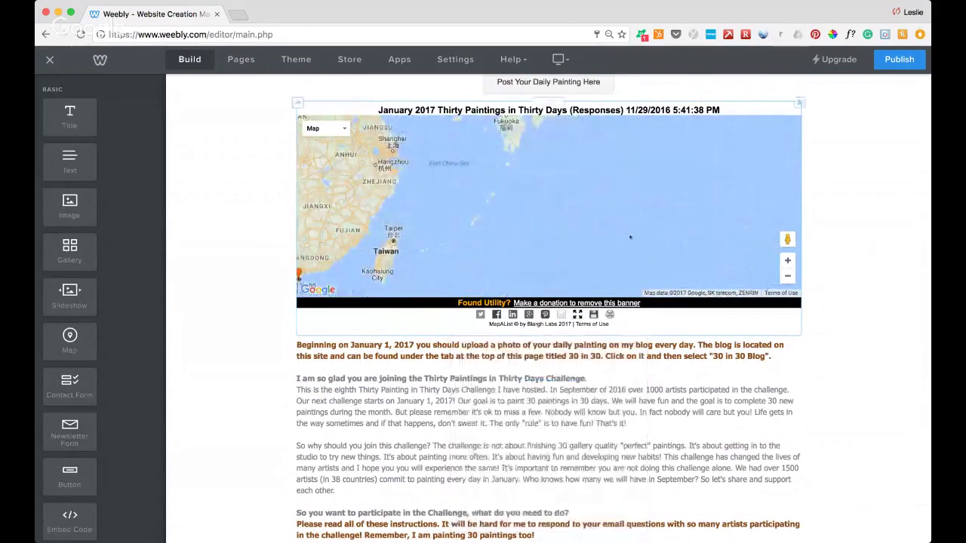
Open the 30 in 30 blog and look through its header, archives and the Day Four and Day Three posts.
scroll(630, 237, "up", 5)
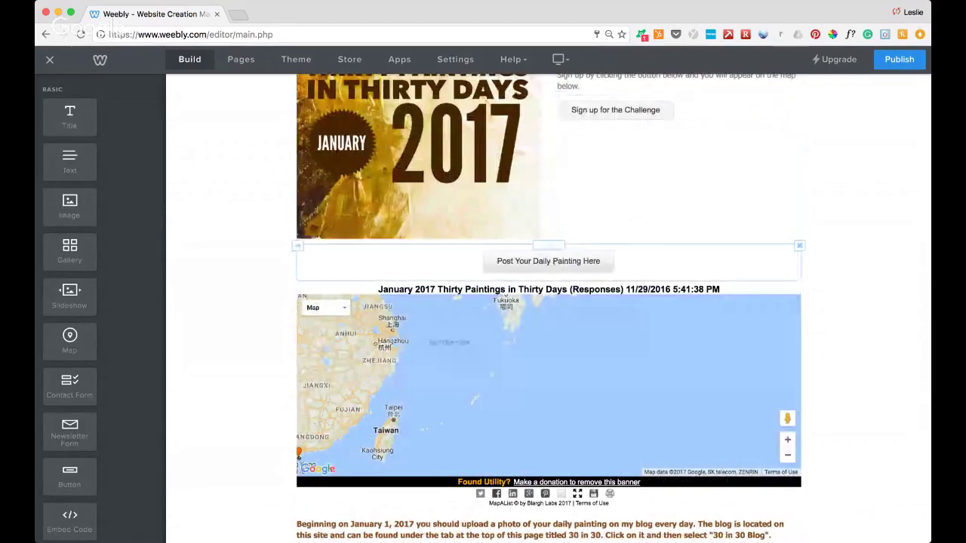
scroll(542, 261, "up", 5)
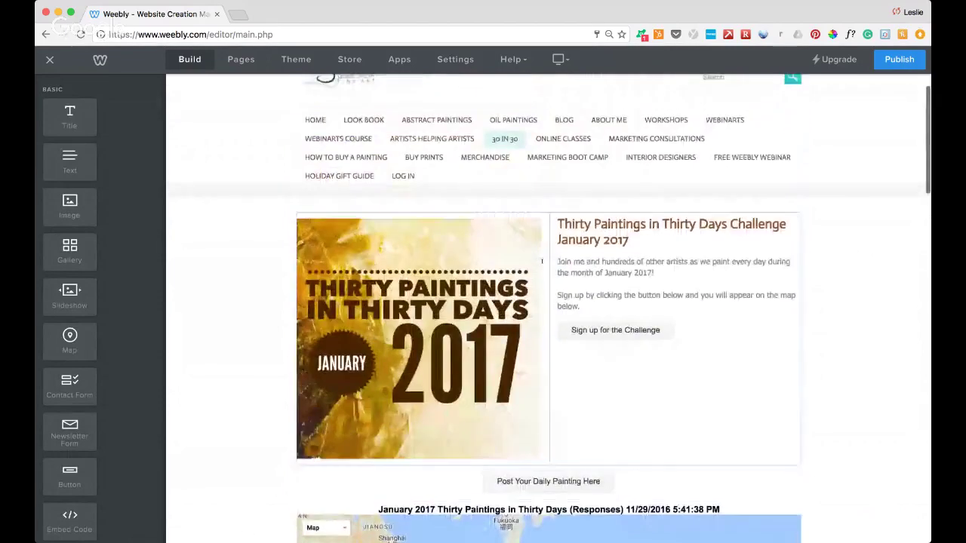
mouse_move(507, 137)
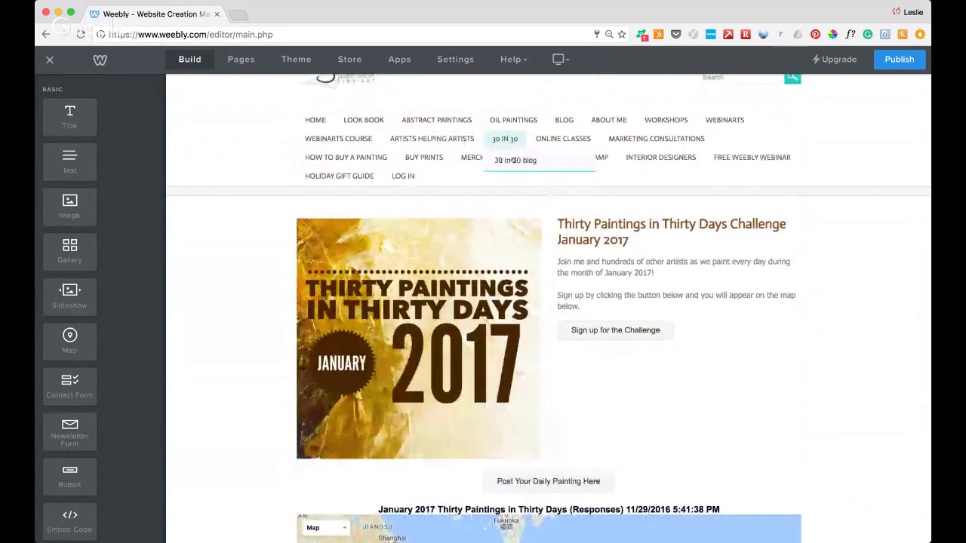
left_click(513, 160)
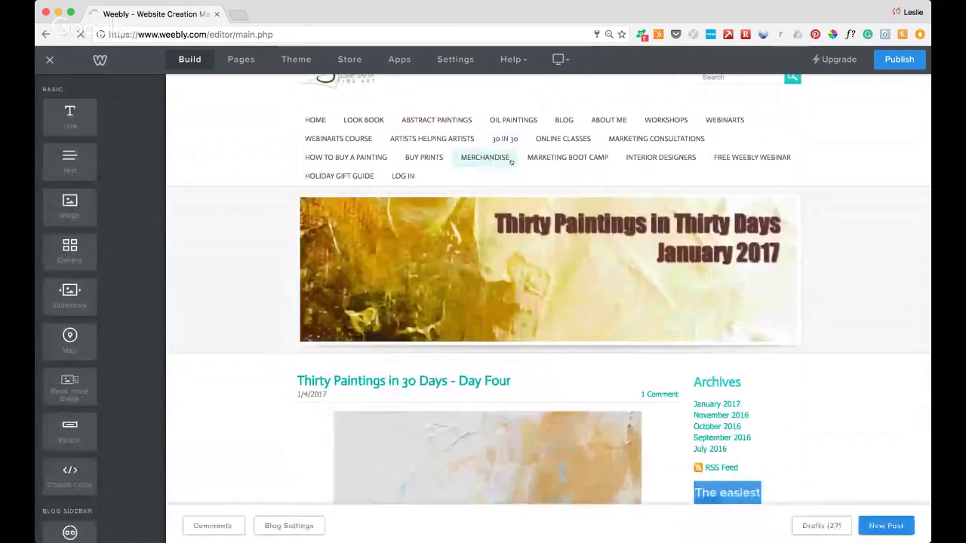
scroll(510, 162, "down", 8)
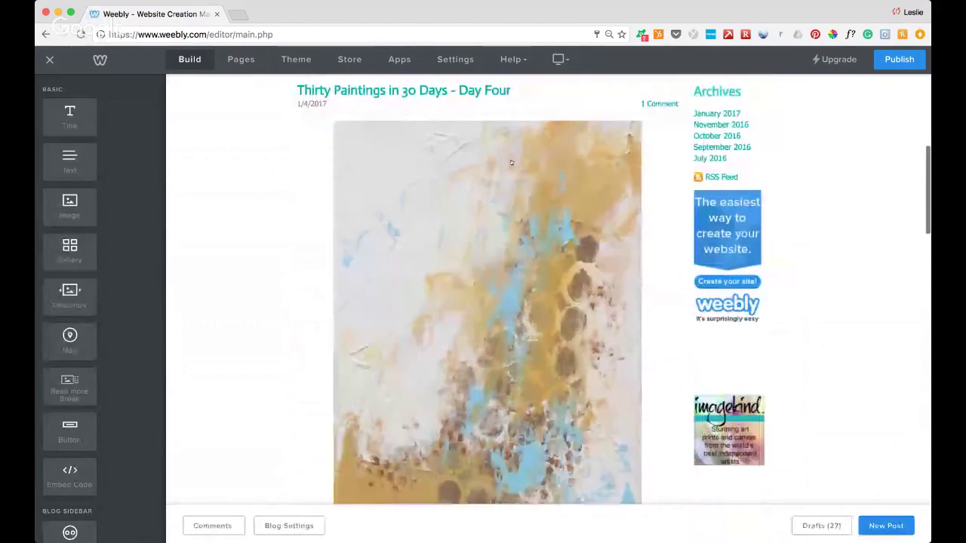
scroll(511, 163, "down", 1)
scroll(511, 162, "up", 5)
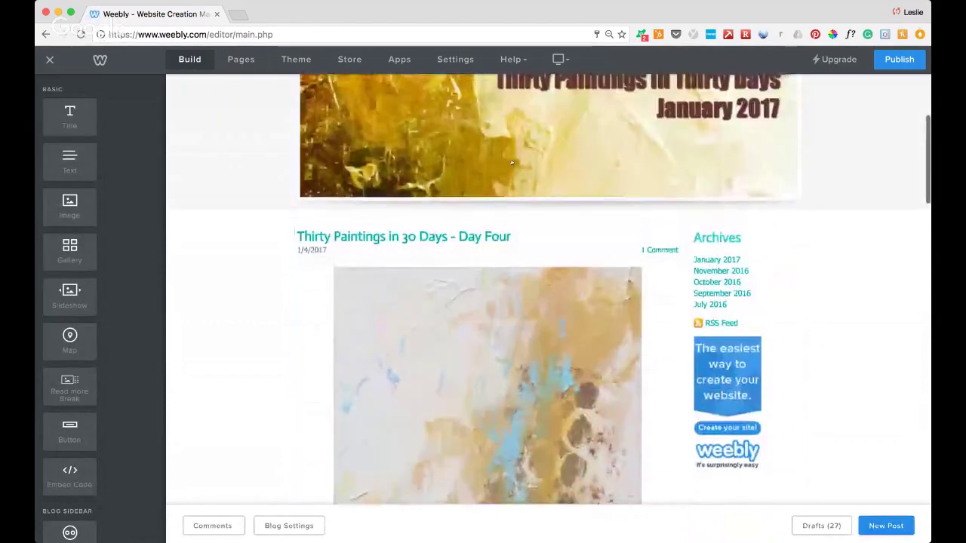
scroll(511, 162, "down", 12)
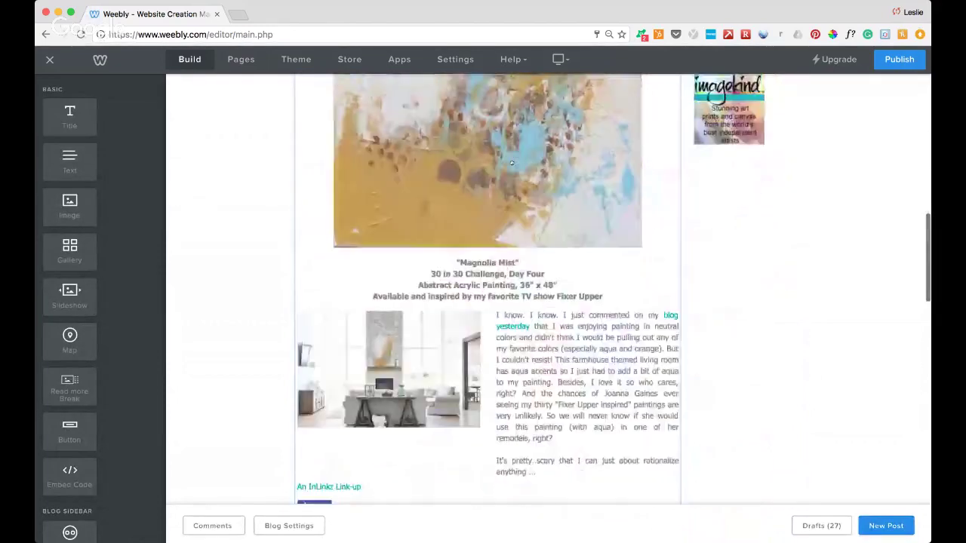
scroll(511, 163, "down", 9)
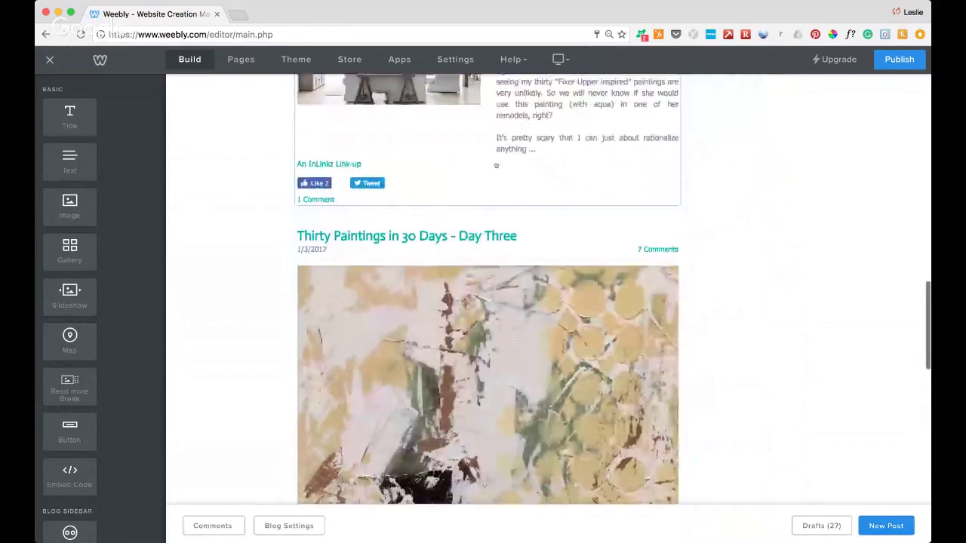
Examine the paintings, captions and room photos in the blog's Day Three and Day Four posts, from the page footer back to the header.
scroll(496, 164, "down", 8)
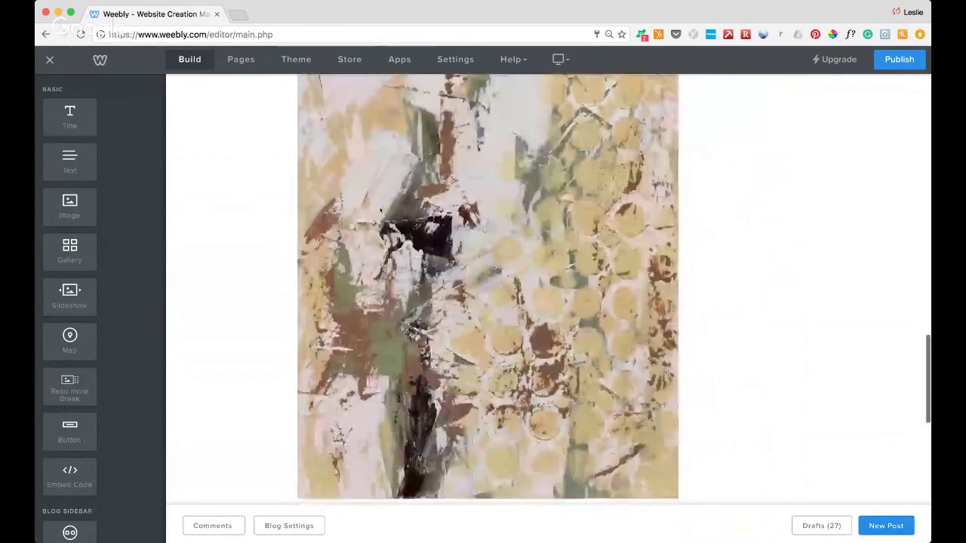
scroll(381, 211, "down", 10)
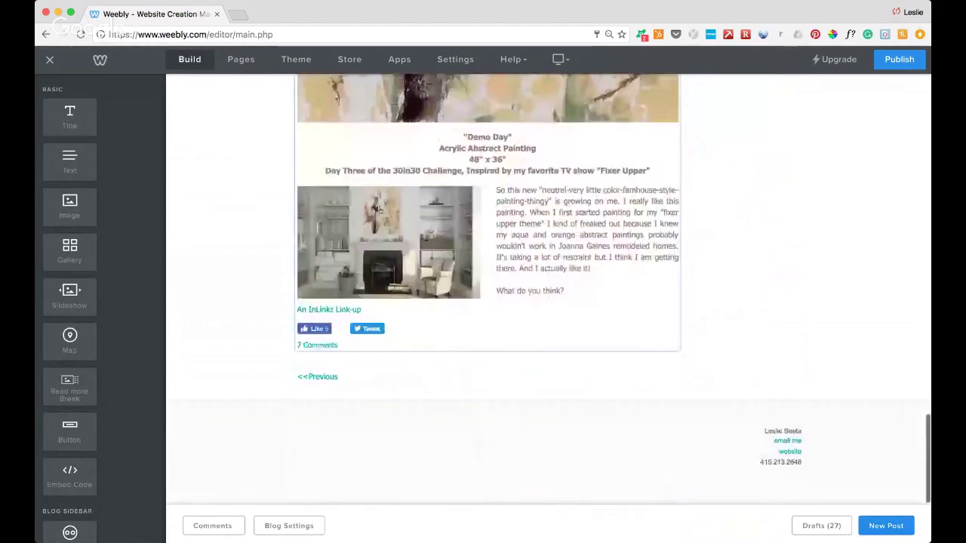
scroll(381, 212, "up", 20)
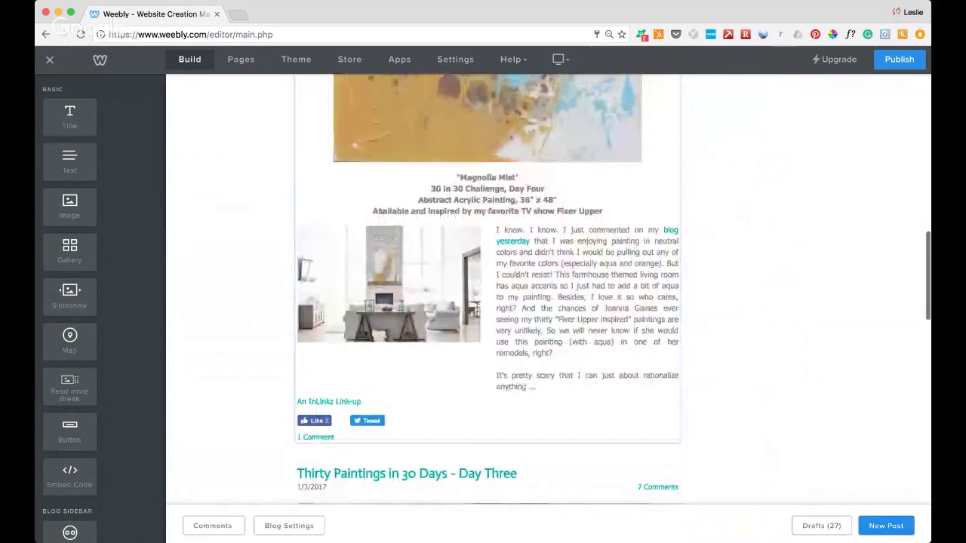
scroll(380, 211, "up", 6)
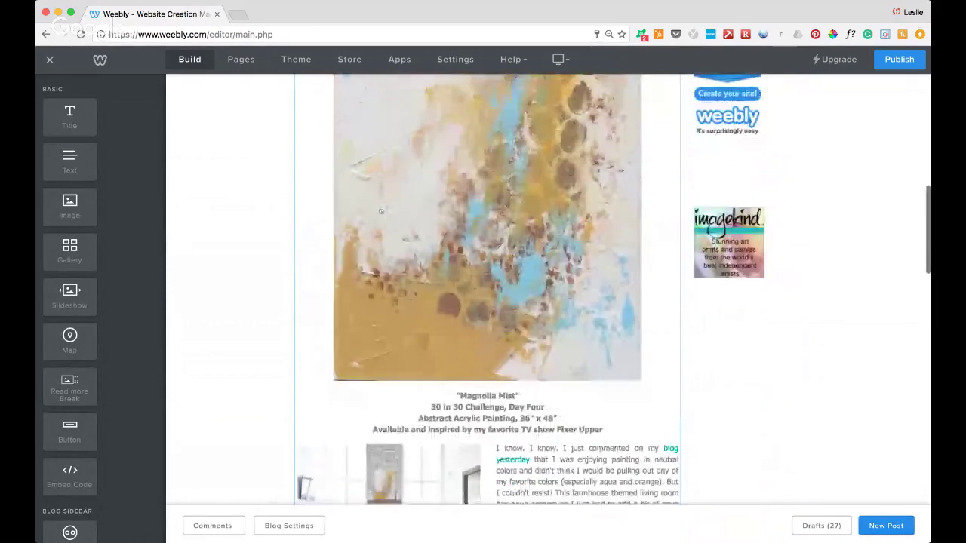
scroll(381, 211, "up", 8)
scroll(385, 302, "down", 9)
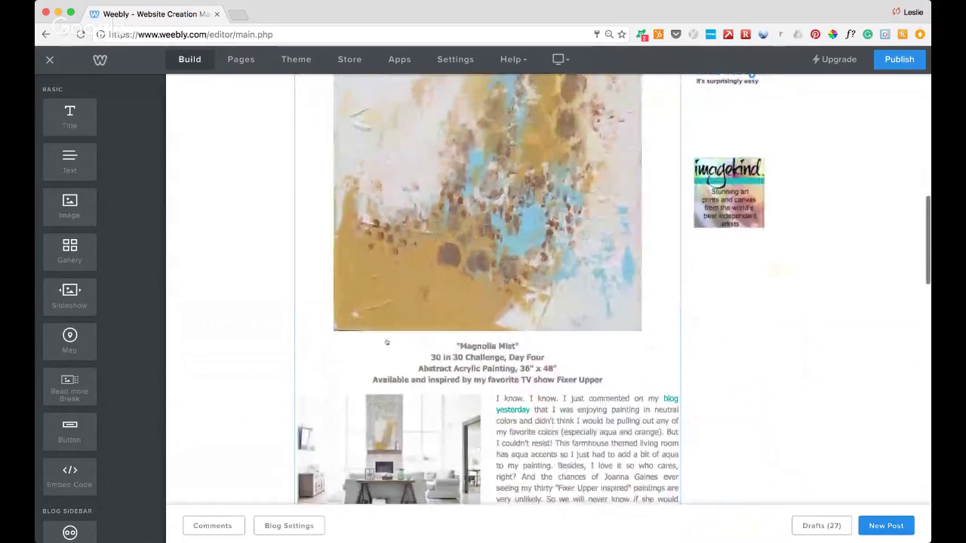
scroll(386, 342, "down", 5)
scroll(449, 266, "up", 5)
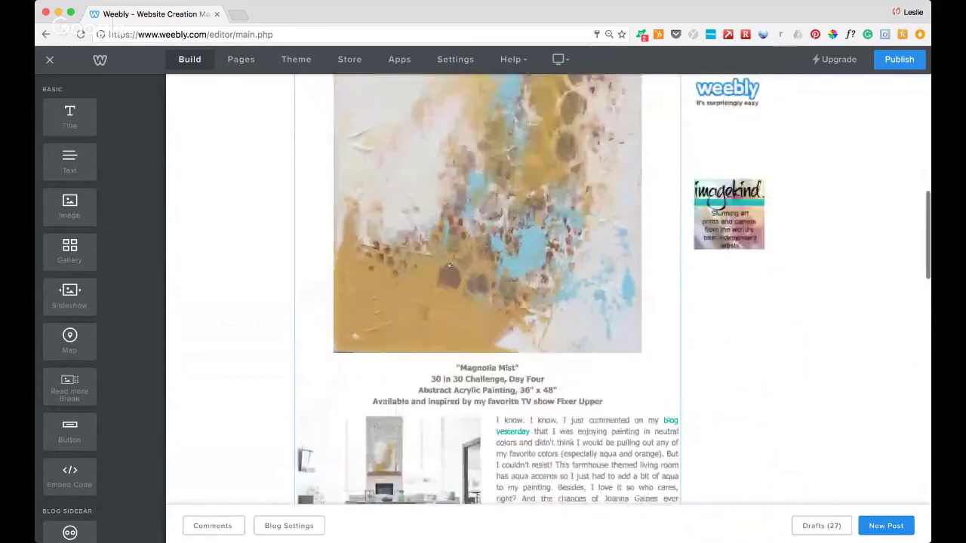
scroll(448, 265, "up", 14)
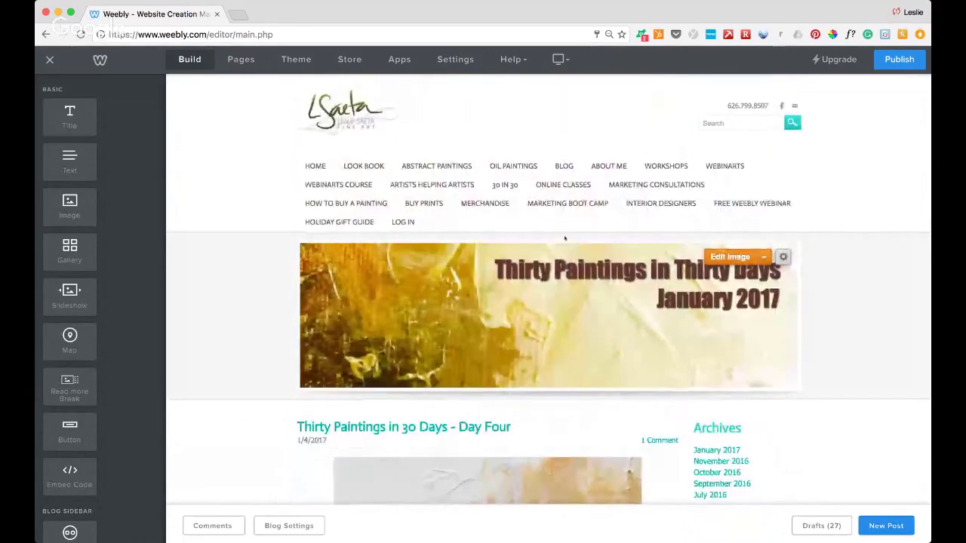
Open the Marketing Consultations page and the Marketing Boot Camp page, and look over the boot camp's description, dates and registration section.
mouse_move(504, 184)
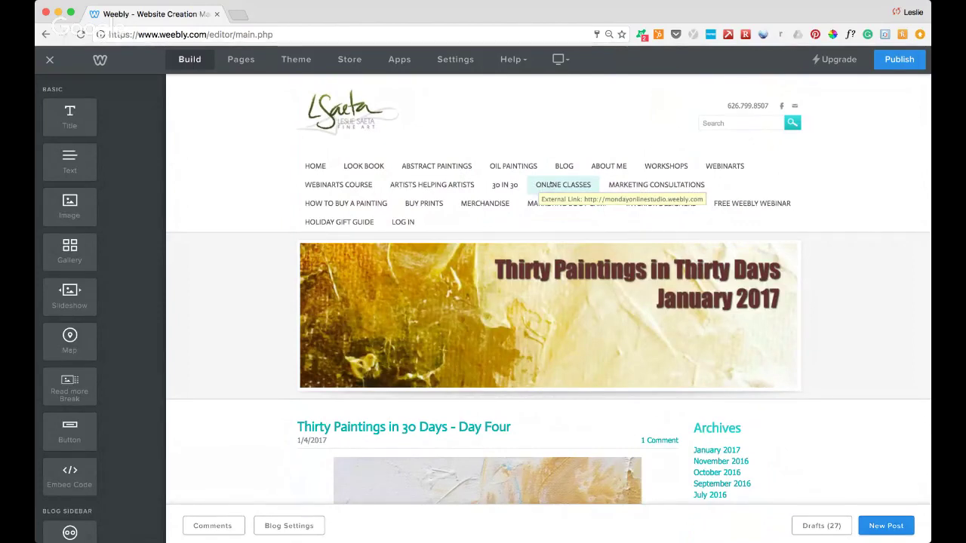
left_click(644, 186)
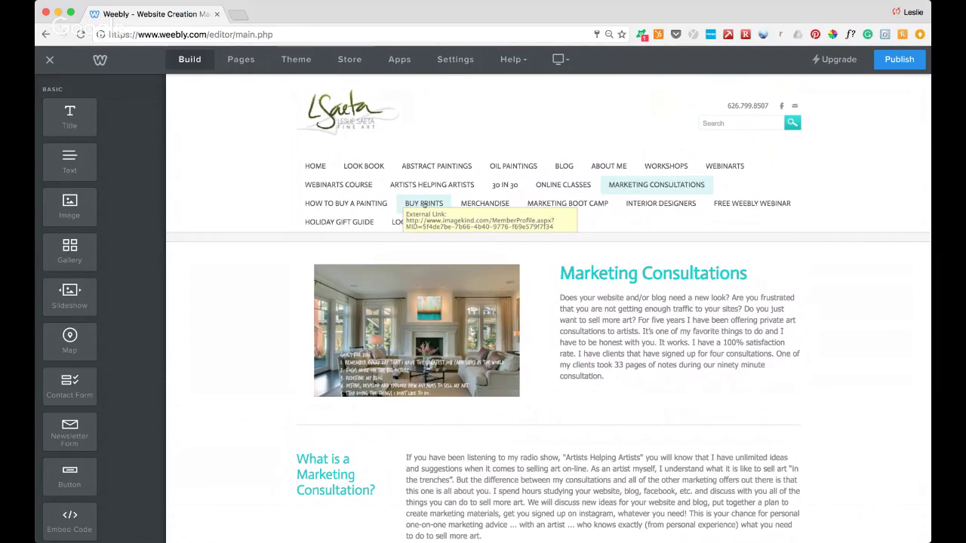
left_click(553, 203)
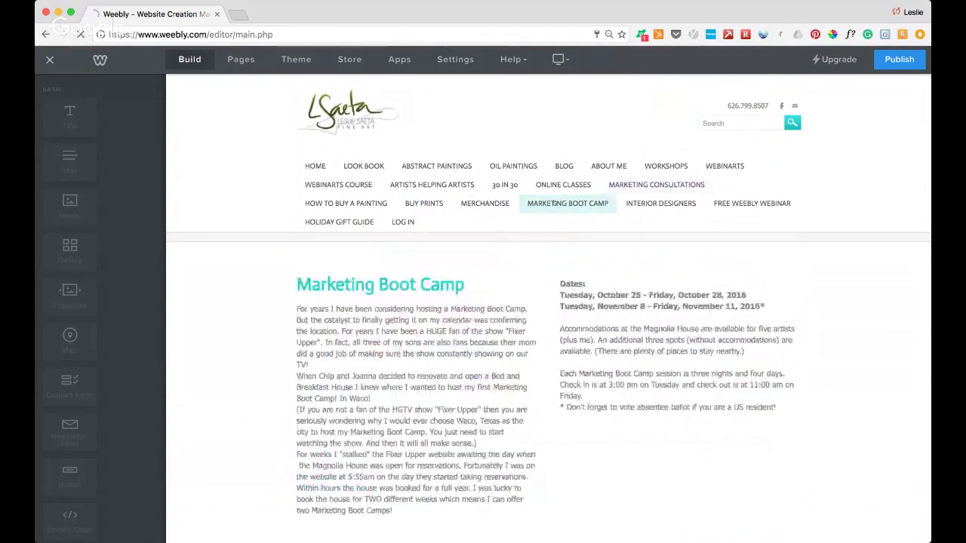
scroll(553, 203, "down", 5)
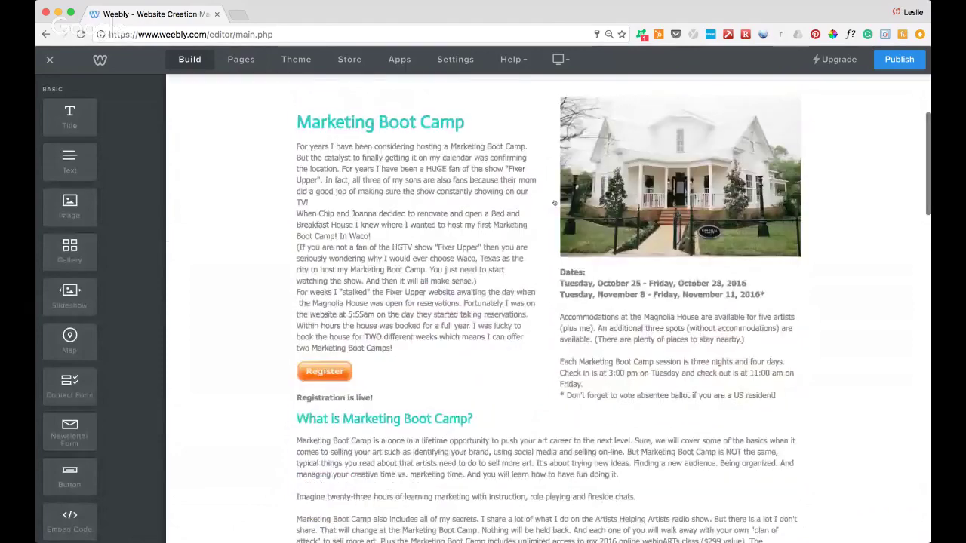
scroll(553, 202, "up", 5)
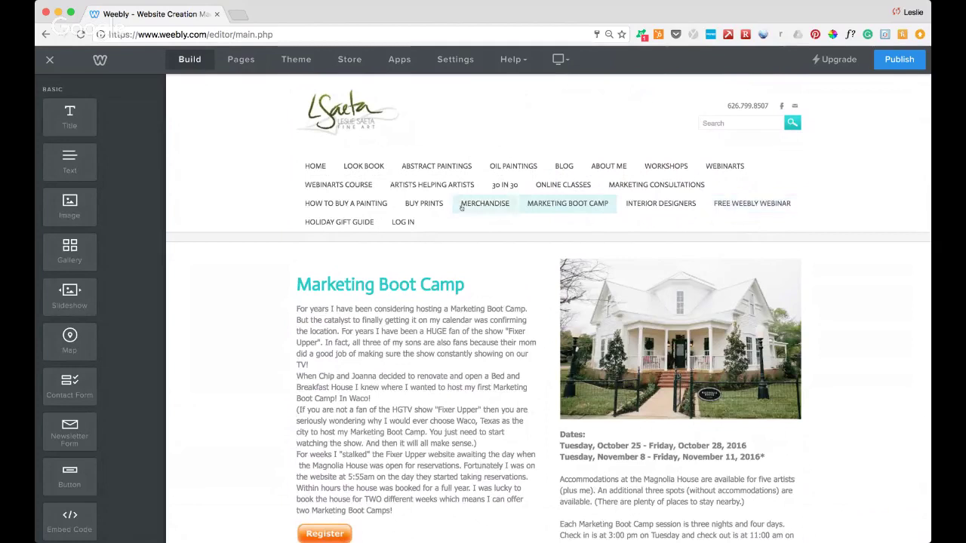
Open the Holiday Gift Guide page, look through its grid of artist gift ideas, and return to the site's Home page.
left_click(358, 223)
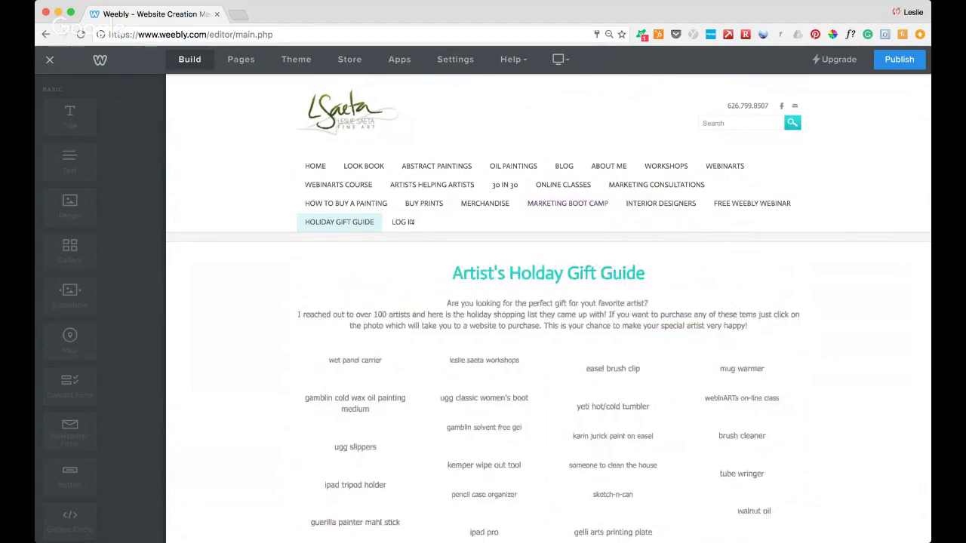
scroll(380, 181, "down", 5)
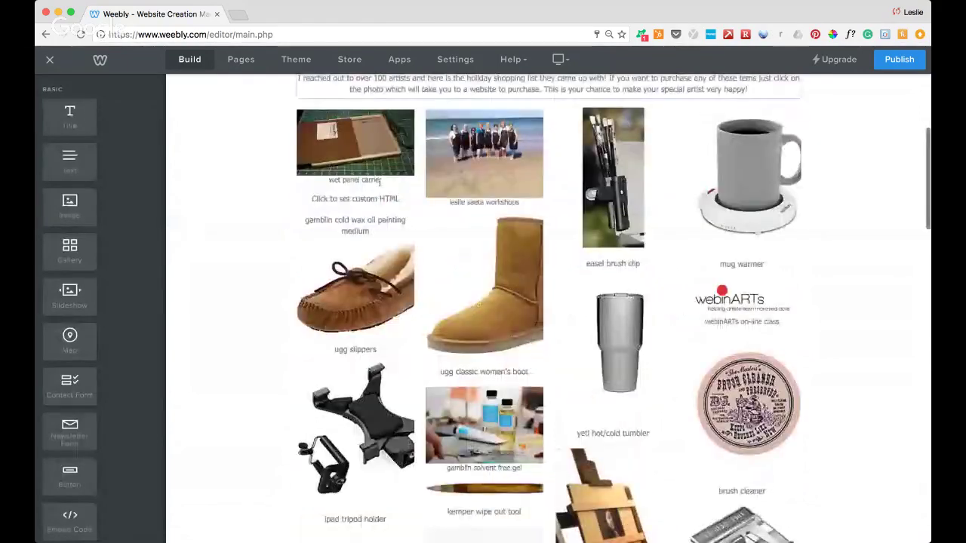
scroll(380, 182, "down", 10)
scroll(380, 184, "down", 10)
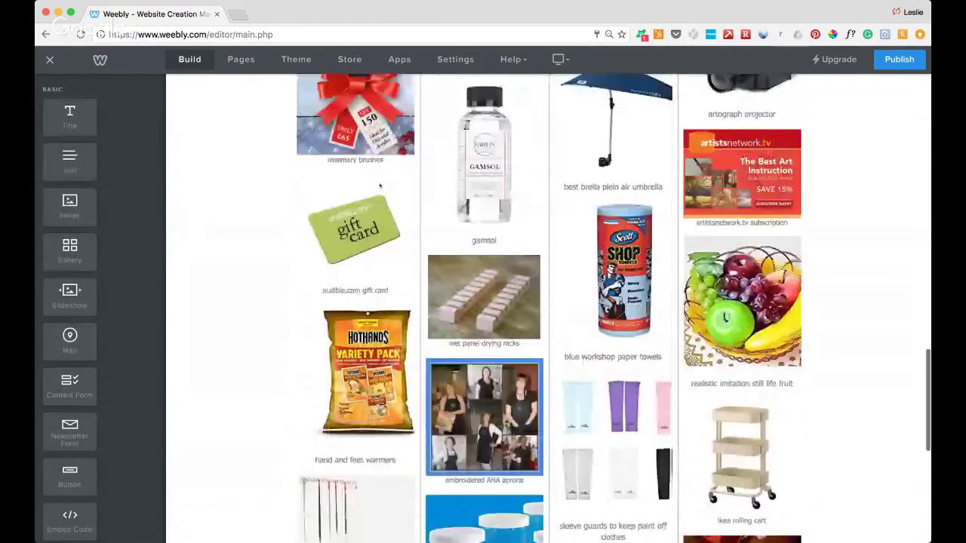
scroll(380, 185, "down", 10)
scroll(379, 185, "up", 15)
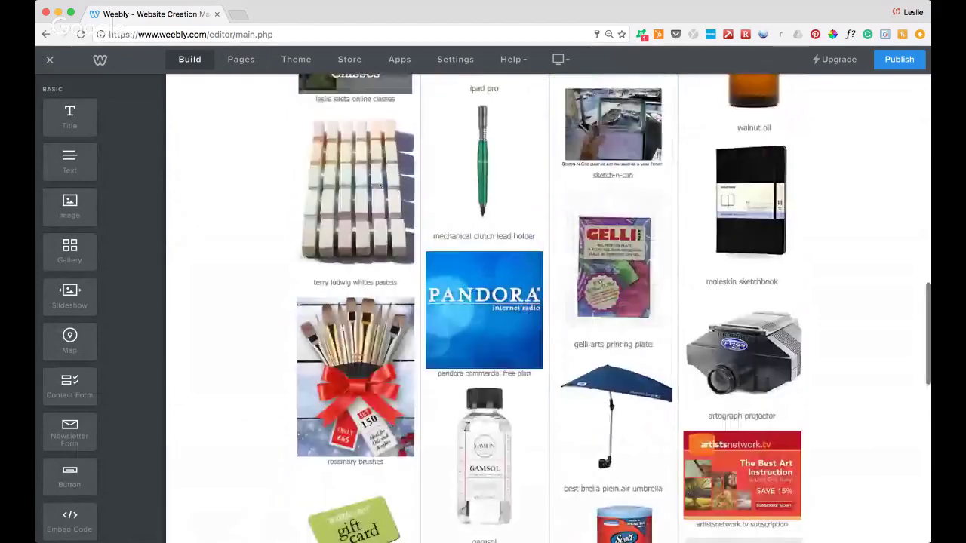
scroll(379, 185, "up", 20)
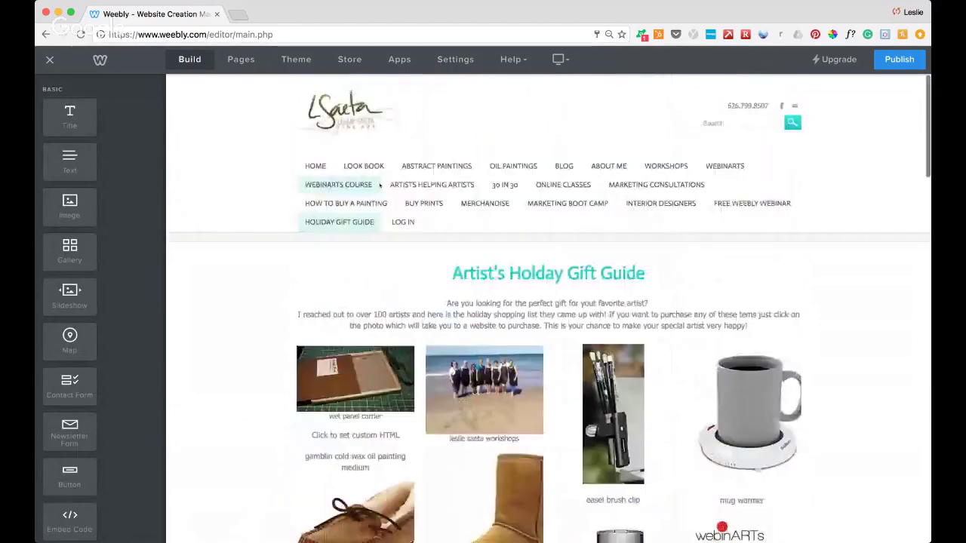
left_click(316, 166)
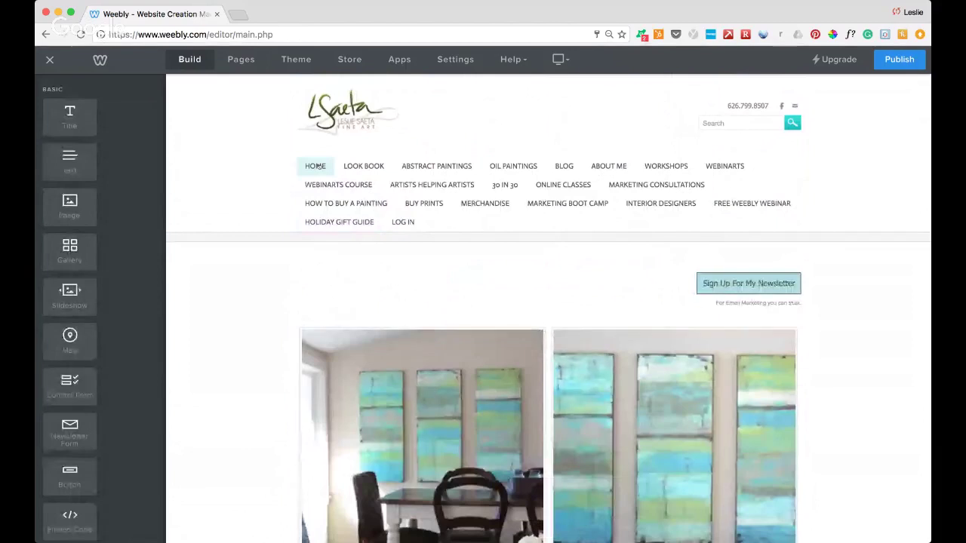